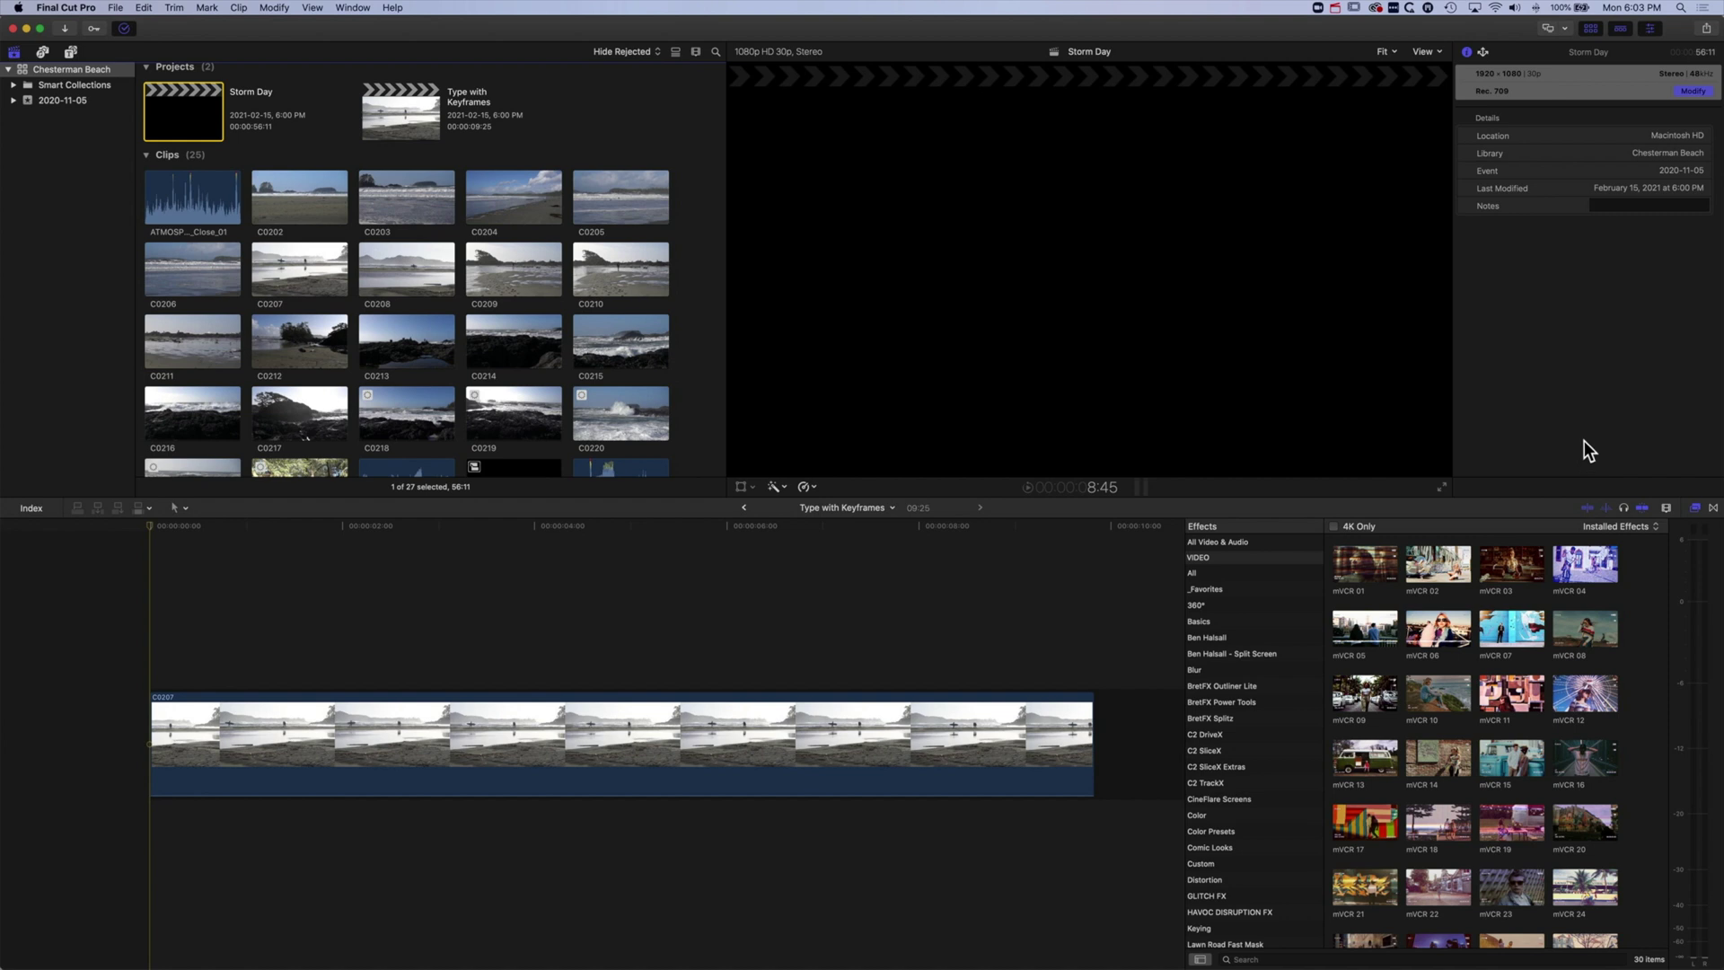
# - Connect the Bumper/Opener Basic Title above clip C0207 and trim its end shorter
pyautogui.click(71, 51)
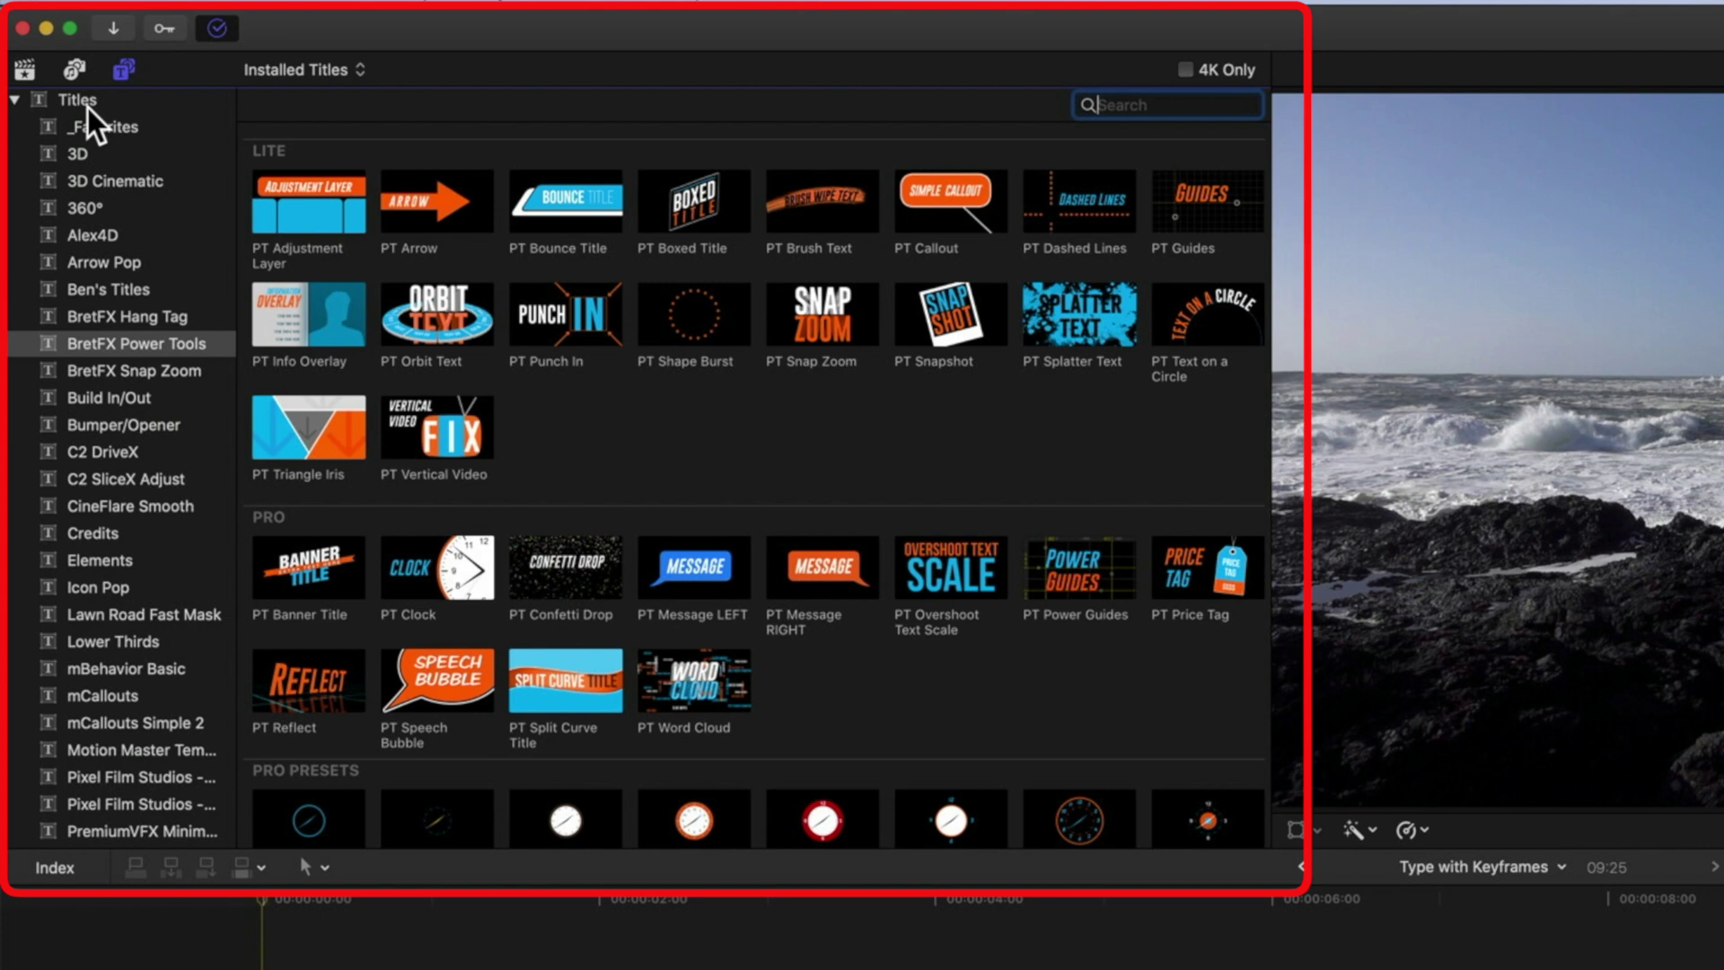
pyautogui.click(118, 420)
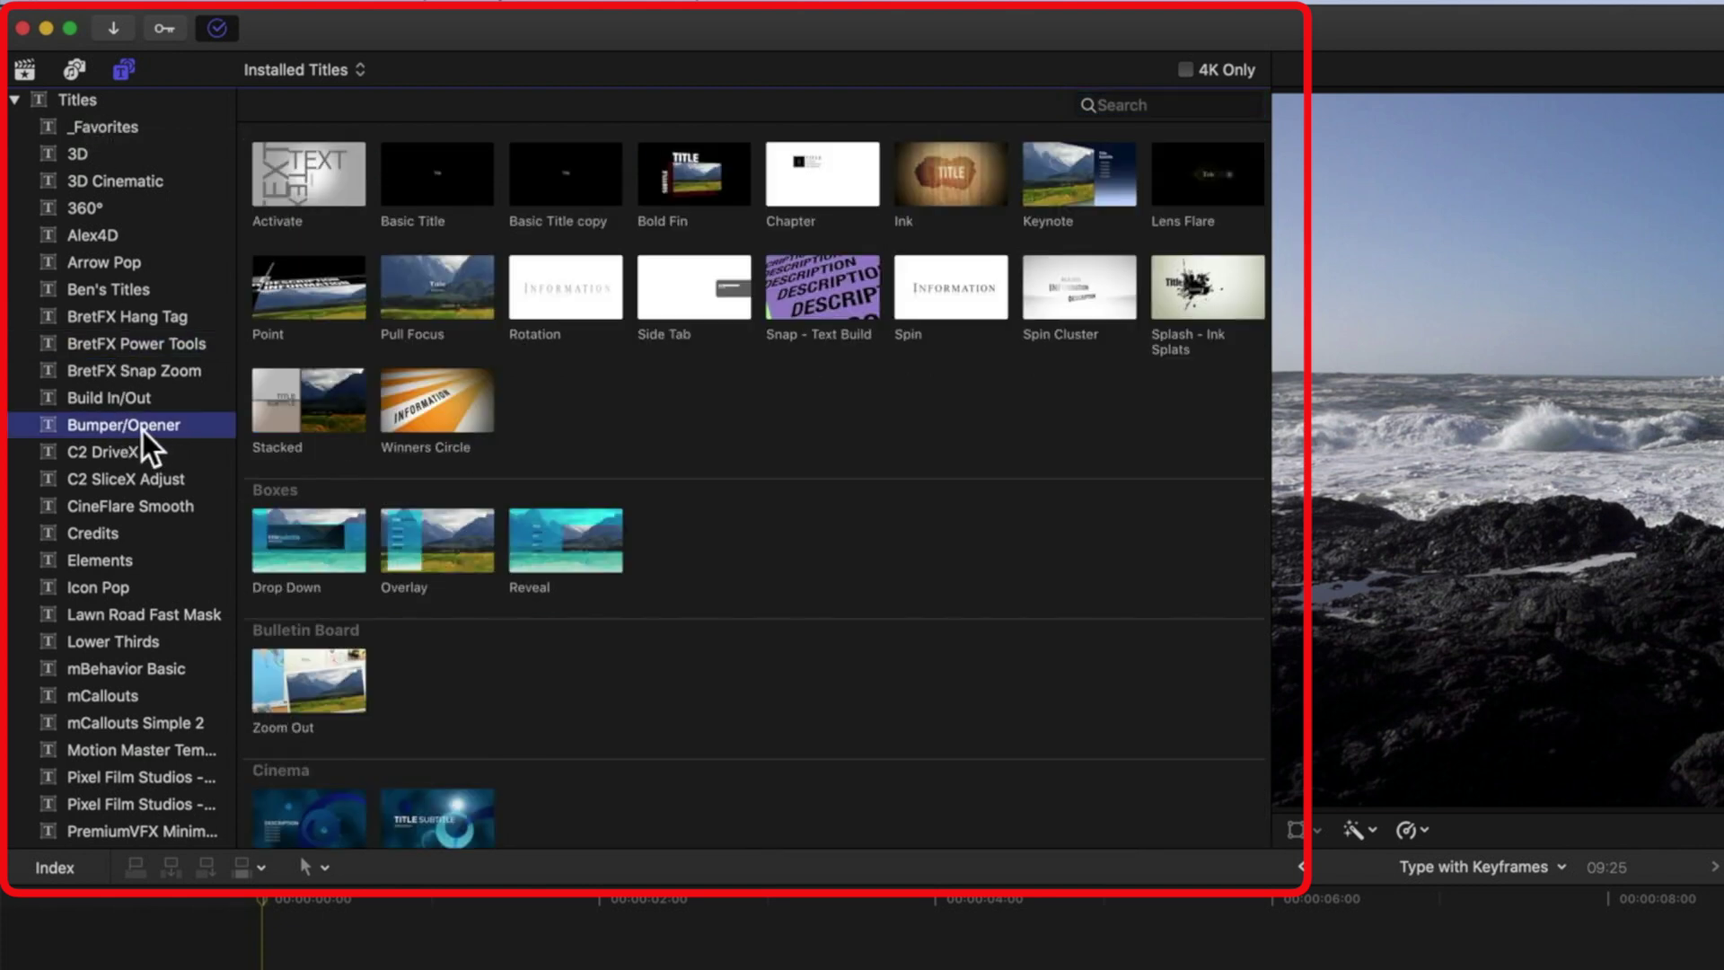
pyautogui.click(423, 171)
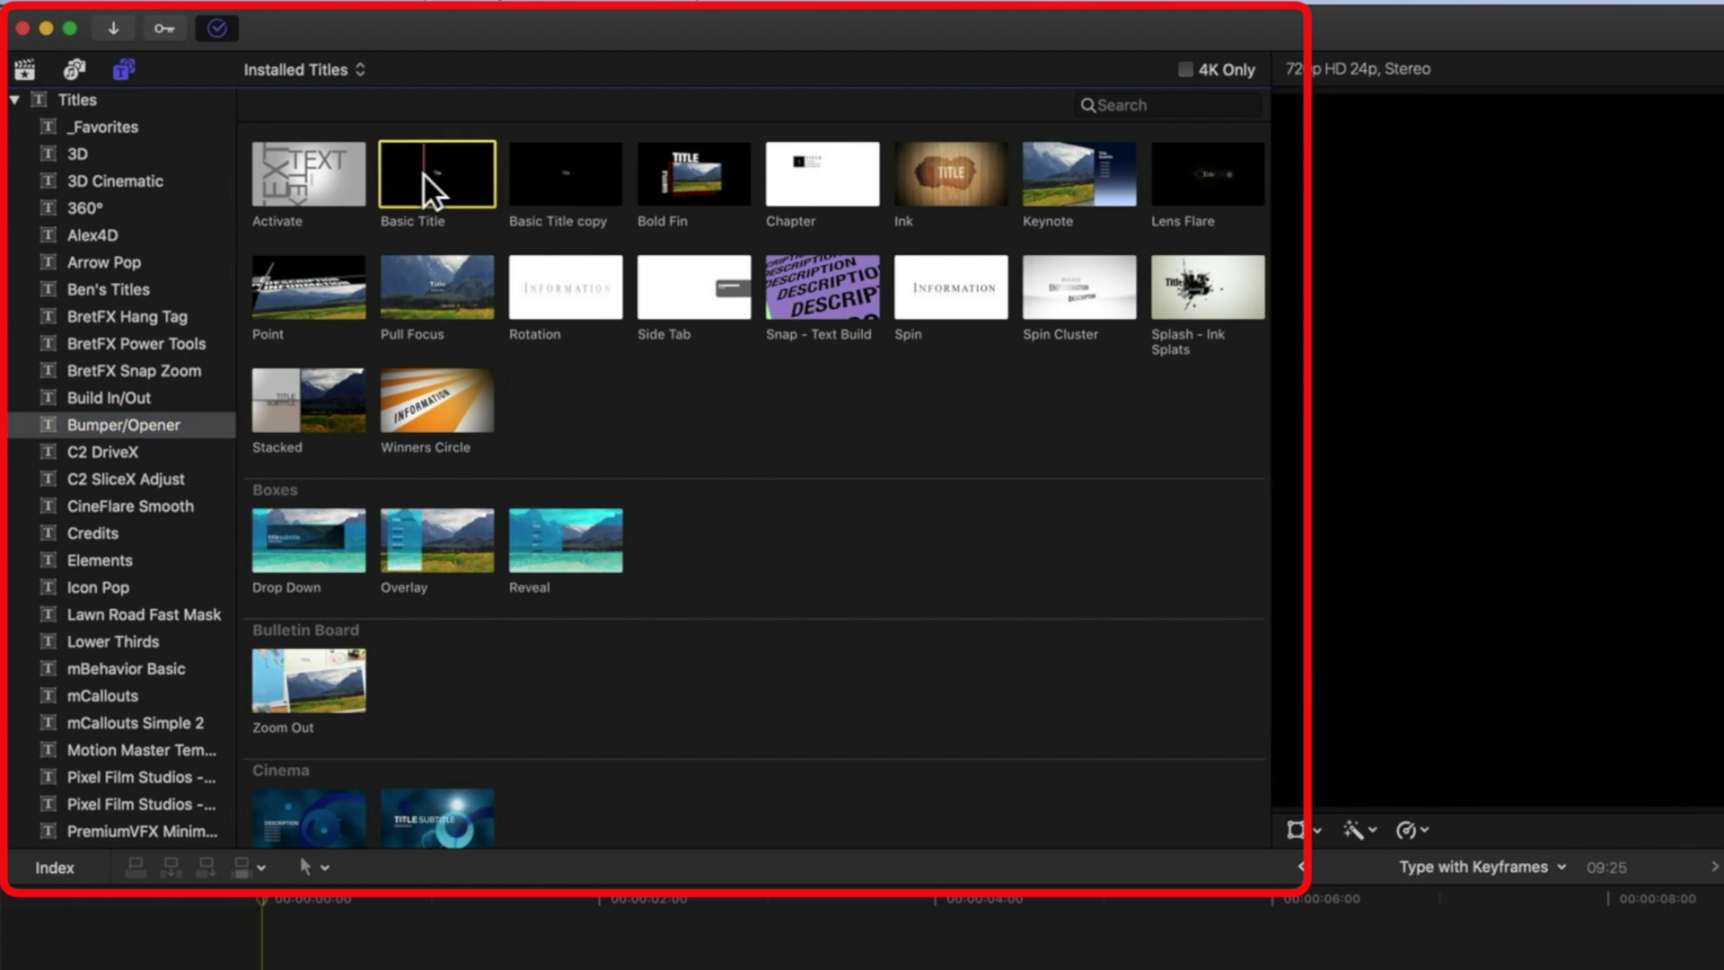
pyautogui.moveTo(426, 175); pyautogui.dragTo(361, 969)
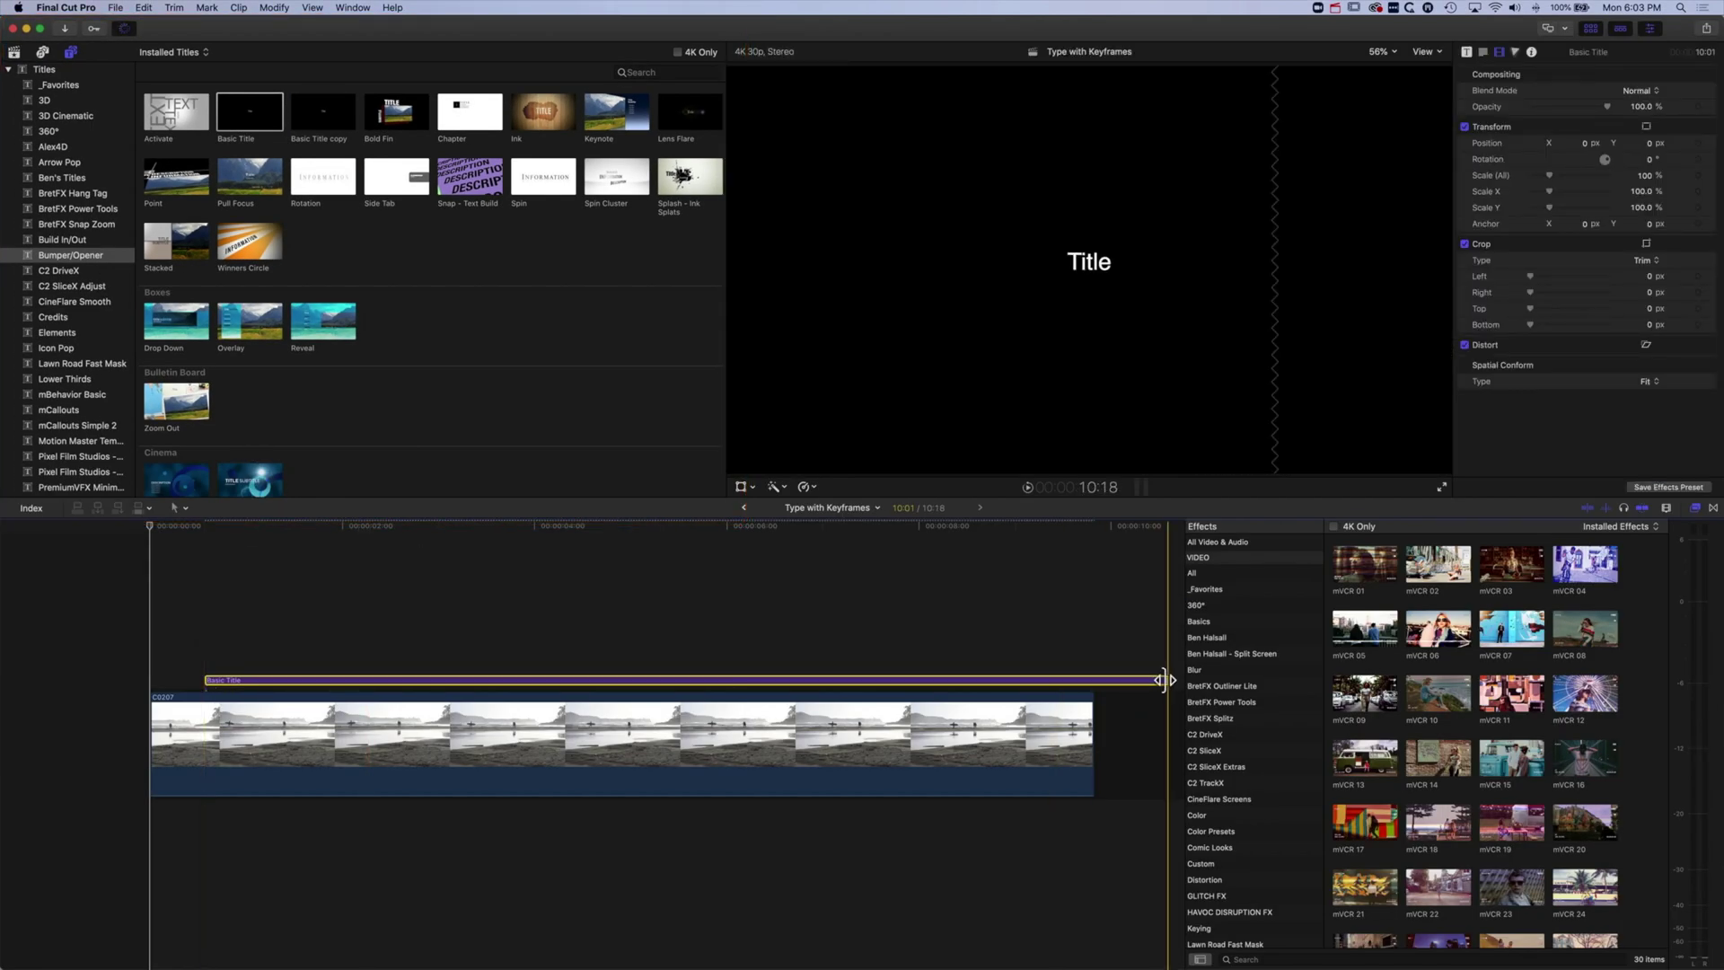
pyautogui.moveTo(1163, 685); pyautogui.dragTo(870, 685)
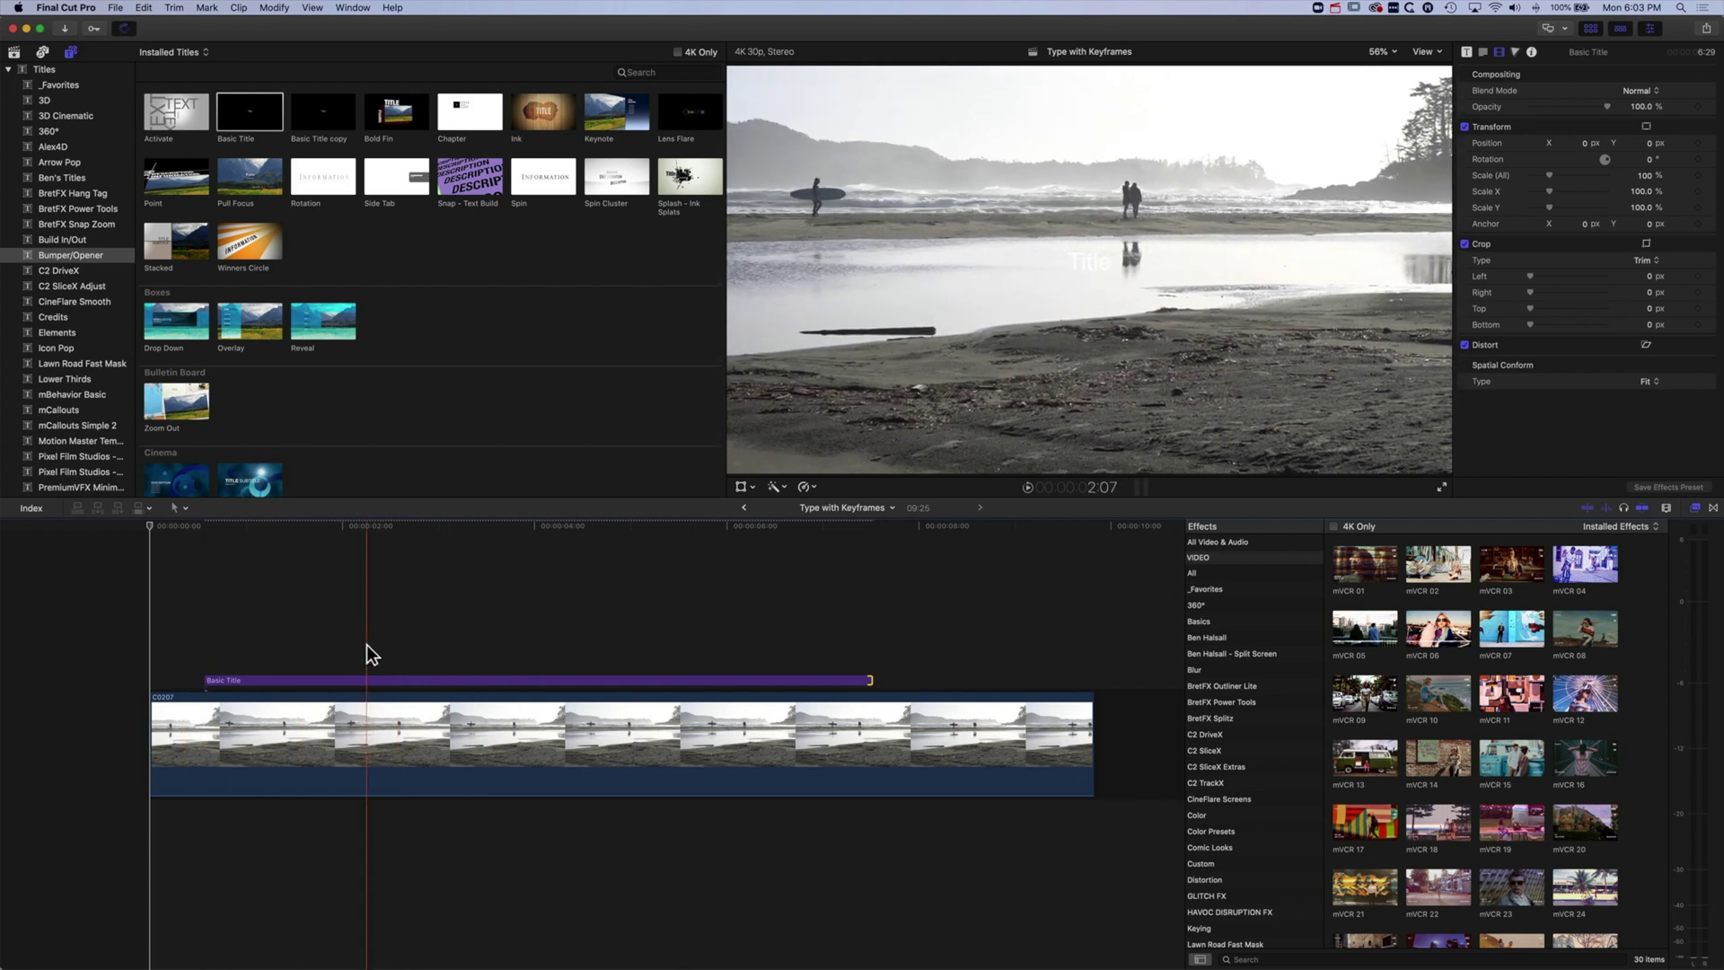
# - Drag the title text lower in the frame to about X 1.02 px, Y -350.39 px
pyautogui.click(388, 680)
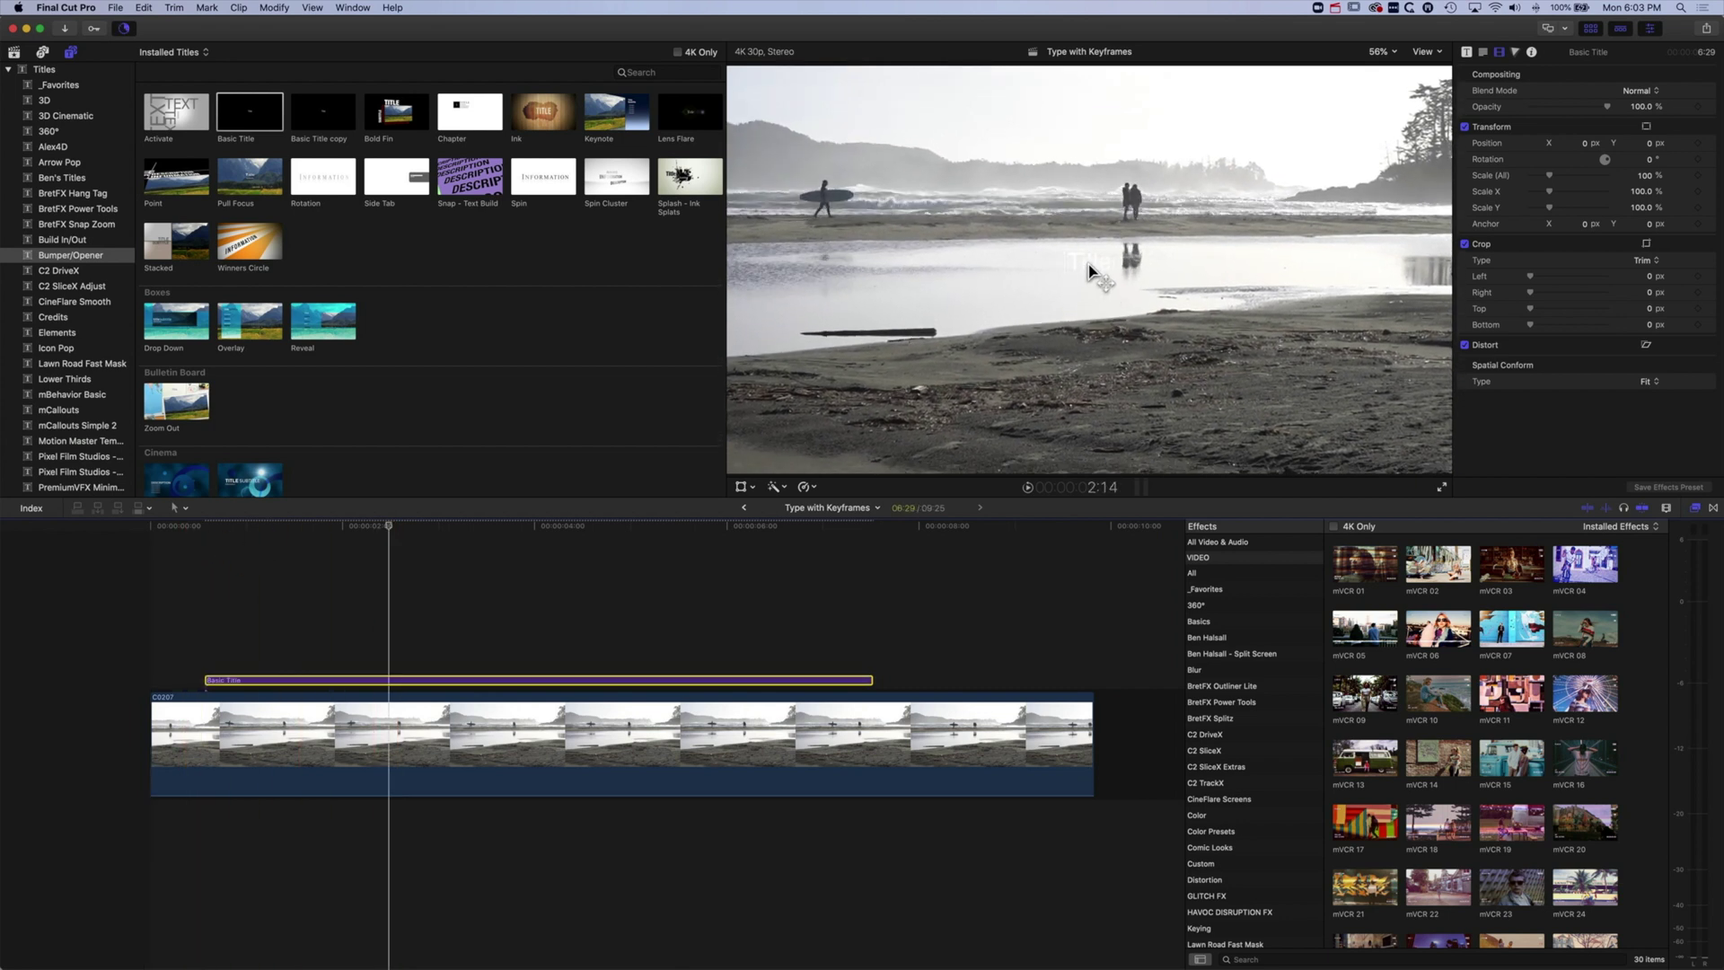
pyautogui.moveTo(1091, 269); pyautogui.dragTo(1094, 397)
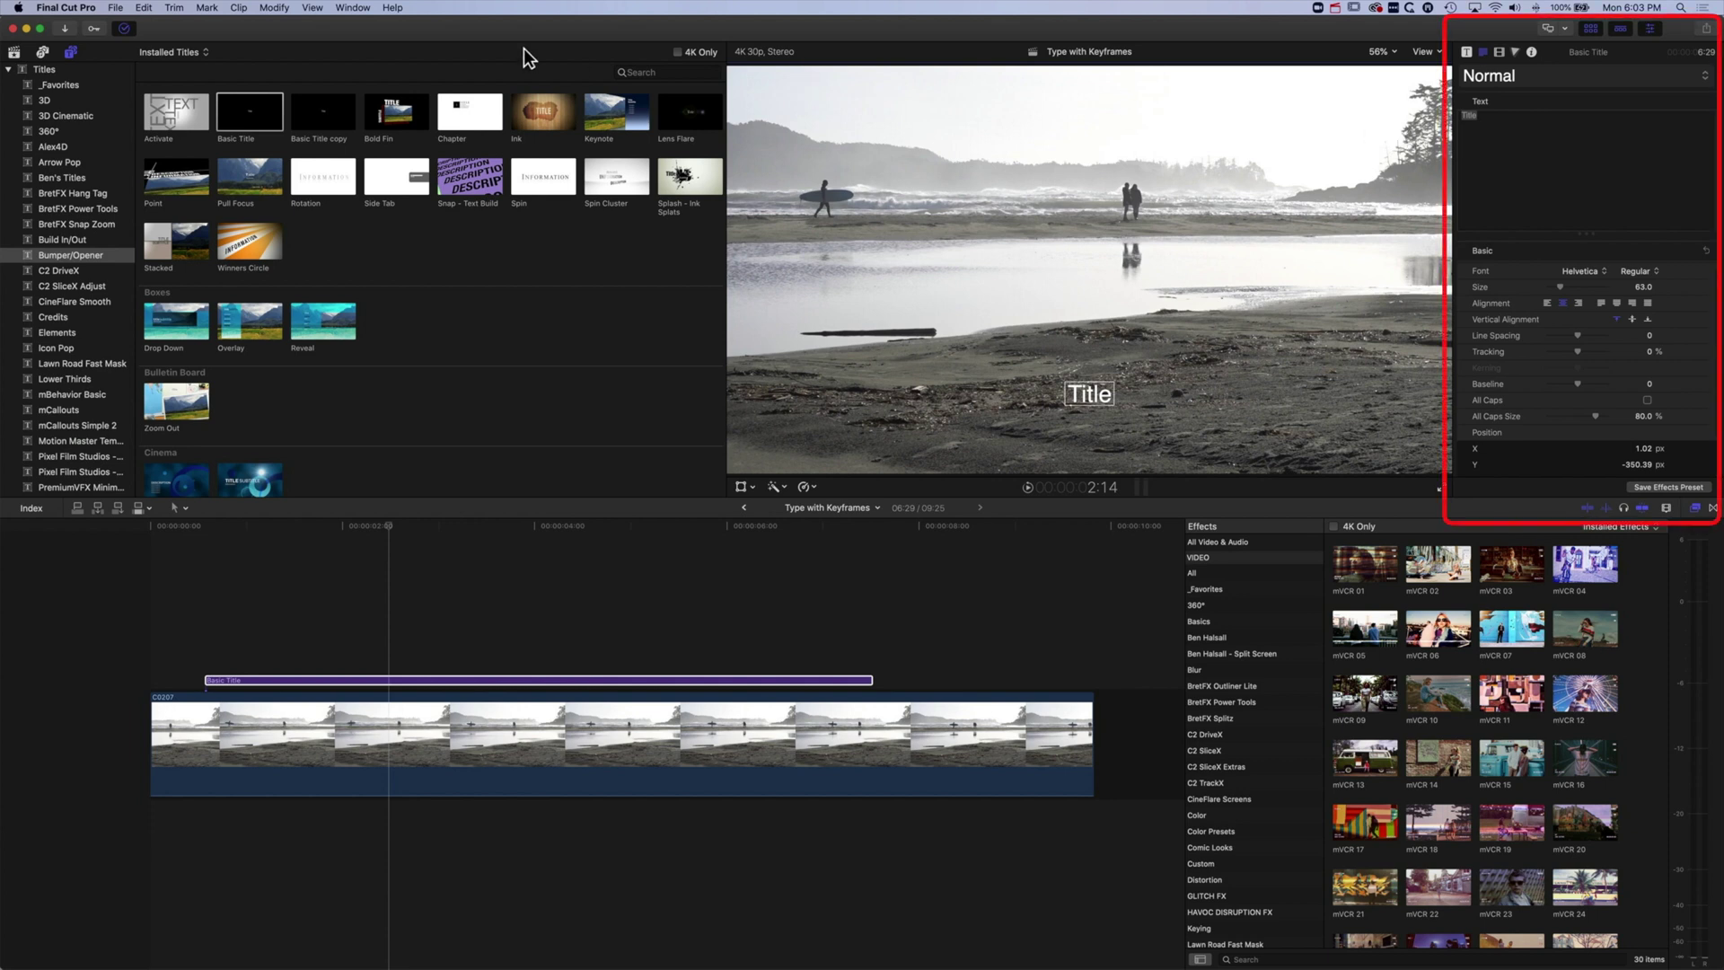
# - Switch to Window > Workspaces > Default and reselect the title clip
pyautogui.click(353, 7)
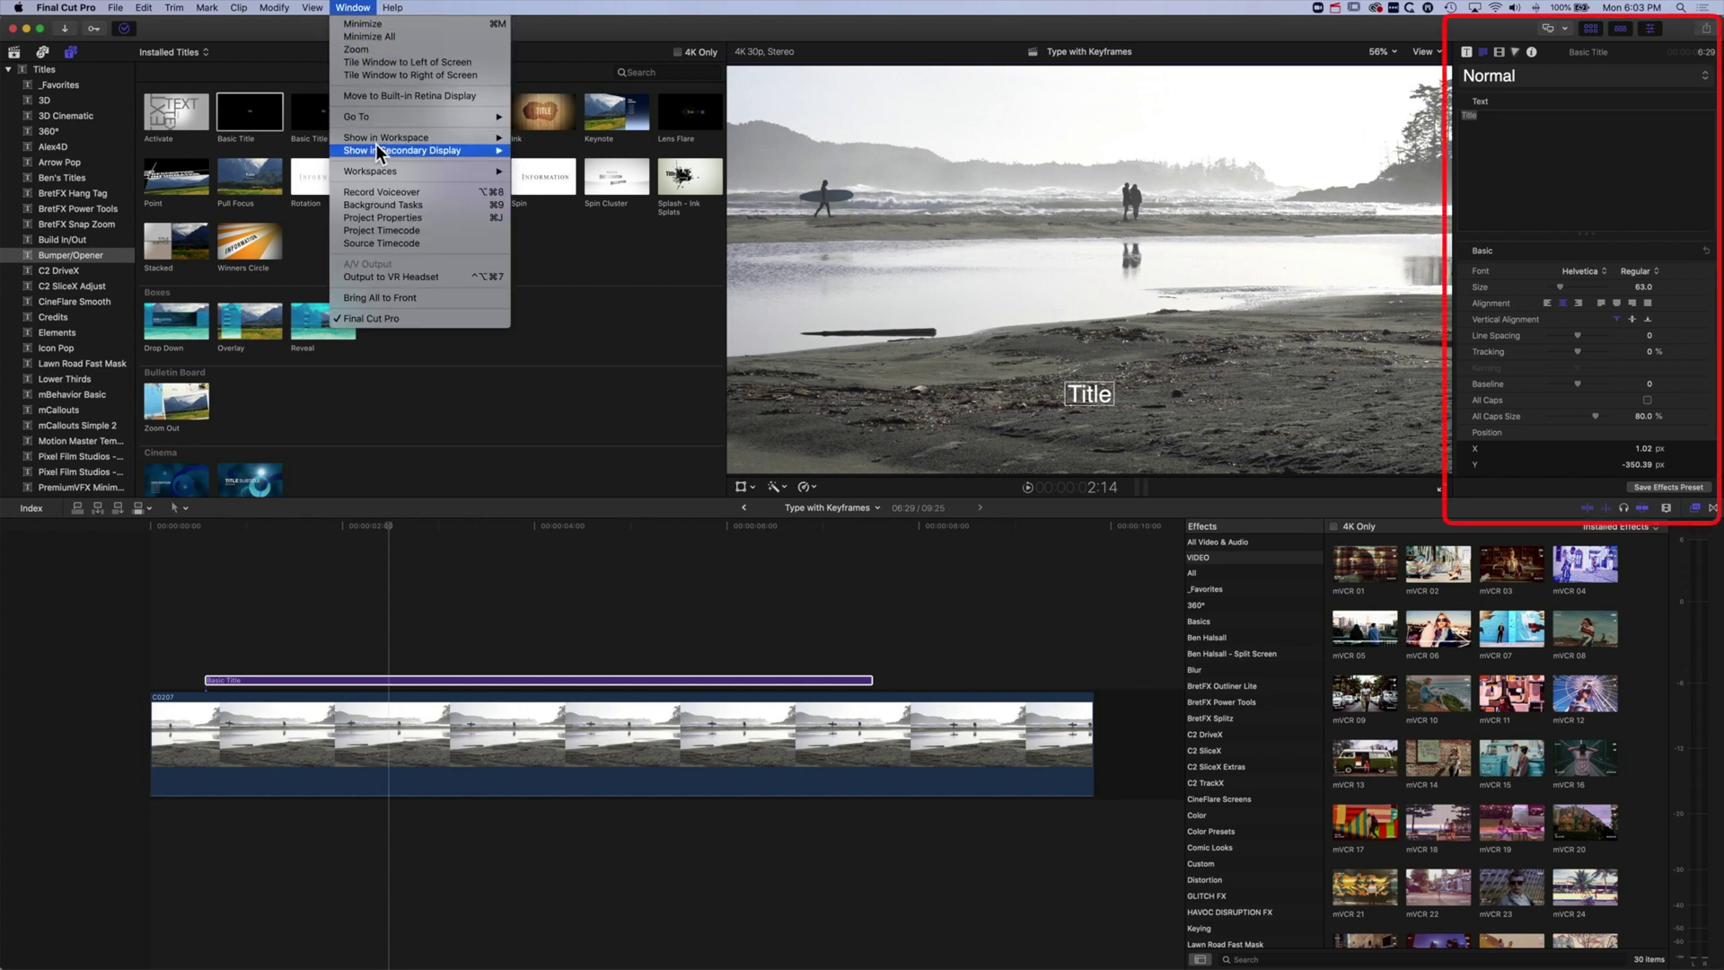
pyautogui.moveTo(377, 138)
pyautogui.moveTo(427, 170)
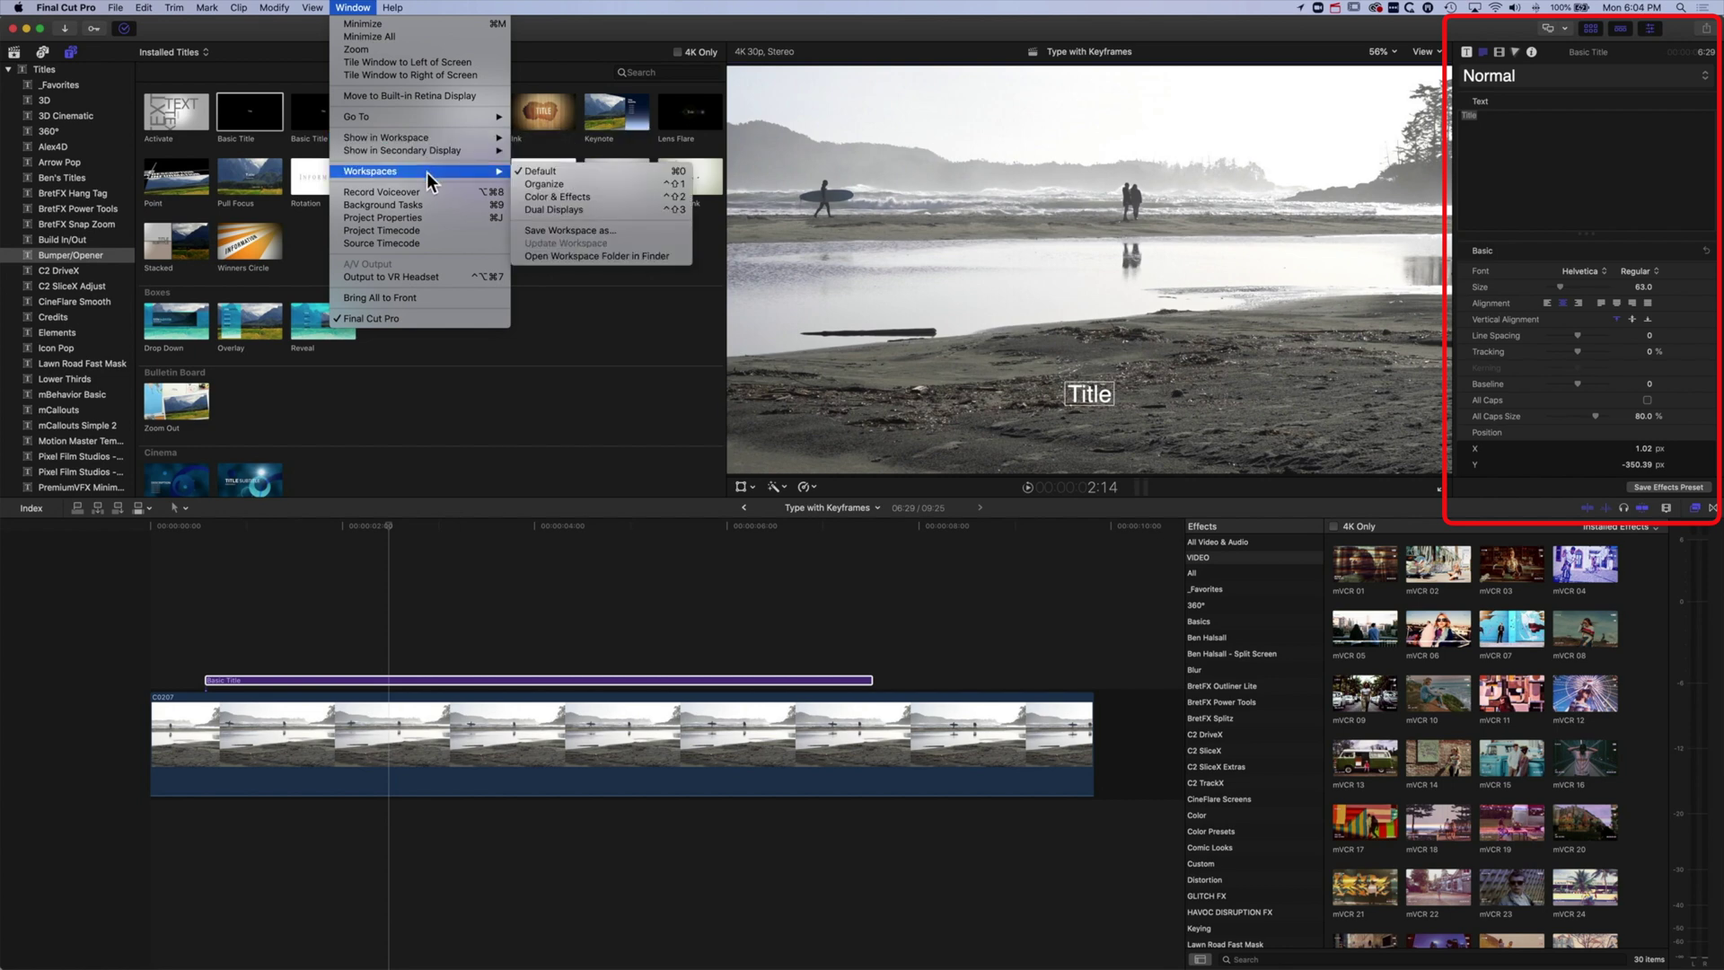
pyautogui.click(549, 170)
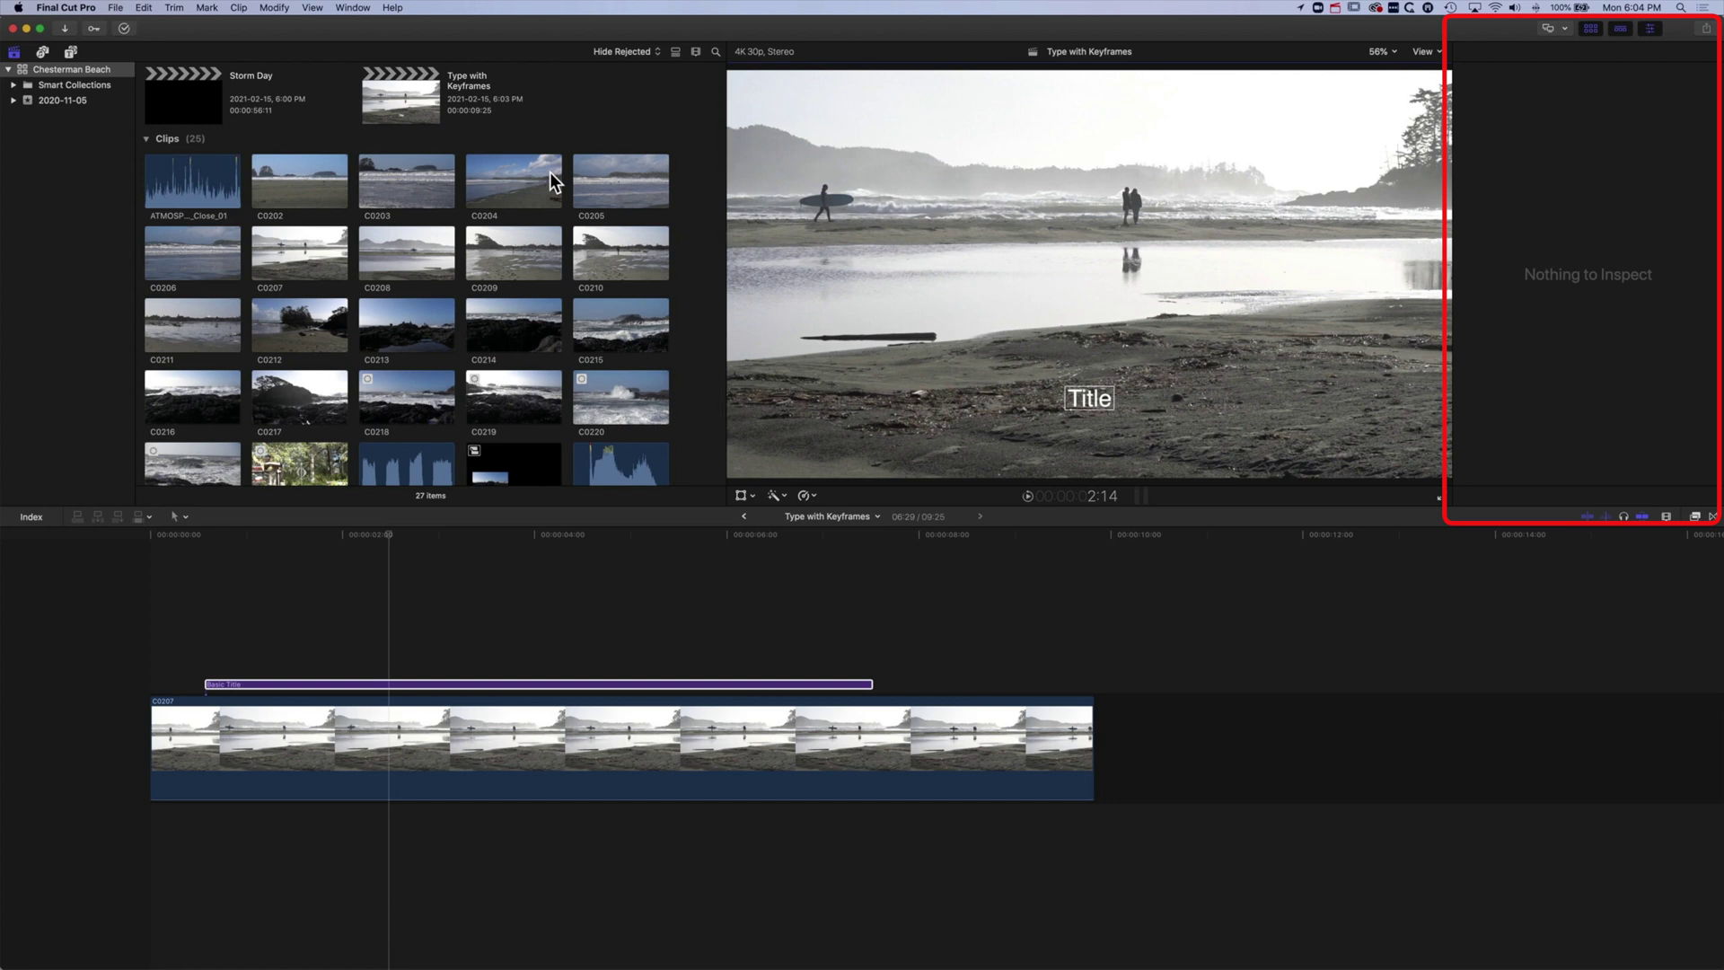
pyautogui.click(388, 684)
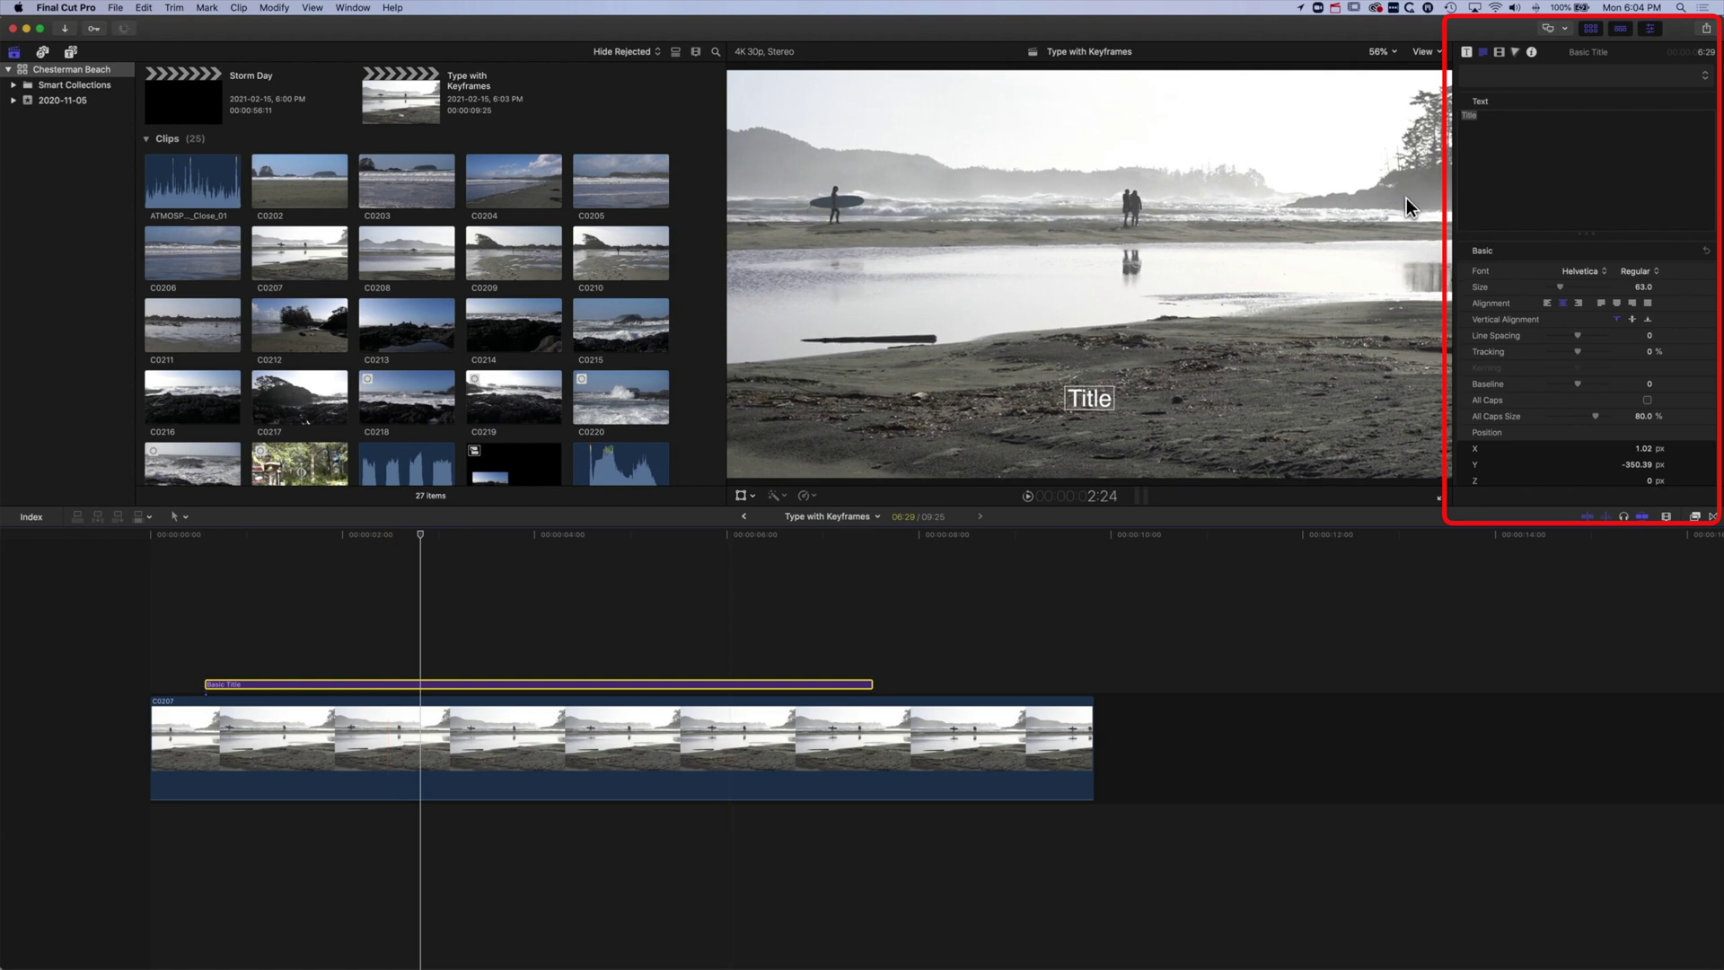
# - Change the title to 'Storm Day at Chesterman Beach', apply the PAPER 2D style, and centre it
pyautogui.click(1581, 196)
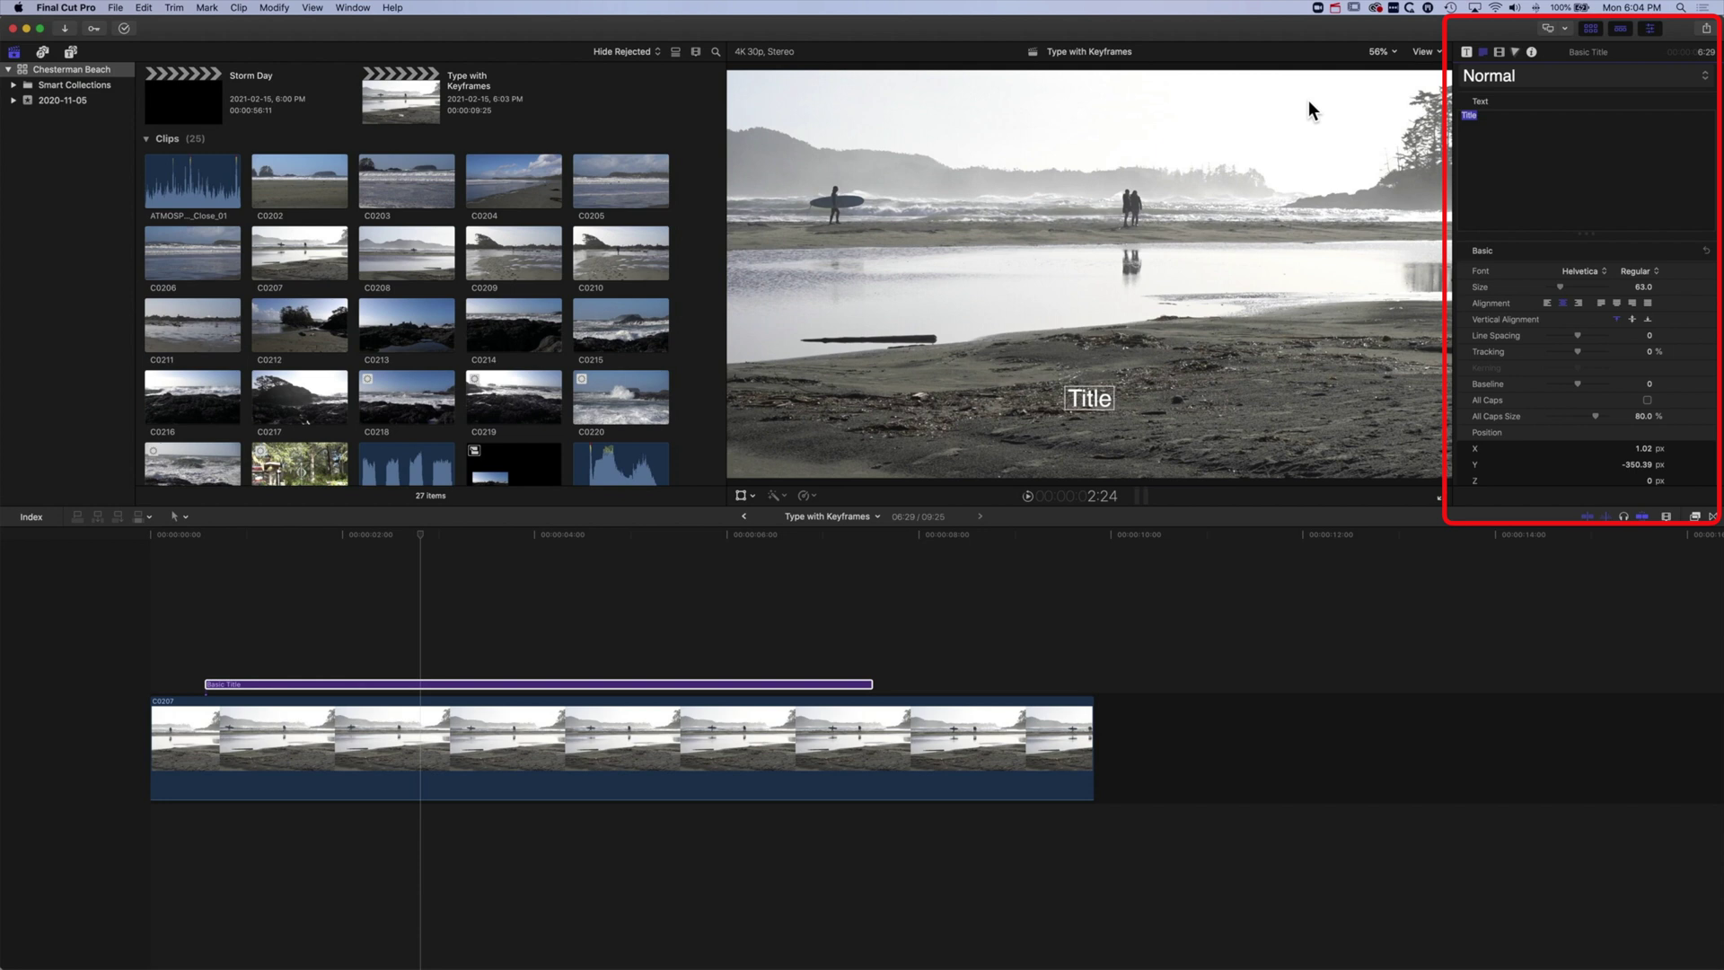
pyautogui.write('Storm D')
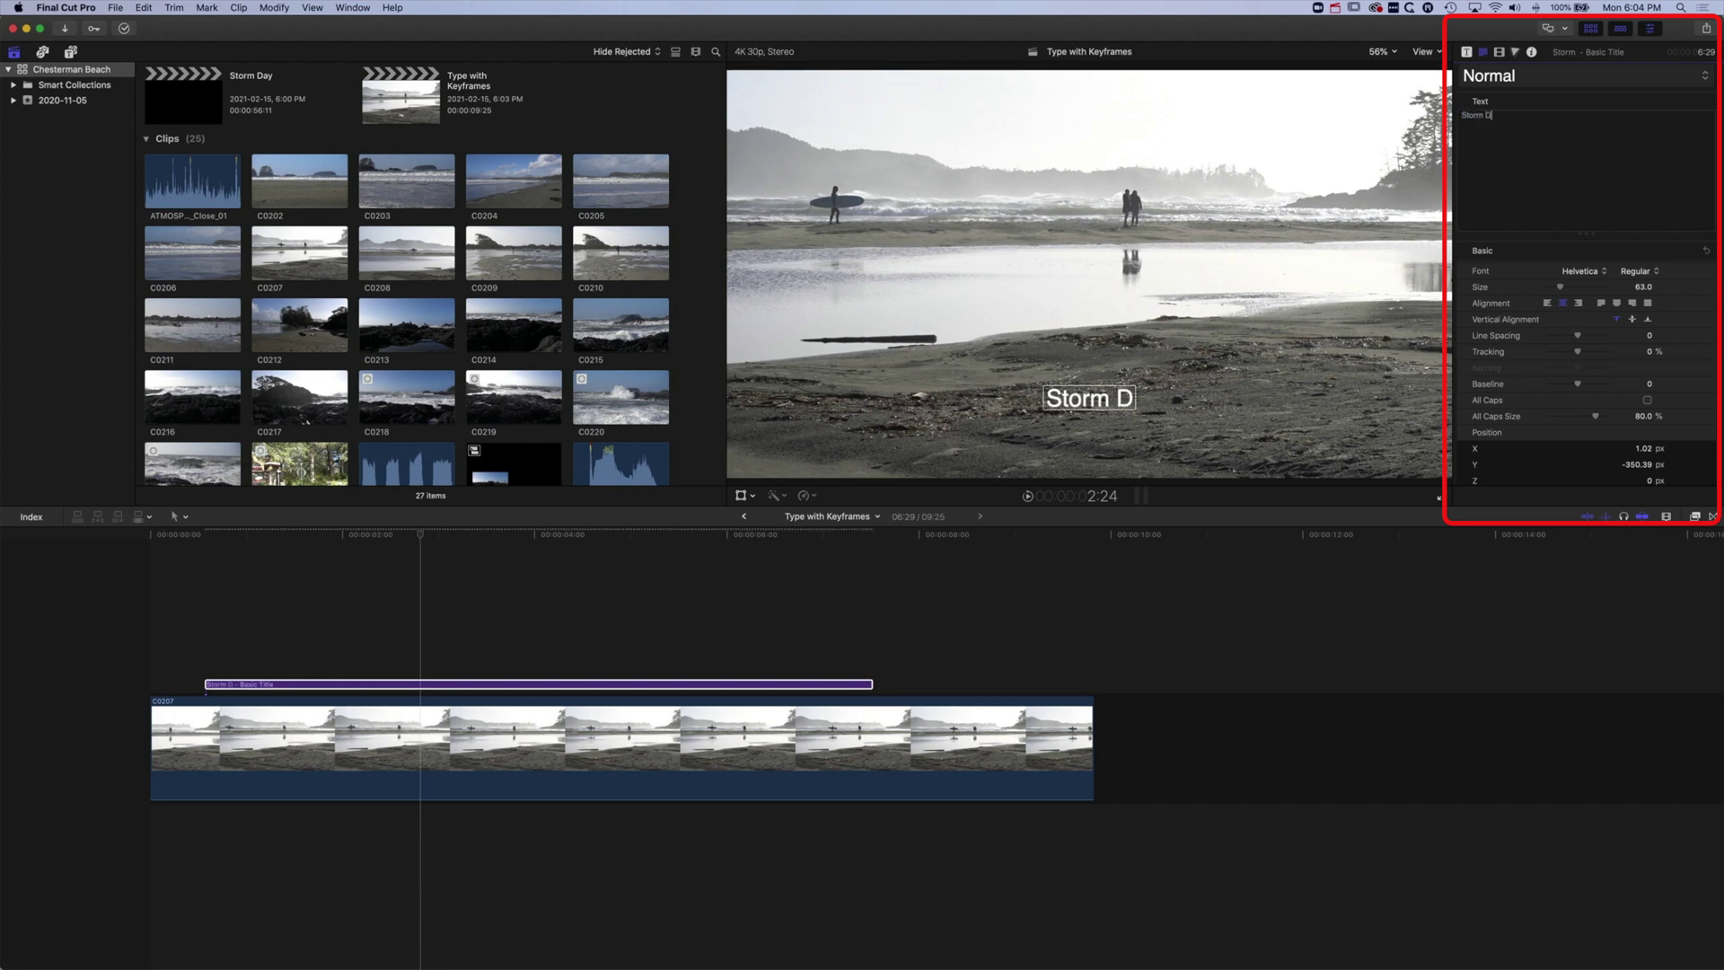
pyautogui.write('ay at Chesterman Beach')
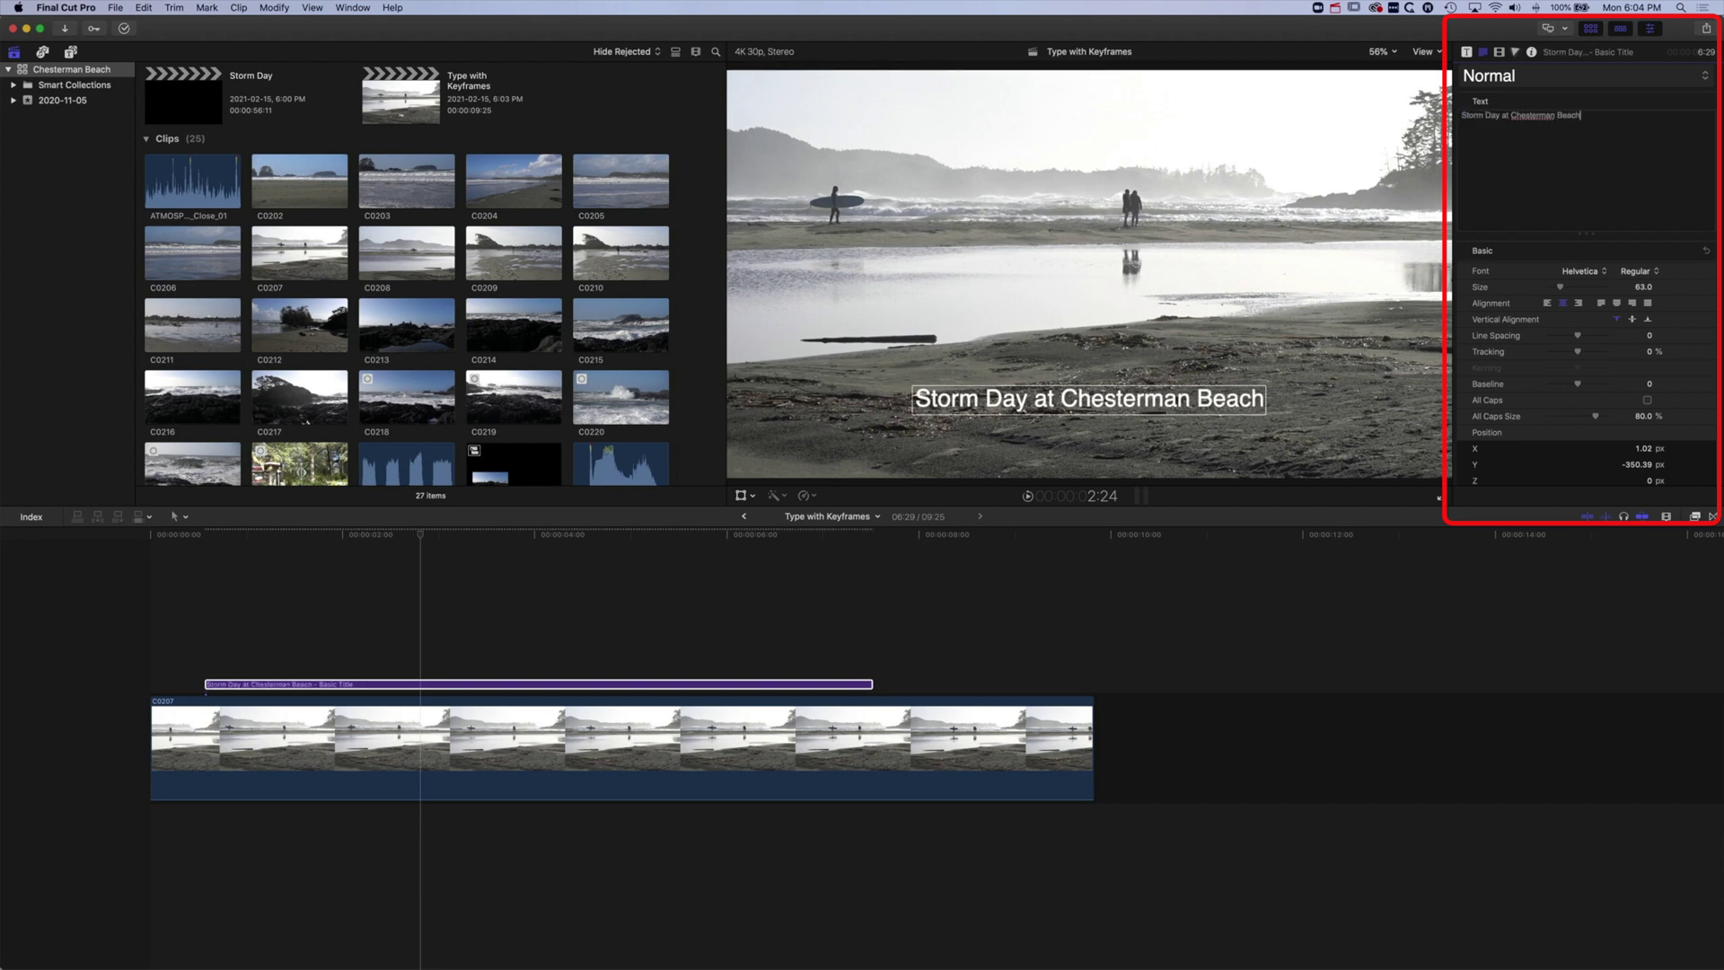
pyautogui.moveTo(1600, 118); pyautogui.dragTo(1460, 117)
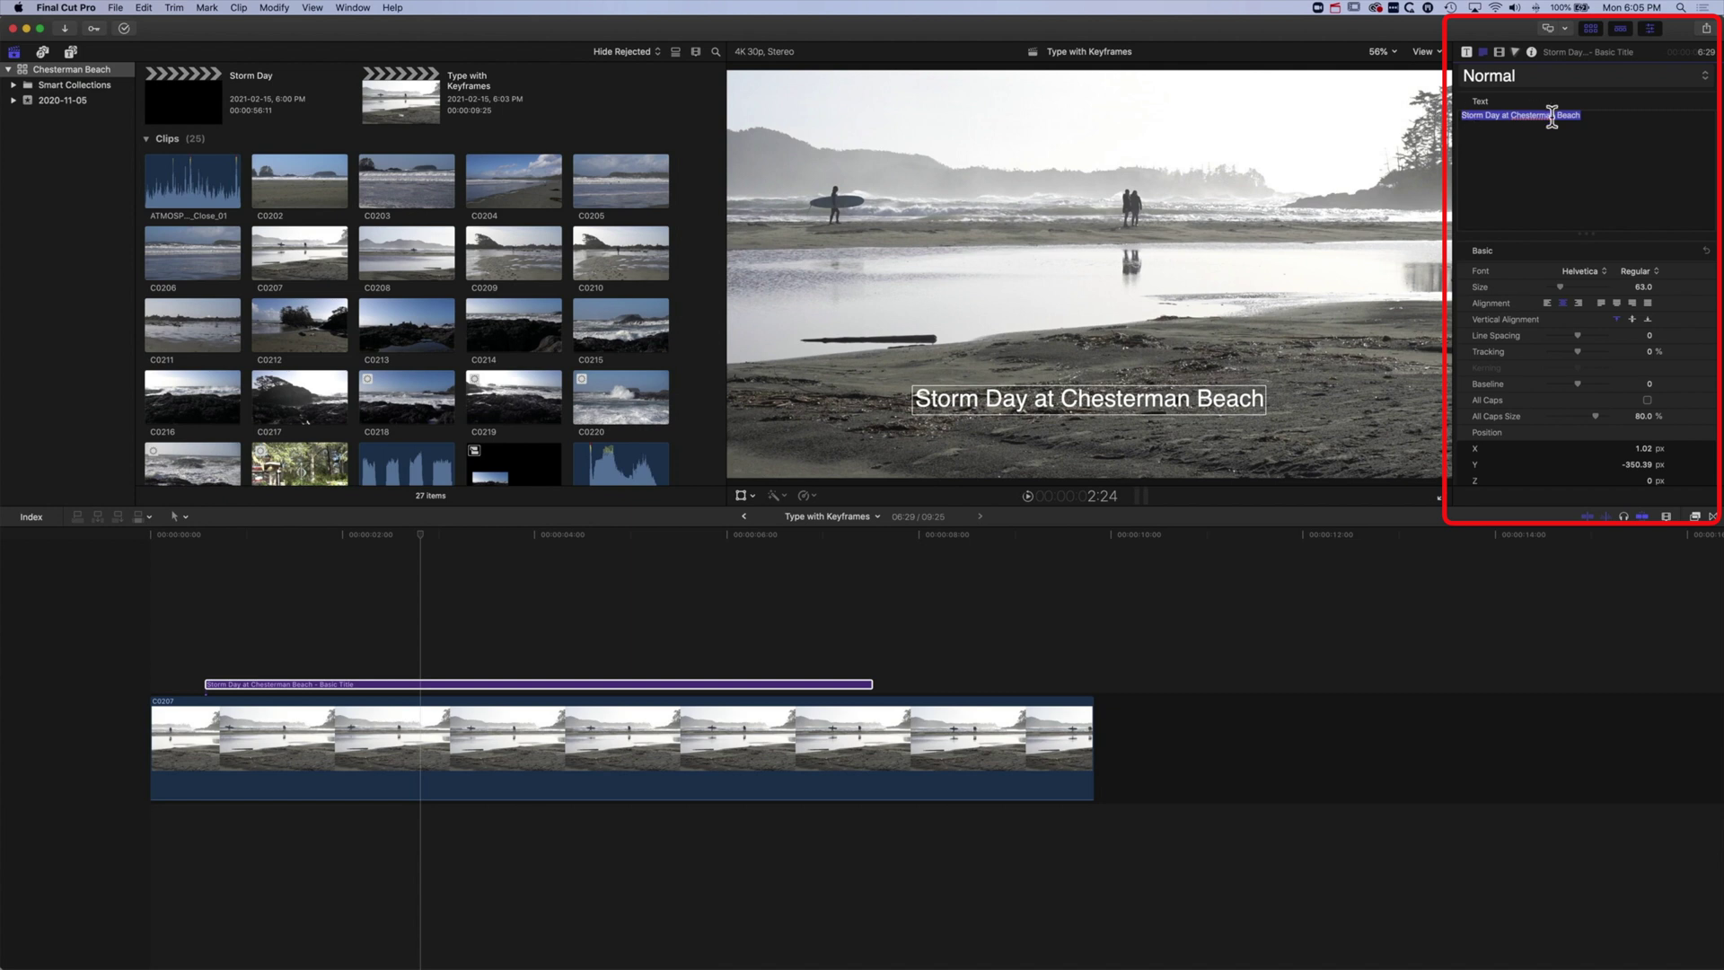
pyautogui.click(1528, 72)
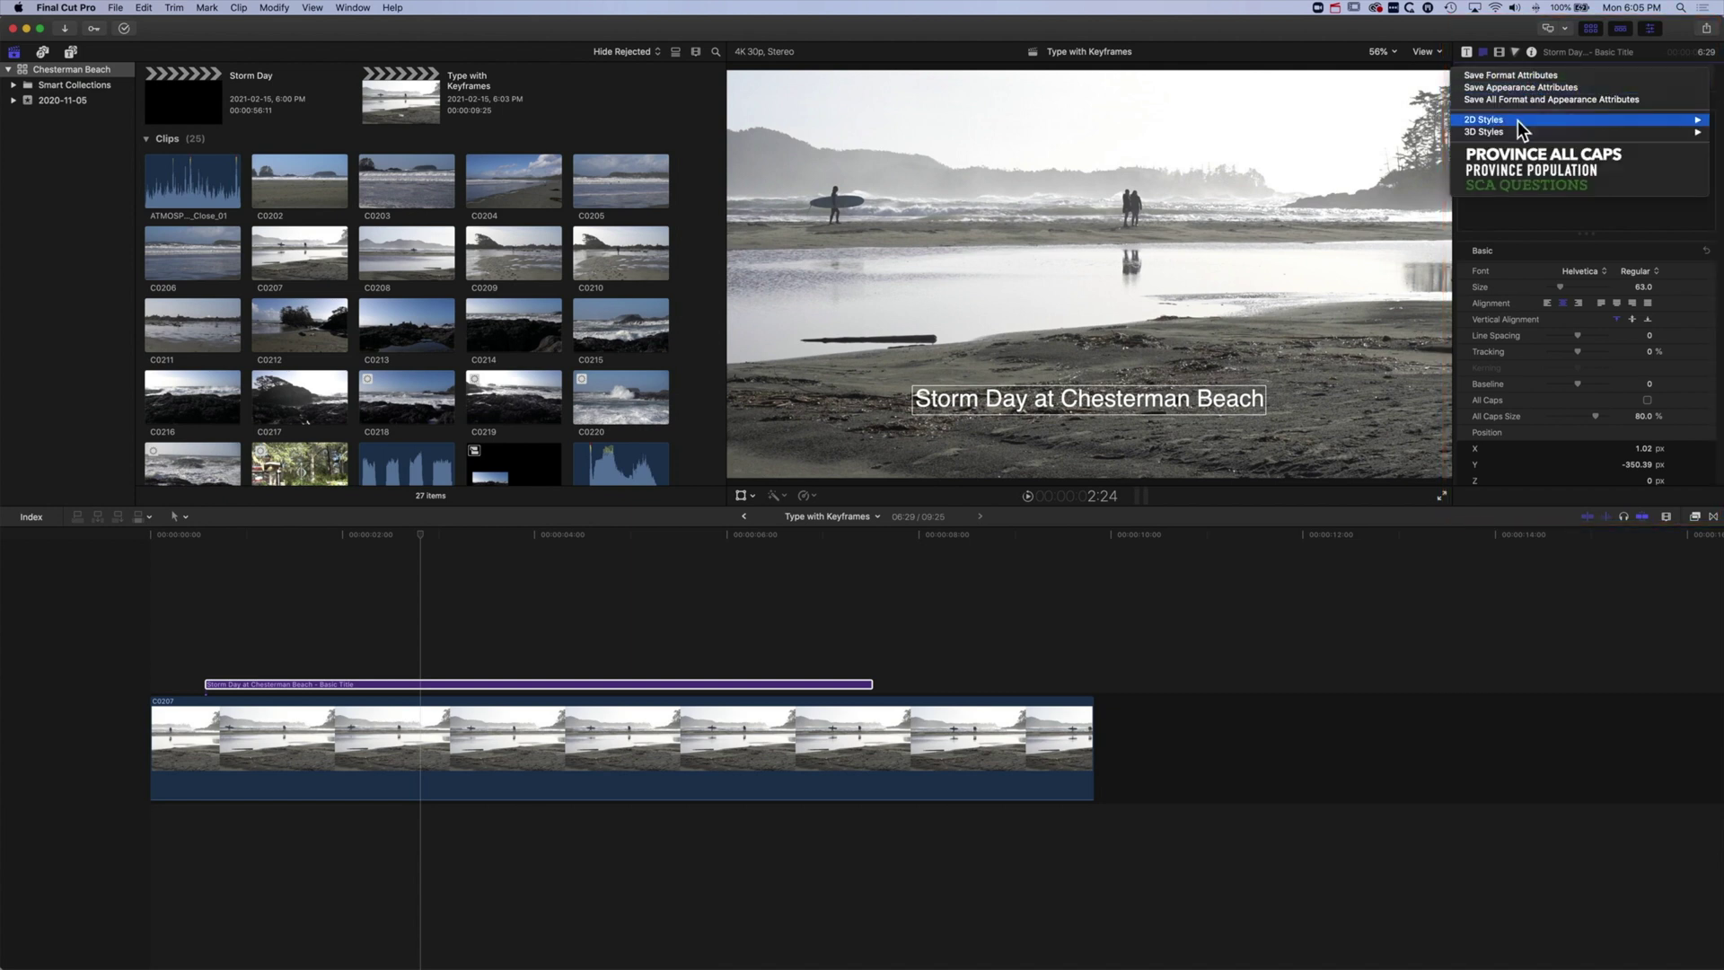
pyautogui.moveTo(1510, 121)
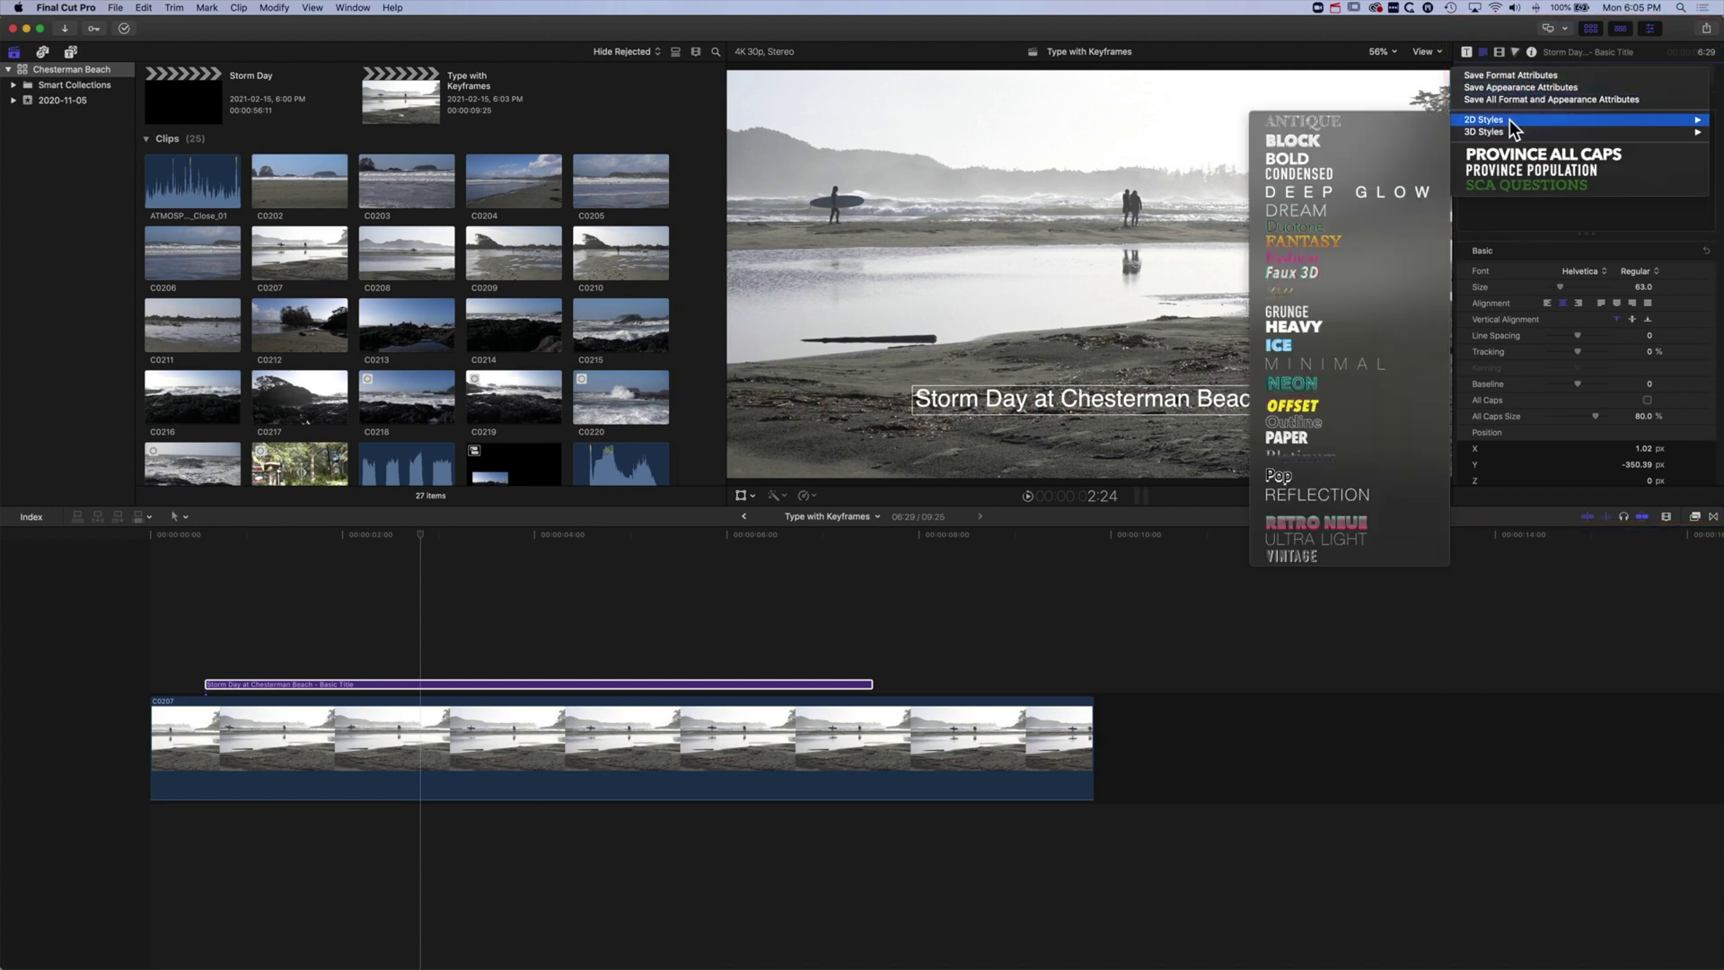
pyautogui.click(1338, 438)
pyautogui.moveTo(1085, 388); pyautogui.dragTo(1084, 393)
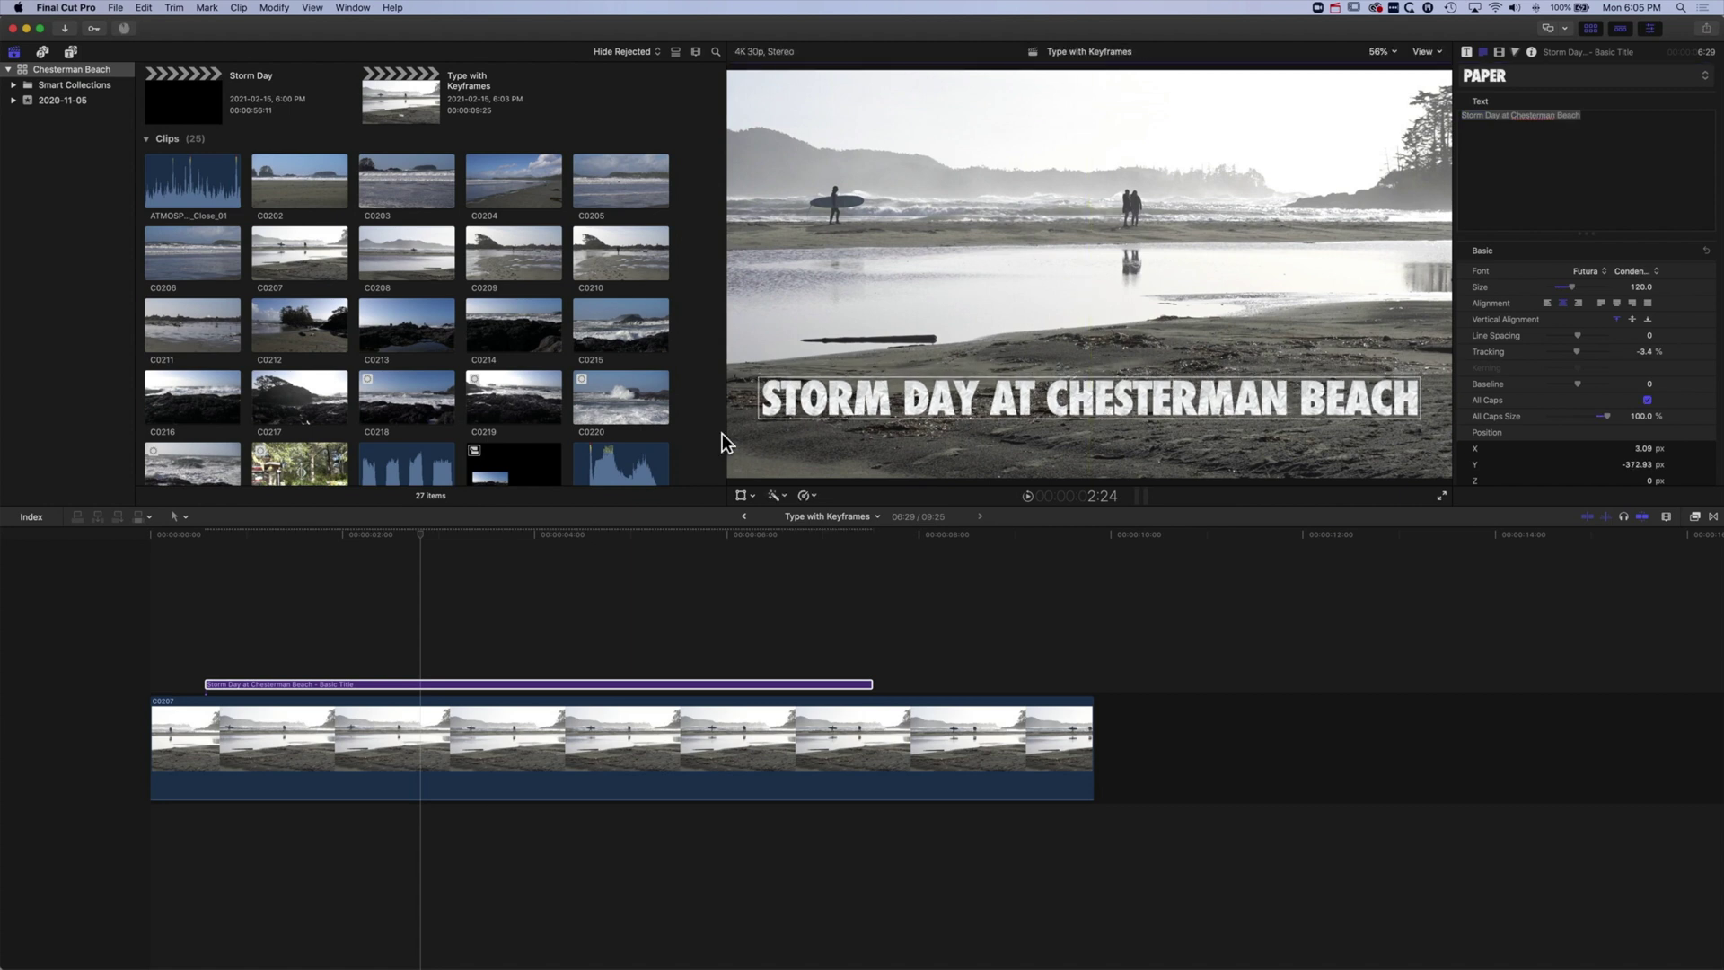
pyautogui.click(425, 535)
# - Preview the project from the start to see when the title appears
pyautogui.moveTo(425, 535); pyautogui.dragTo(178, 541)
pyautogui.press('space')
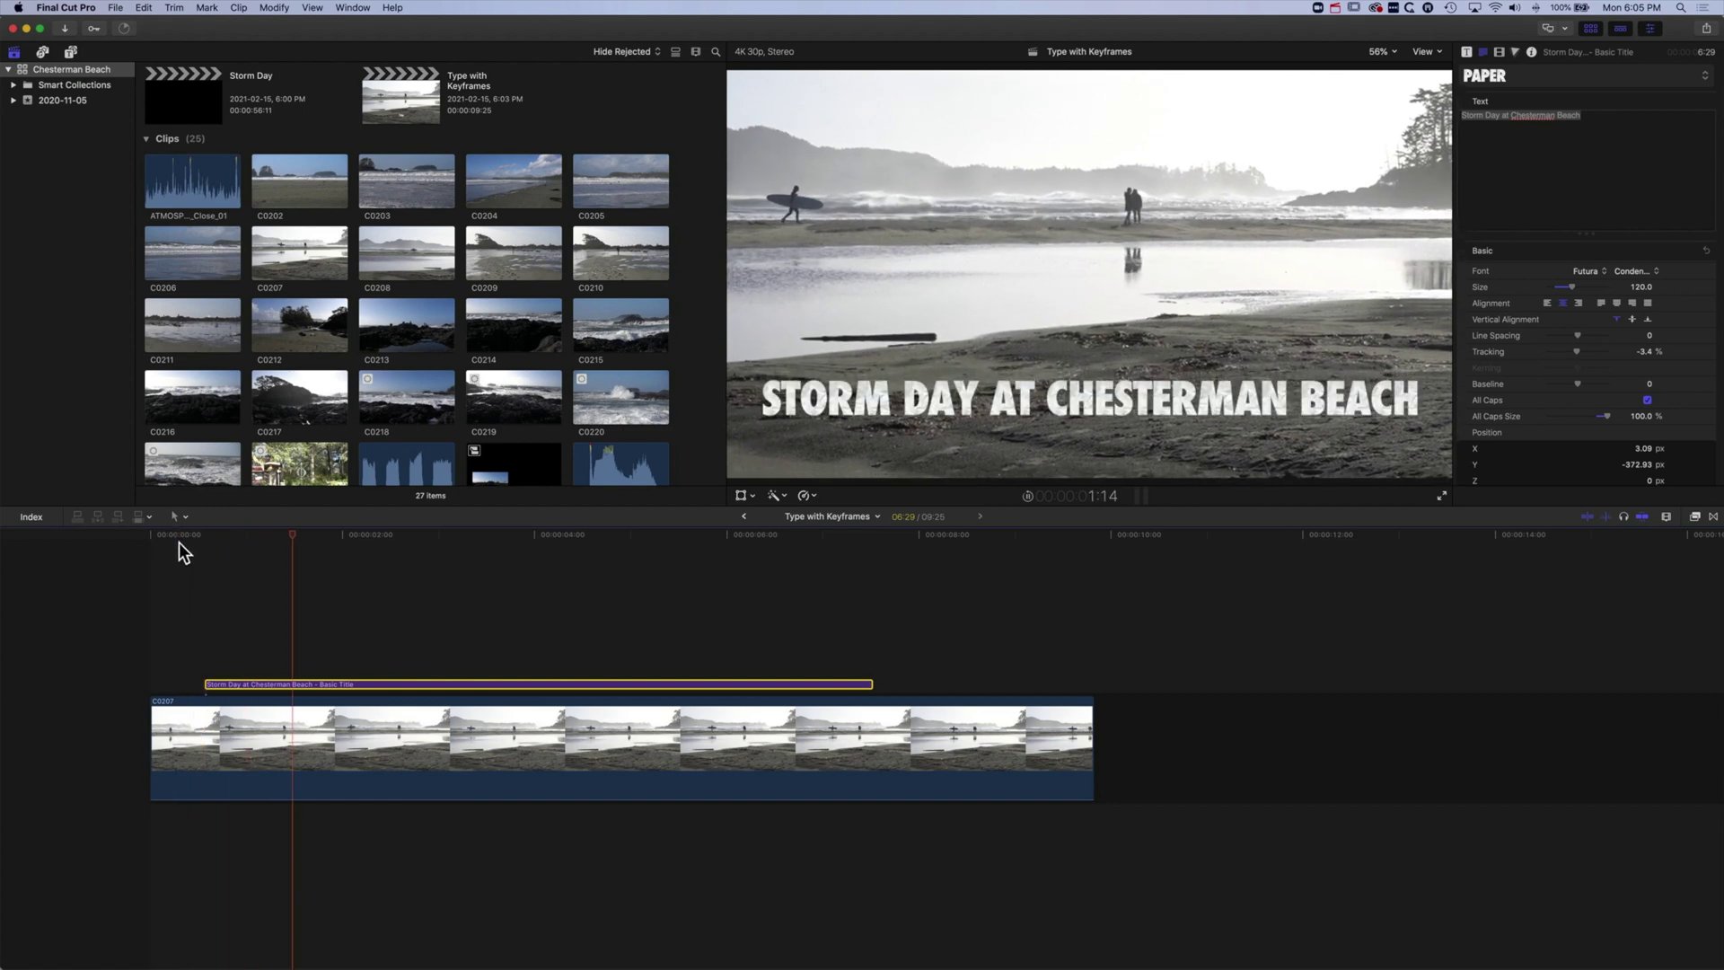
pyautogui.moveTo(346, 531); pyautogui.dragTo(154, 540)
pyautogui.press('space')
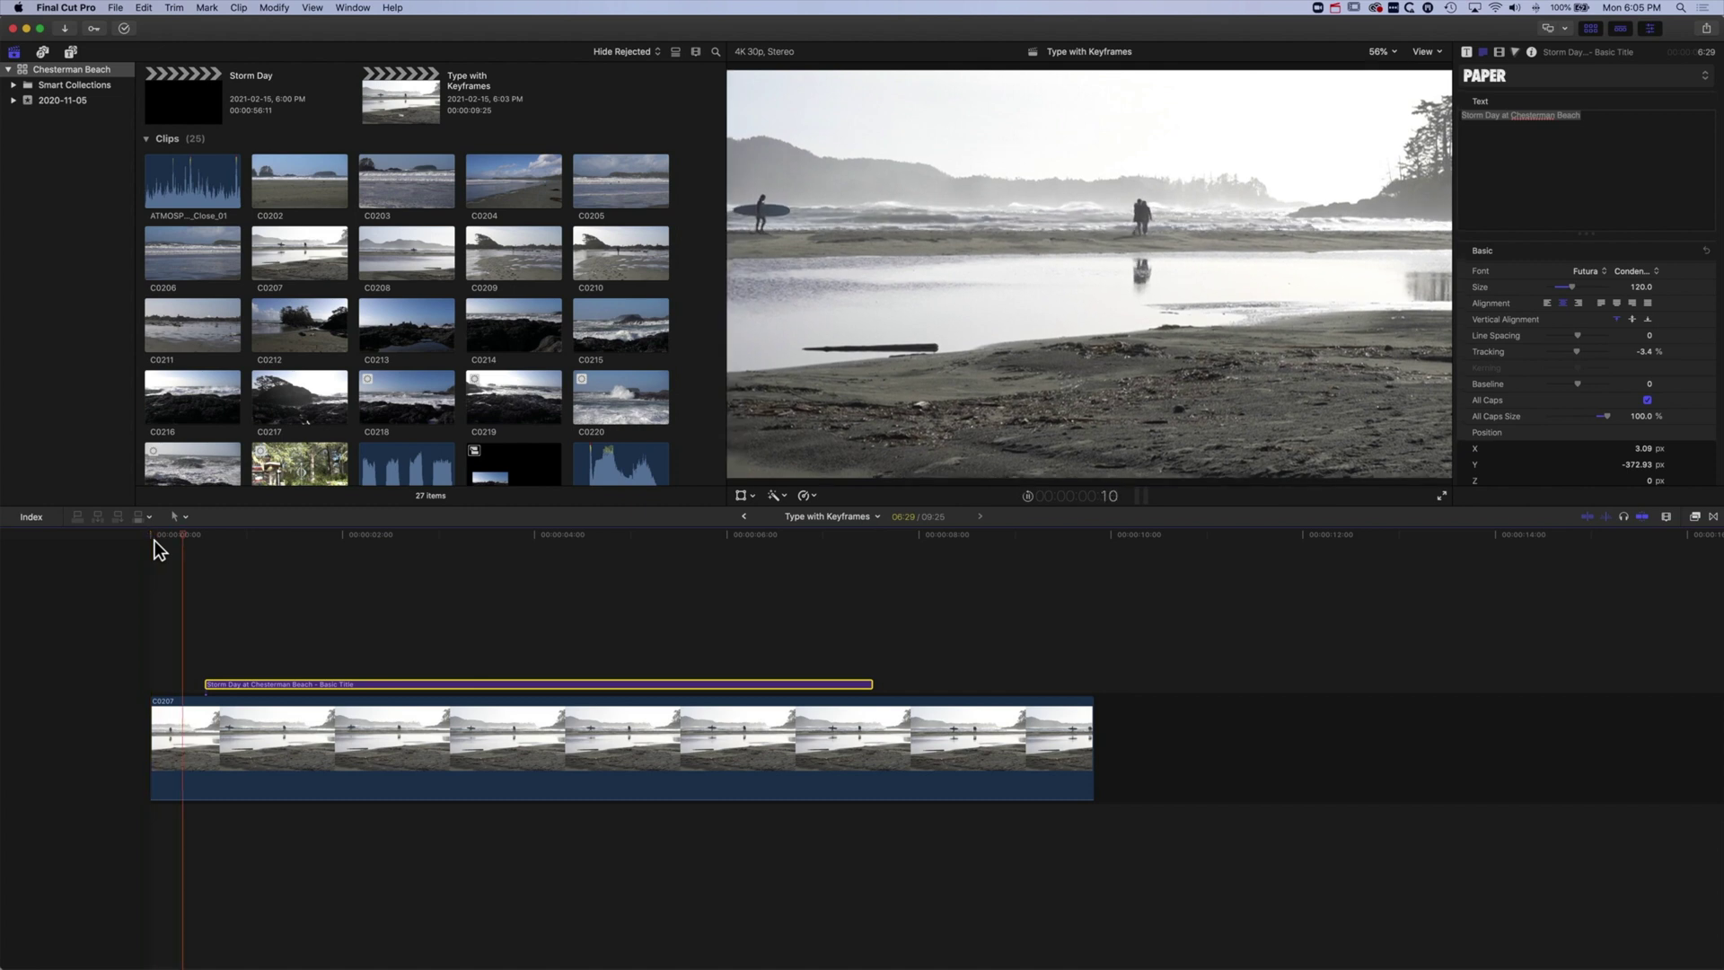
pyautogui.press('space')
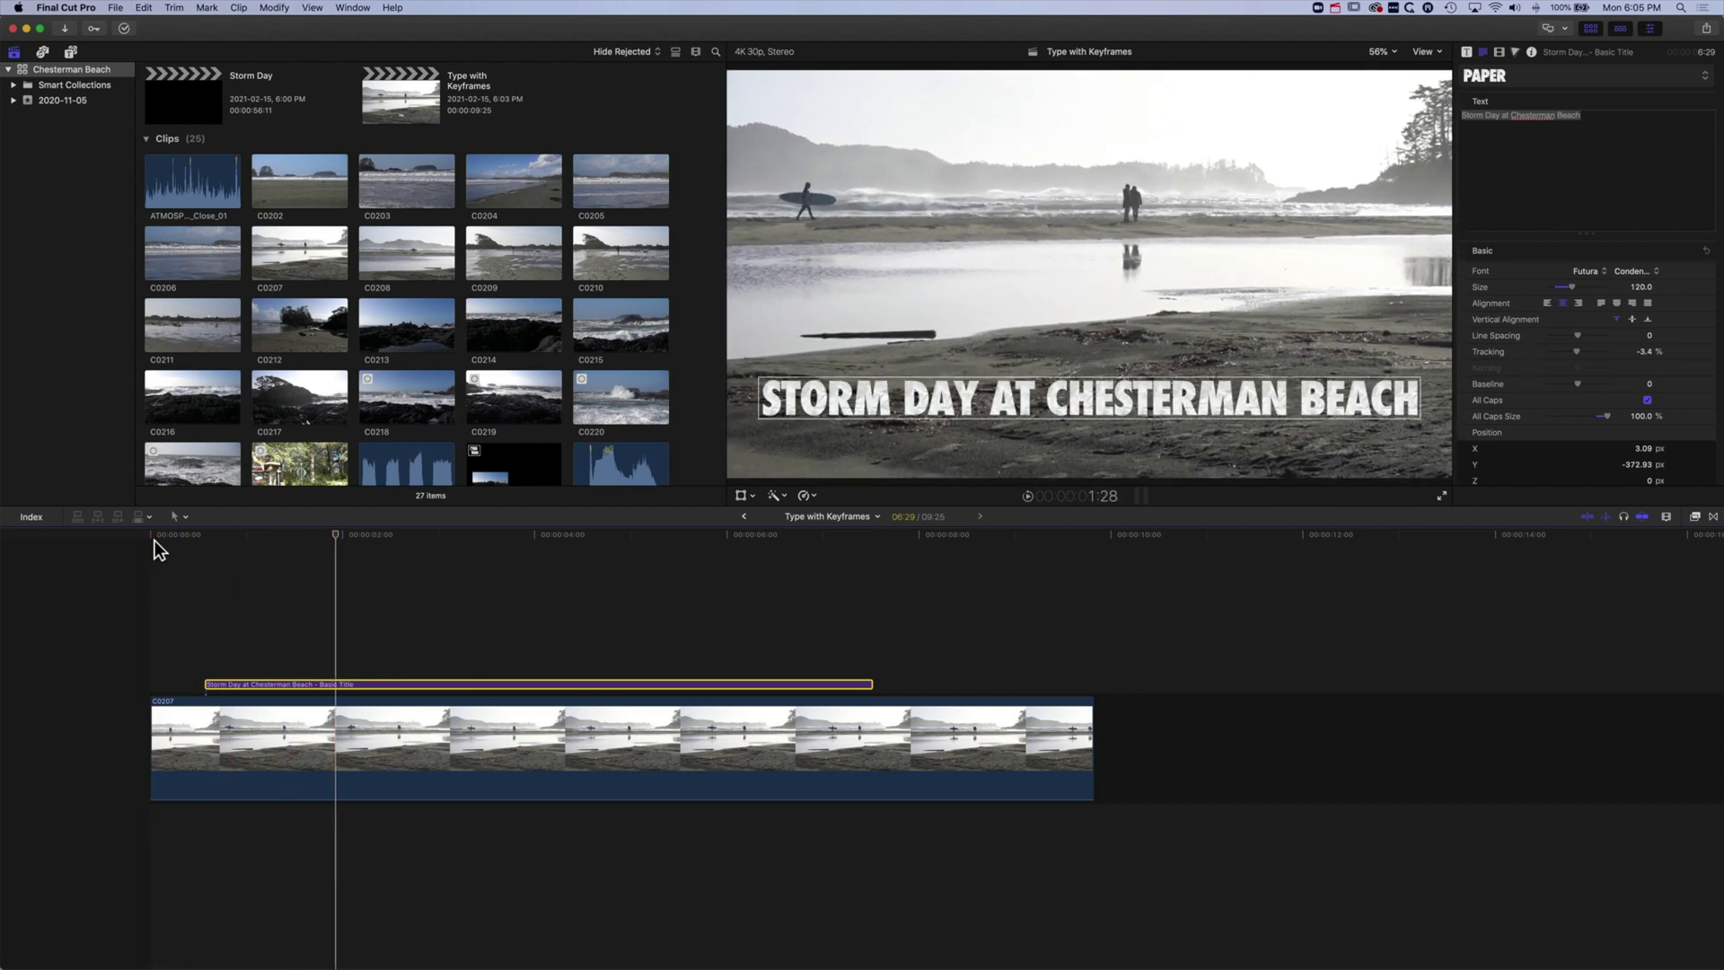
# - Add a Position keyframe to the title at 1:22, then play to about 6:07
pyautogui.click(316, 534)
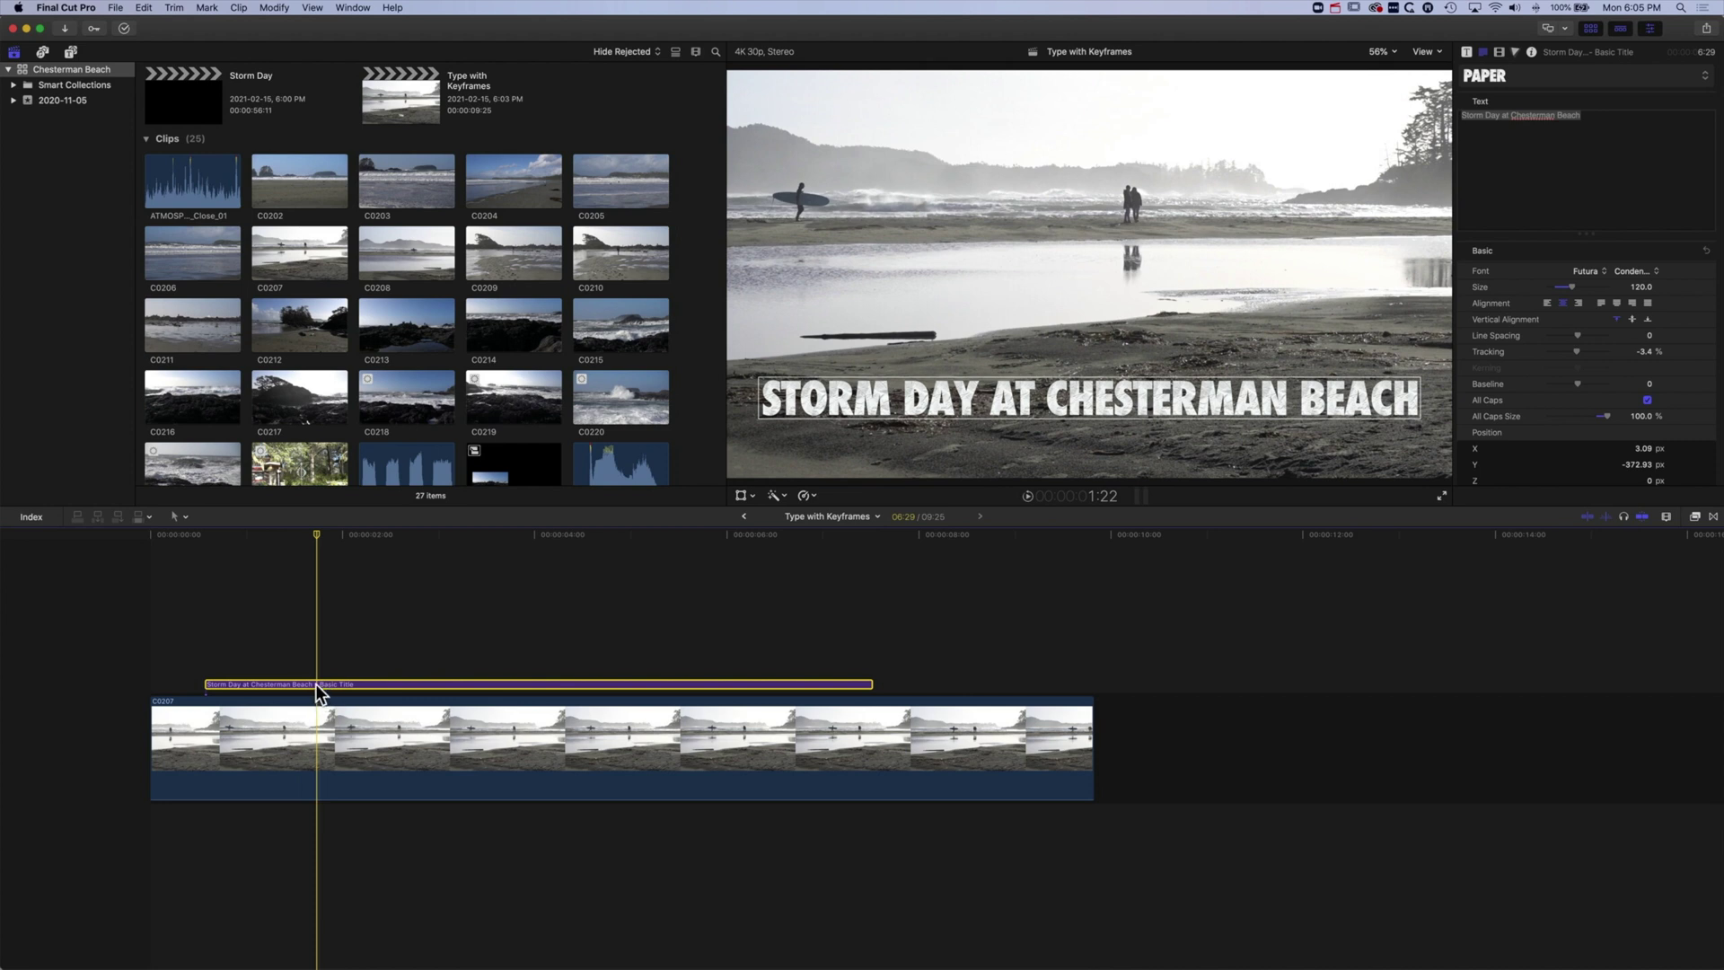
pyautogui.click(1499, 51)
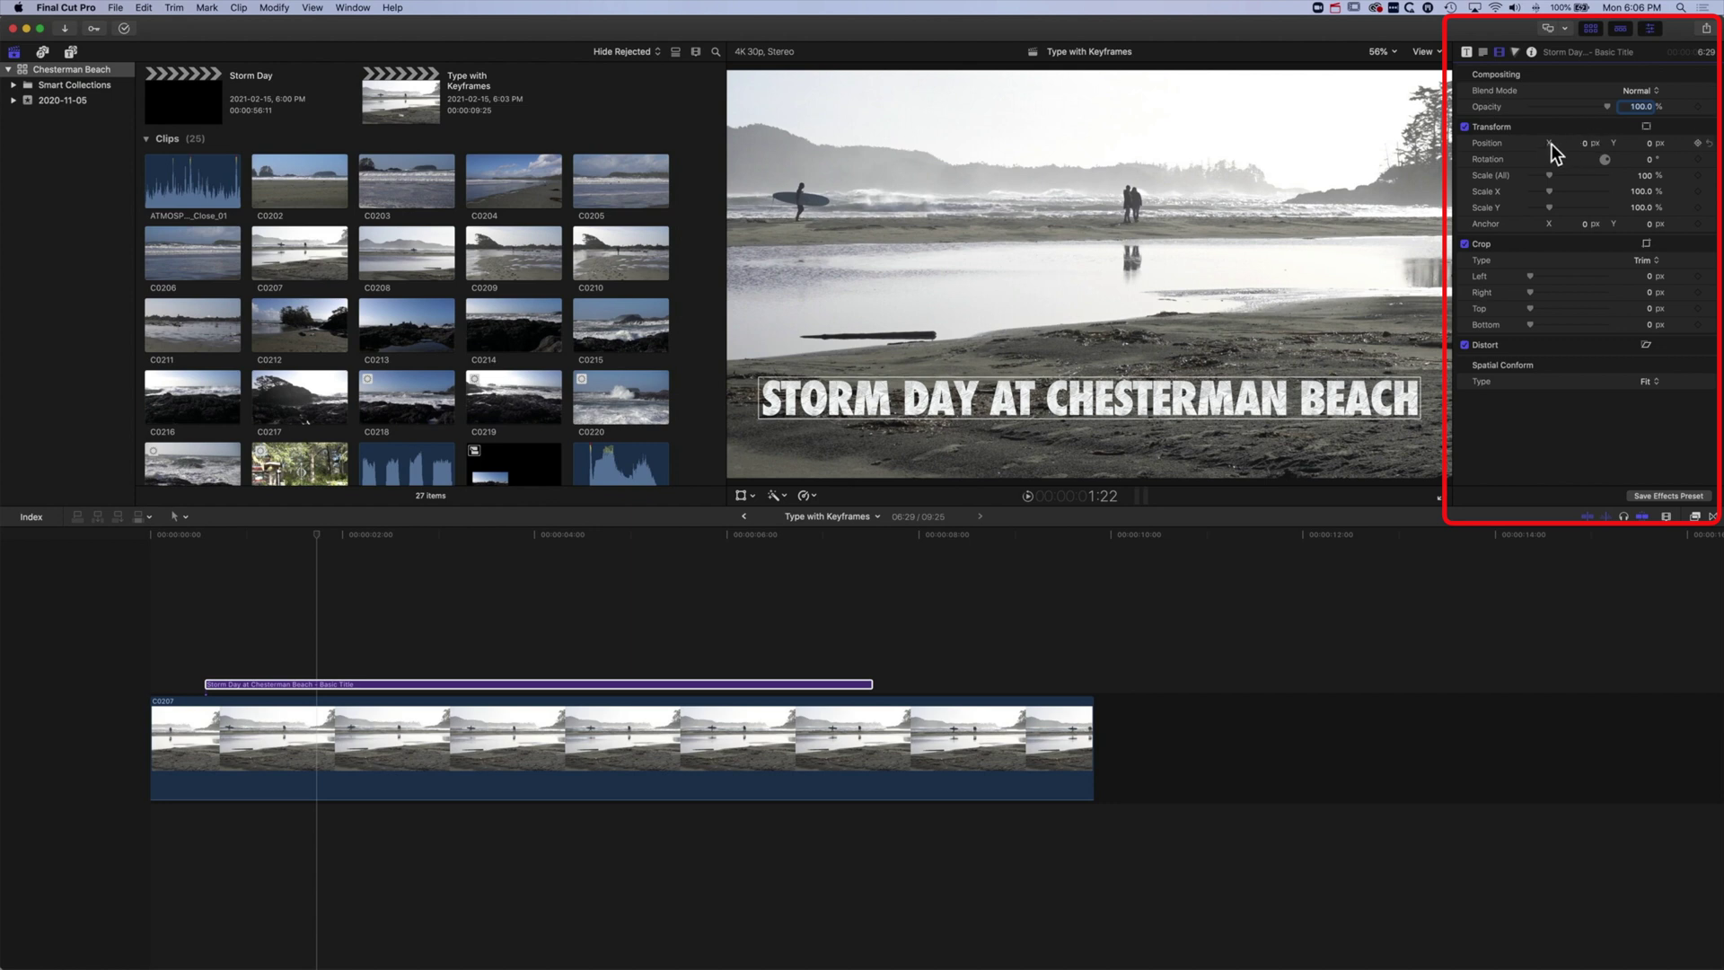
pyautogui.click(1697, 143)
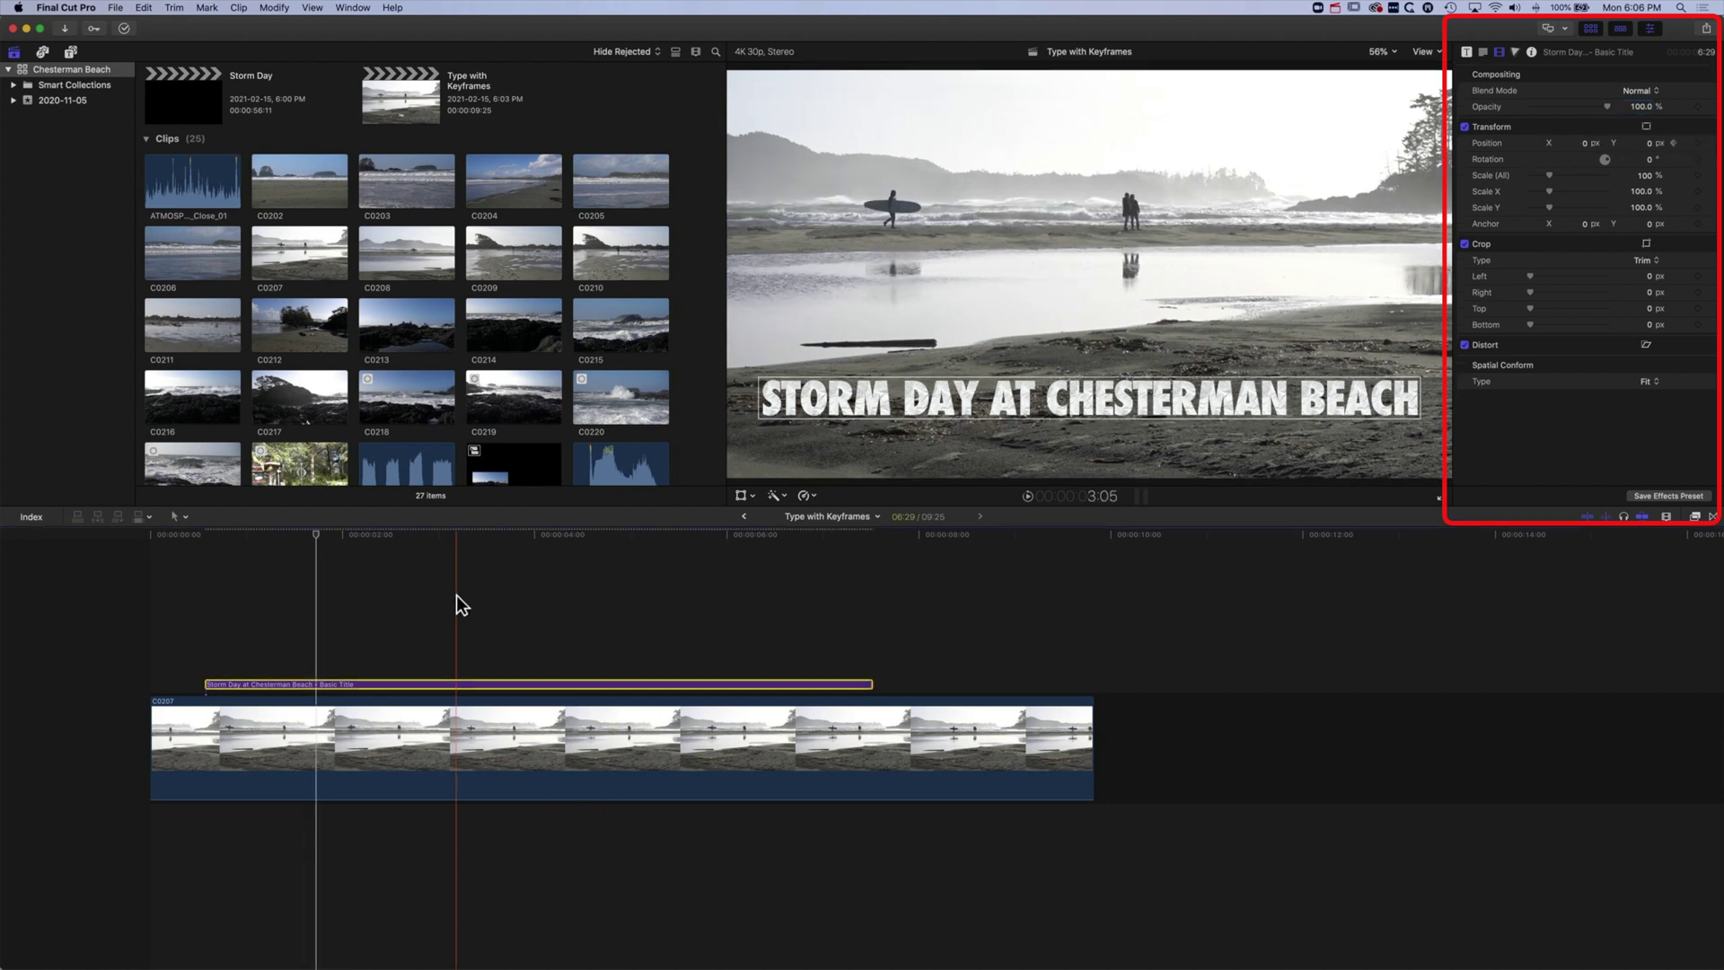
pyautogui.press('space')
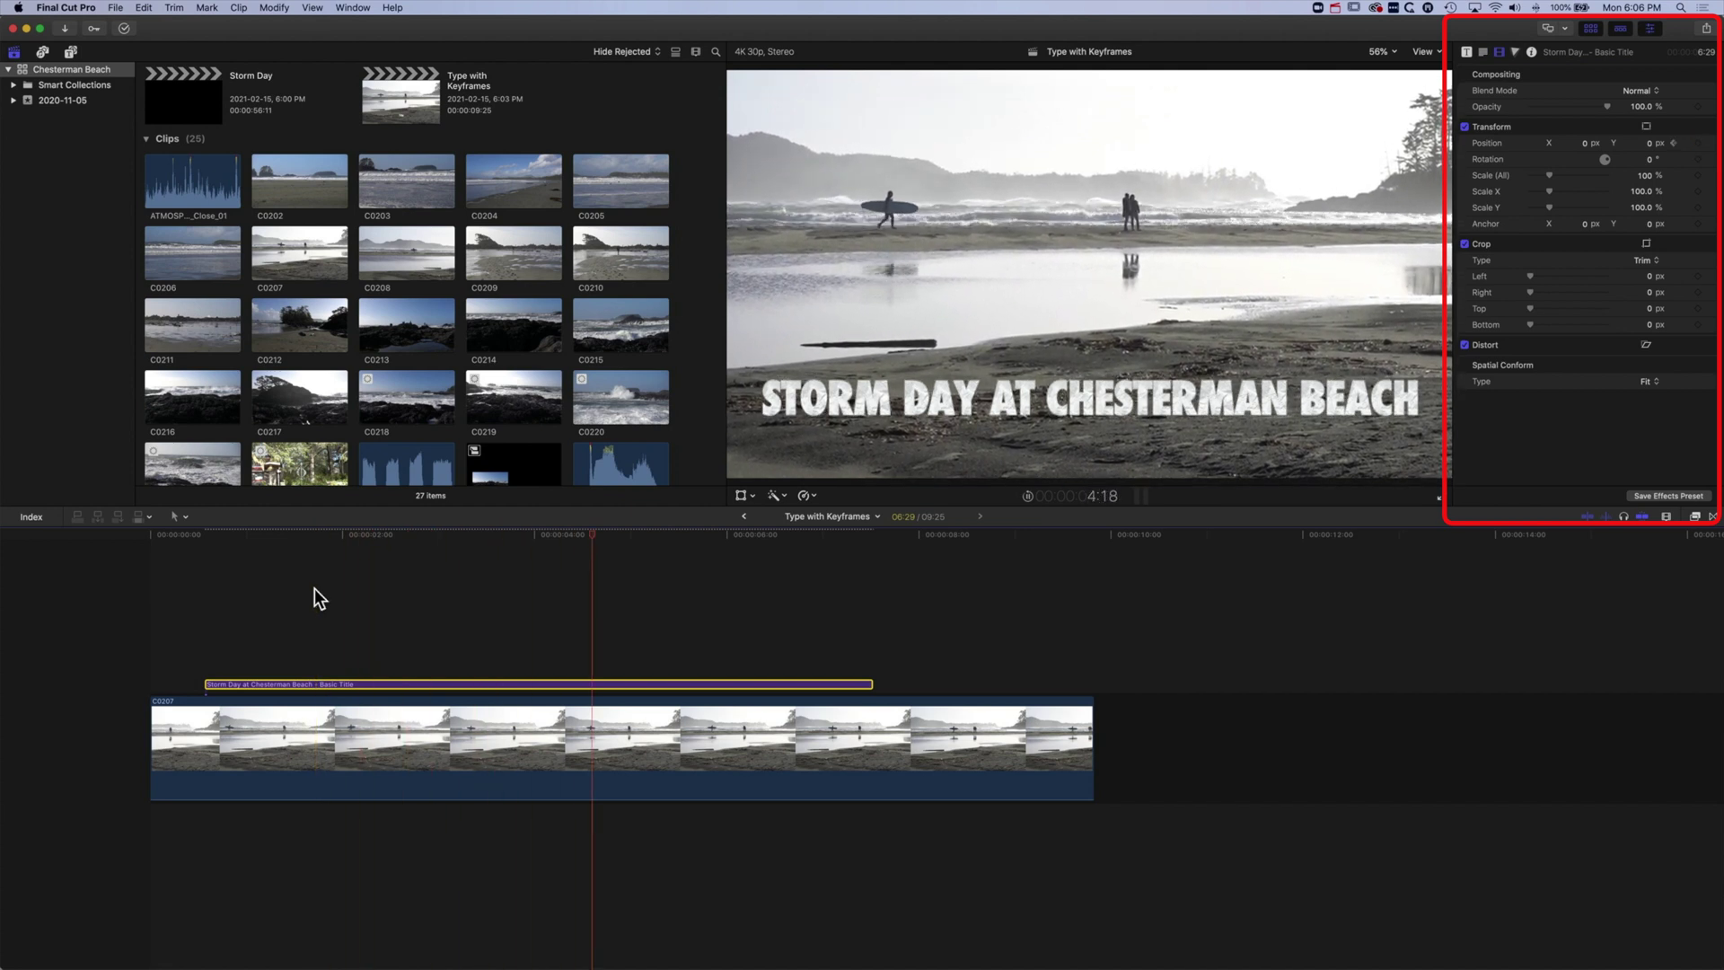
pyautogui.press('space')
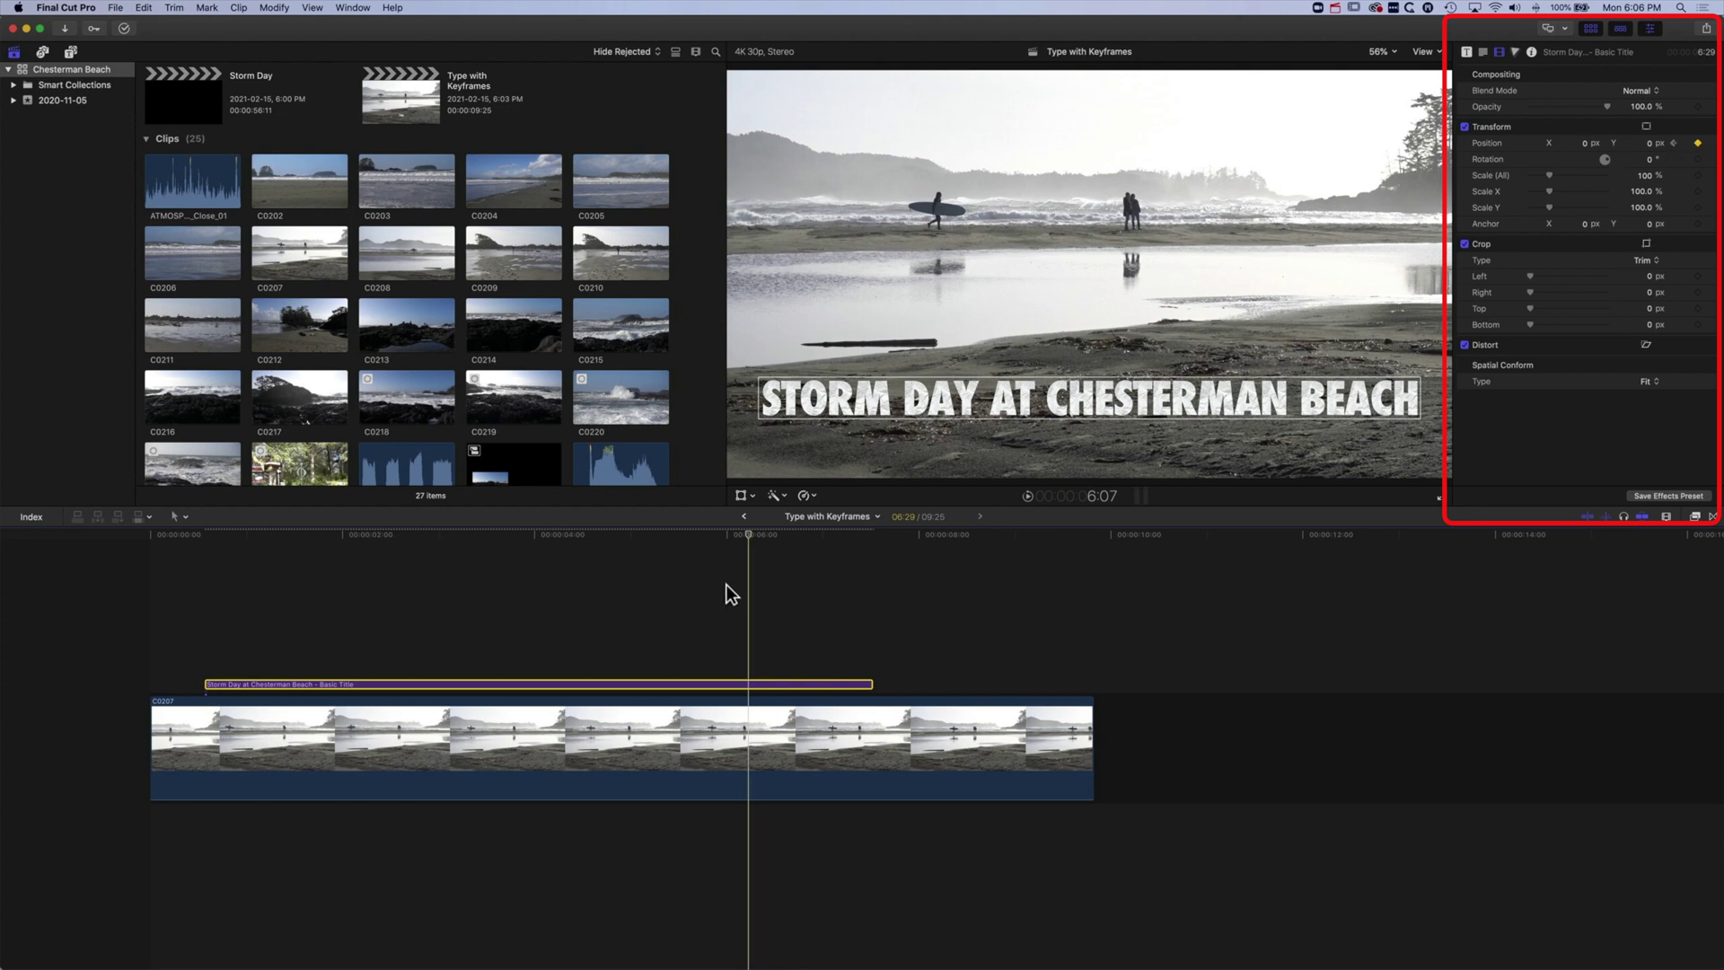
# - Show the title's Video Animation keyframes and scrub between 1:26 and 6:07
pyautogui.rightClick(563, 684)
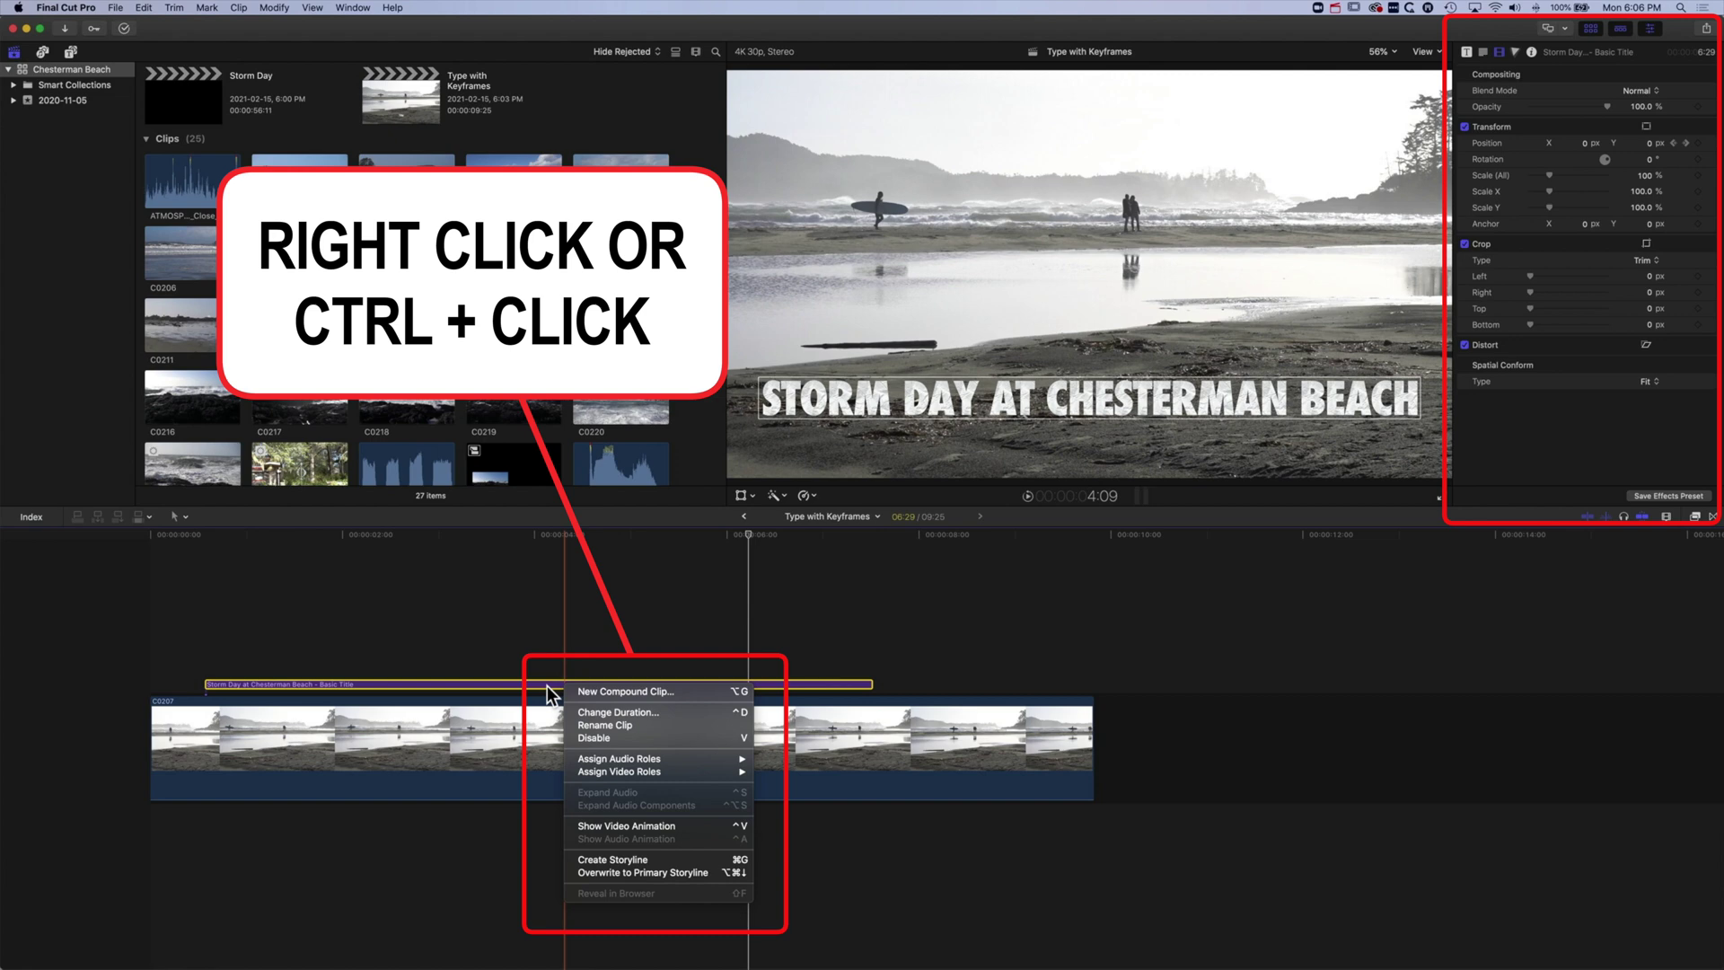
pyautogui.click(629, 826)
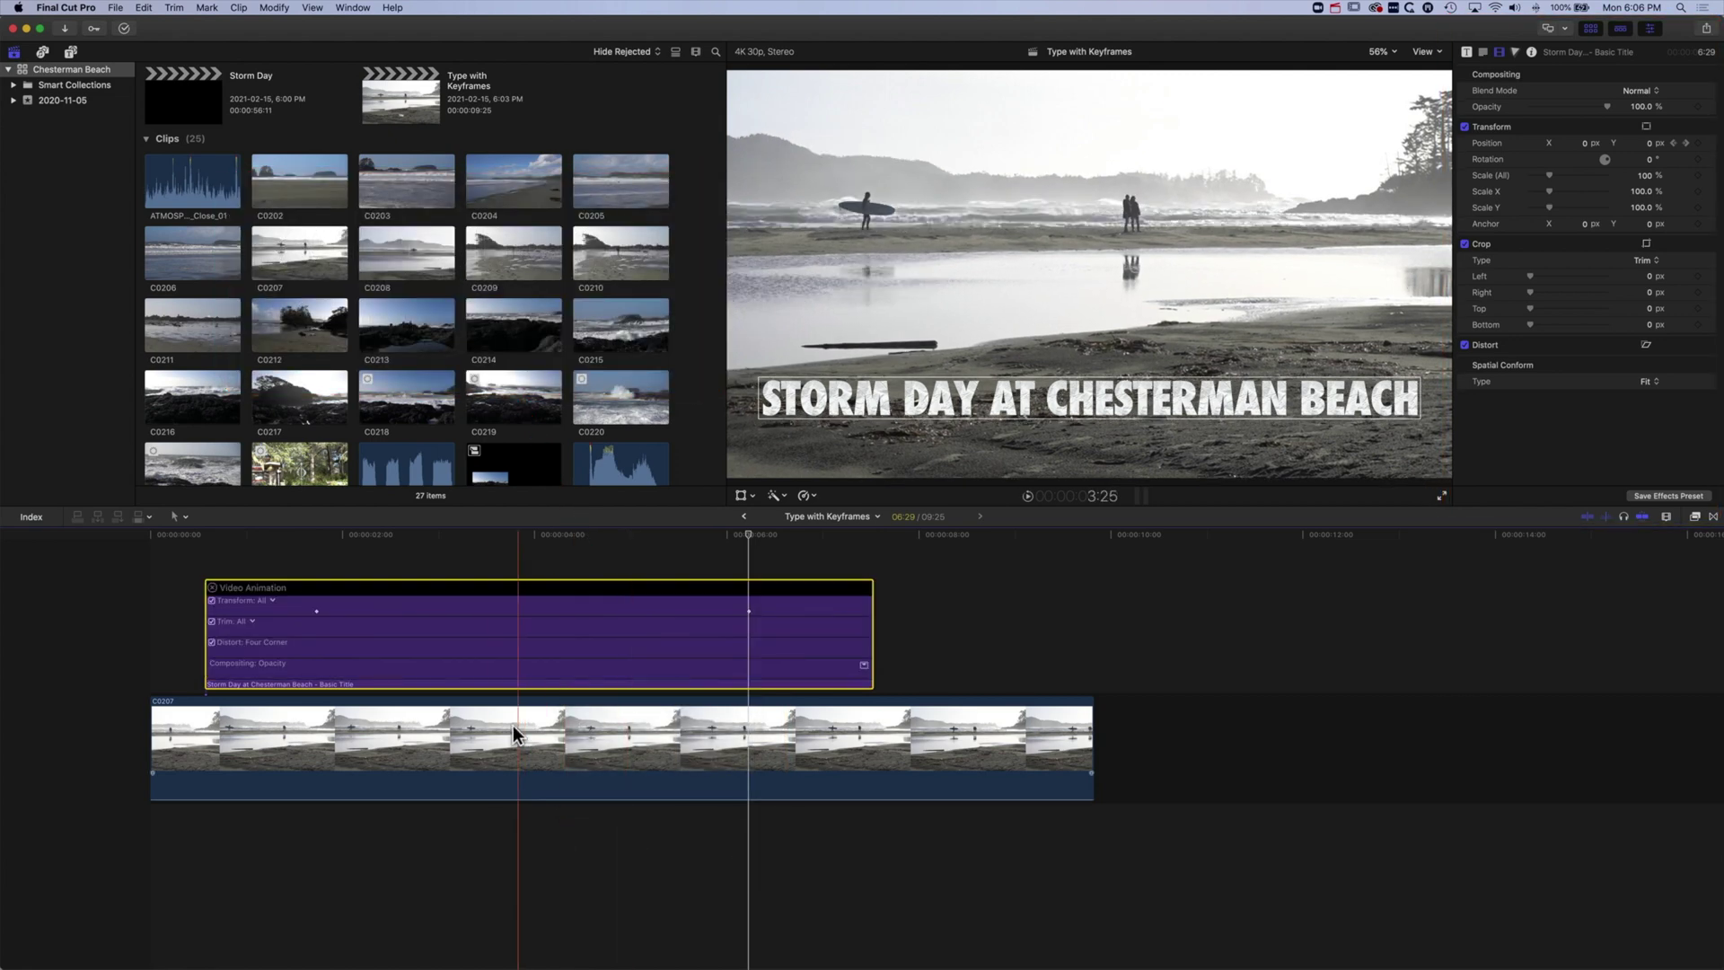
pyautogui.moveTo(750, 537); pyautogui.dragTo(332, 541)
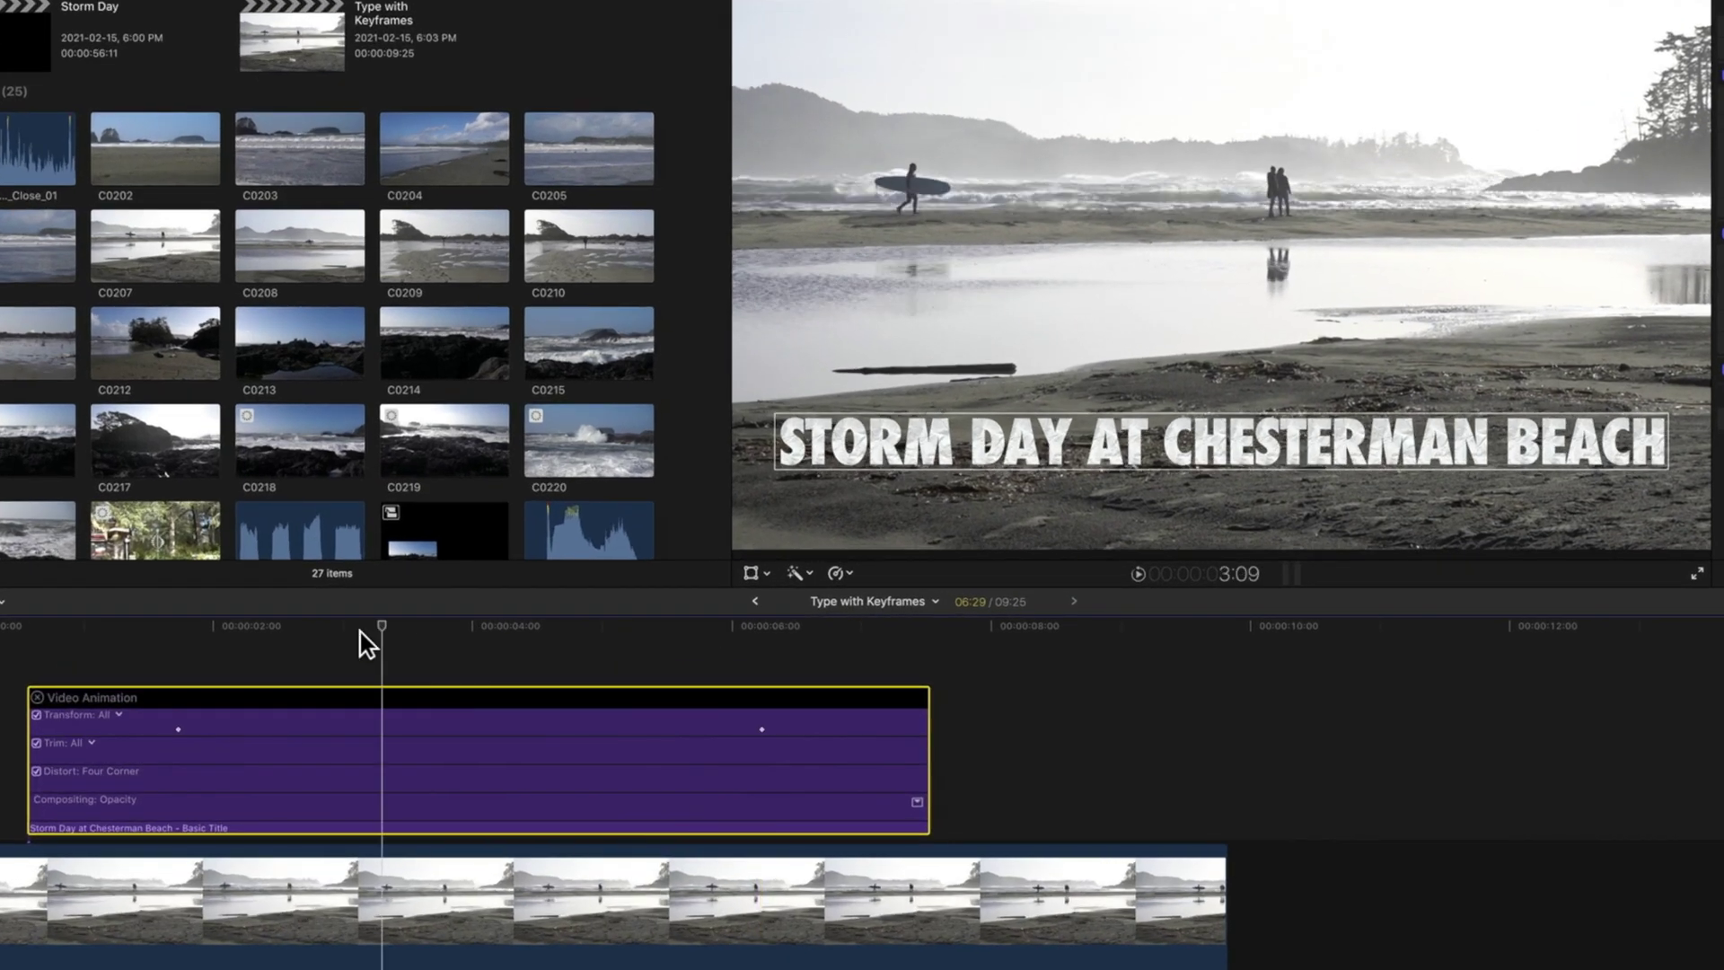
pyautogui.moveTo(197, 633); pyautogui.dragTo(757, 643)
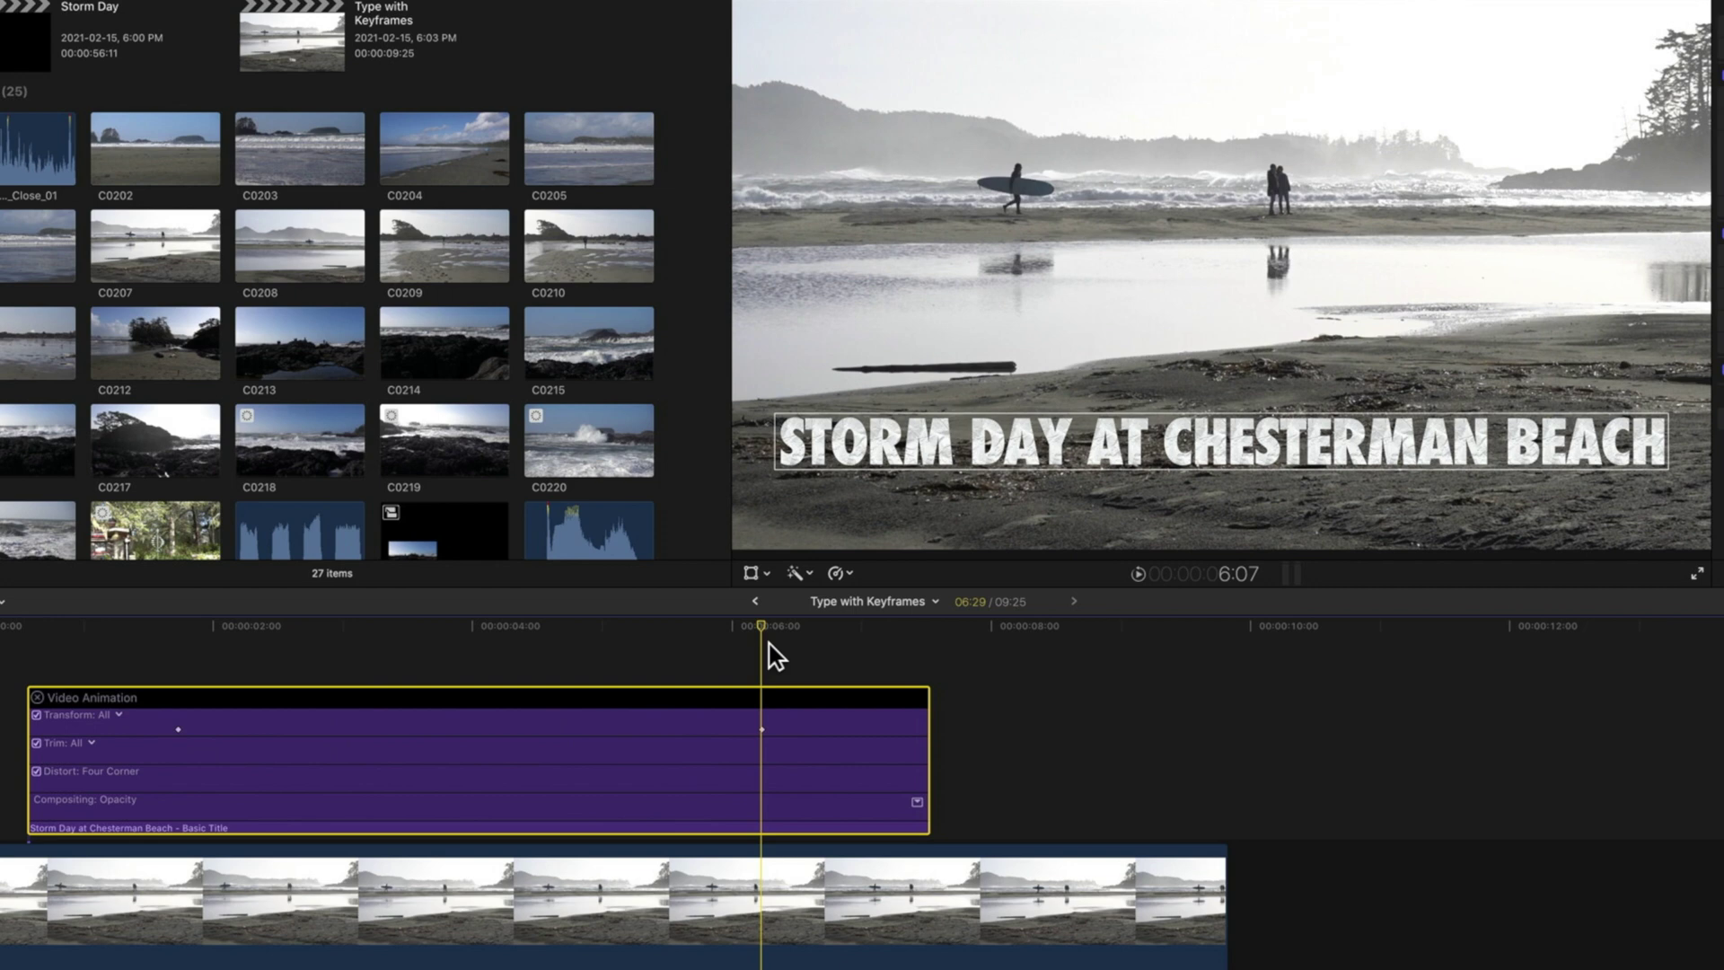
# - Park the playhead at frame 26, where the title begins
pyautogui.moveTo(762, 628); pyautogui.dragTo(182, 627)
pyautogui.press('j')
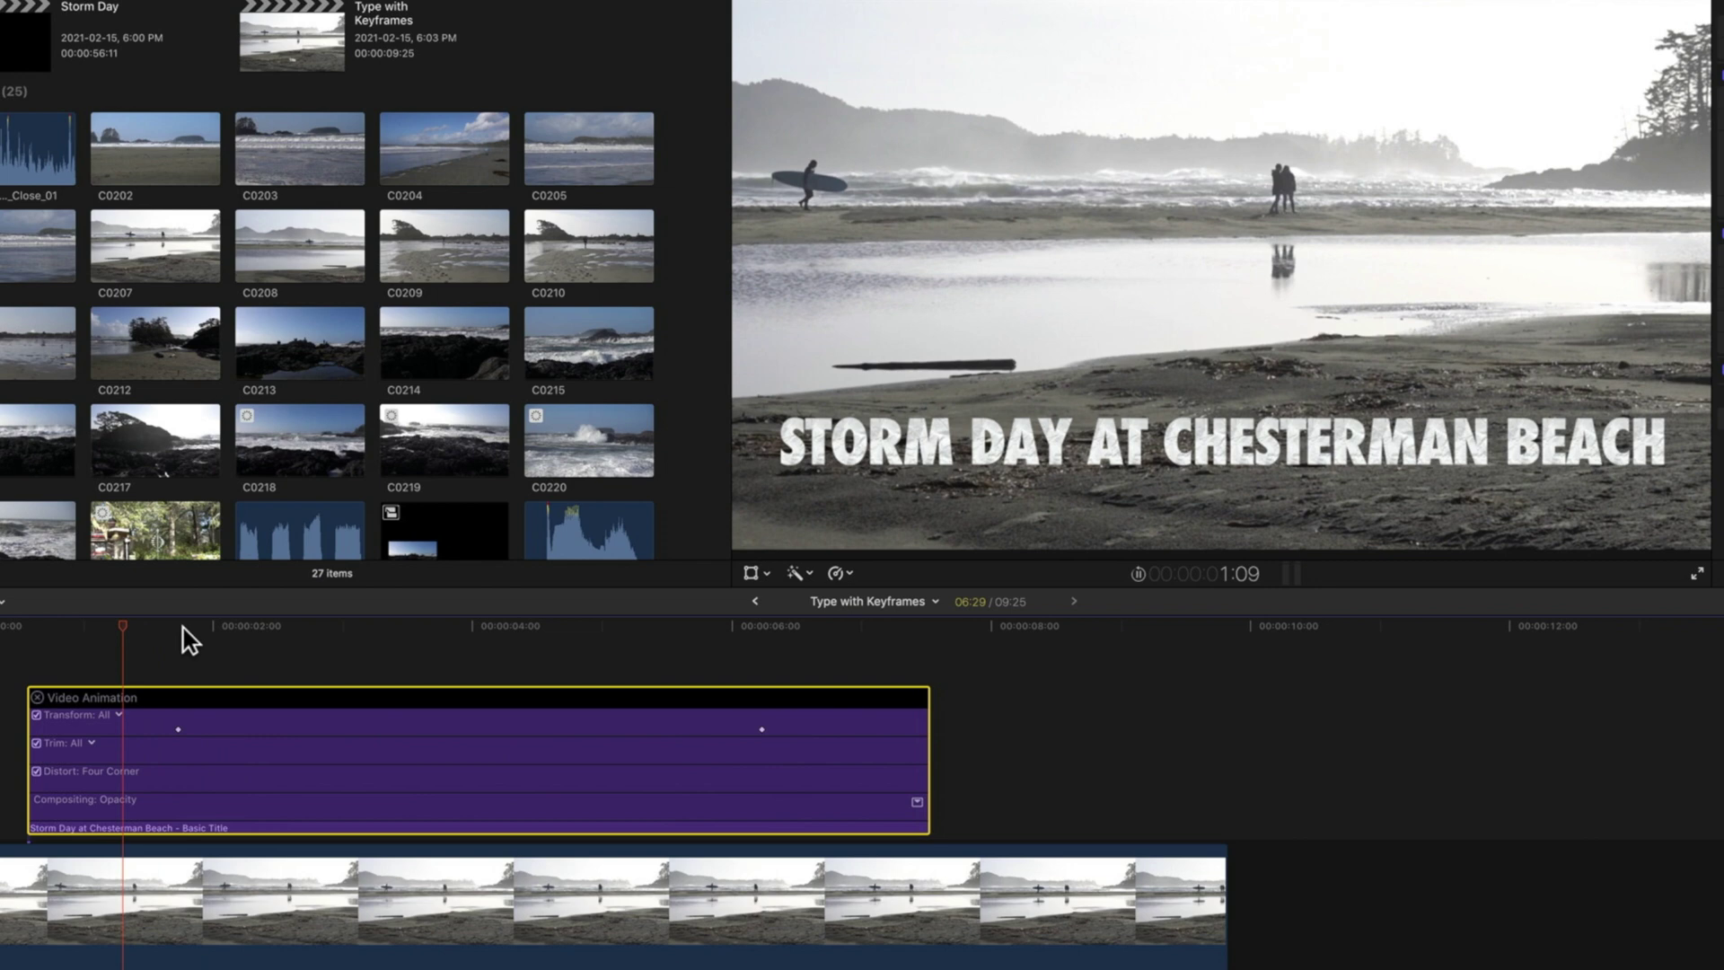
pyautogui.press('k')
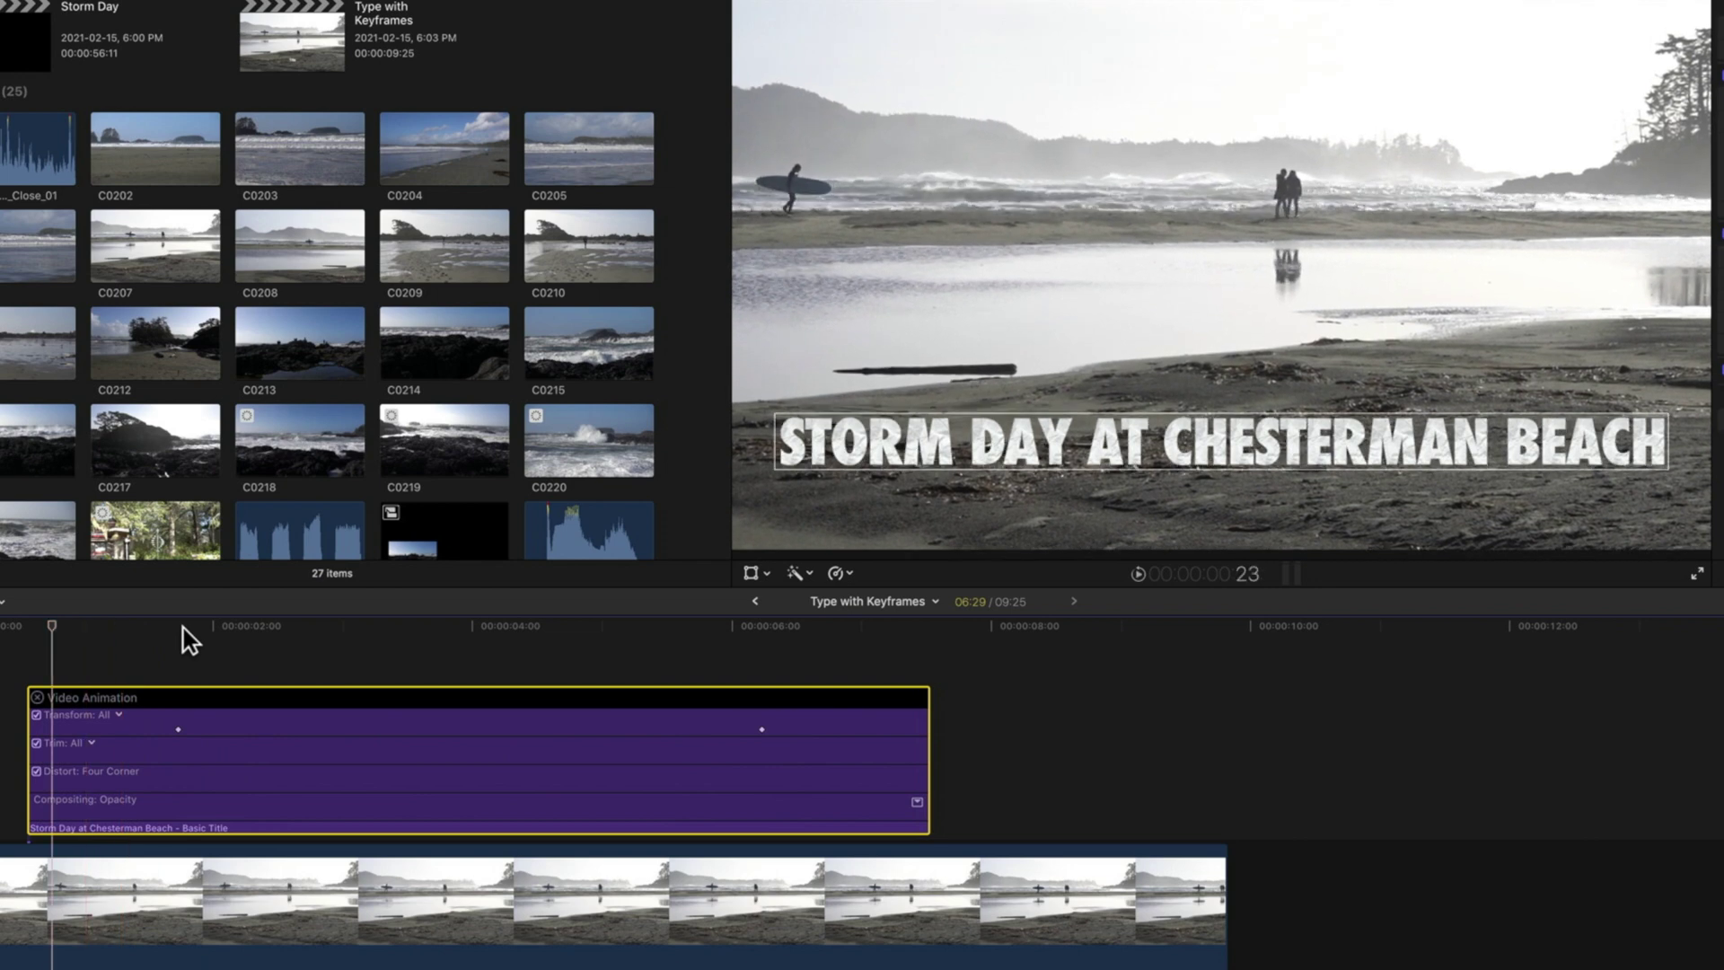
pyautogui.press('Right')
pyautogui.press('Right')
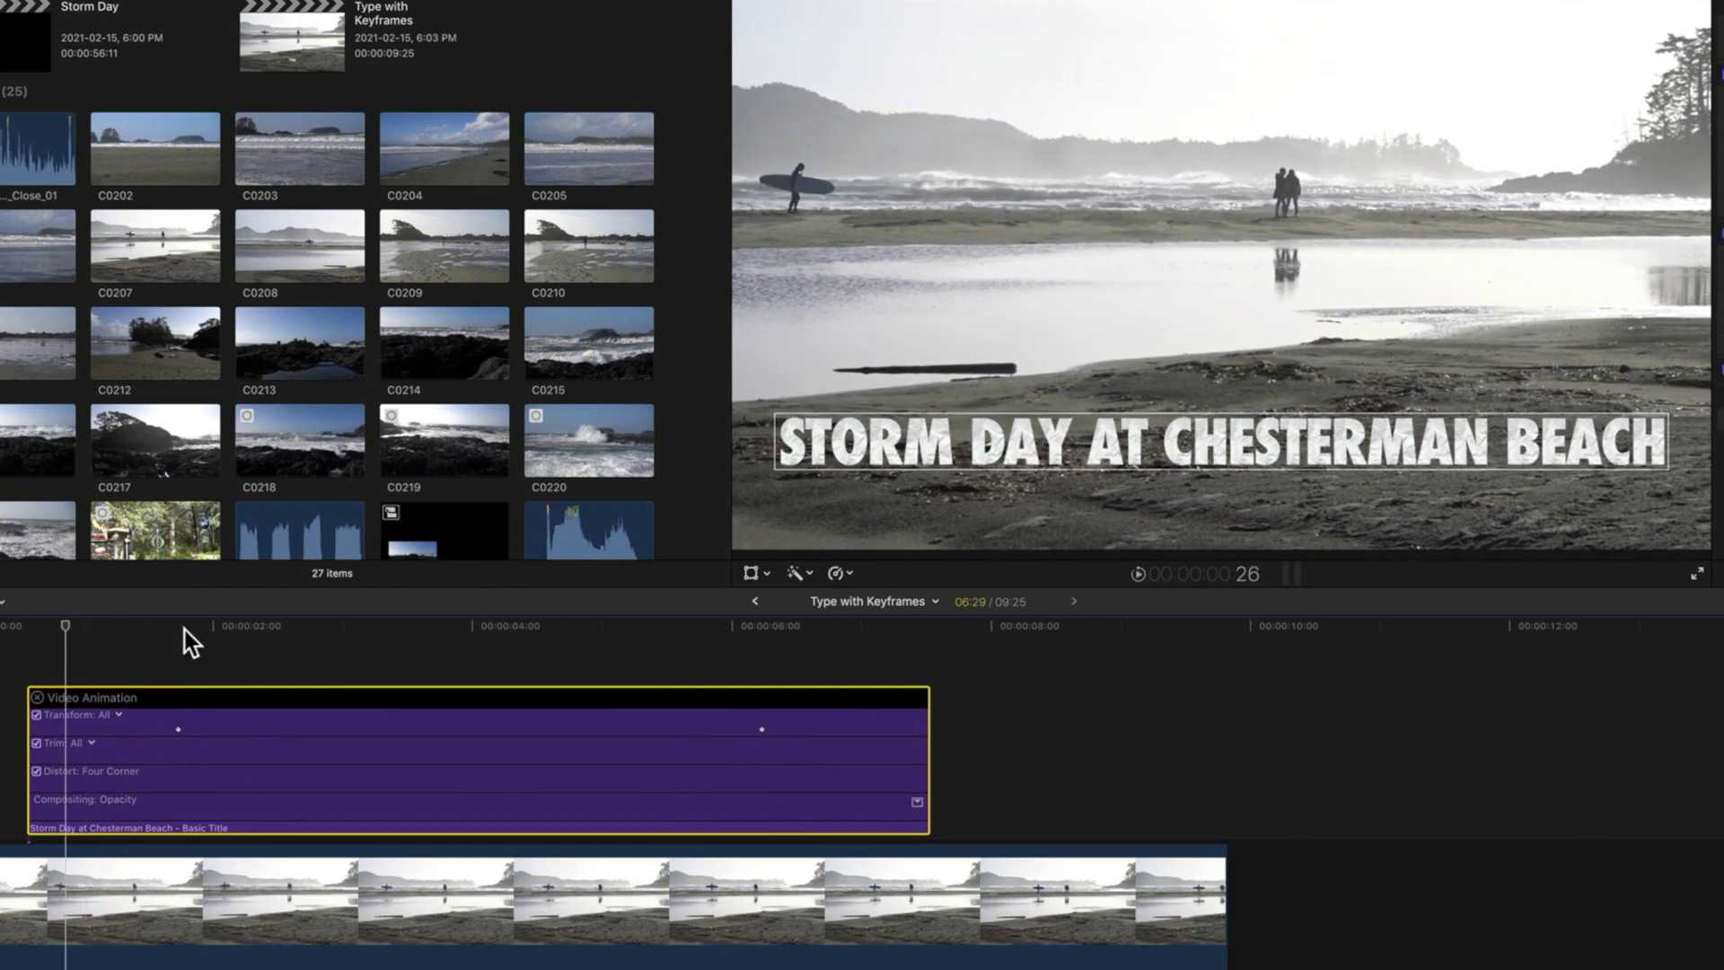
pyautogui.hscroll(1, 61, 633)
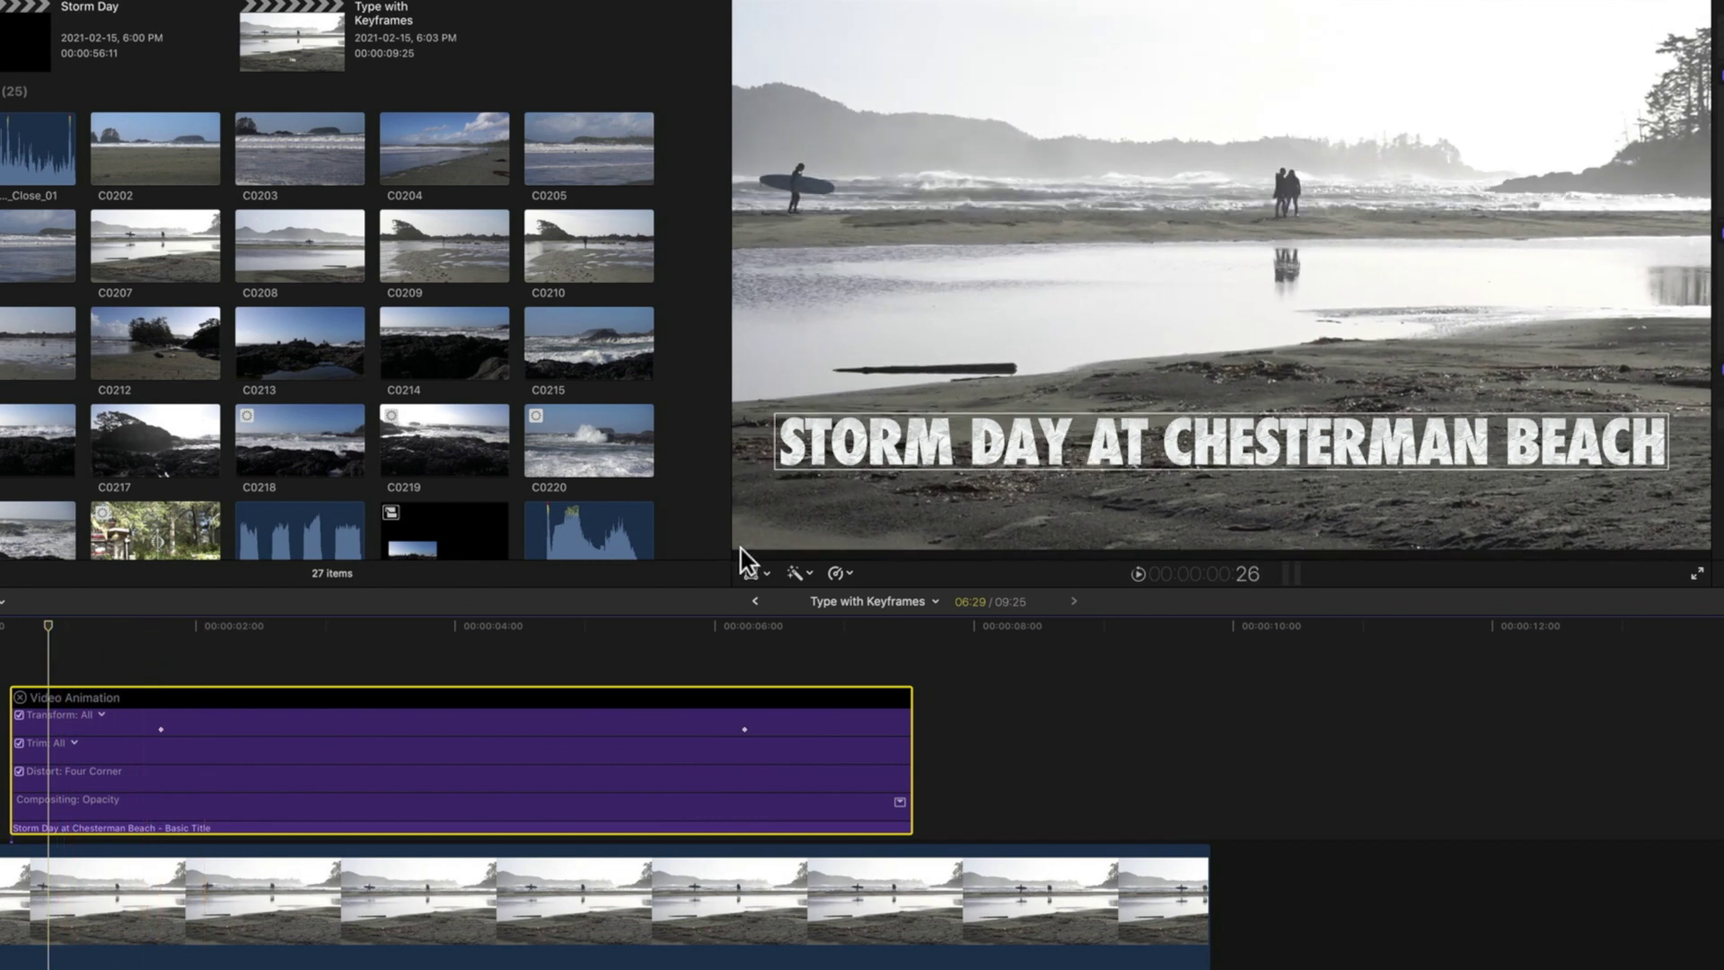
# - With the Transform tool, push the title off the left edge at frame 26 and preview
pyautogui.click(749, 573)
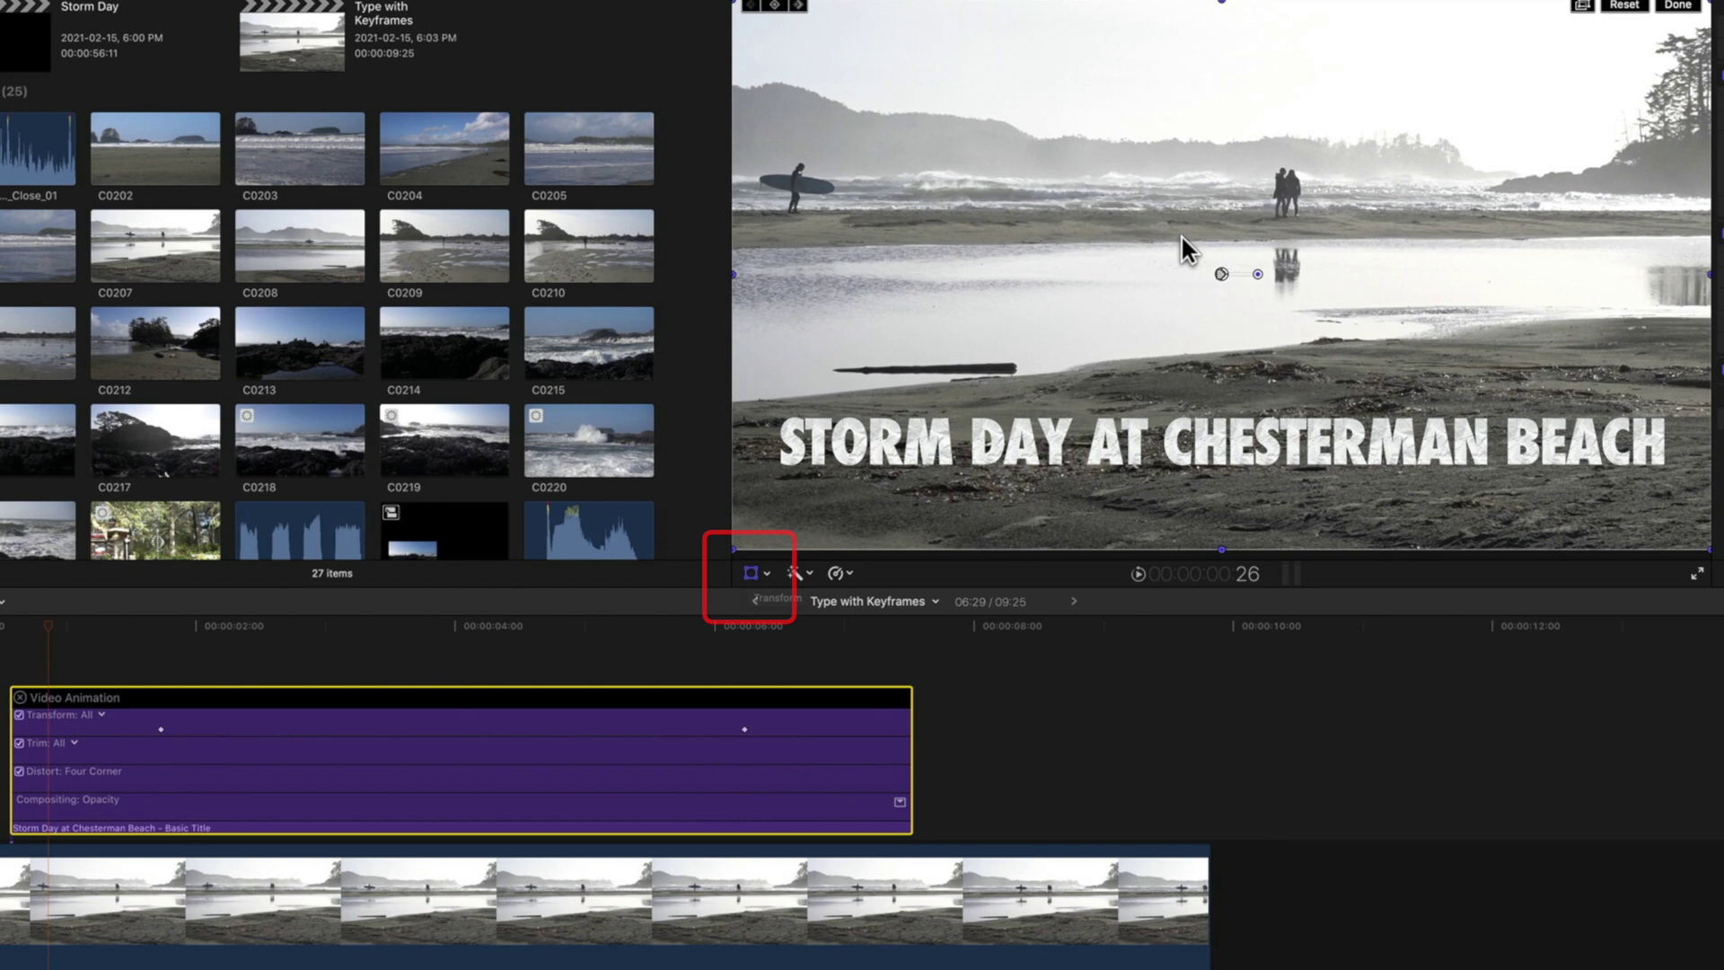
pyautogui.moveTo(1221, 272); pyautogui.dragTo(264, 274)
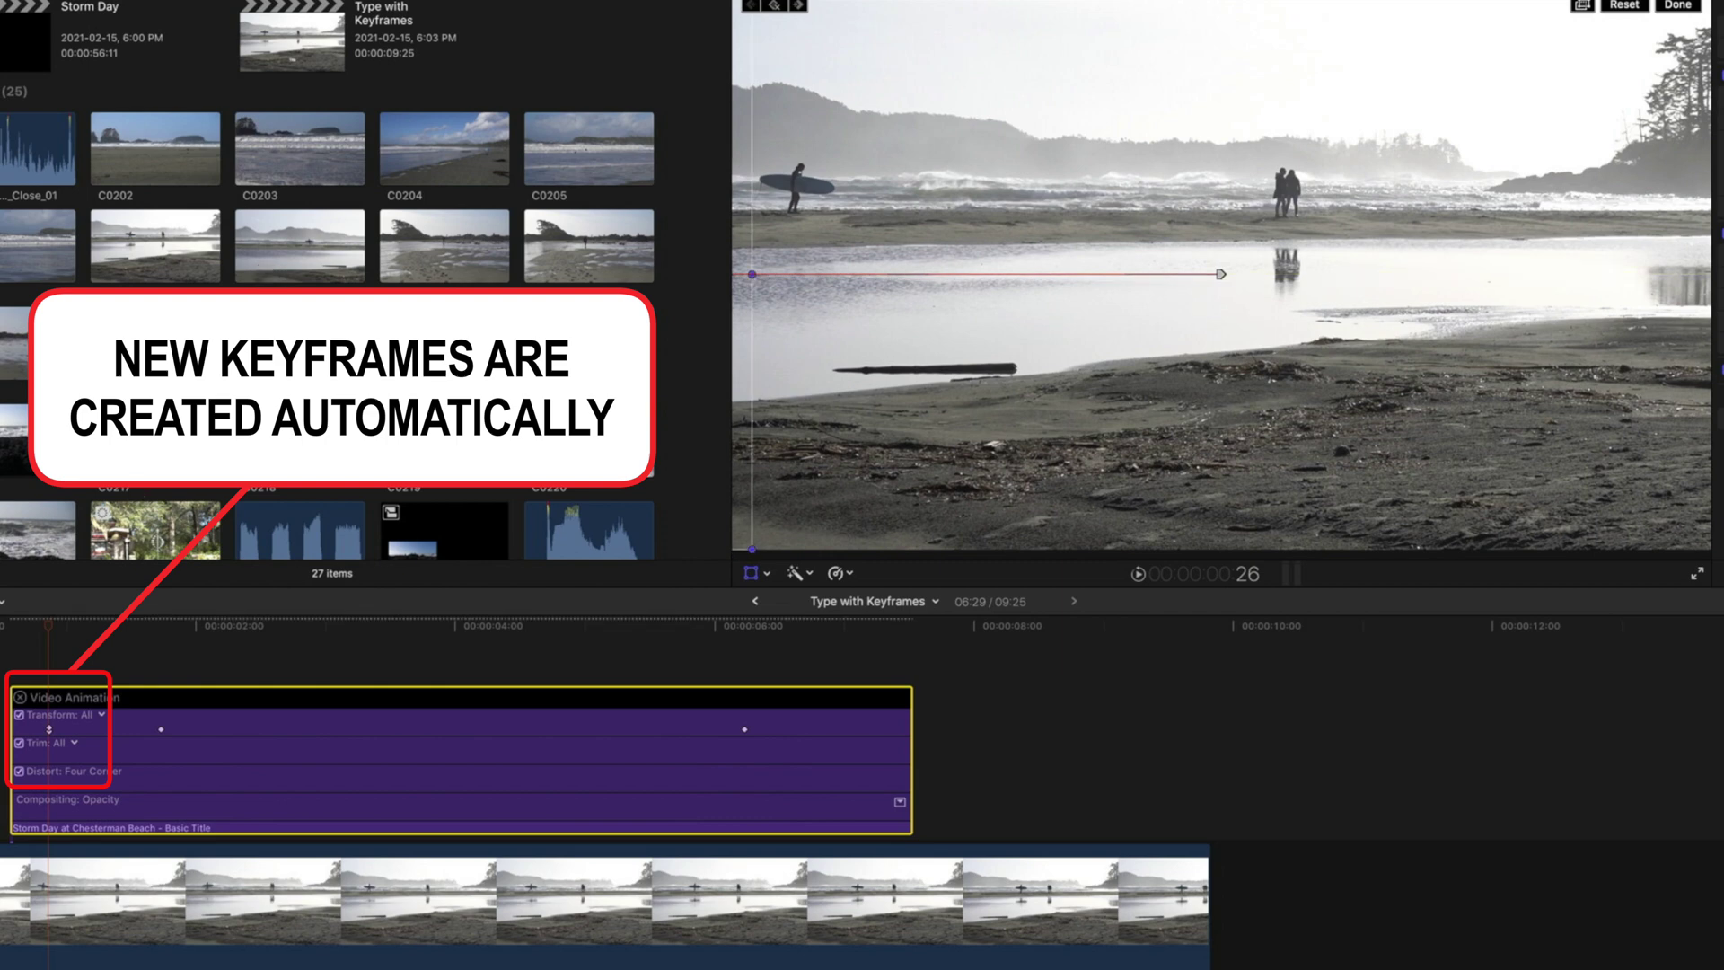
pyautogui.click(14, 628)
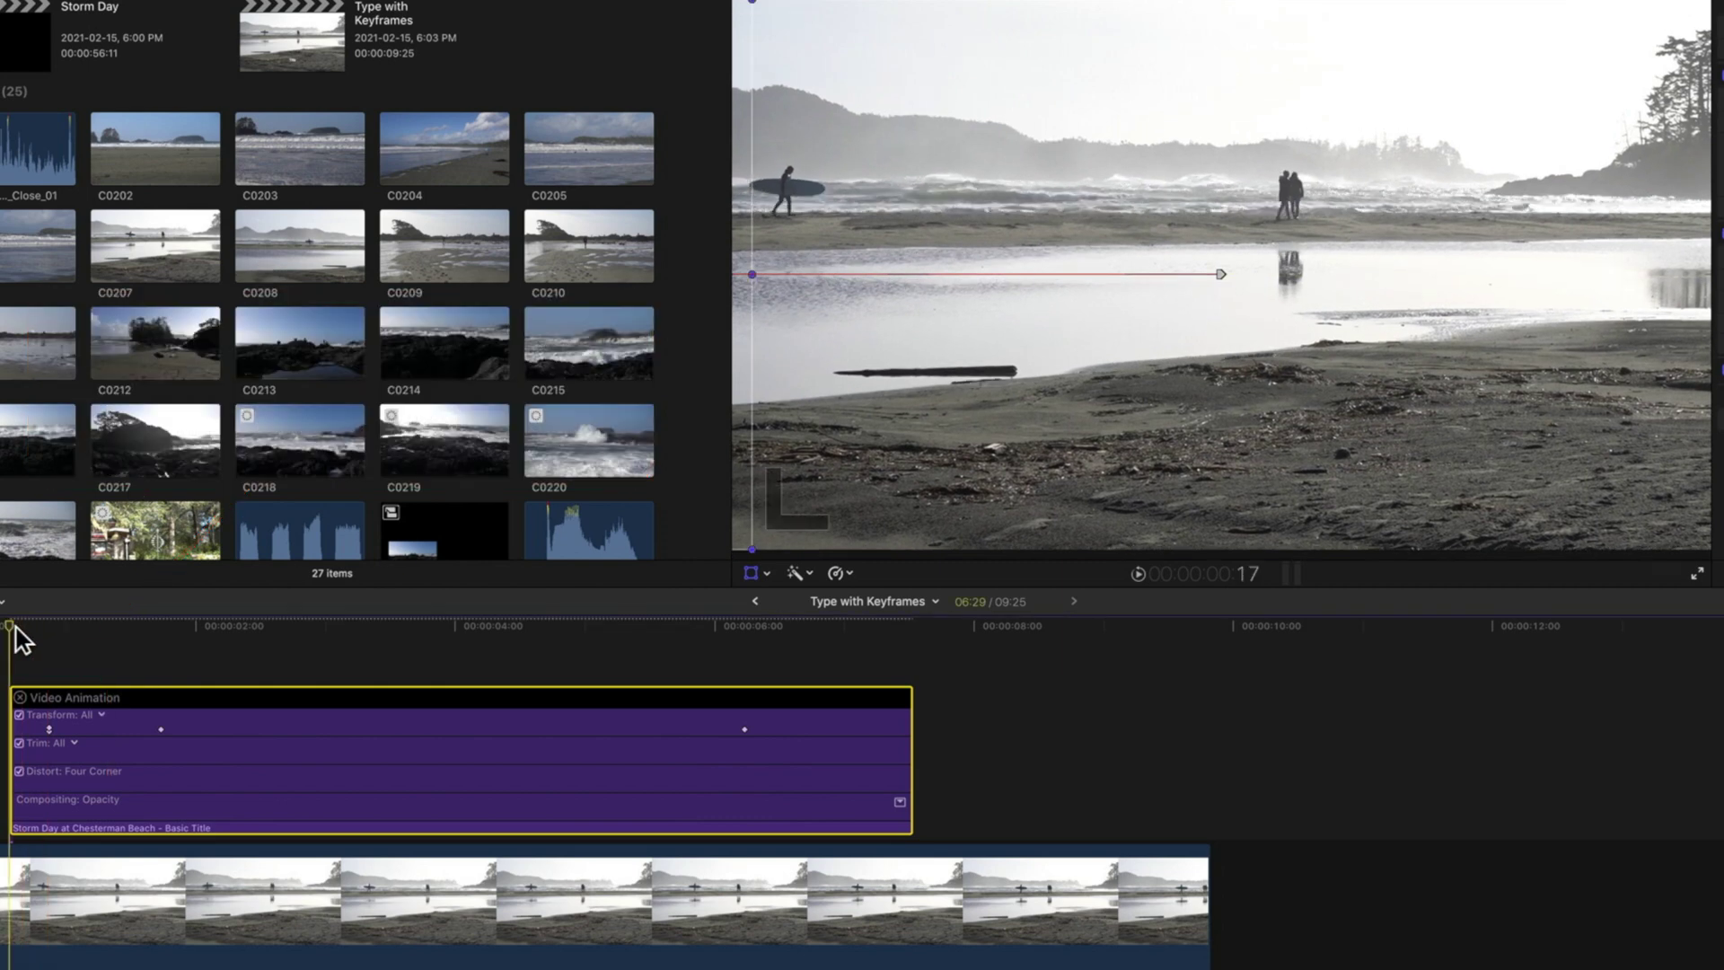
pyautogui.press('space')
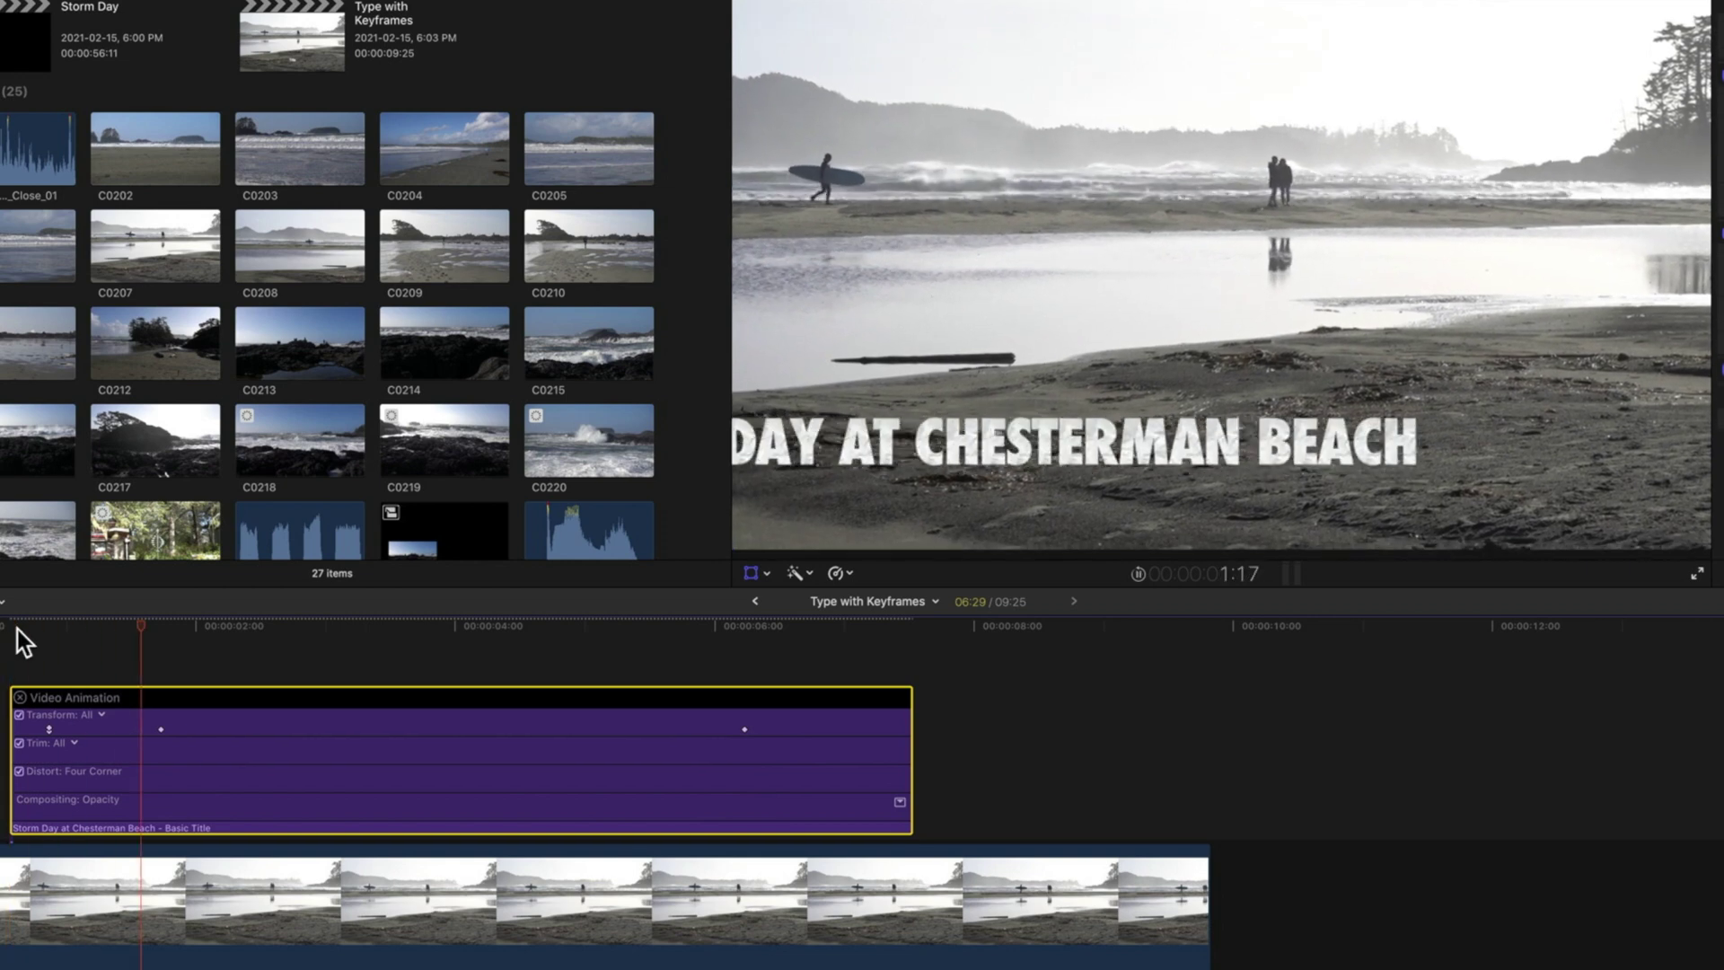
pyautogui.press('space')
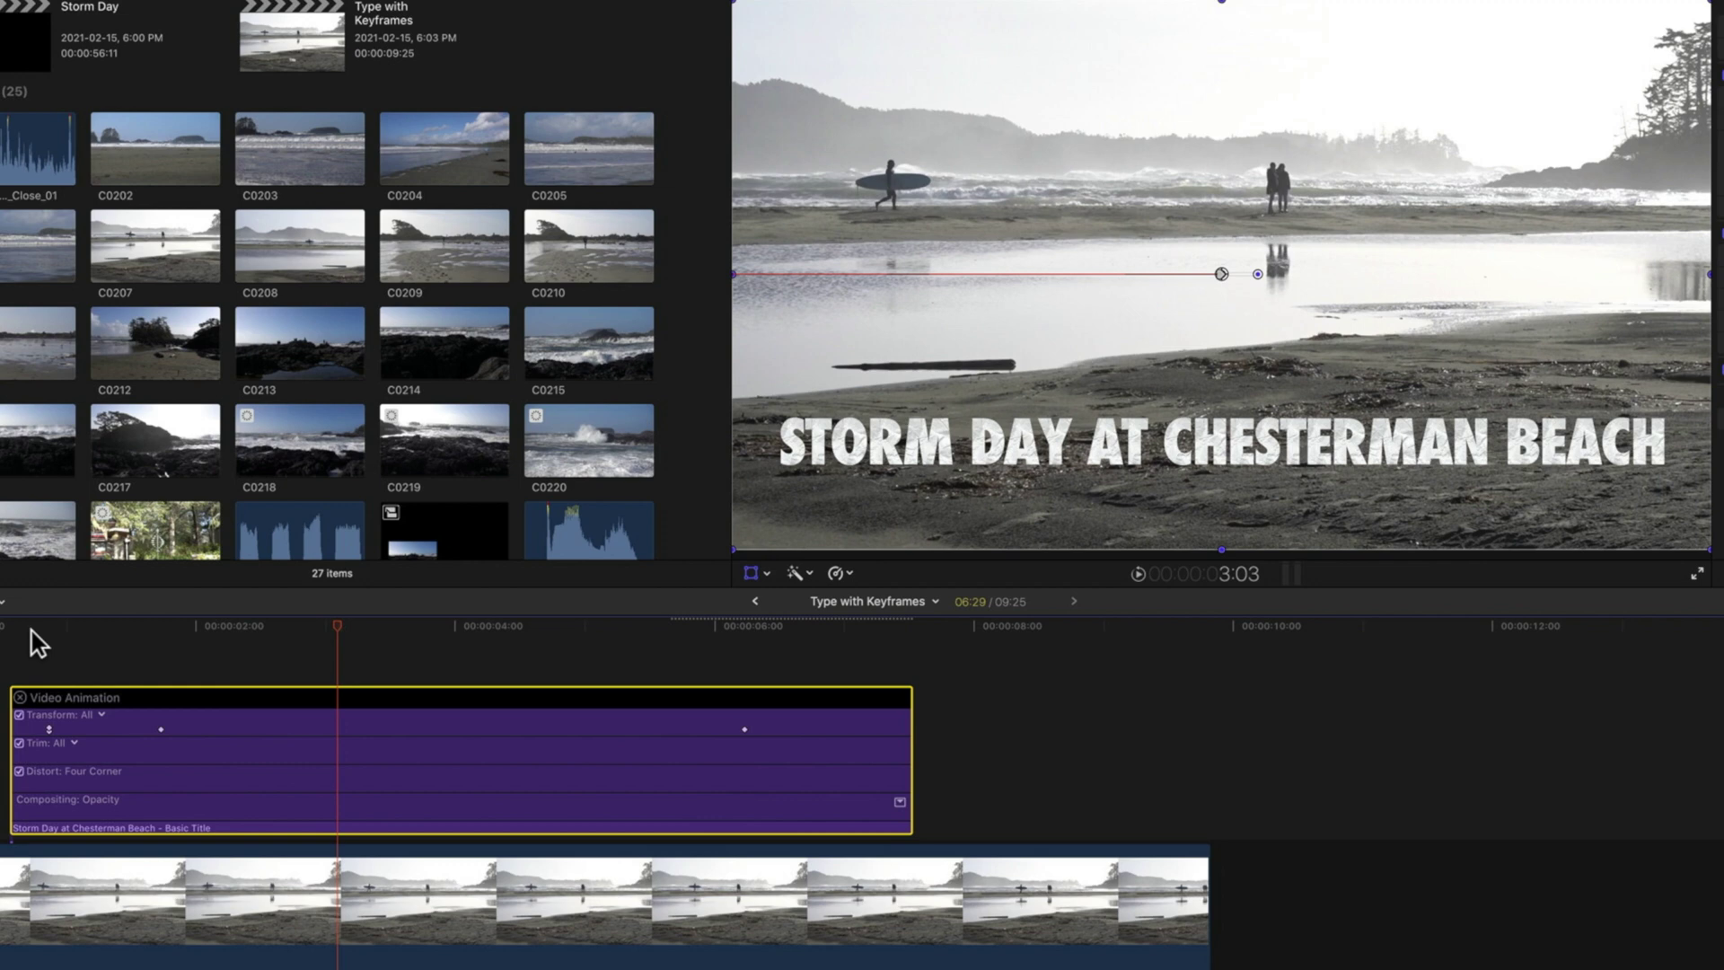
# - Move to 7:05 and drag the title off the right edge
pyautogui.press('space')
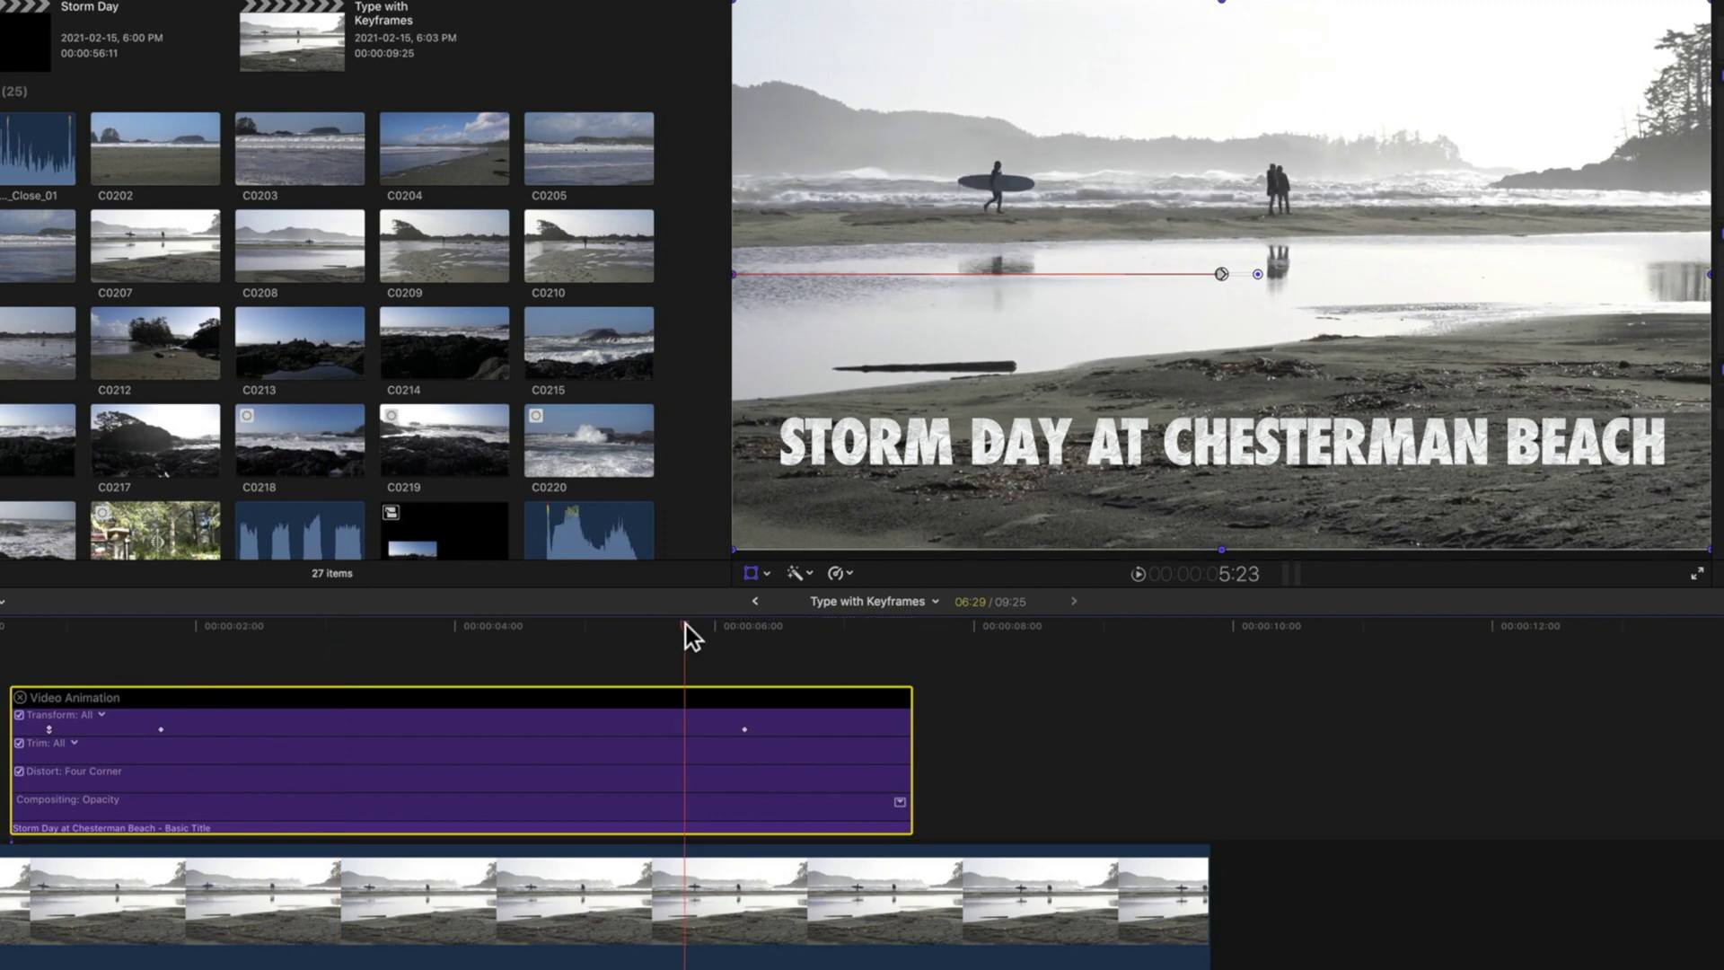
pyautogui.moveTo(848, 626)
pyautogui.mouseDown()
pyautogui.moveTo(810, 626)
pyautogui.moveTo(889, 626)
pyautogui.moveTo(865, 626)
pyautogui.mouseUp()
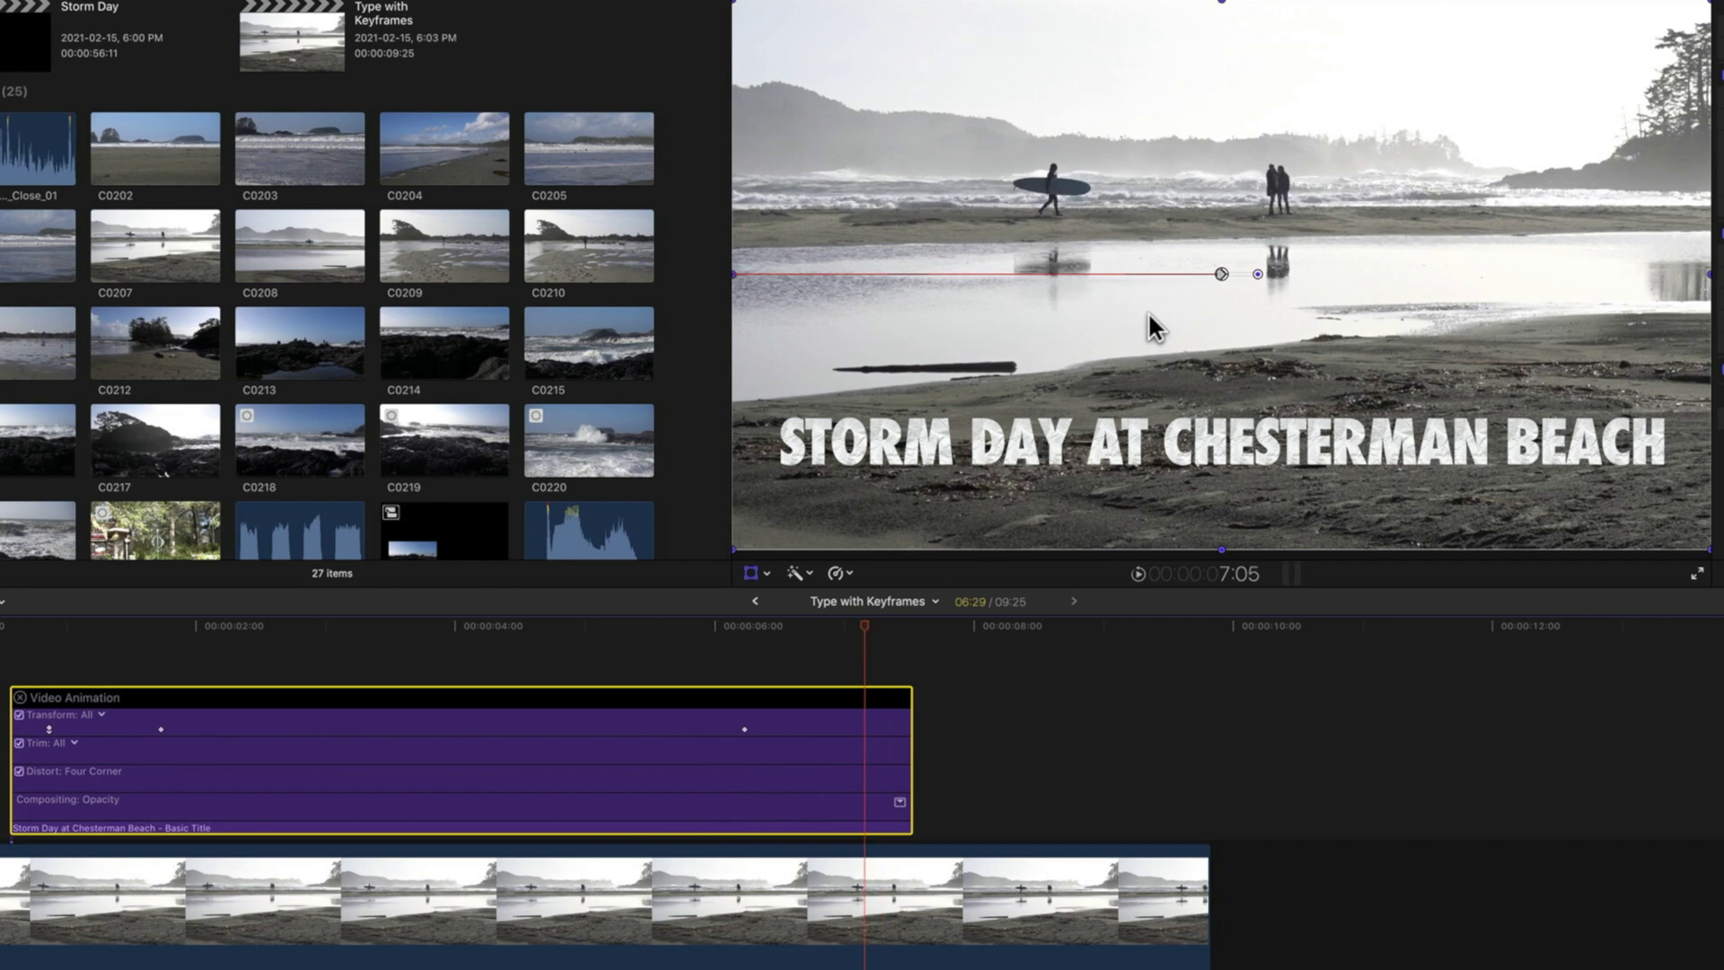
pyautogui.moveTo(1226, 279); pyautogui.dragTo(1722, 278)
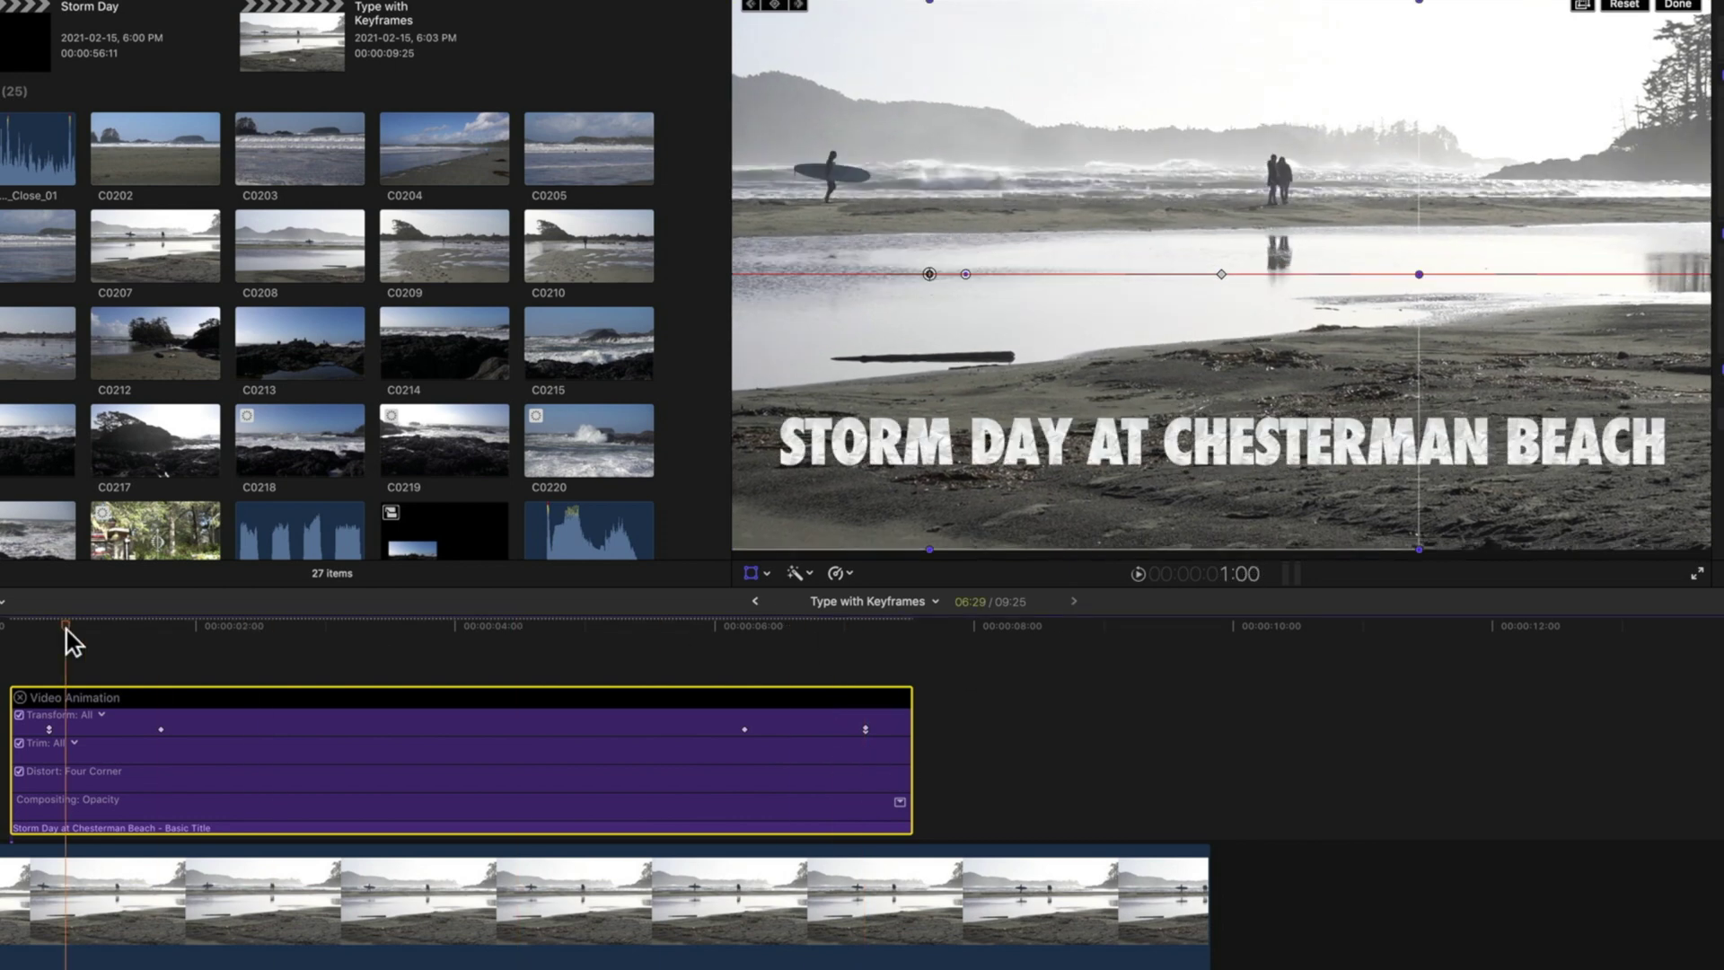
# - Play the title animation from its start, then drag the playhead back to the keyframes
pyautogui.click(36, 628)
pyautogui.press('space')
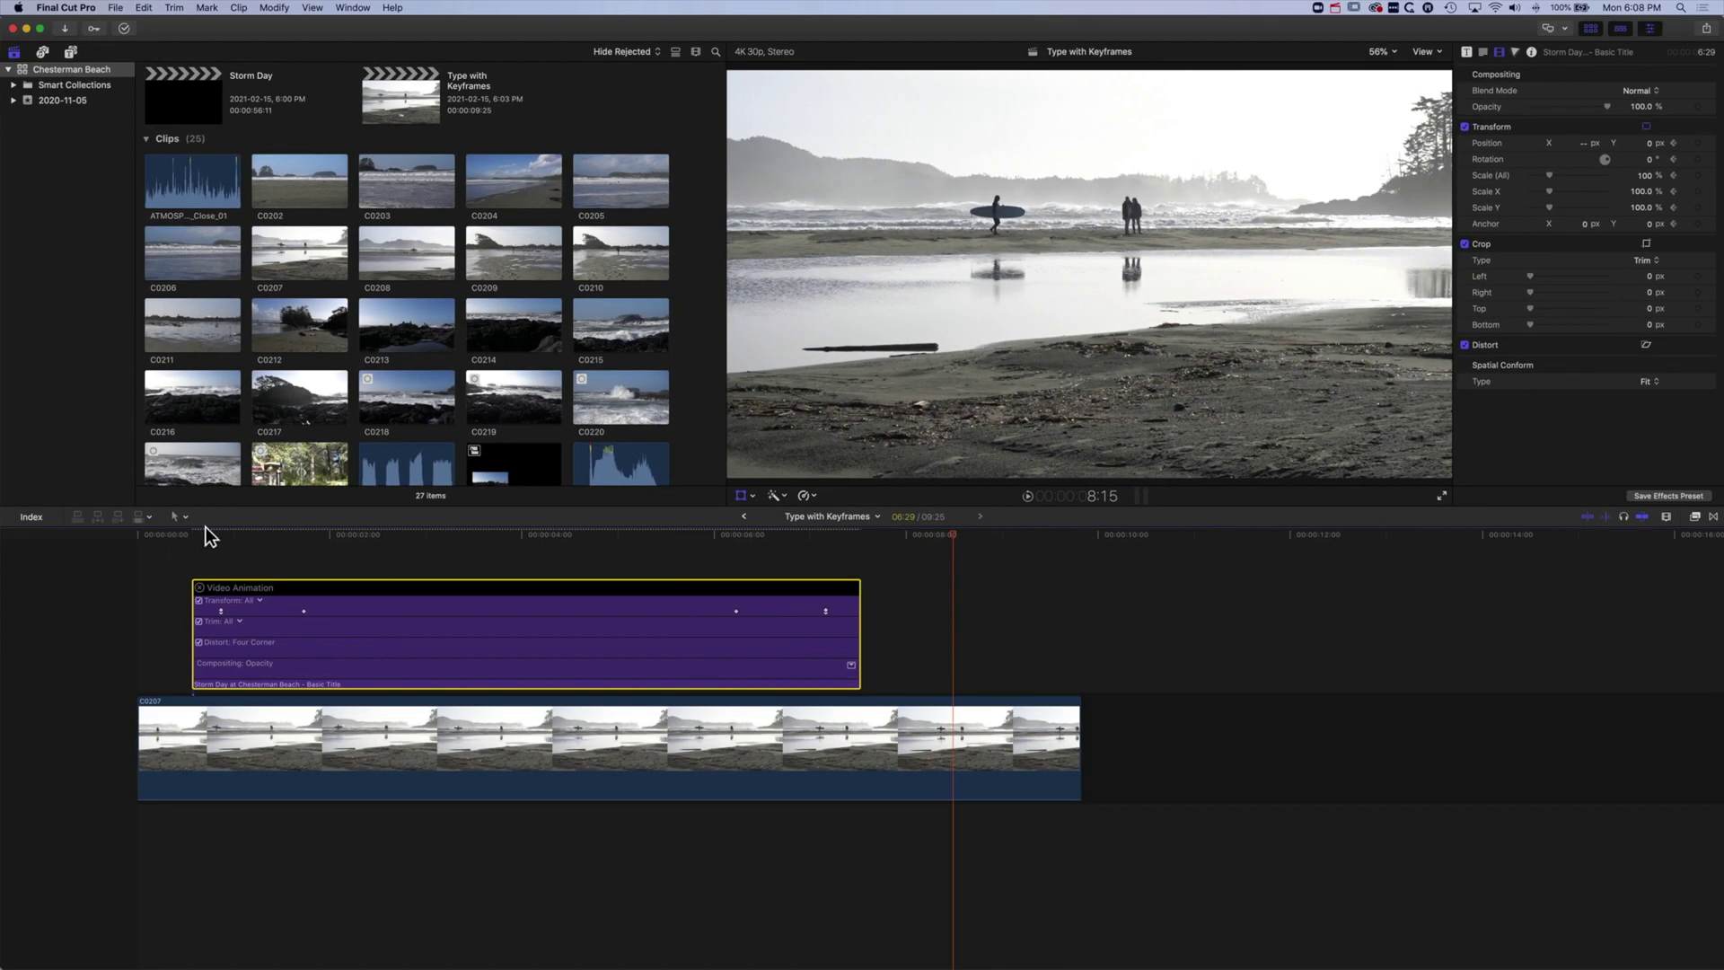
pyautogui.moveTo(955, 537); pyautogui.dragTo(226, 546)
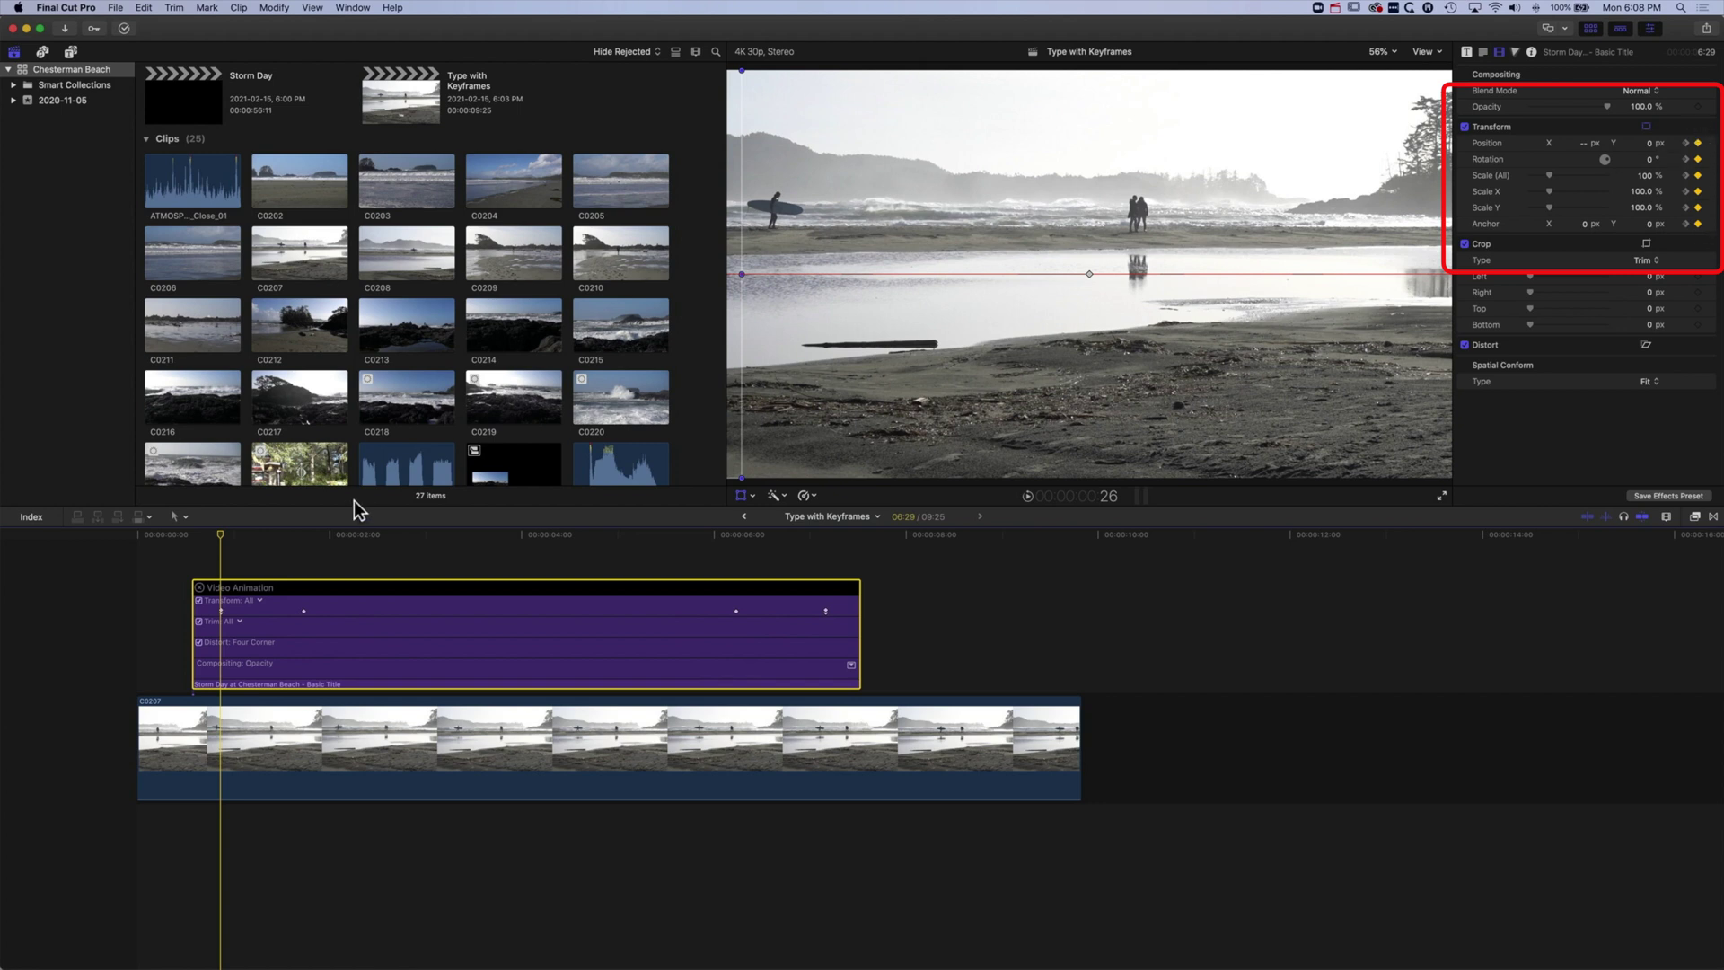
pyautogui.press('Left')
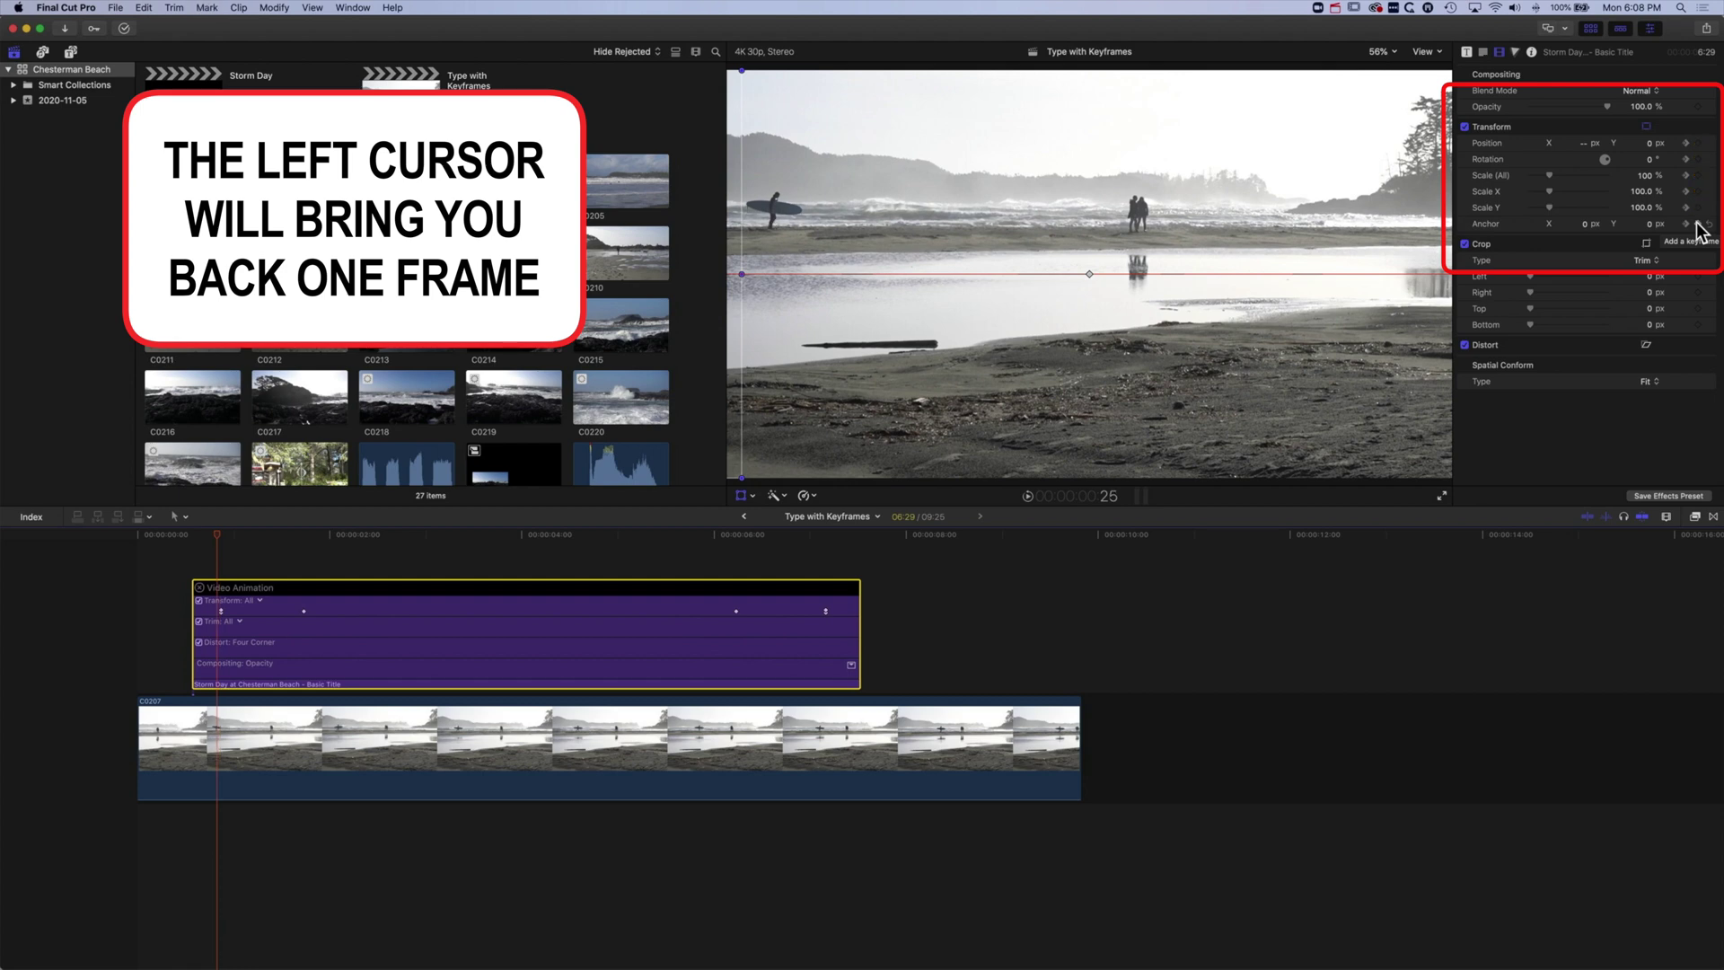
pyautogui.press('Right')
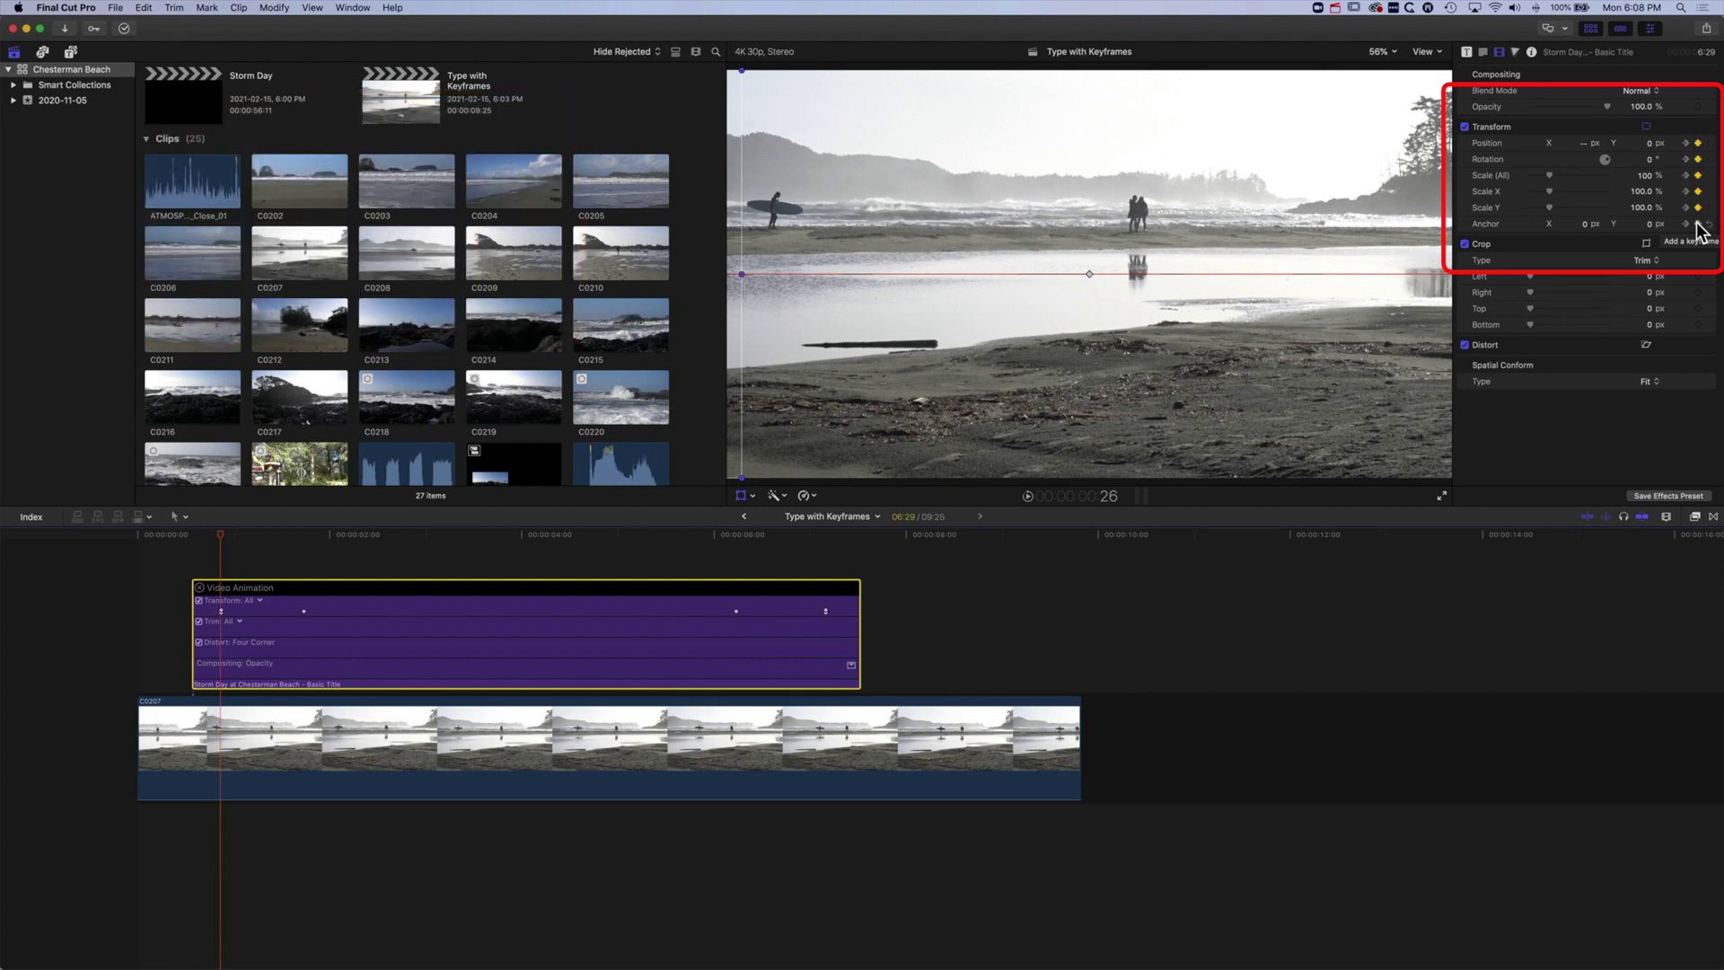
pyautogui.press('Left')
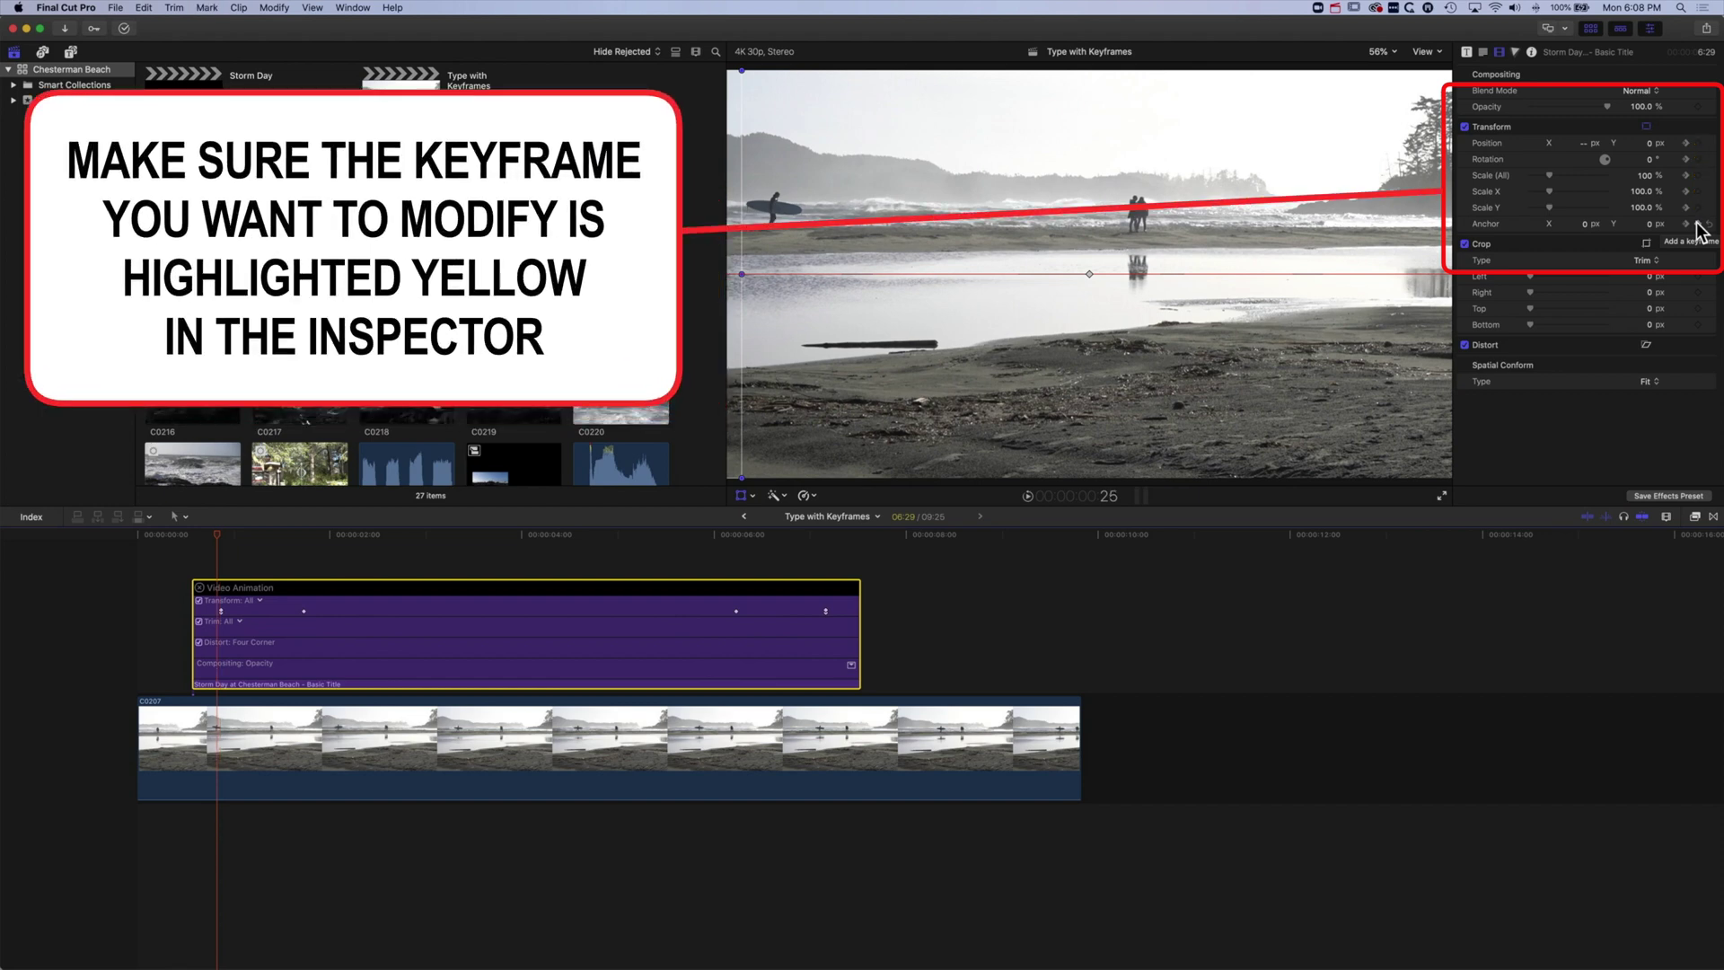
pyautogui.press('Right')
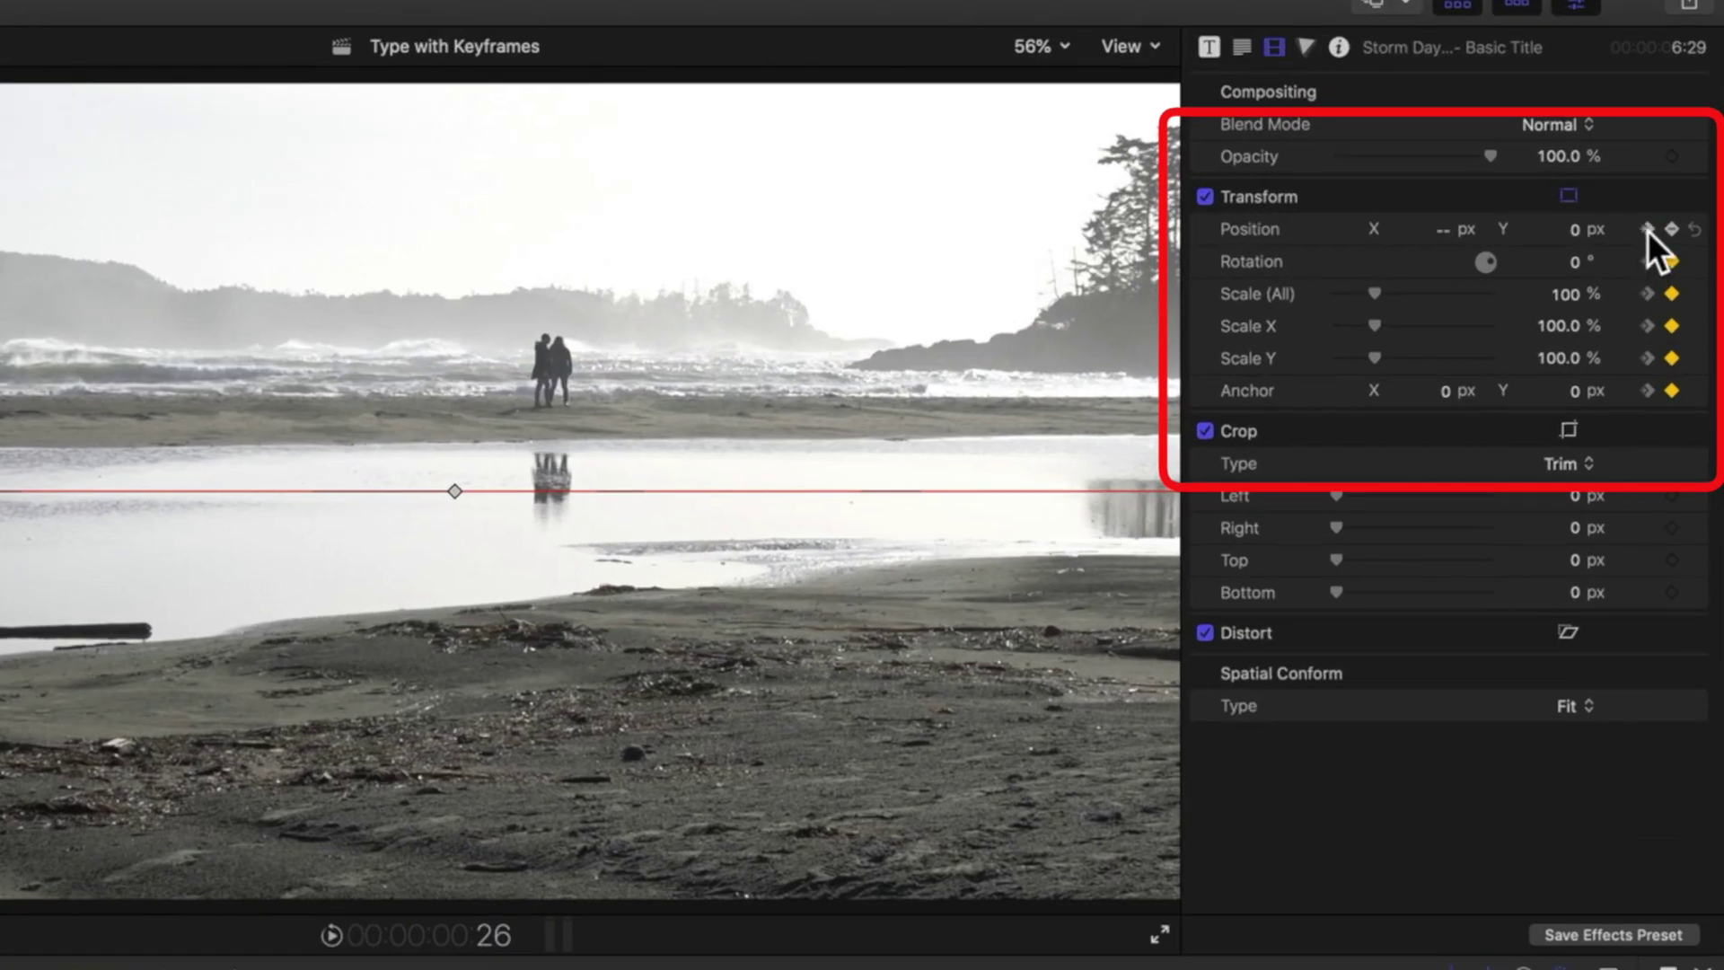
pyautogui.click(1647, 230)
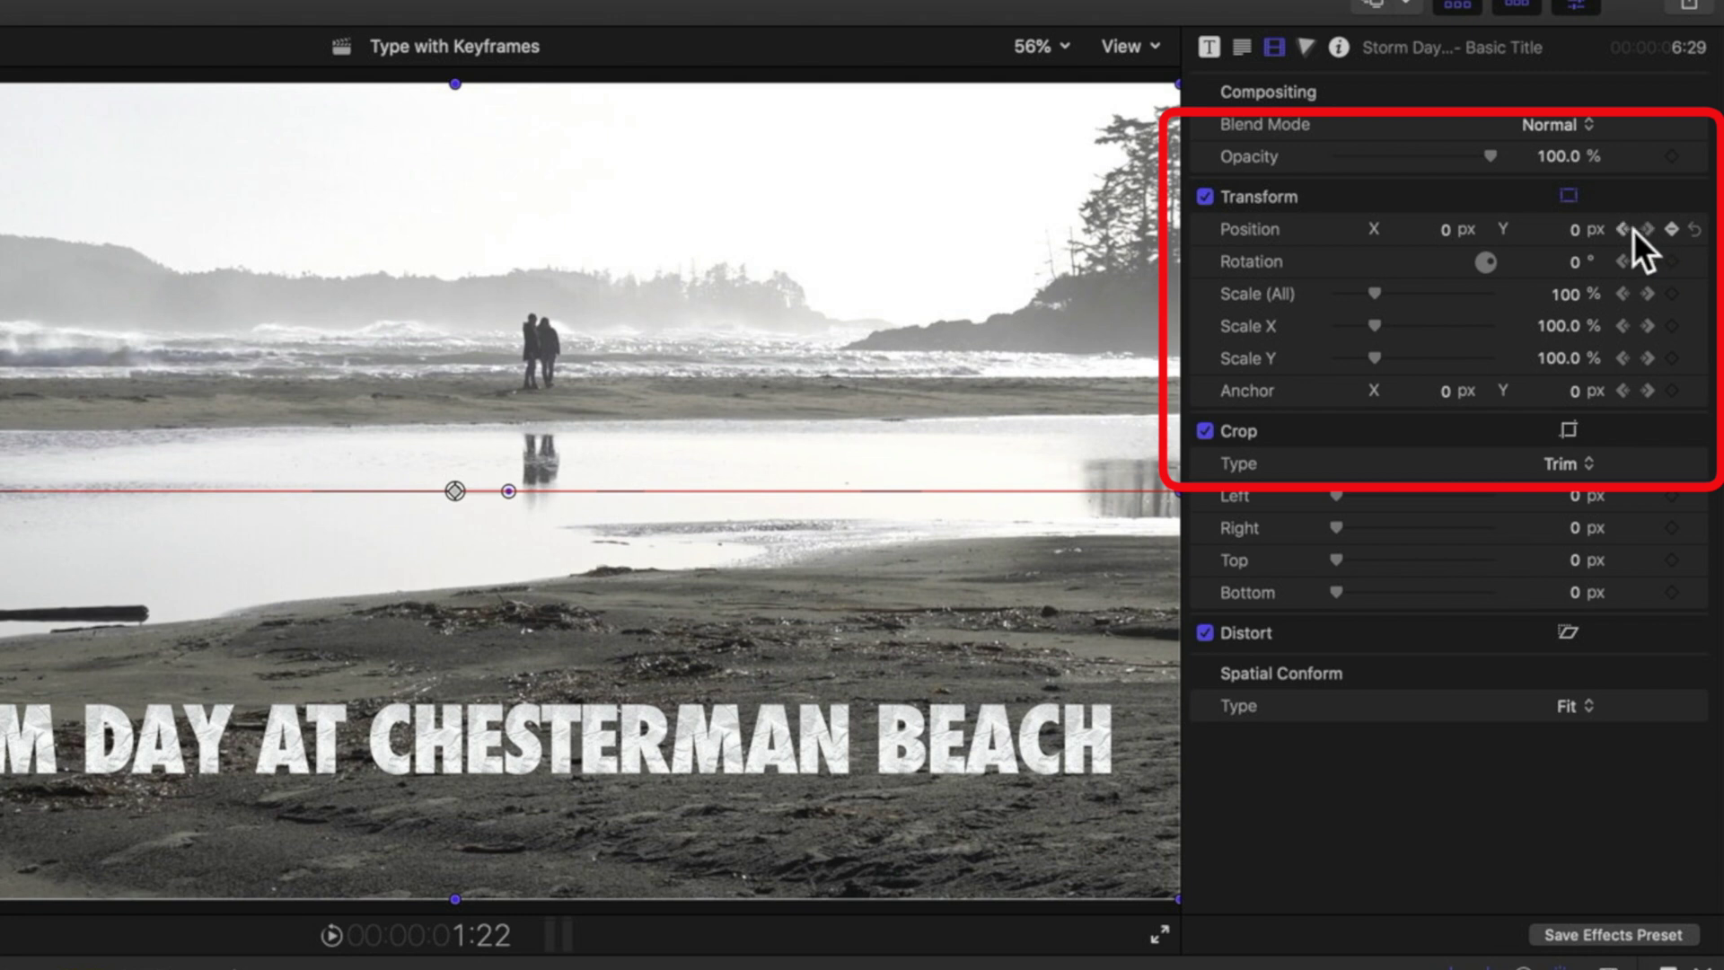
pyautogui.click(1623, 229)
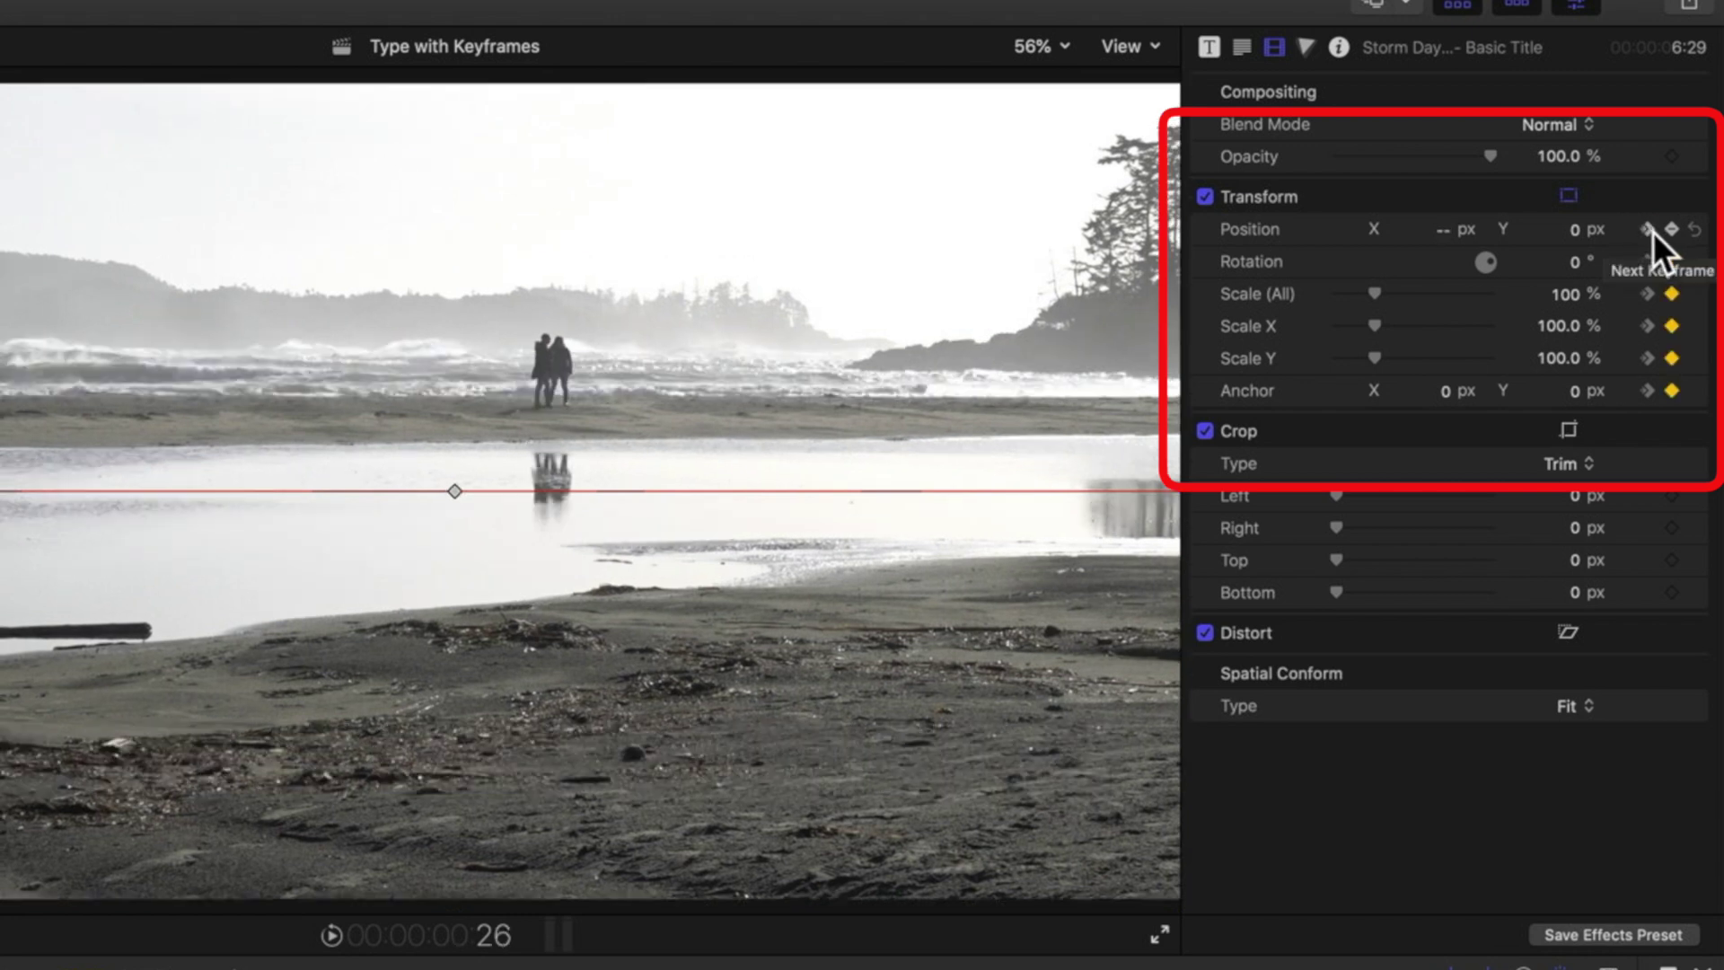
pyautogui.click(1650, 230)
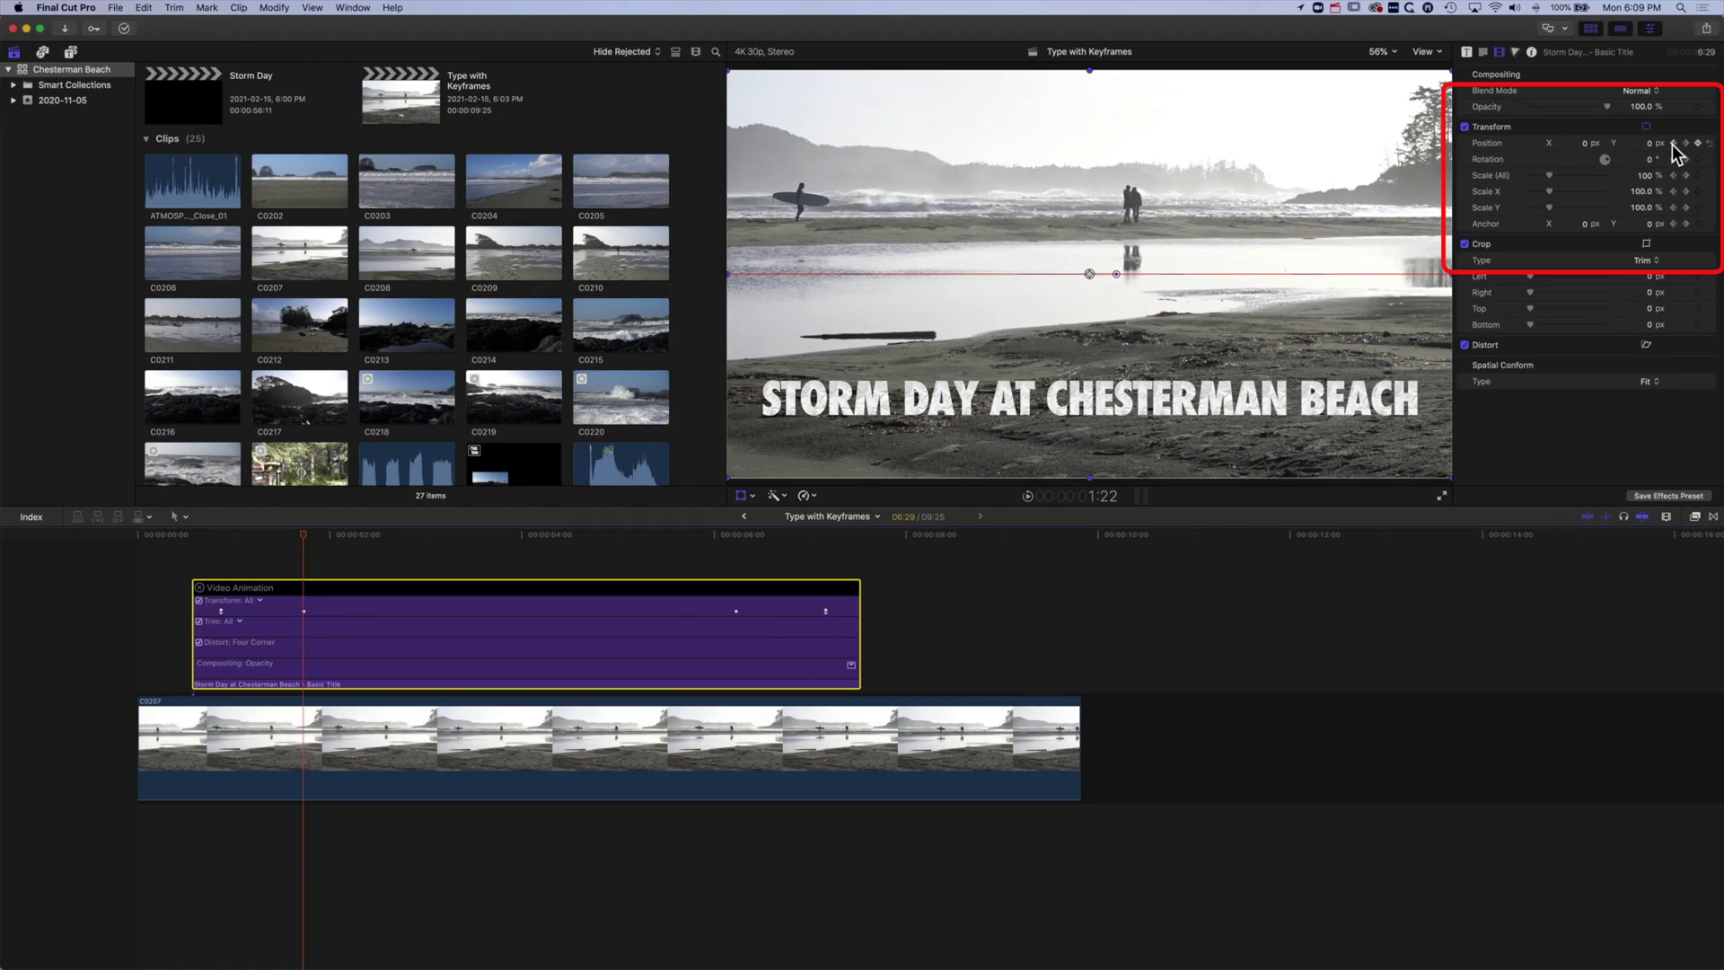
pyautogui.click(1672, 144)
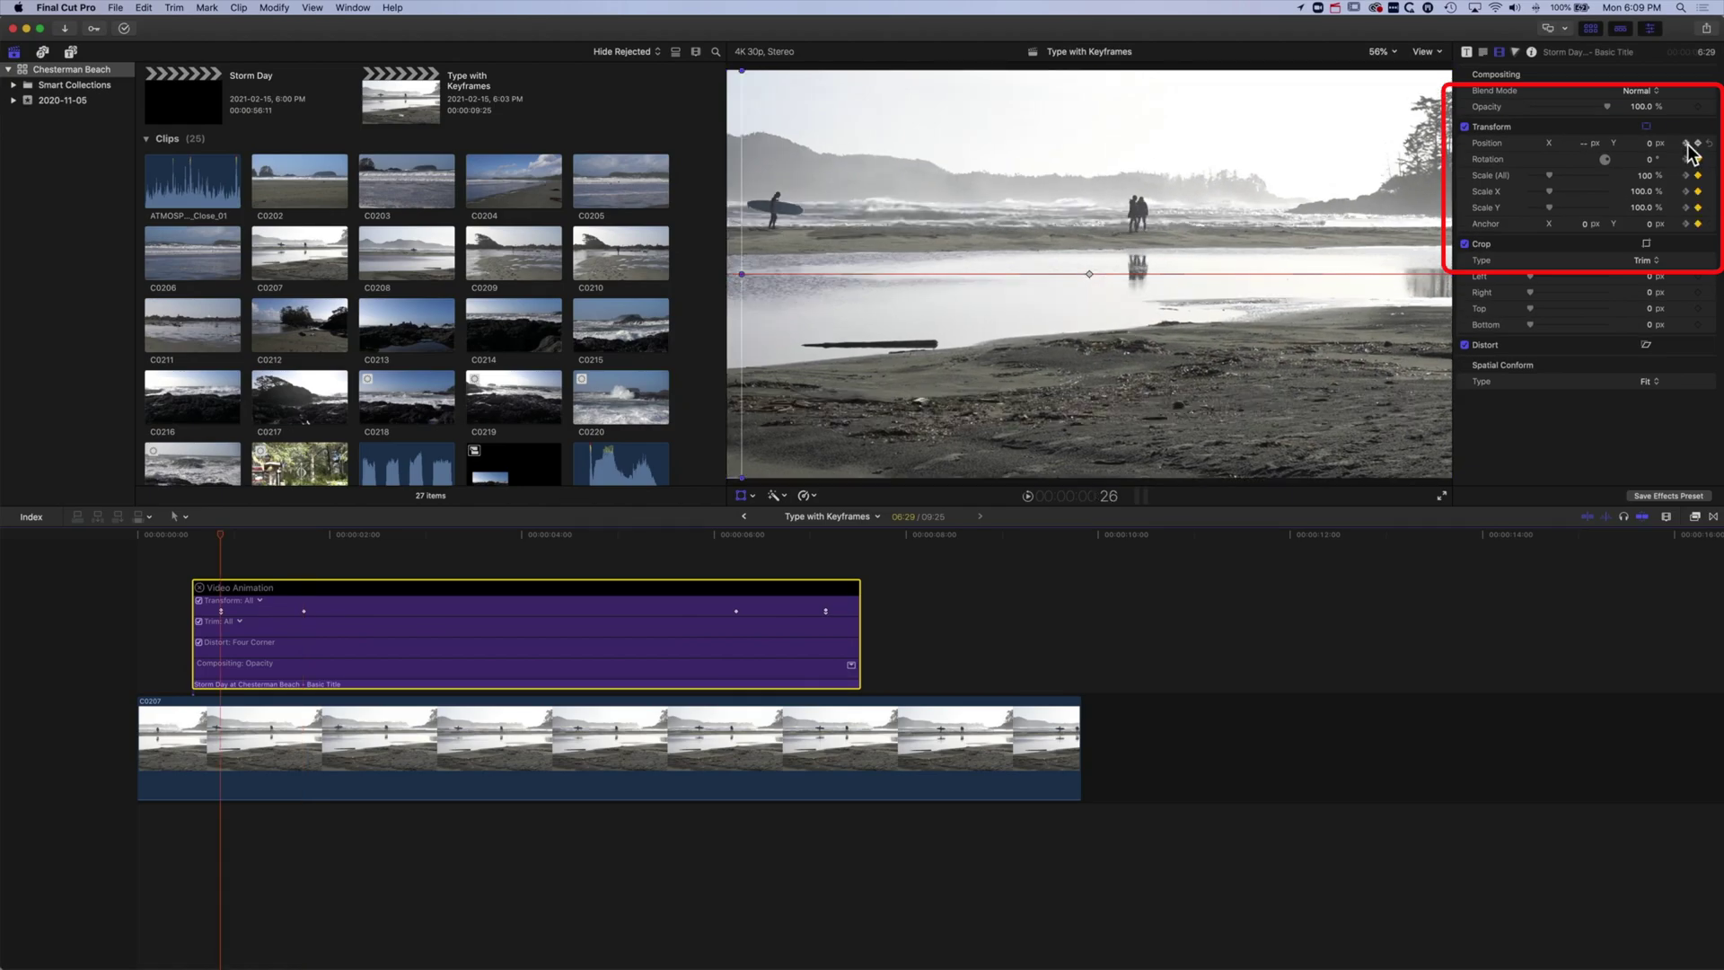
pyautogui.hotkey('shift', 't')
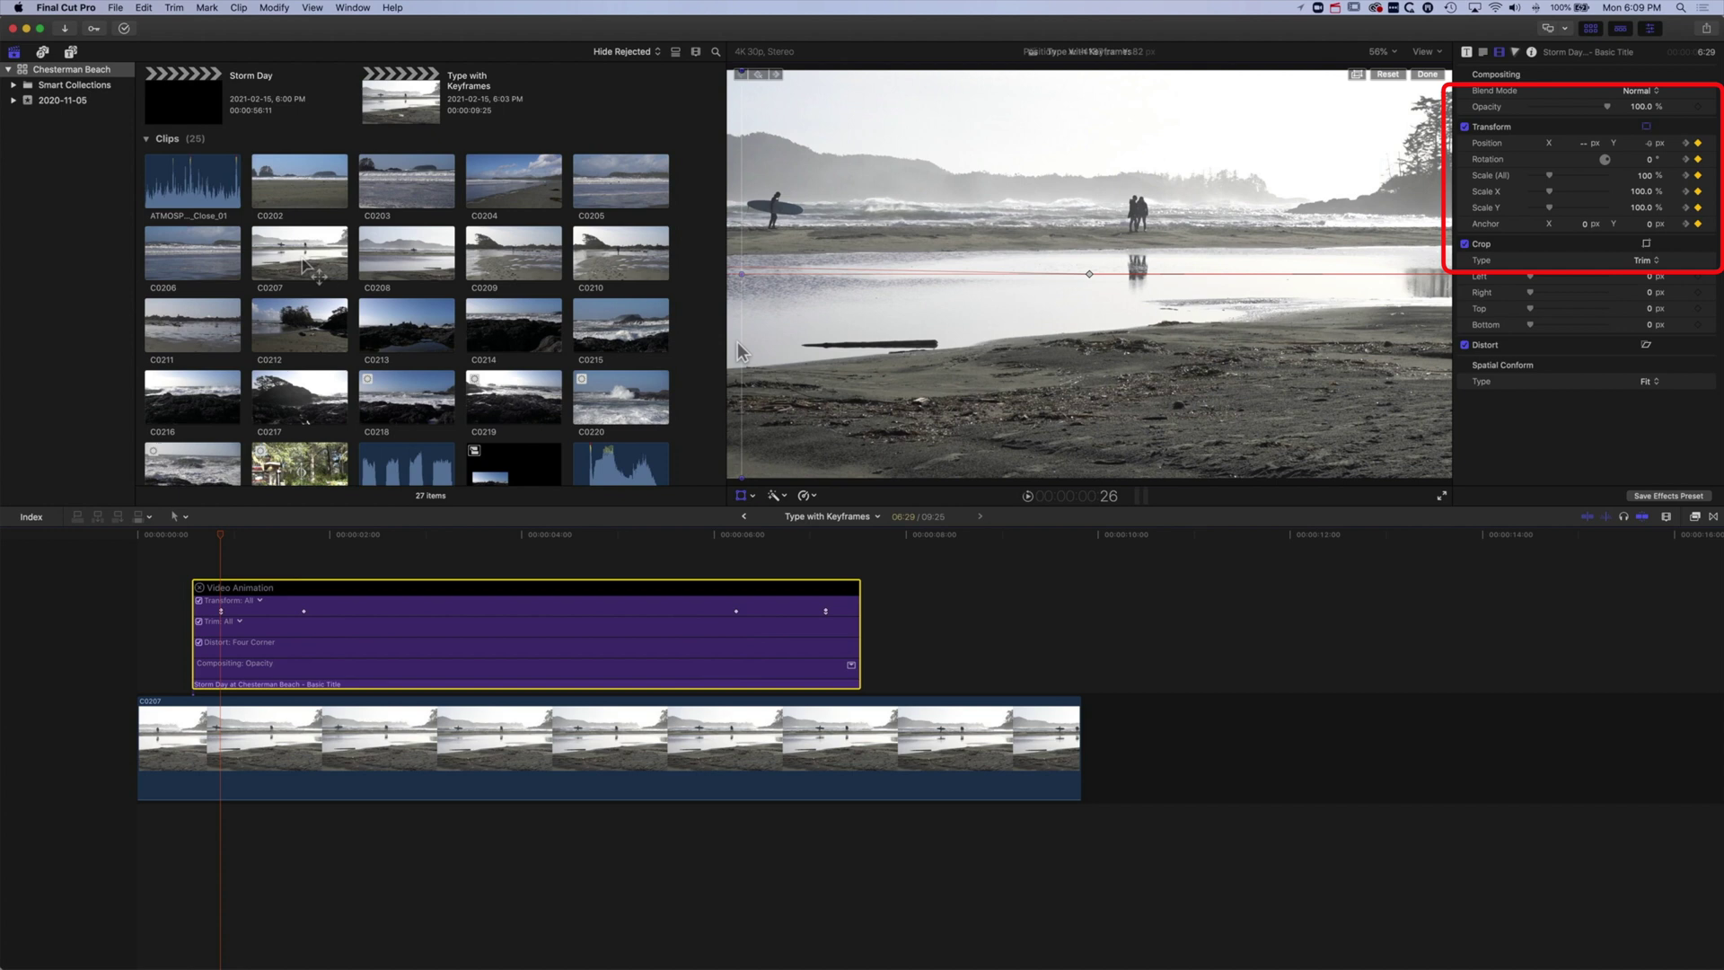
# - Drag the title far off the left edge at the 00:26 keyframe and preview the fly-in
pyautogui.moveTo(743, 338); pyautogui.dragTo(1089, 379)
pyautogui.moveTo(219, 531); pyautogui.dragTo(197, 532)
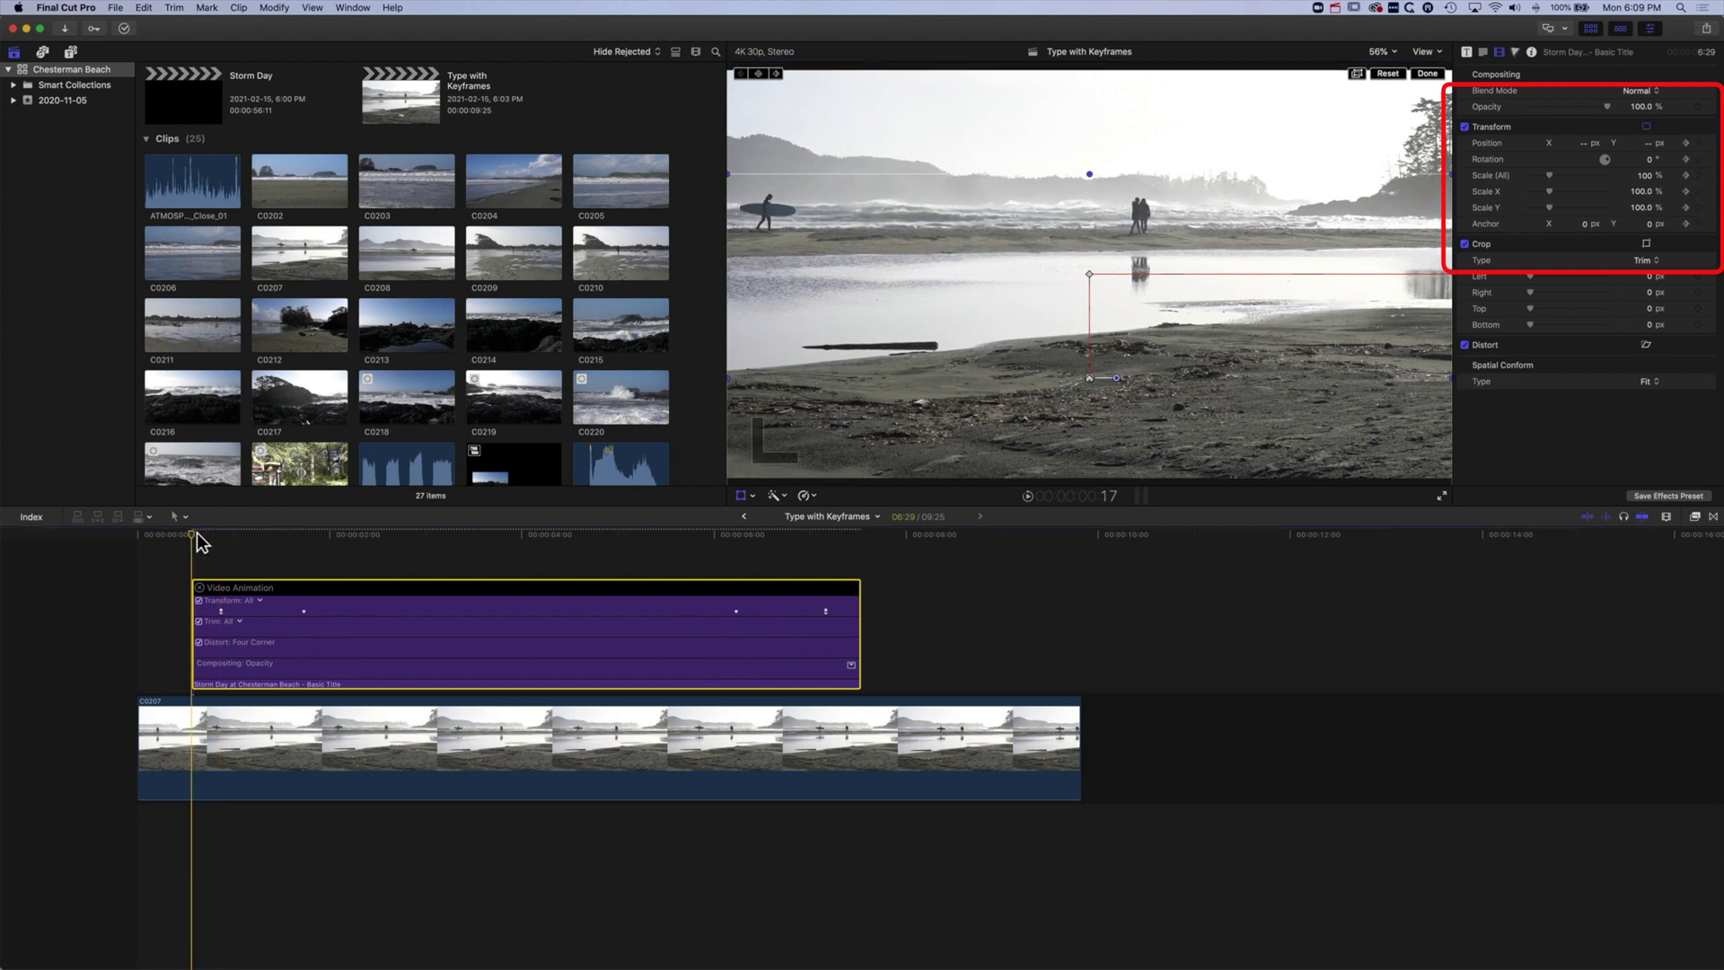
pyautogui.press('space')
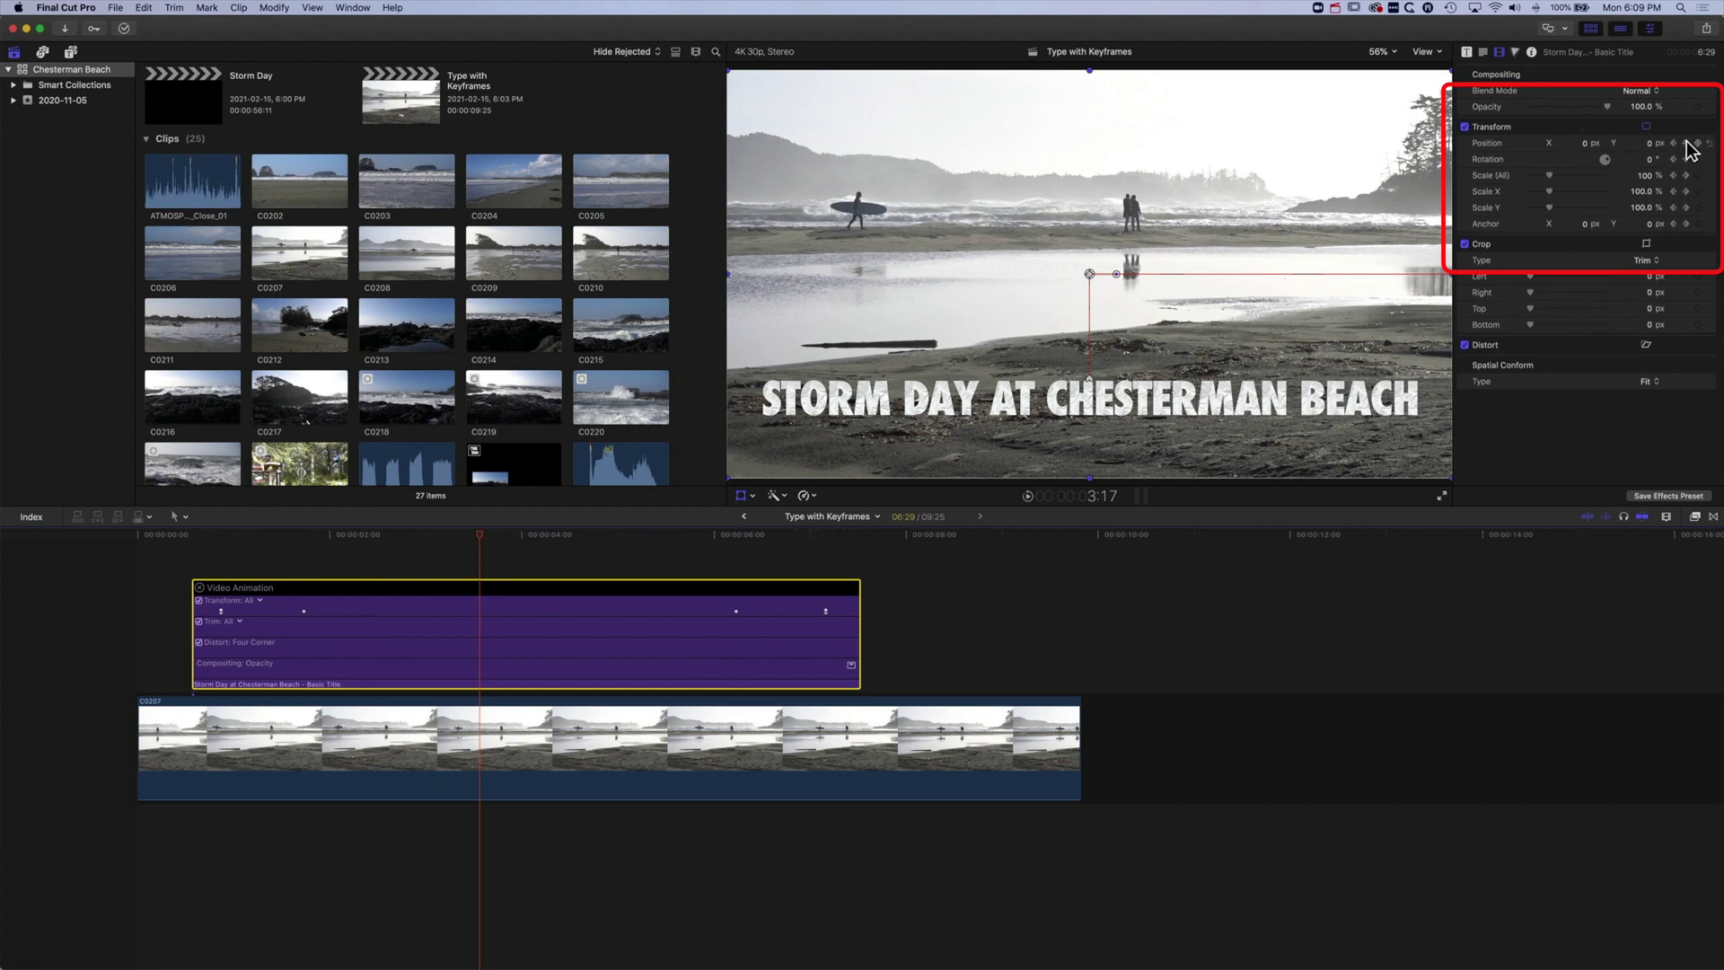
# - Step through the keyframes to 7:05 and reposition the title's off-screen exit point
pyautogui.click(1687, 143)
pyautogui.click(1688, 144)
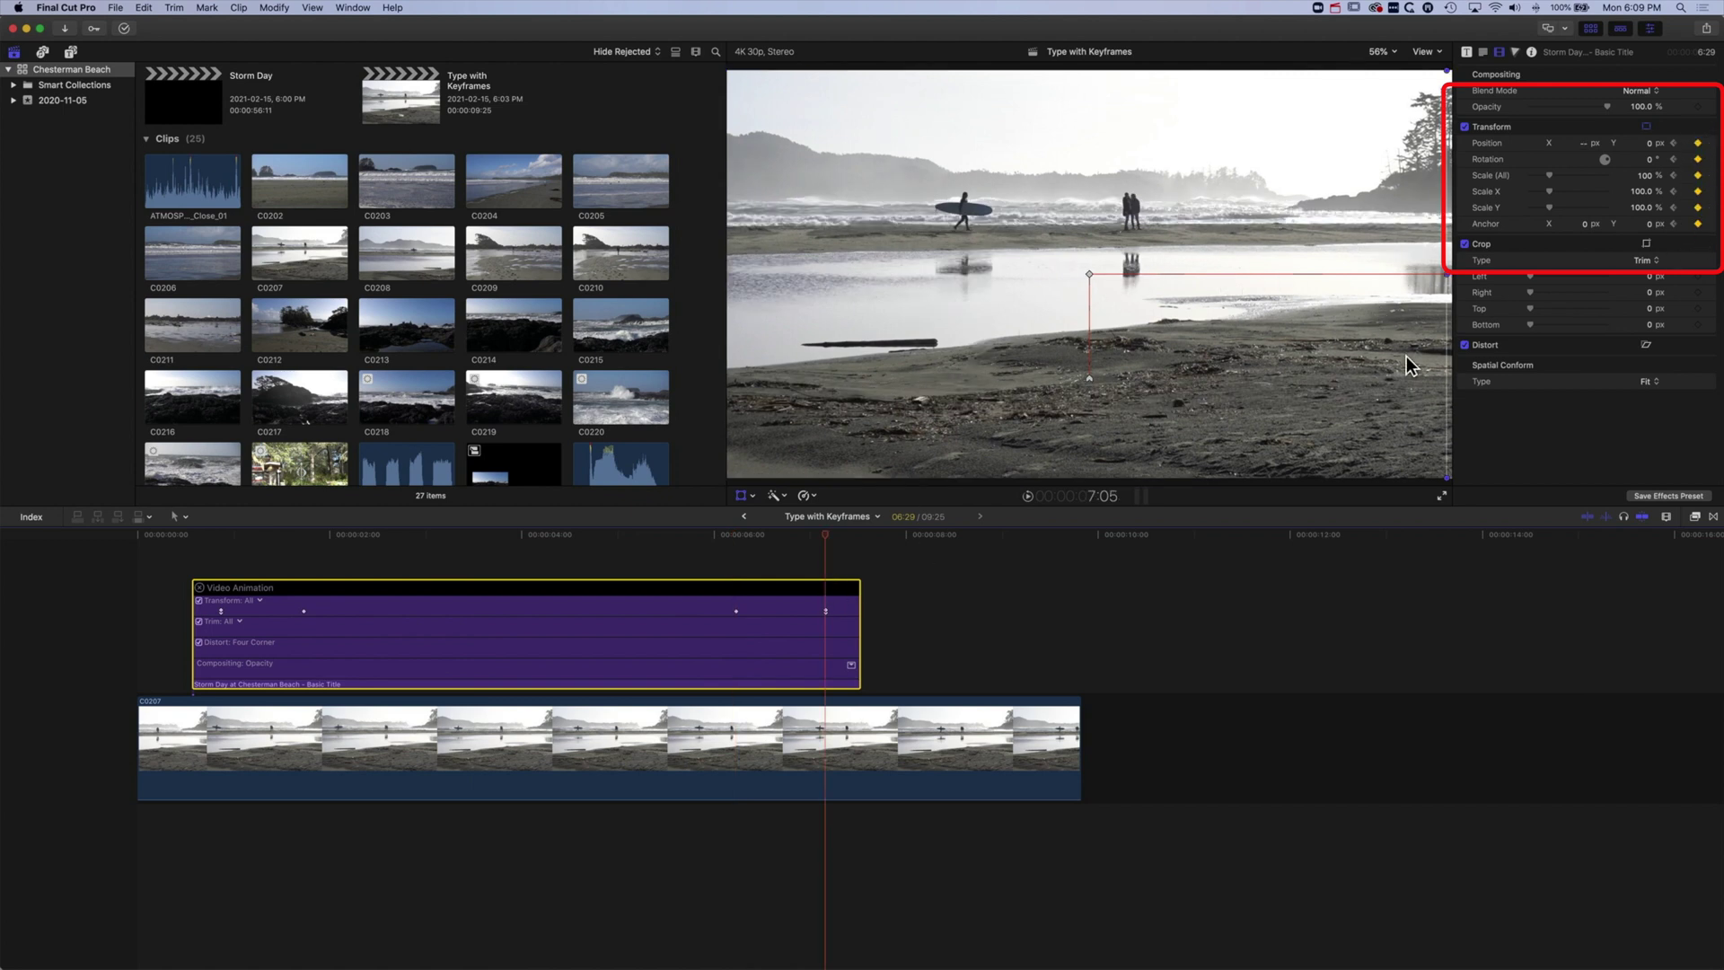
pyautogui.moveTo(1448, 354)
pyautogui.mouseDown()
pyautogui.moveTo(1149, 406)
pyautogui.moveTo(1237, 316)
pyautogui.moveTo(1220, 369)
pyautogui.moveTo(1089, 366)
pyautogui.mouseUp()
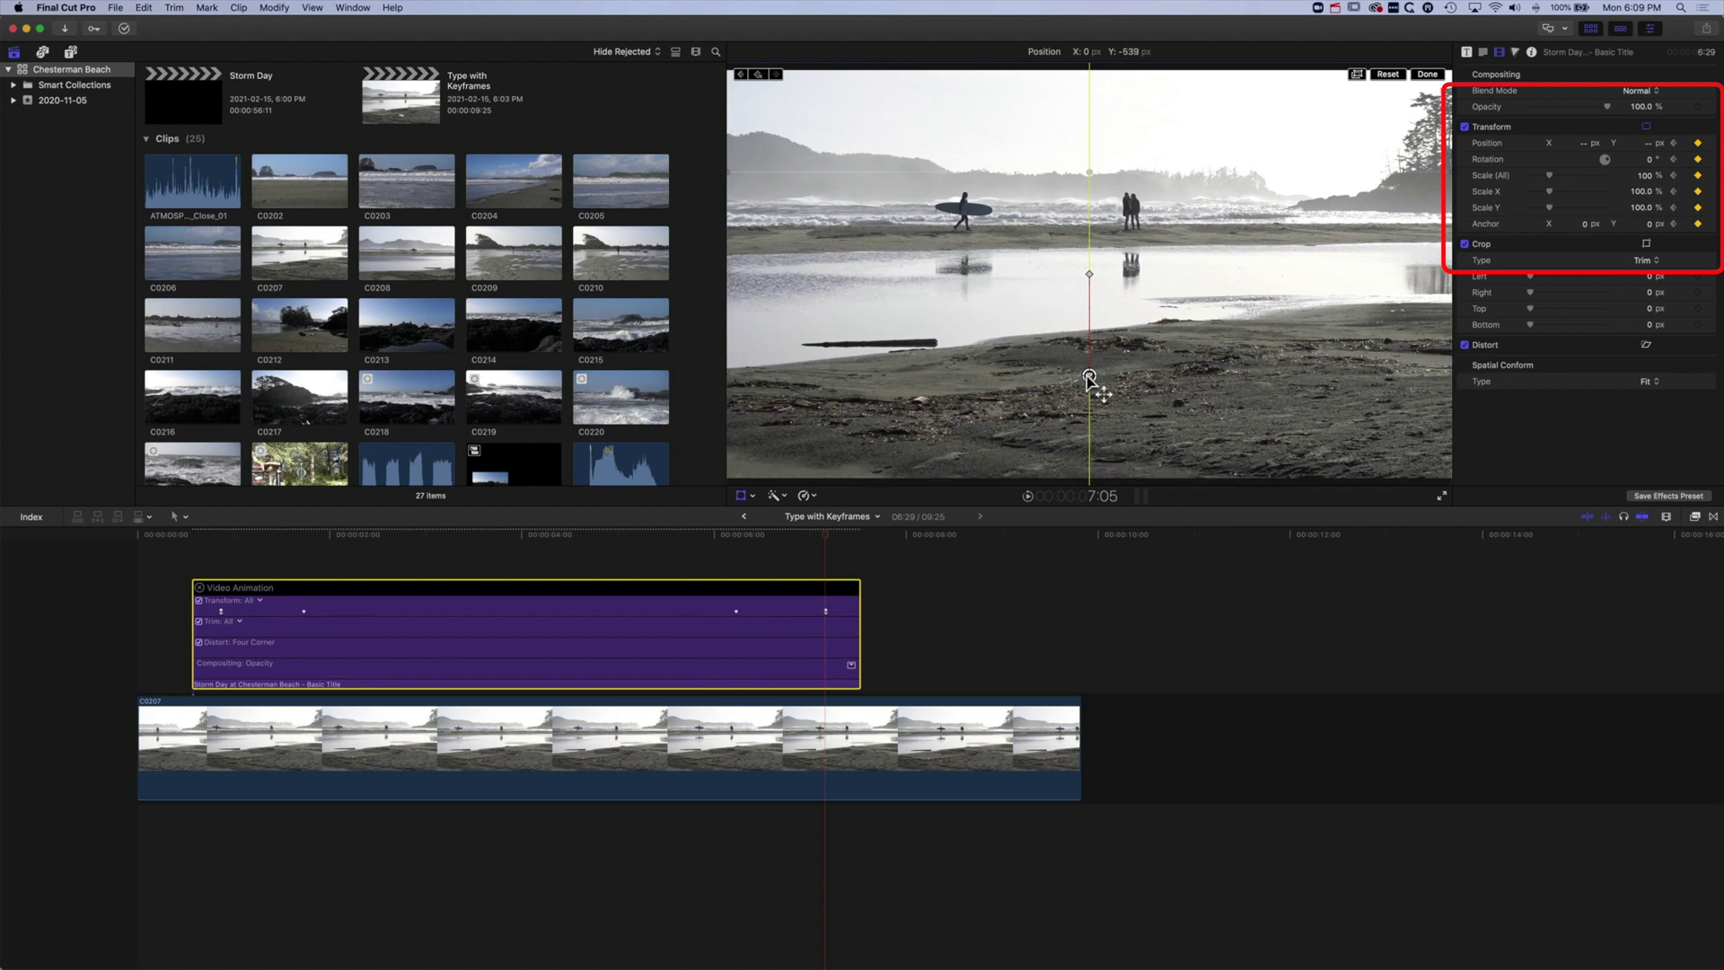
# - Skim back before the 7:05 exit keyframe and play the fly-out
pyautogui.click(814, 535)
pyautogui.click(698, 535)
pyautogui.press('space')
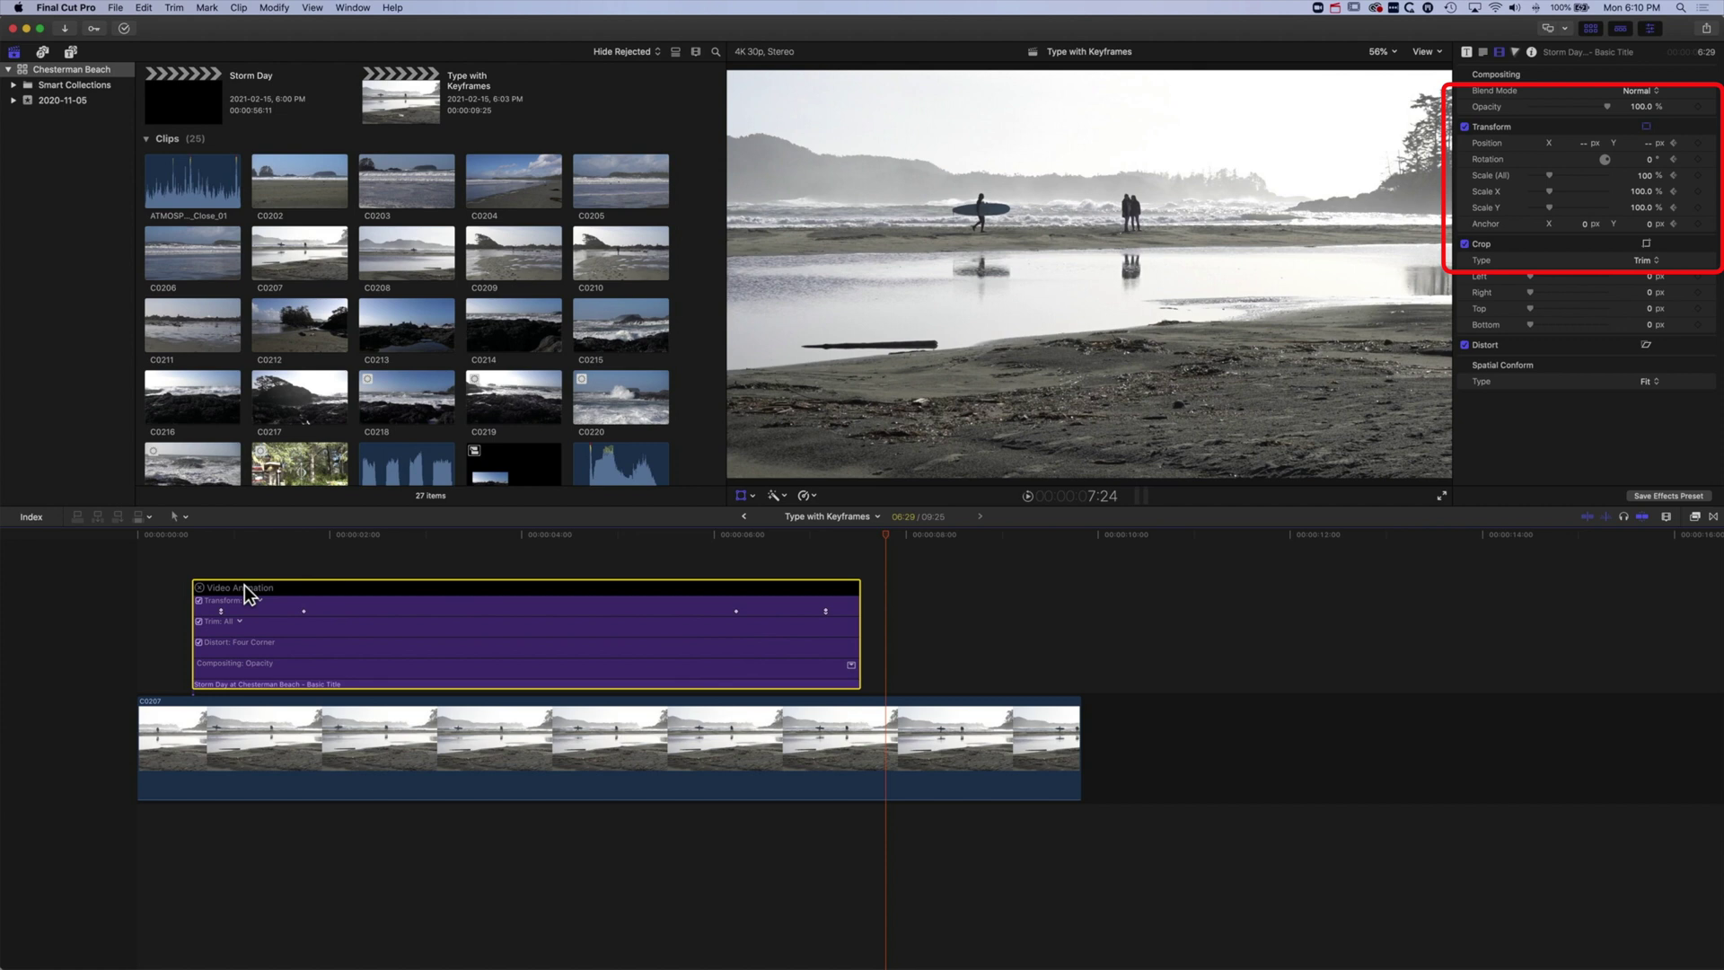
# - Close the animation editor and scrub to about 3:08, where the full title sits over the beach
pyautogui.click(199, 587)
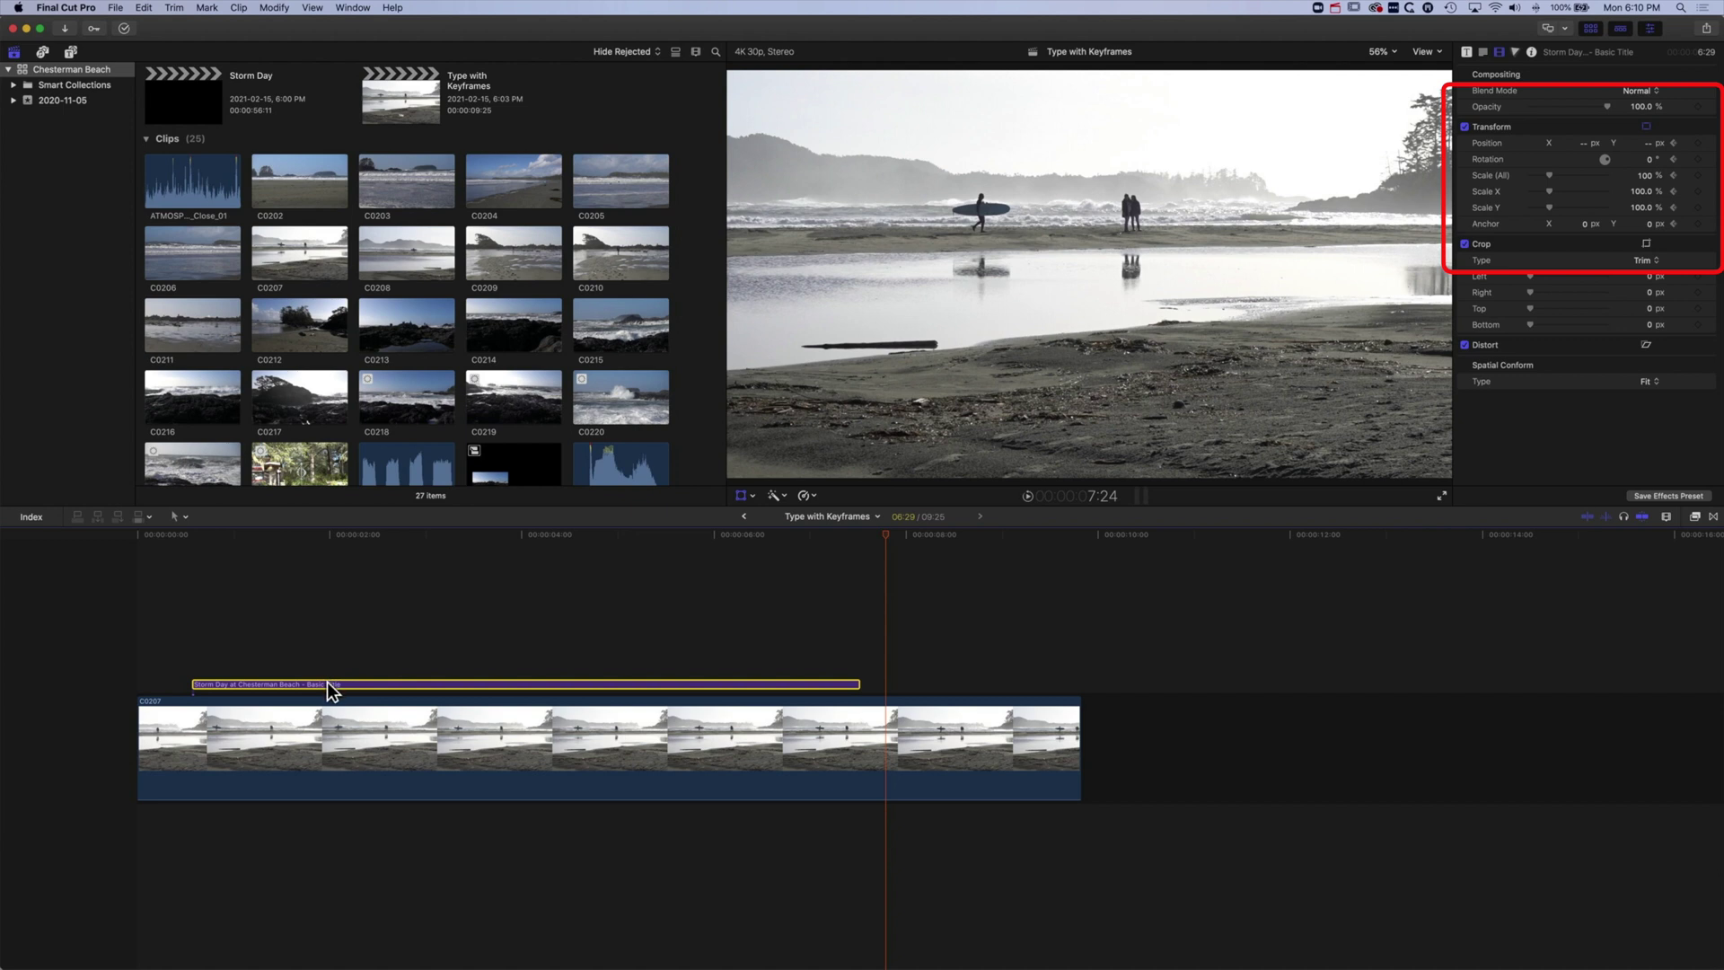
pyautogui.moveTo(583, 534); pyautogui.dragTo(441, 534)
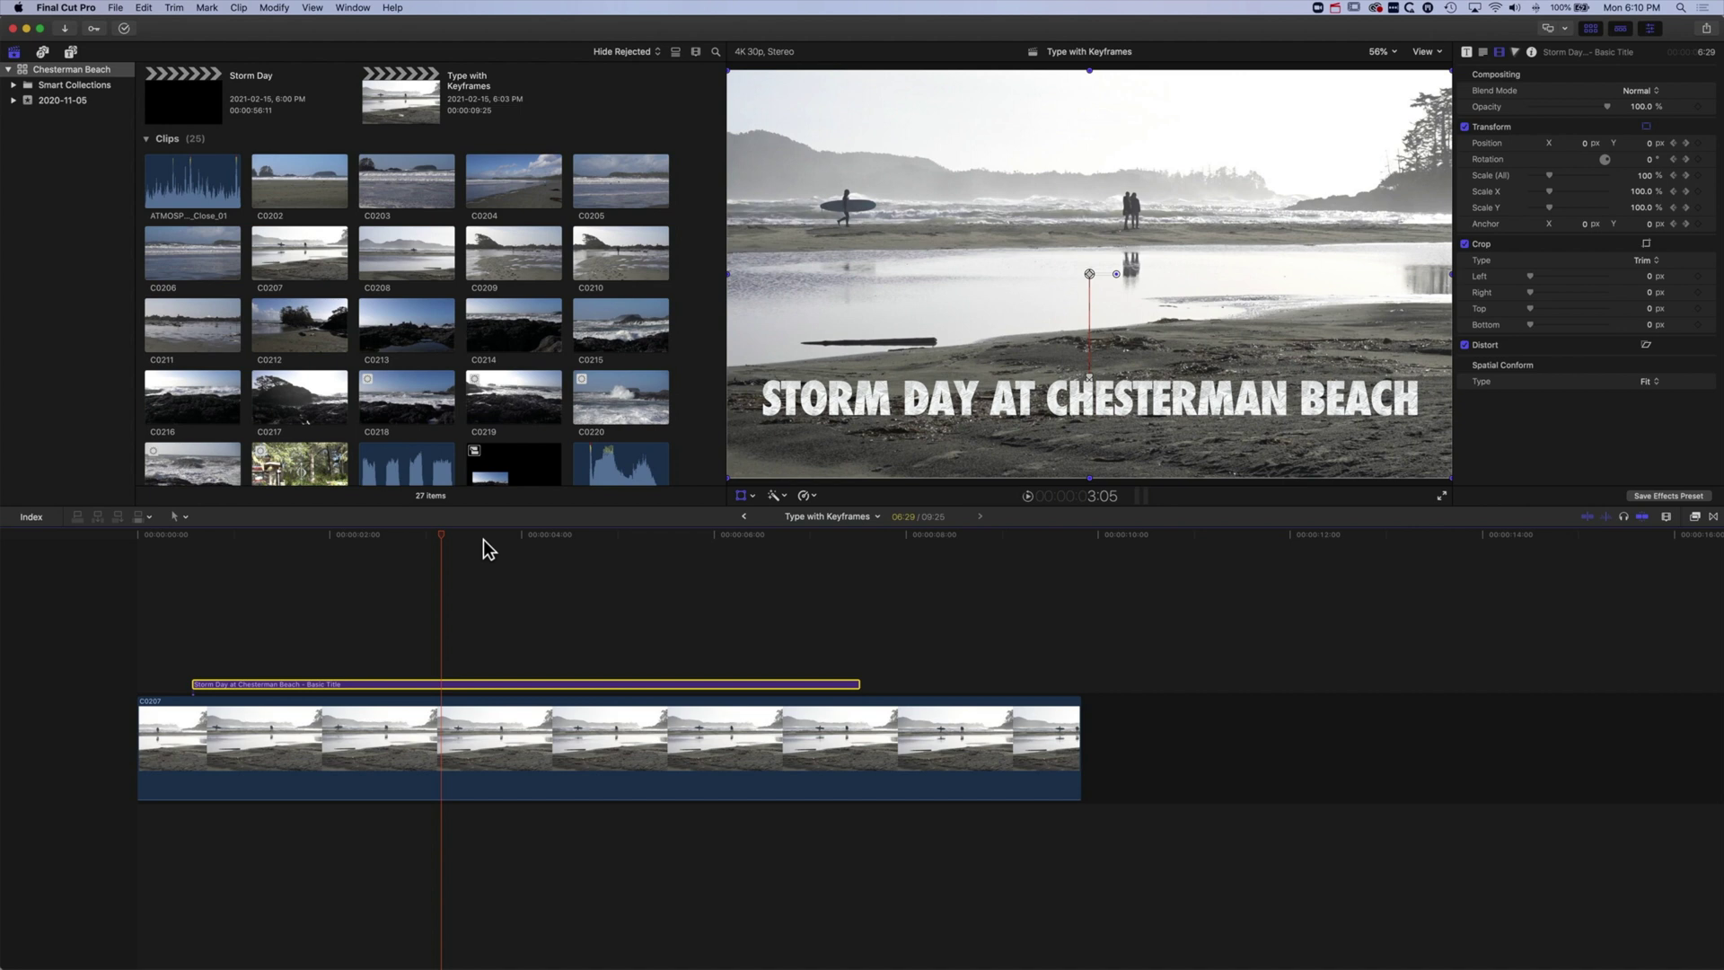
pyautogui.moveTo(440, 535); pyautogui.dragTo(455, 535)
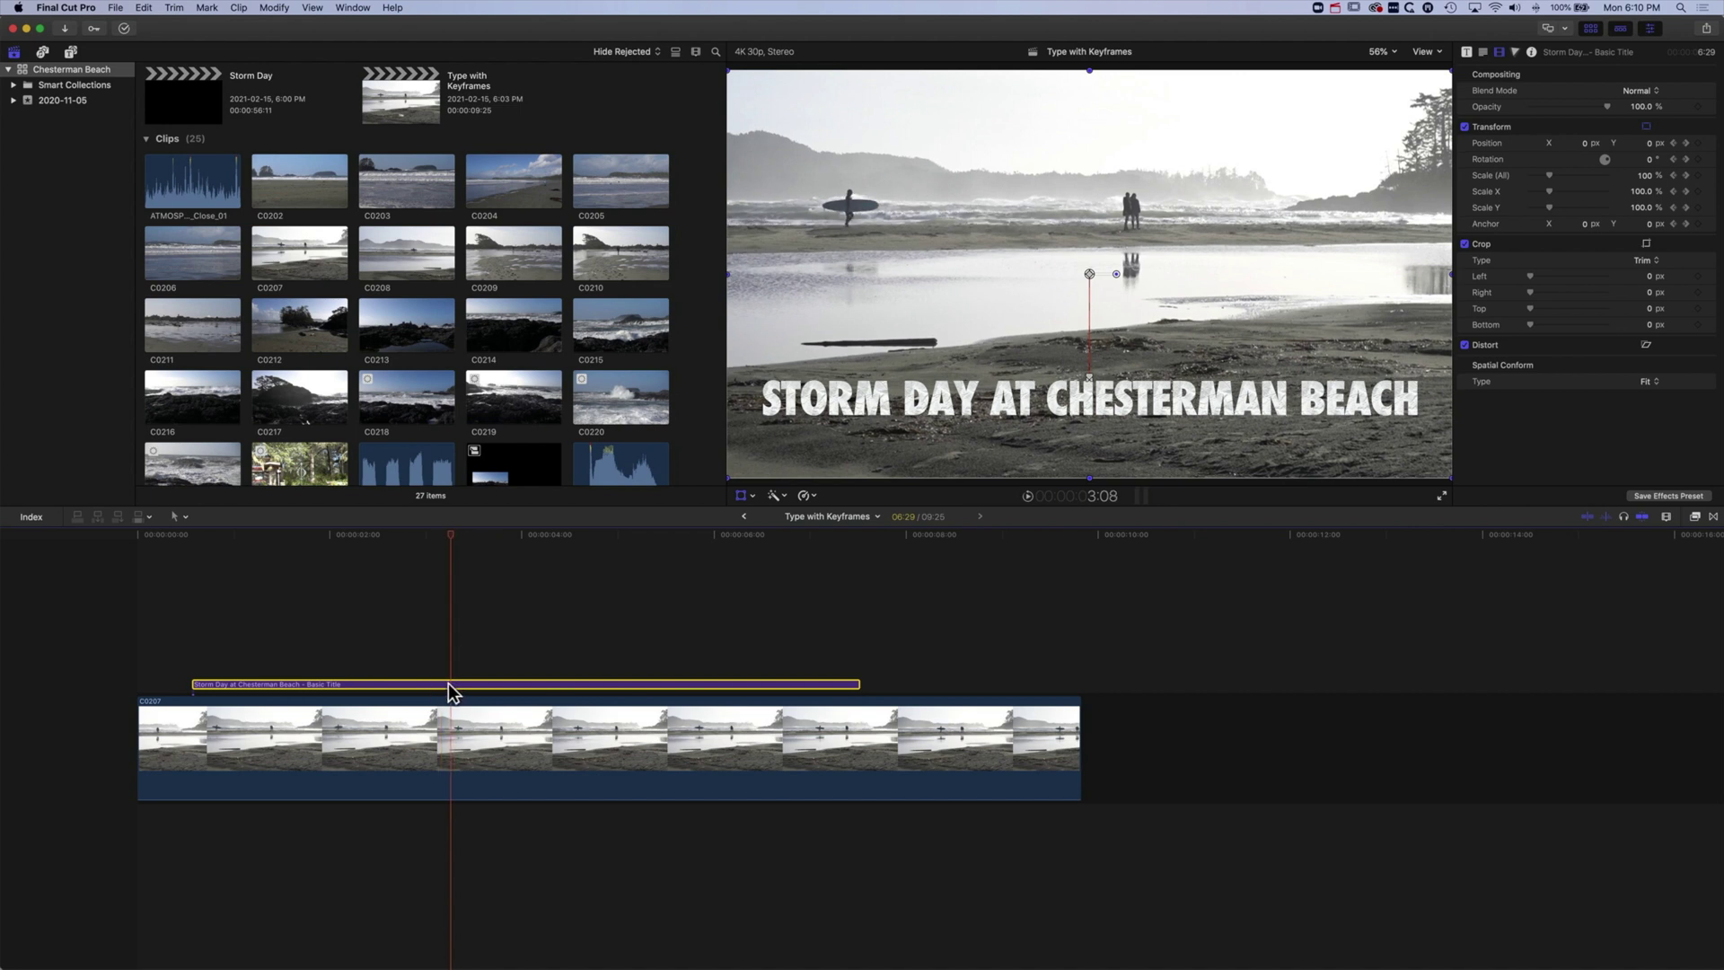
# - Duplicate the title above itself, disable the copy, and crop the original's right to about 2465 px
pyautogui.moveTo(449, 691); pyautogui.dragTo(450, 658)
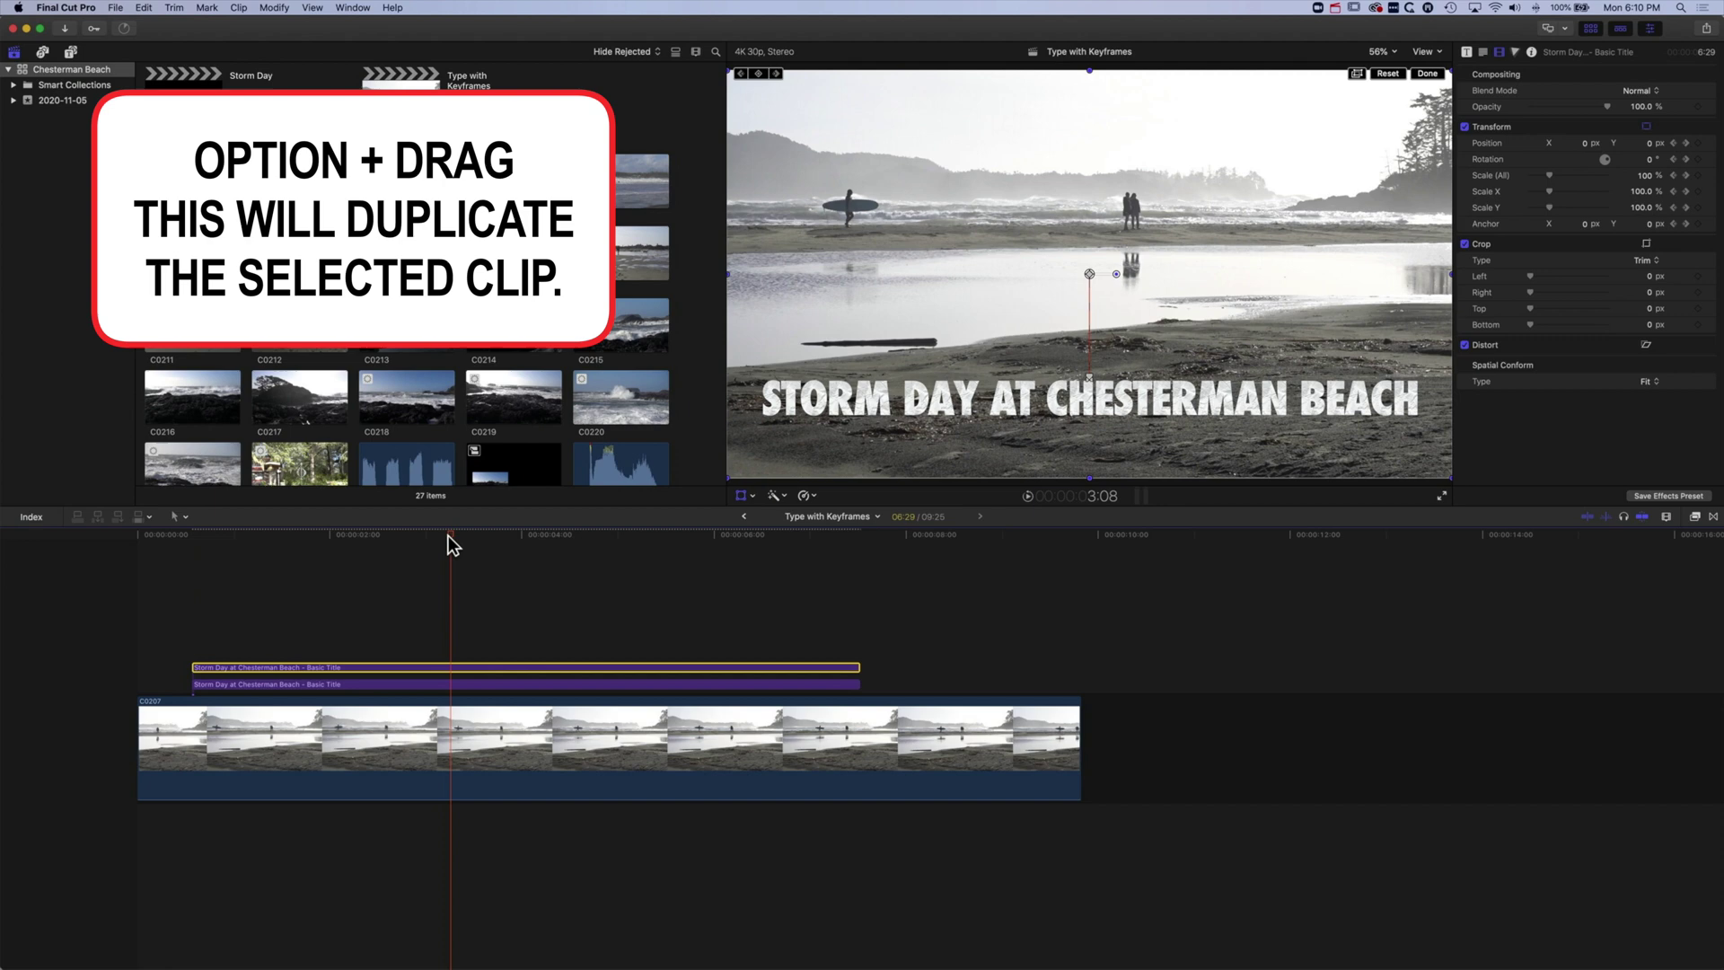
pyautogui.press('v')
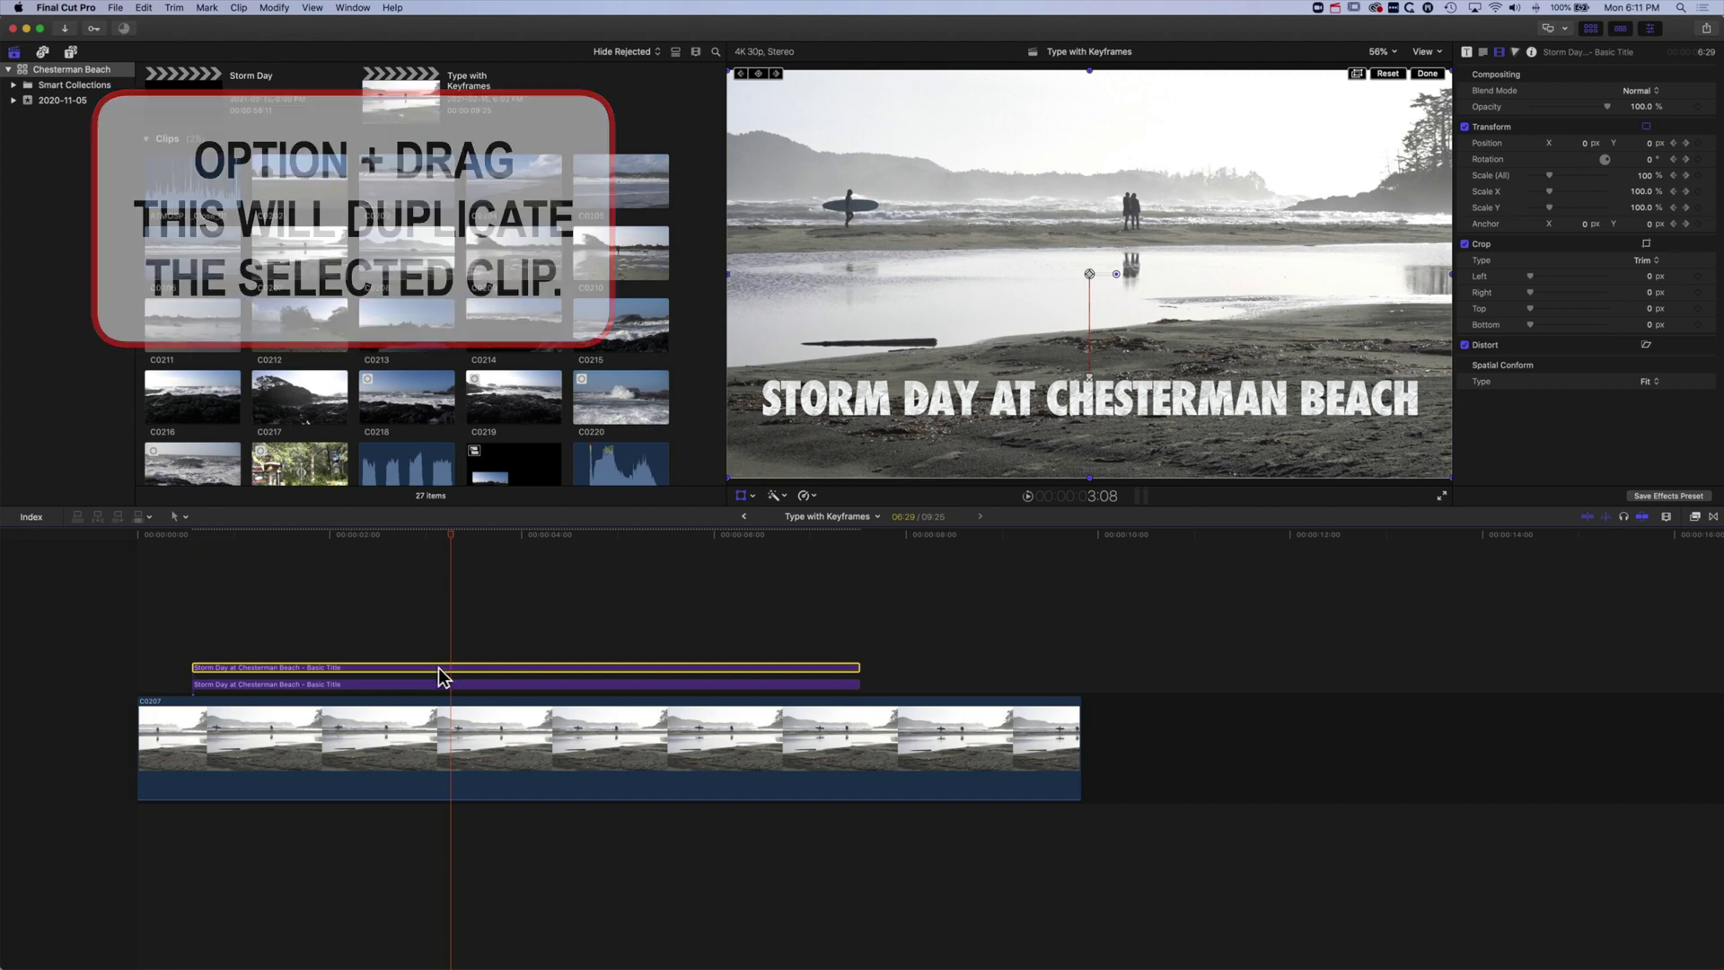
pyautogui.click(443, 684)
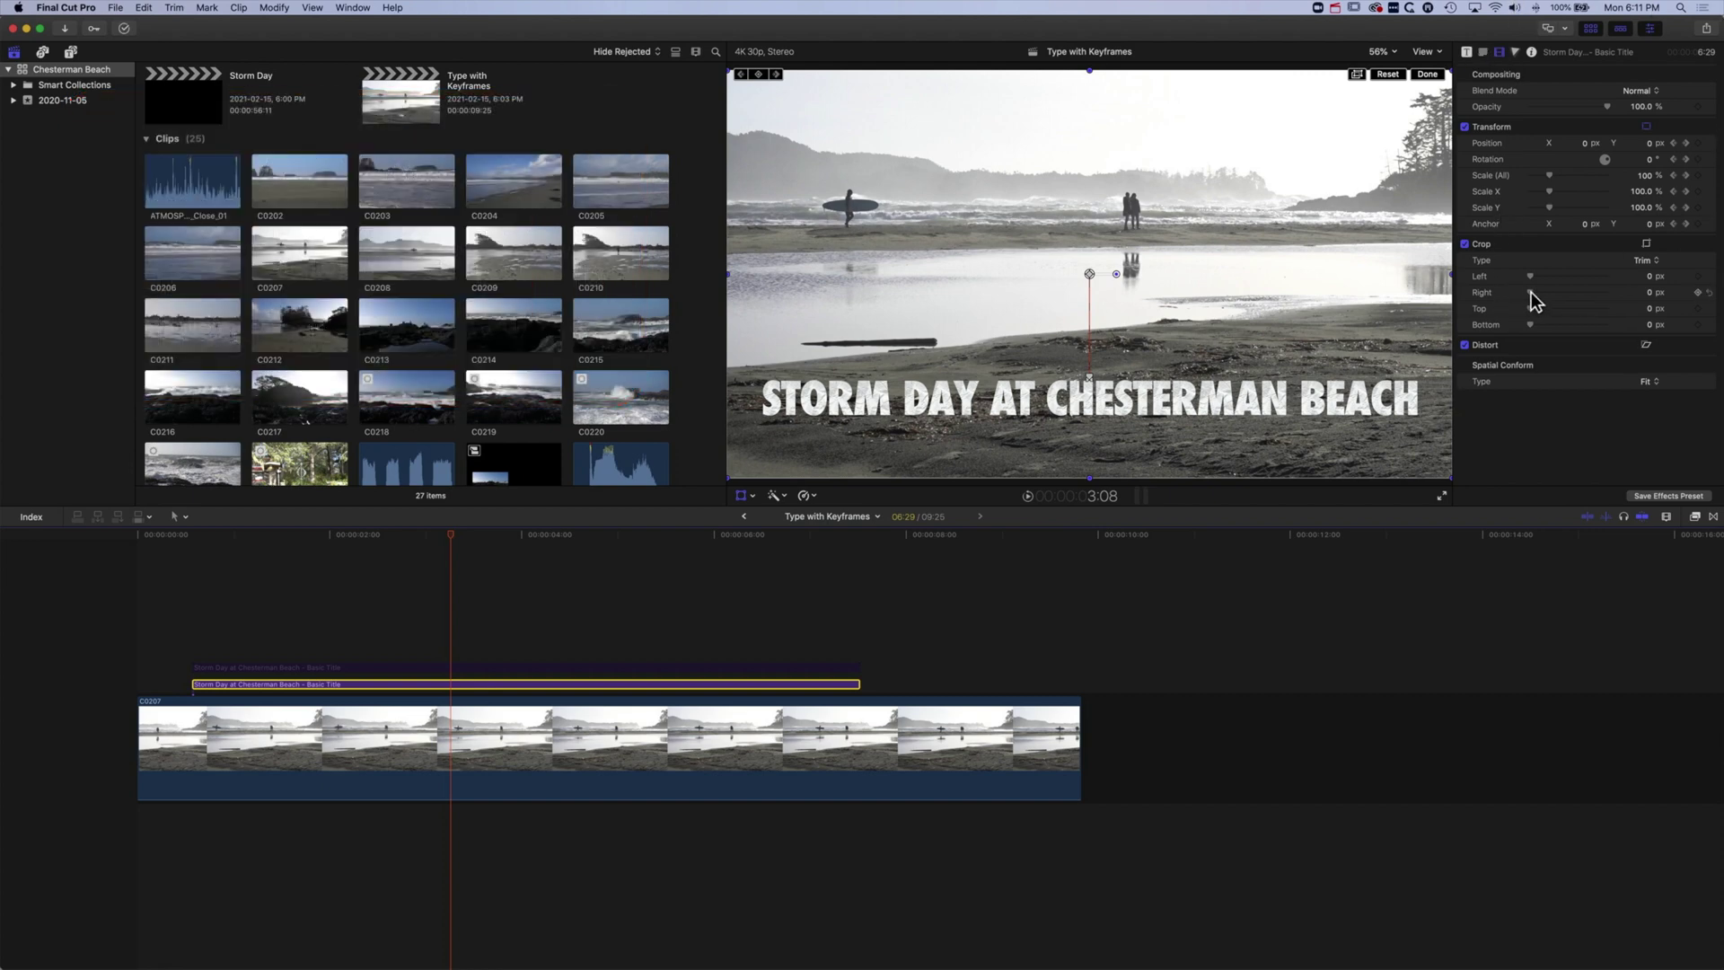
pyautogui.moveTo(1530, 292); pyautogui.dragTo(1648, 303)
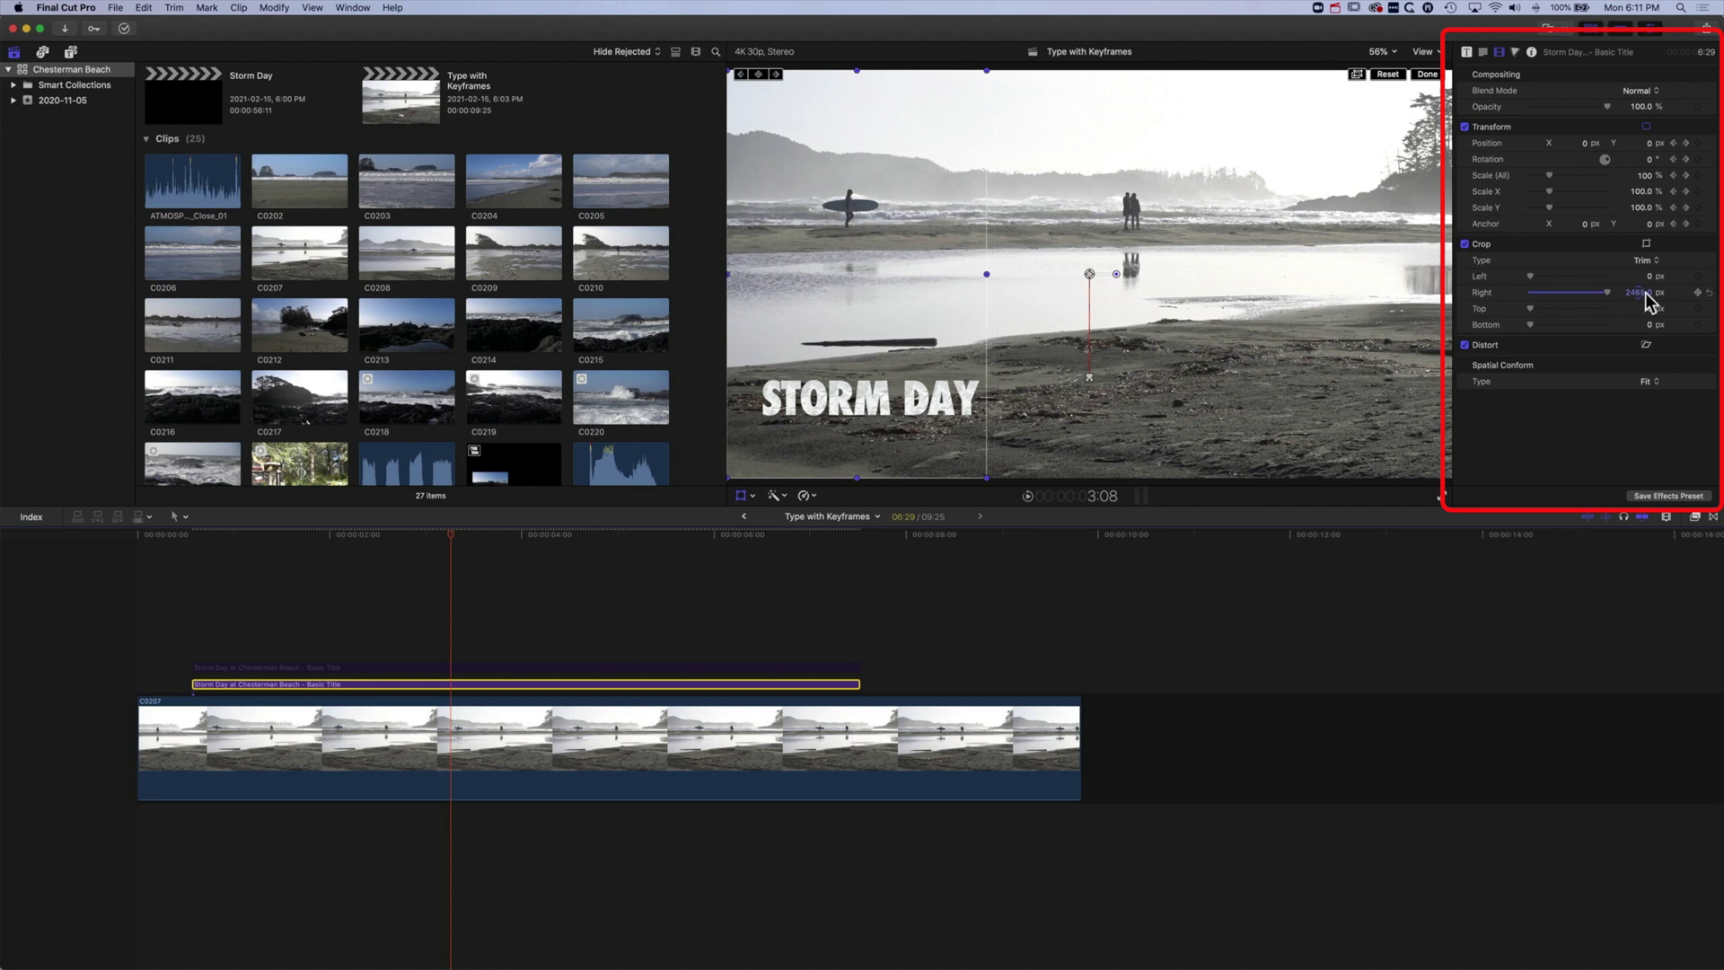
# - Re-enable the upper title copy and set its Crop Left to about 1347 px
pyautogui.press('super+z')
pyautogui.press('super+z')
pyautogui.press('super+z')
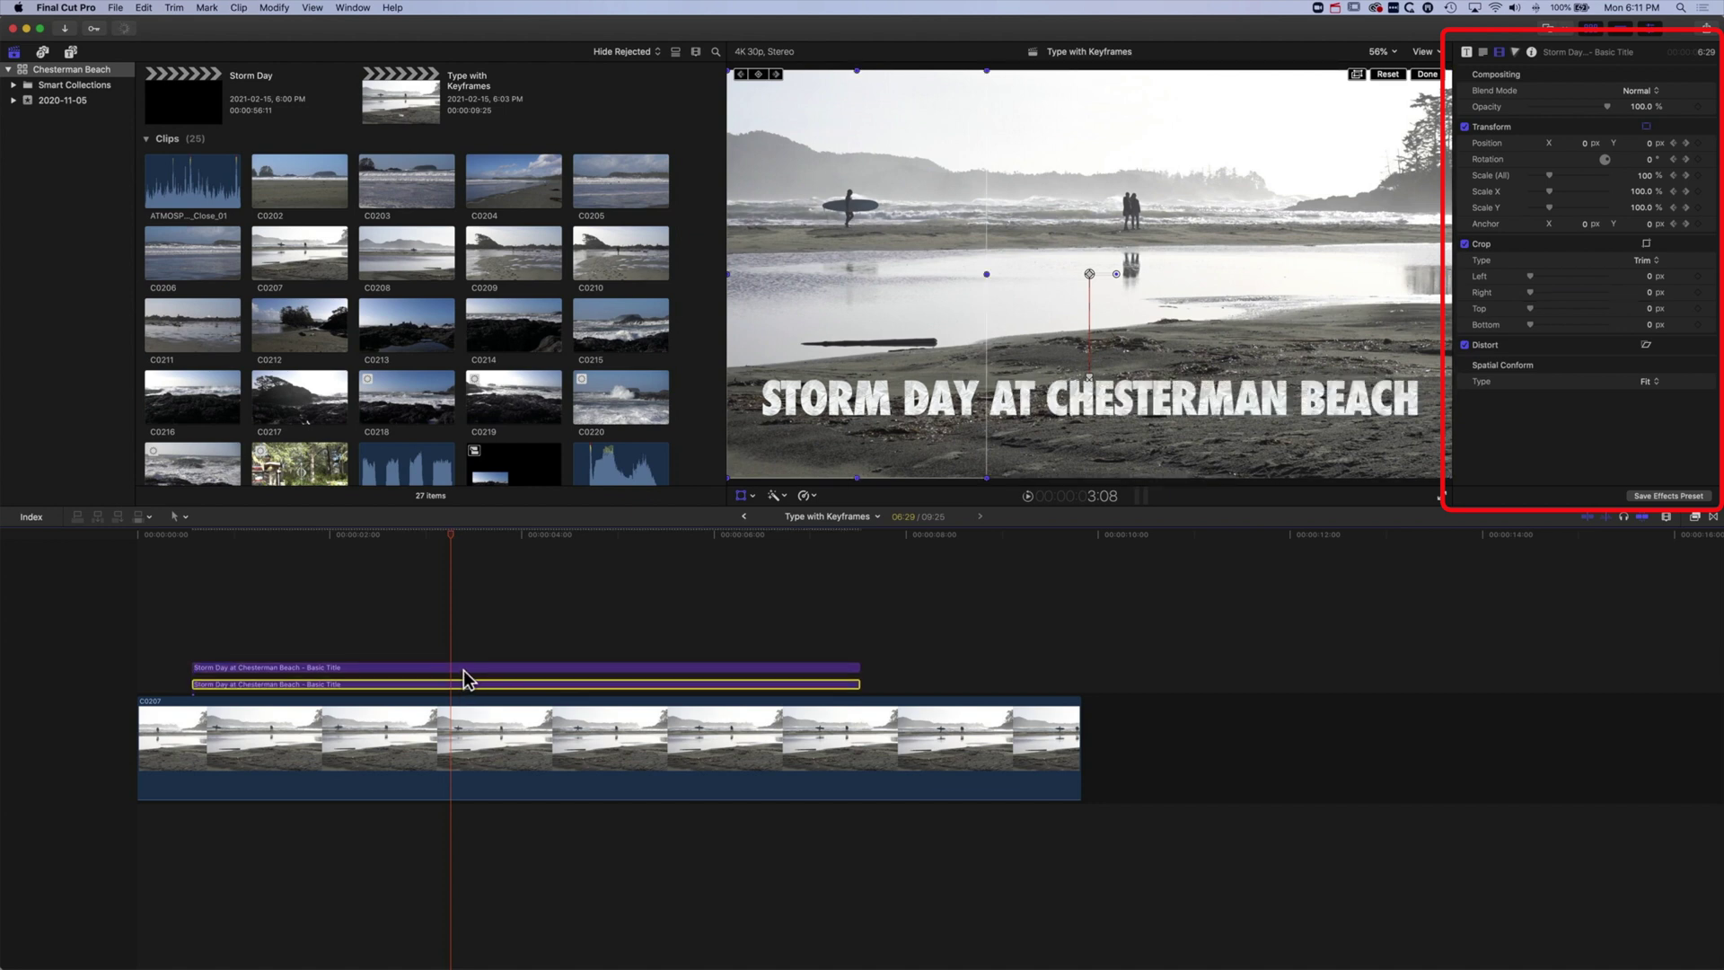
pyautogui.click(467, 668)
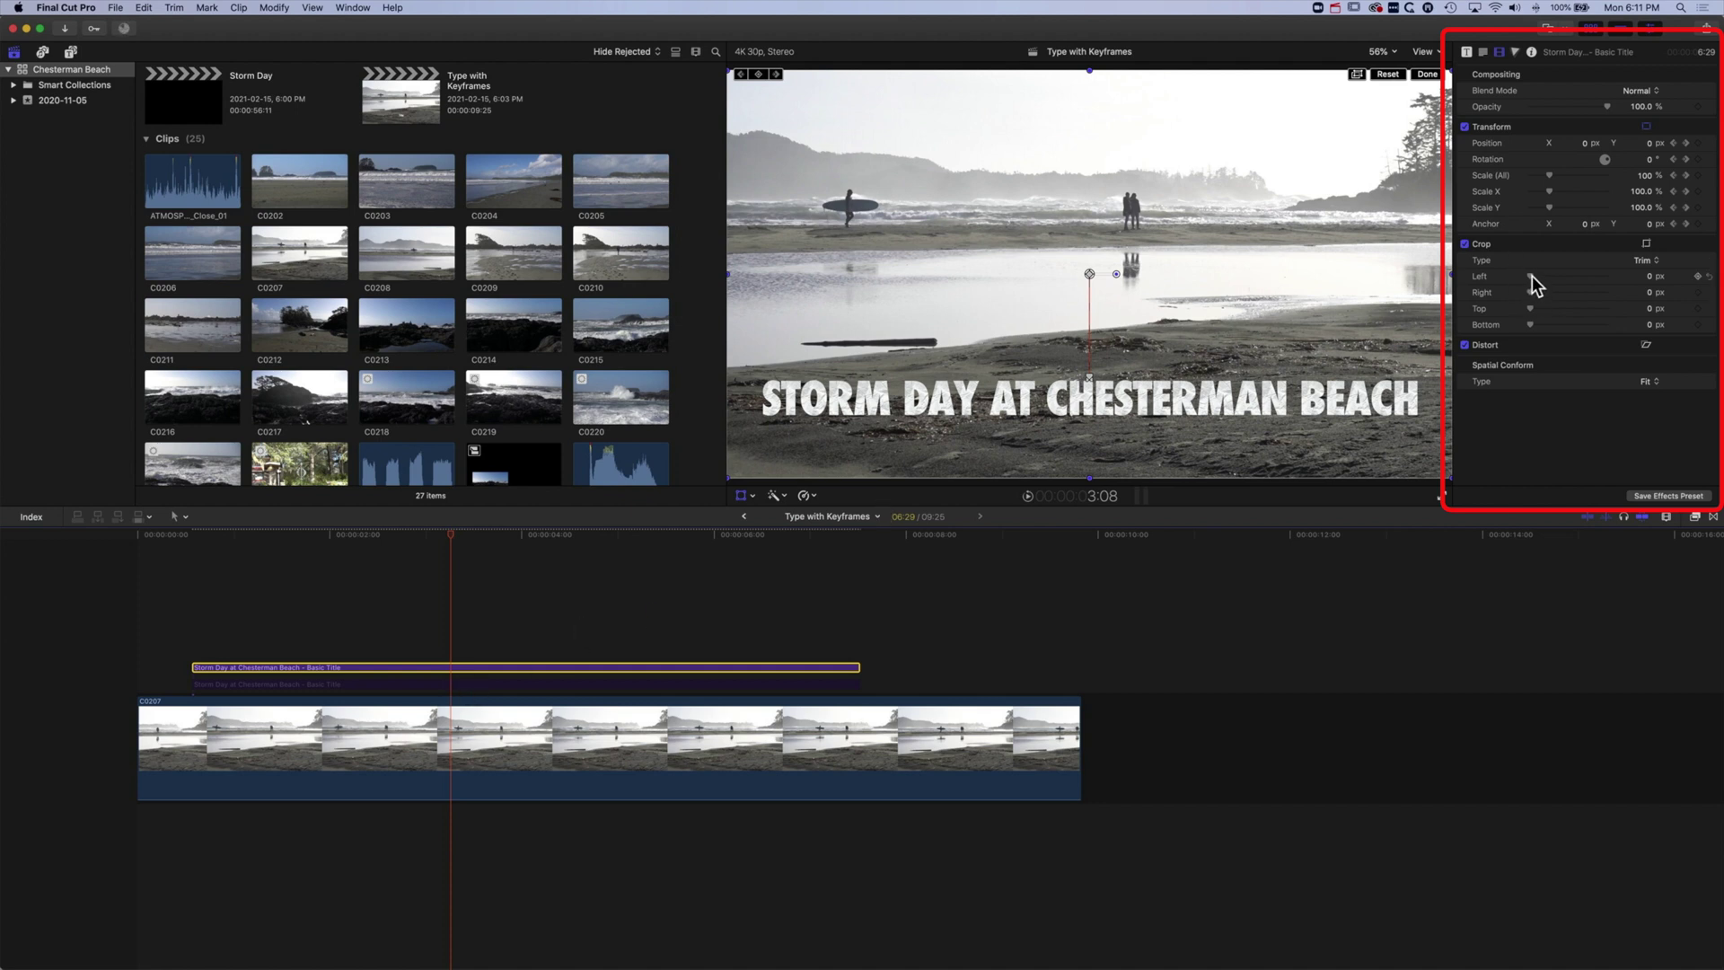
pyautogui.moveTo(1532, 278); pyautogui.dragTo(1580, 274)
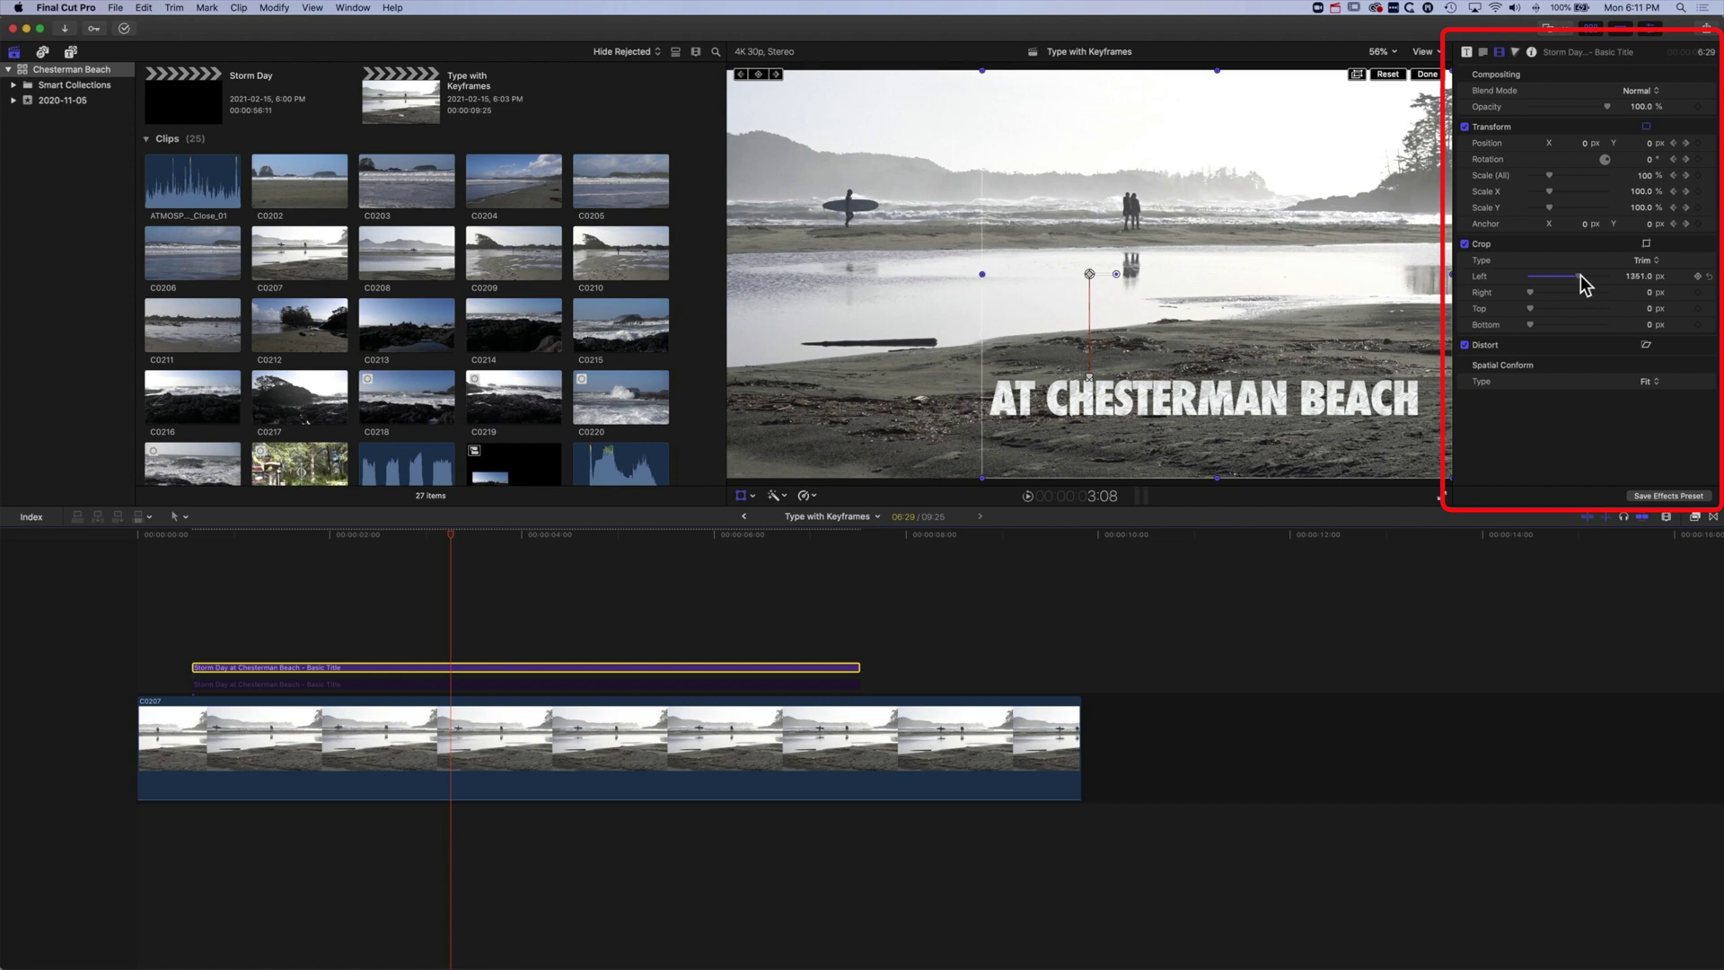
pyautogui.click(521, 687)
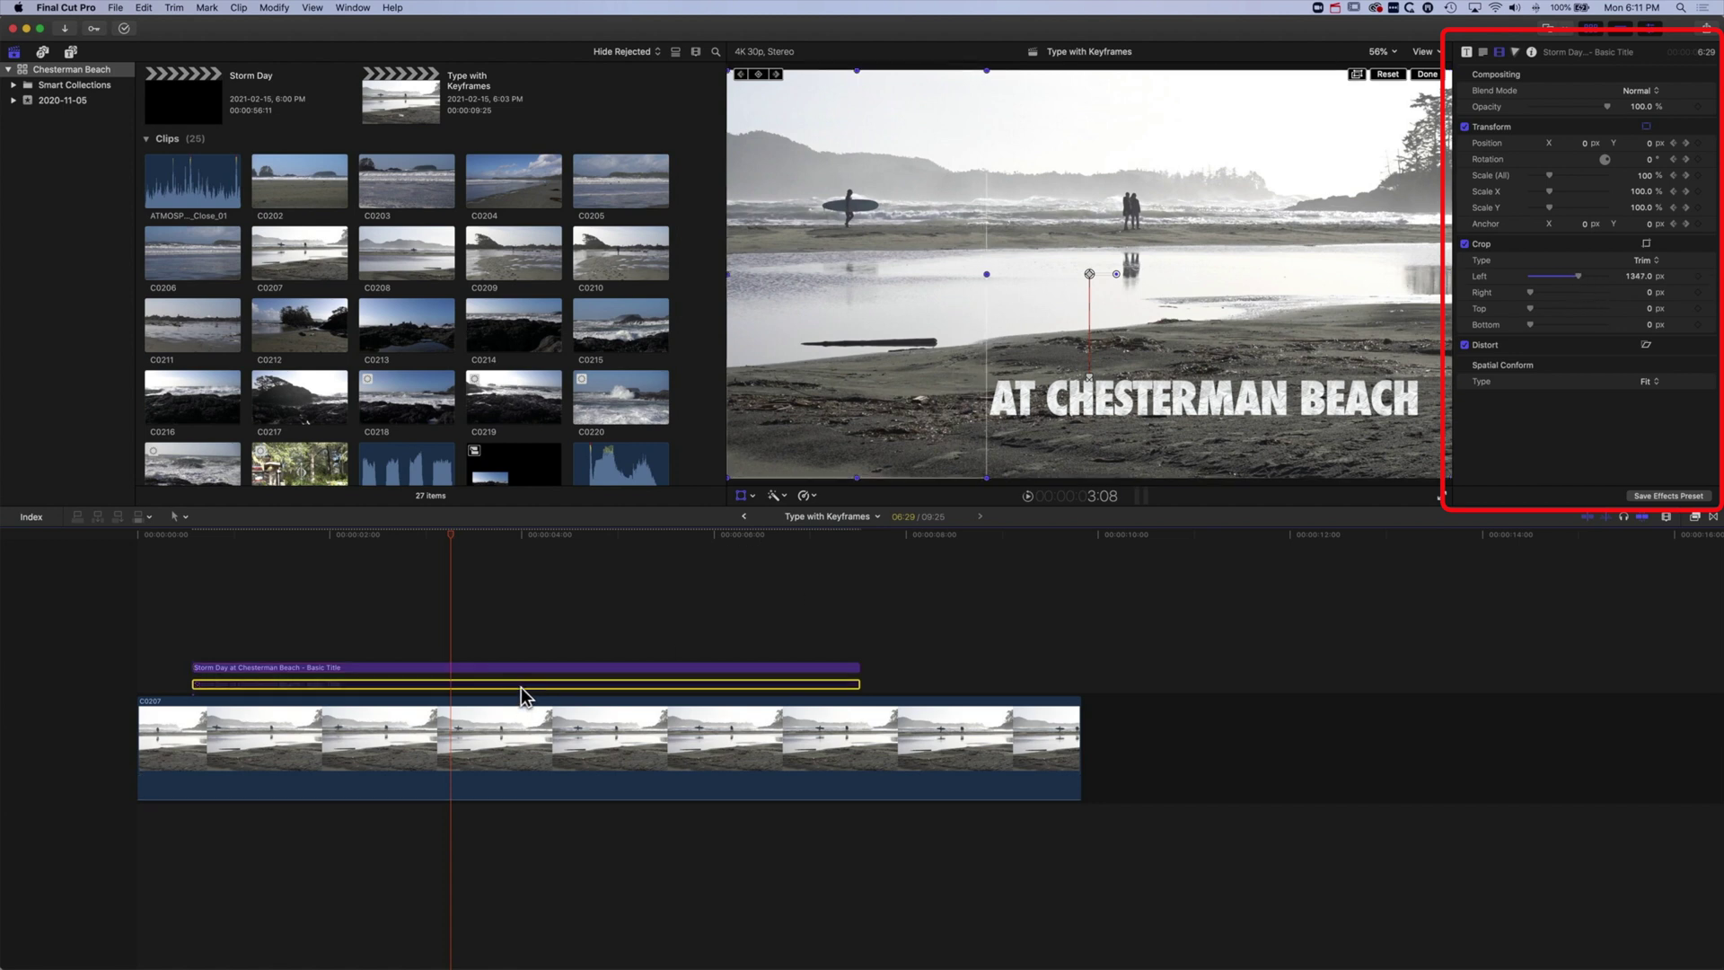
# - Play the title animation from near the start to review the current fly-in
pyautogui.click(437, 551)
pyautogui.click(305, 540)
pyautogui.click(179, 541)
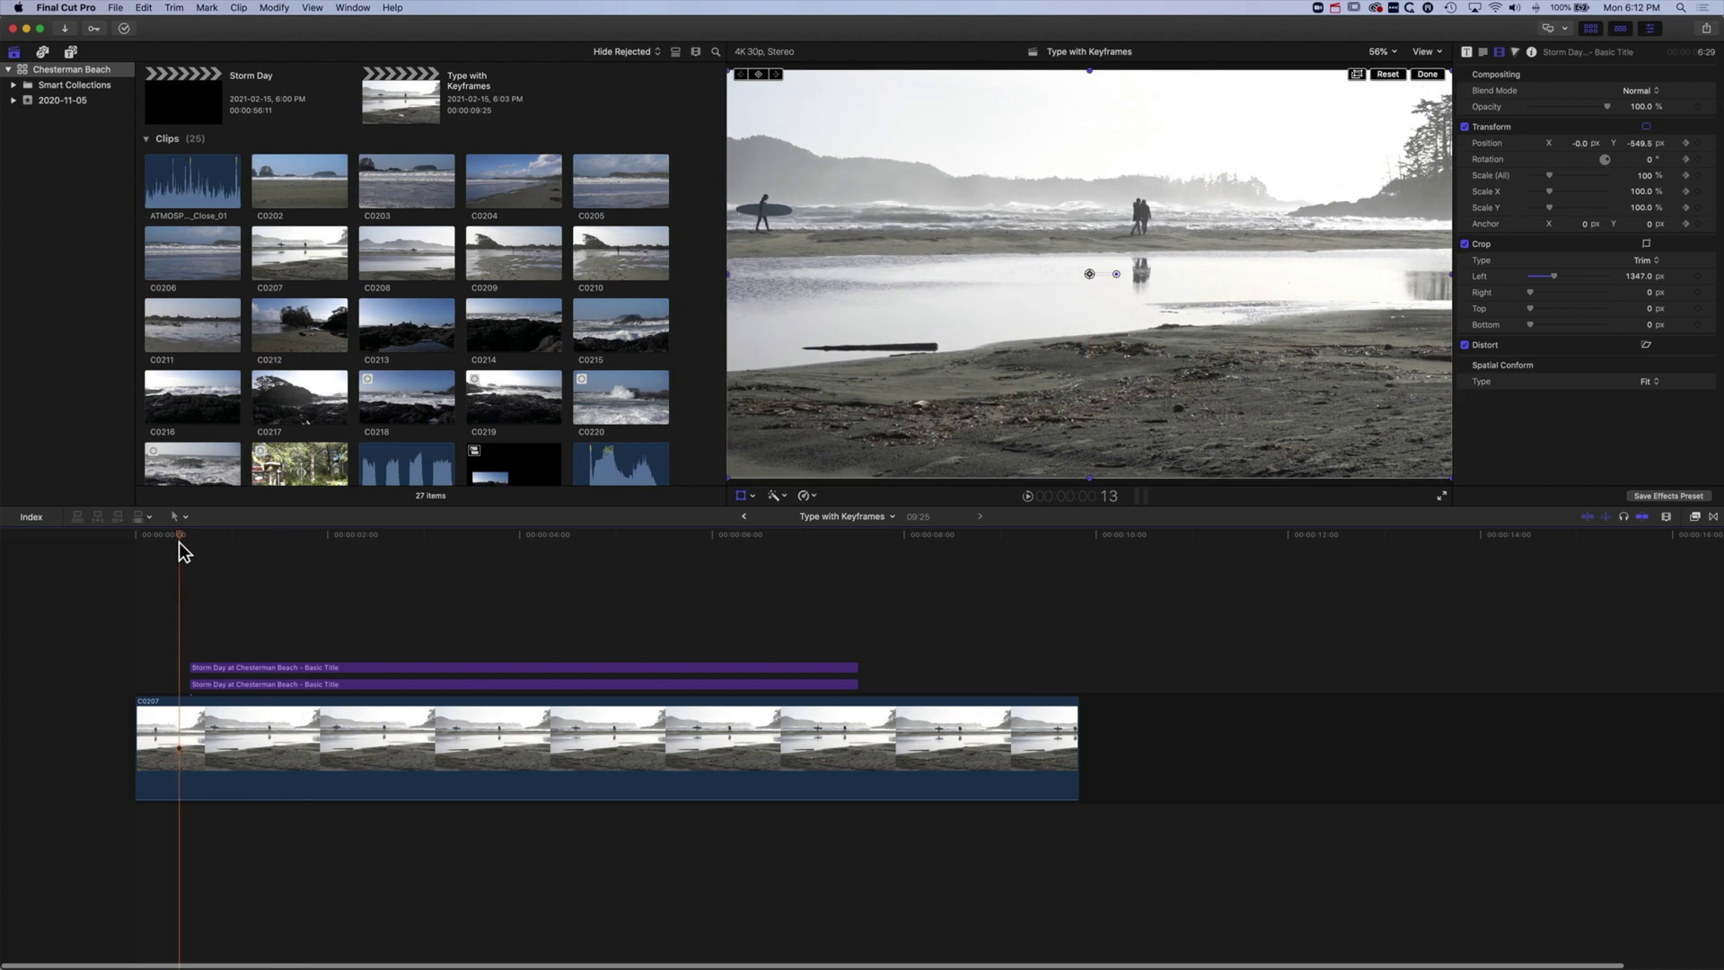
pyautogui.press('space')
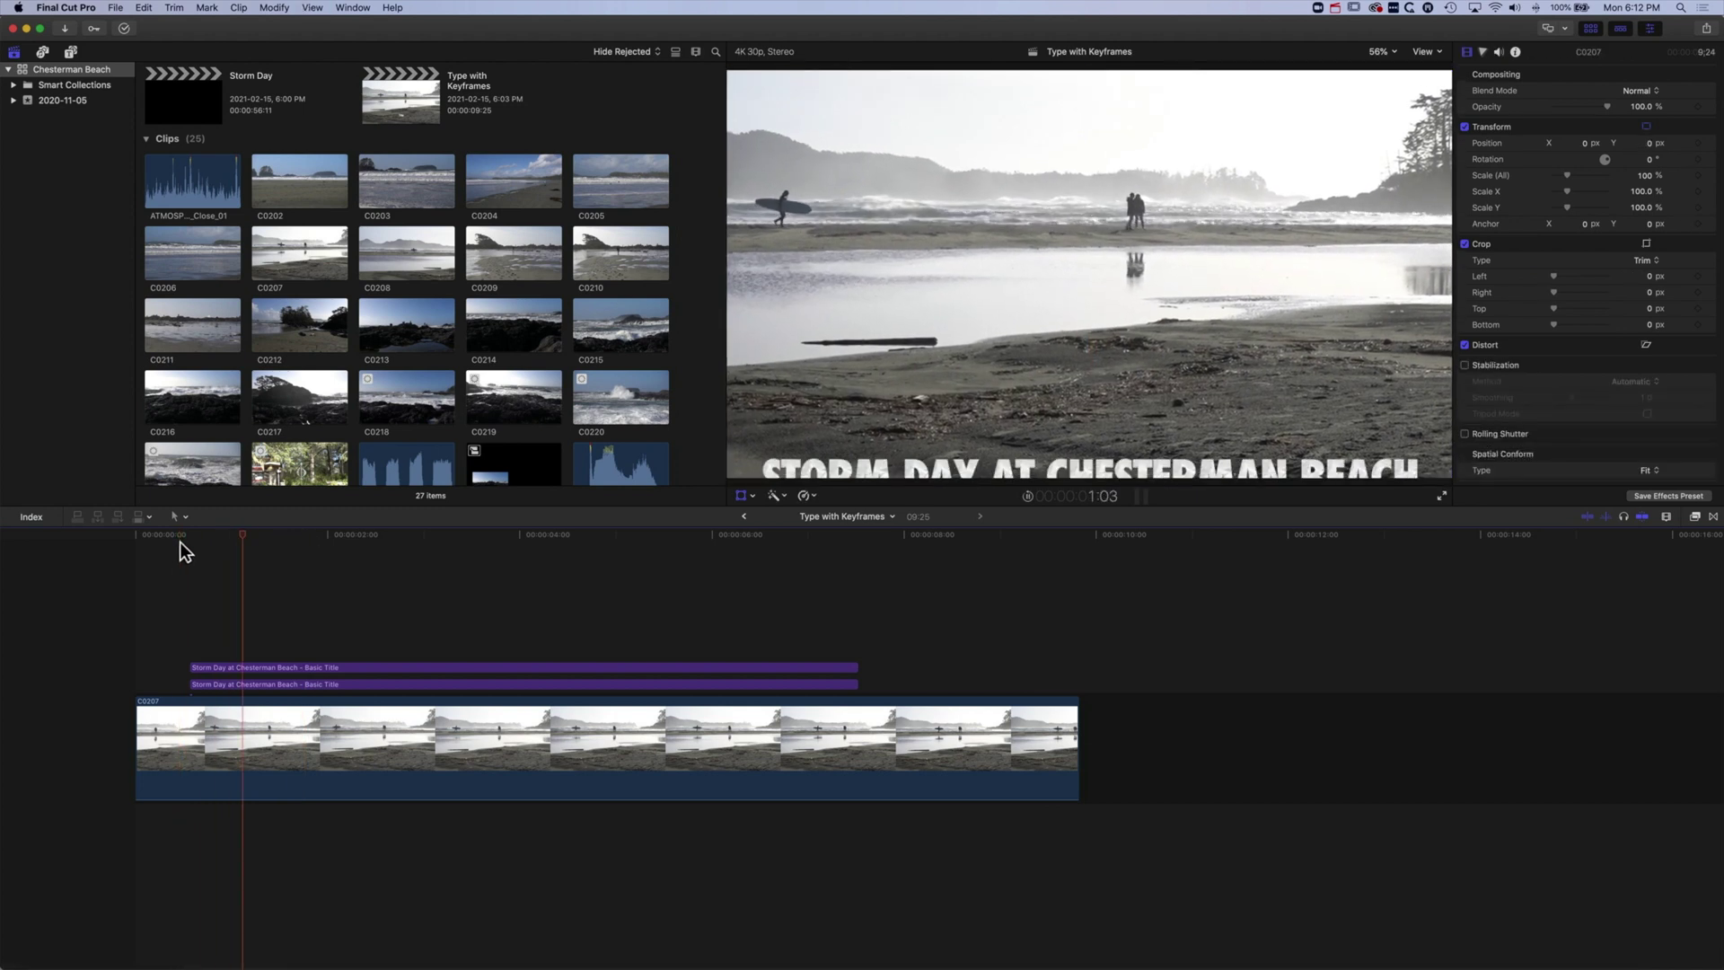
pyautogui.press('space')
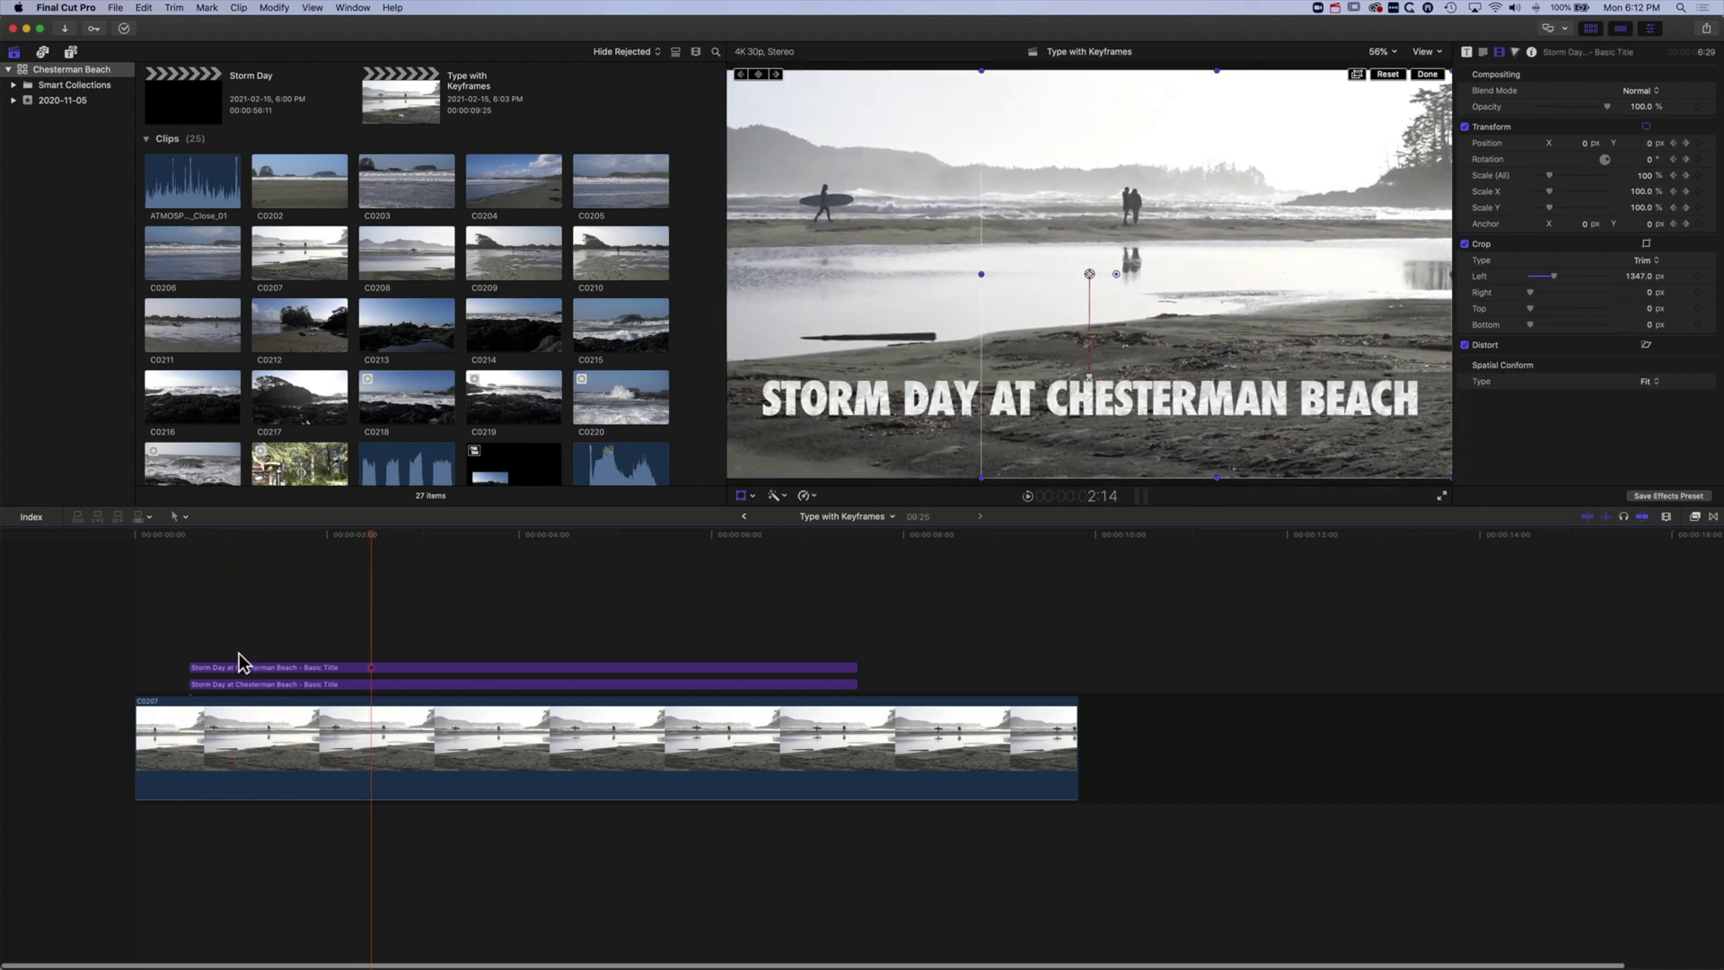
# - Shift the upper title's two fly-in Transform keyframes later and preview the staggered entry
pyautogui.click(242, 668)
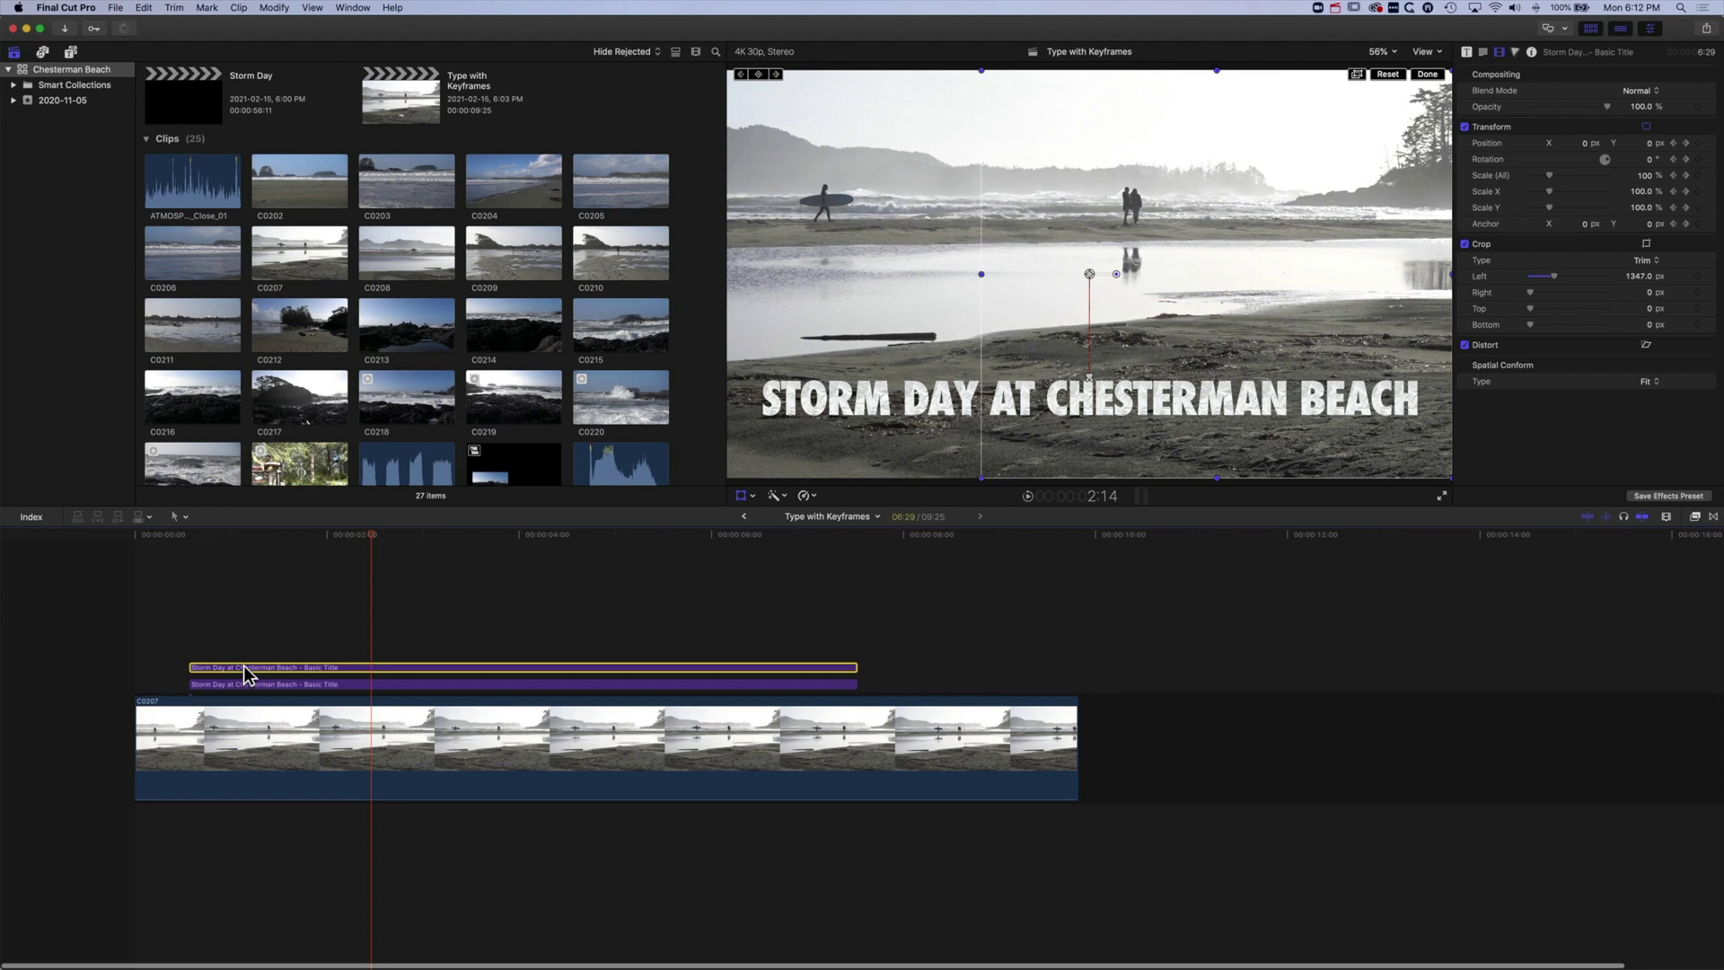
pyautogui.rightClick(244, 670)
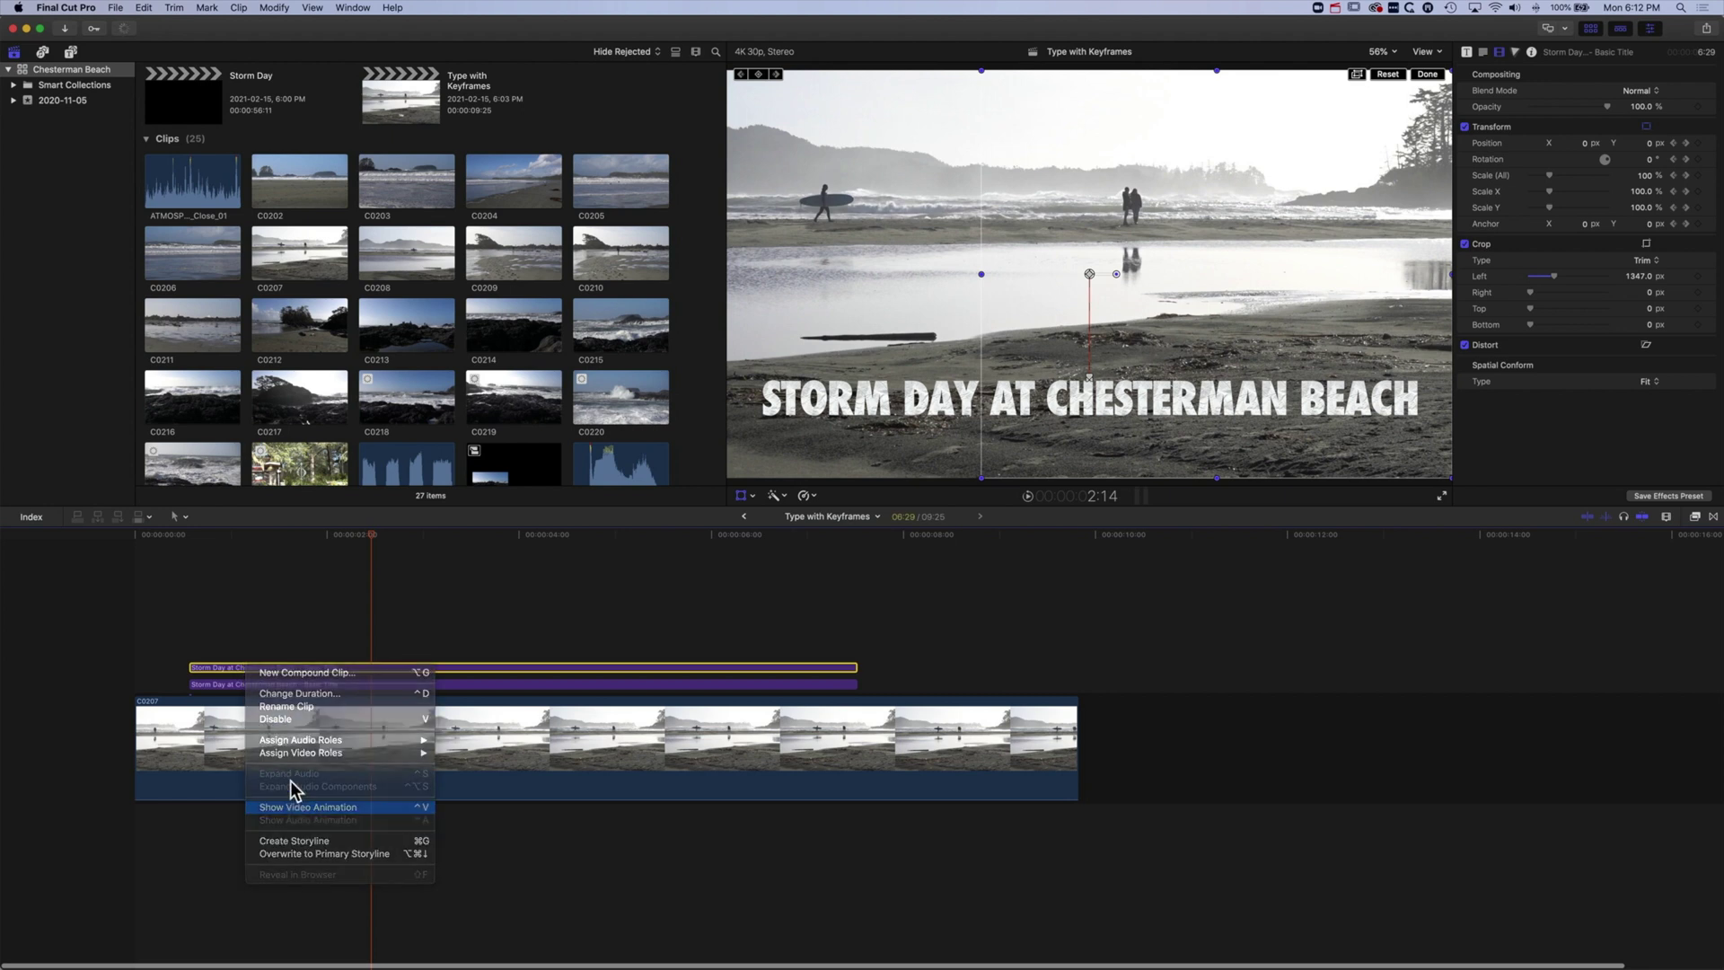
pyautogui.click(296, 806)
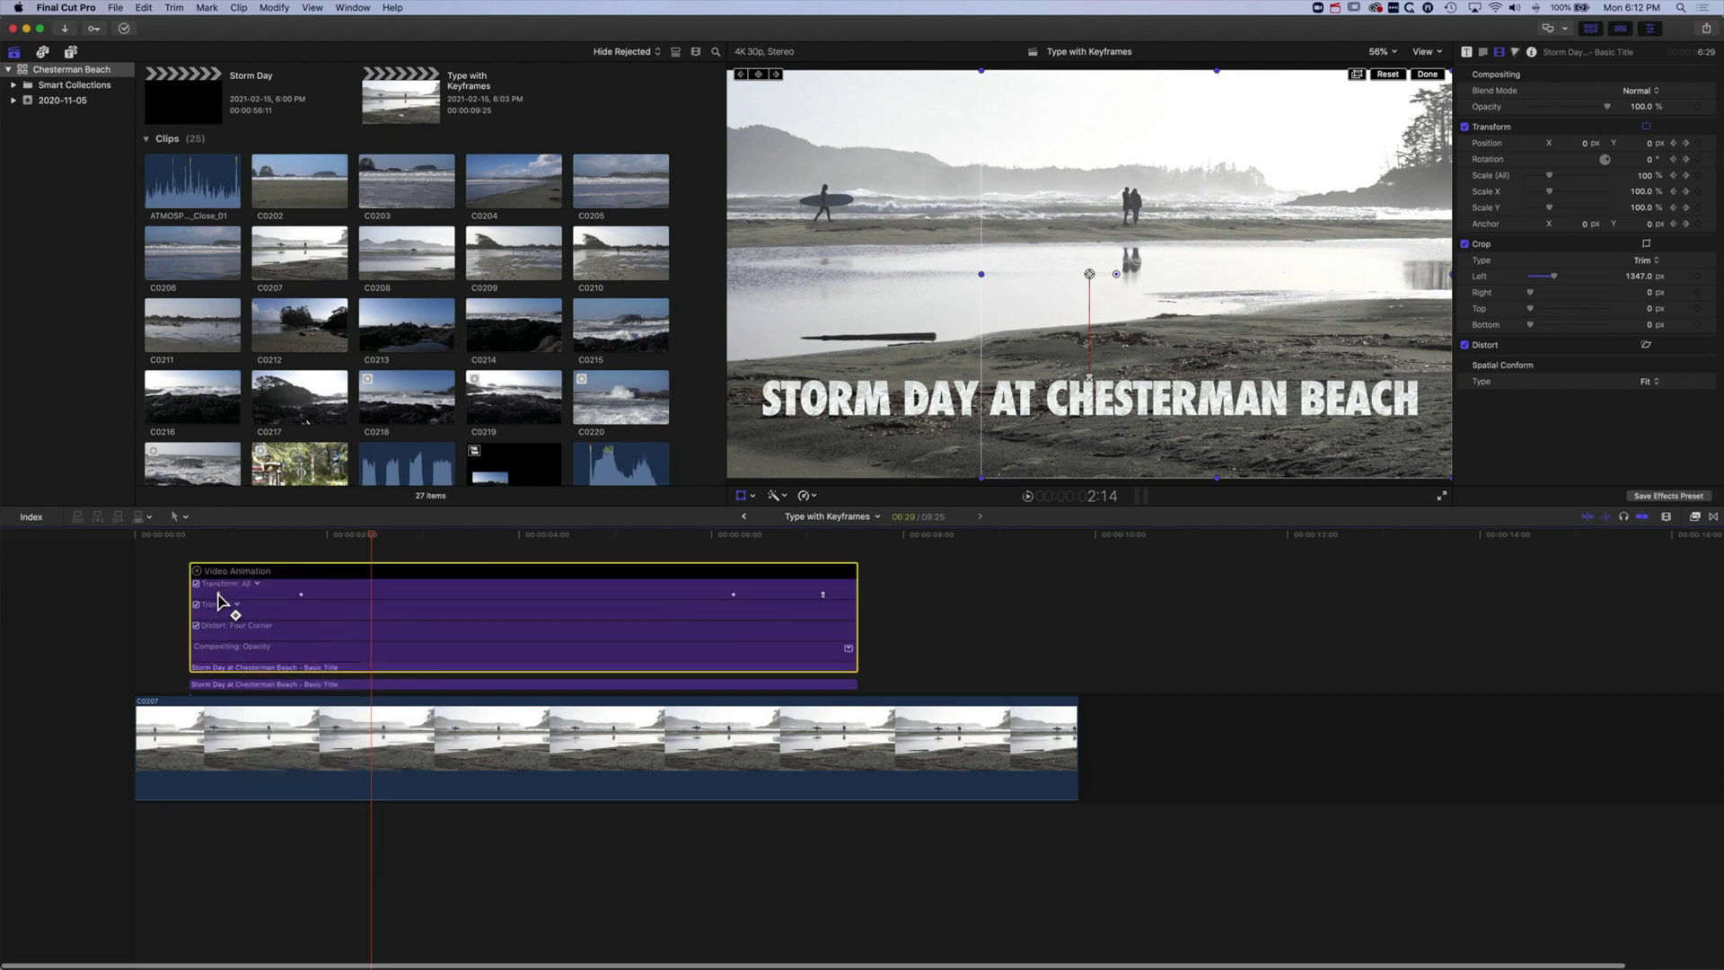
pyautogui.click(218, 594)
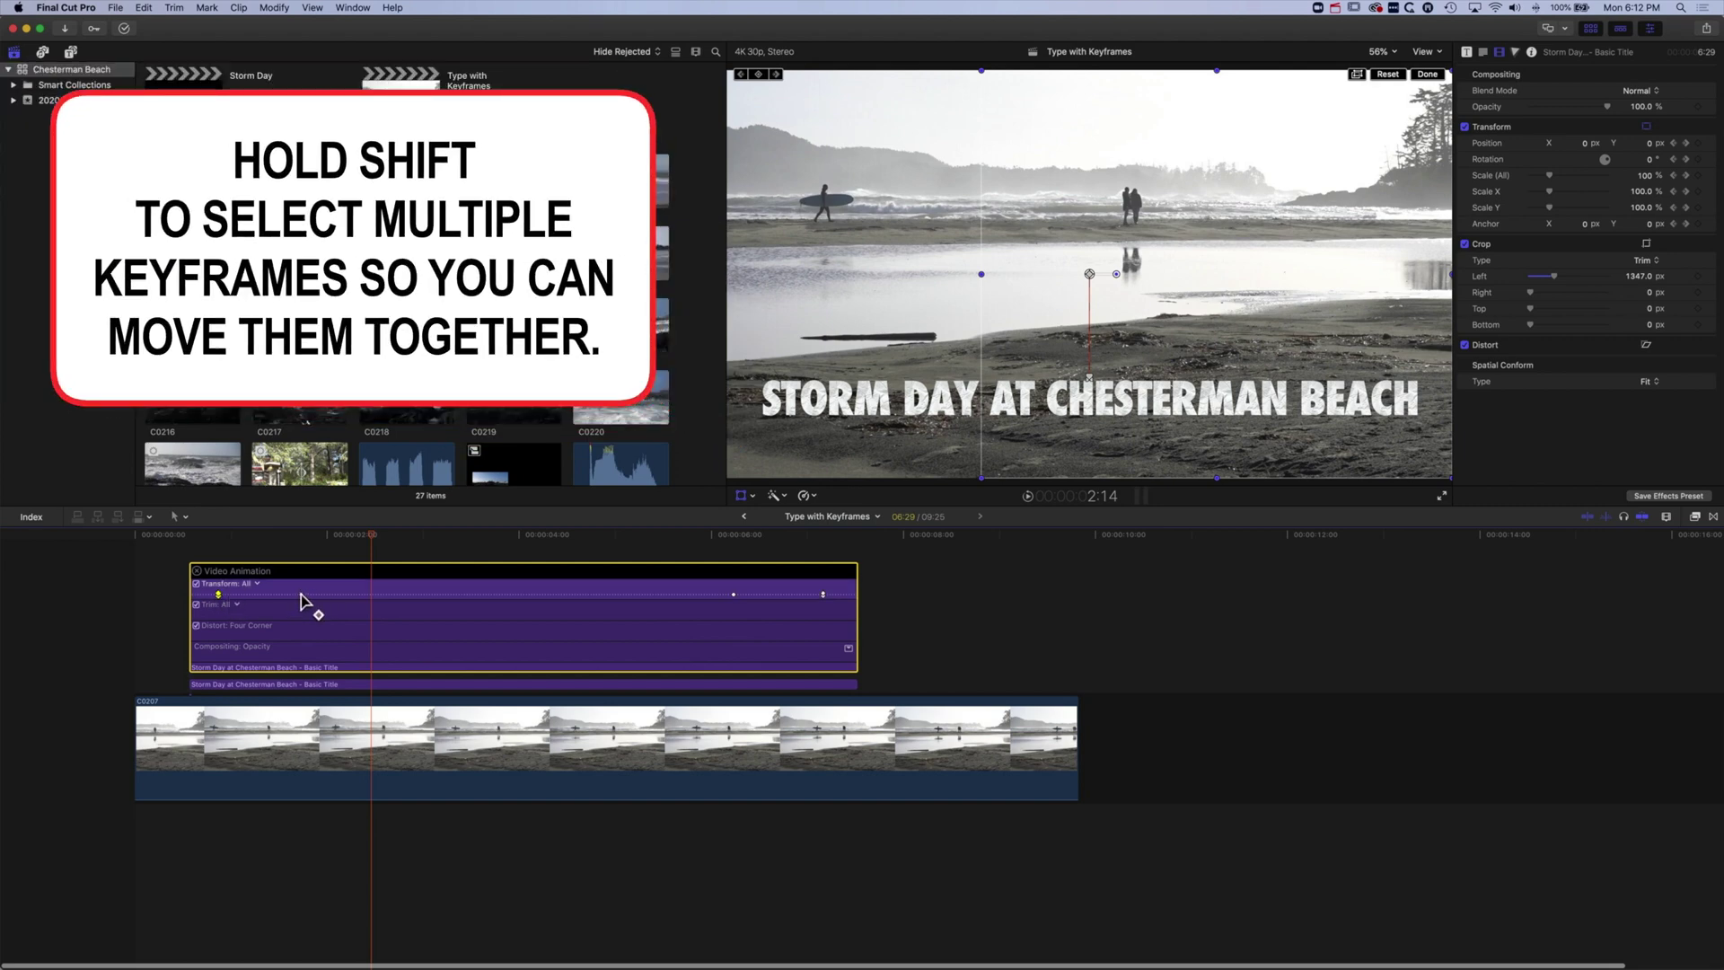
pyautogui.moveTo(301, 597); pyautogui.dragTo(372, 596)
pyautogui.click(176, 532)
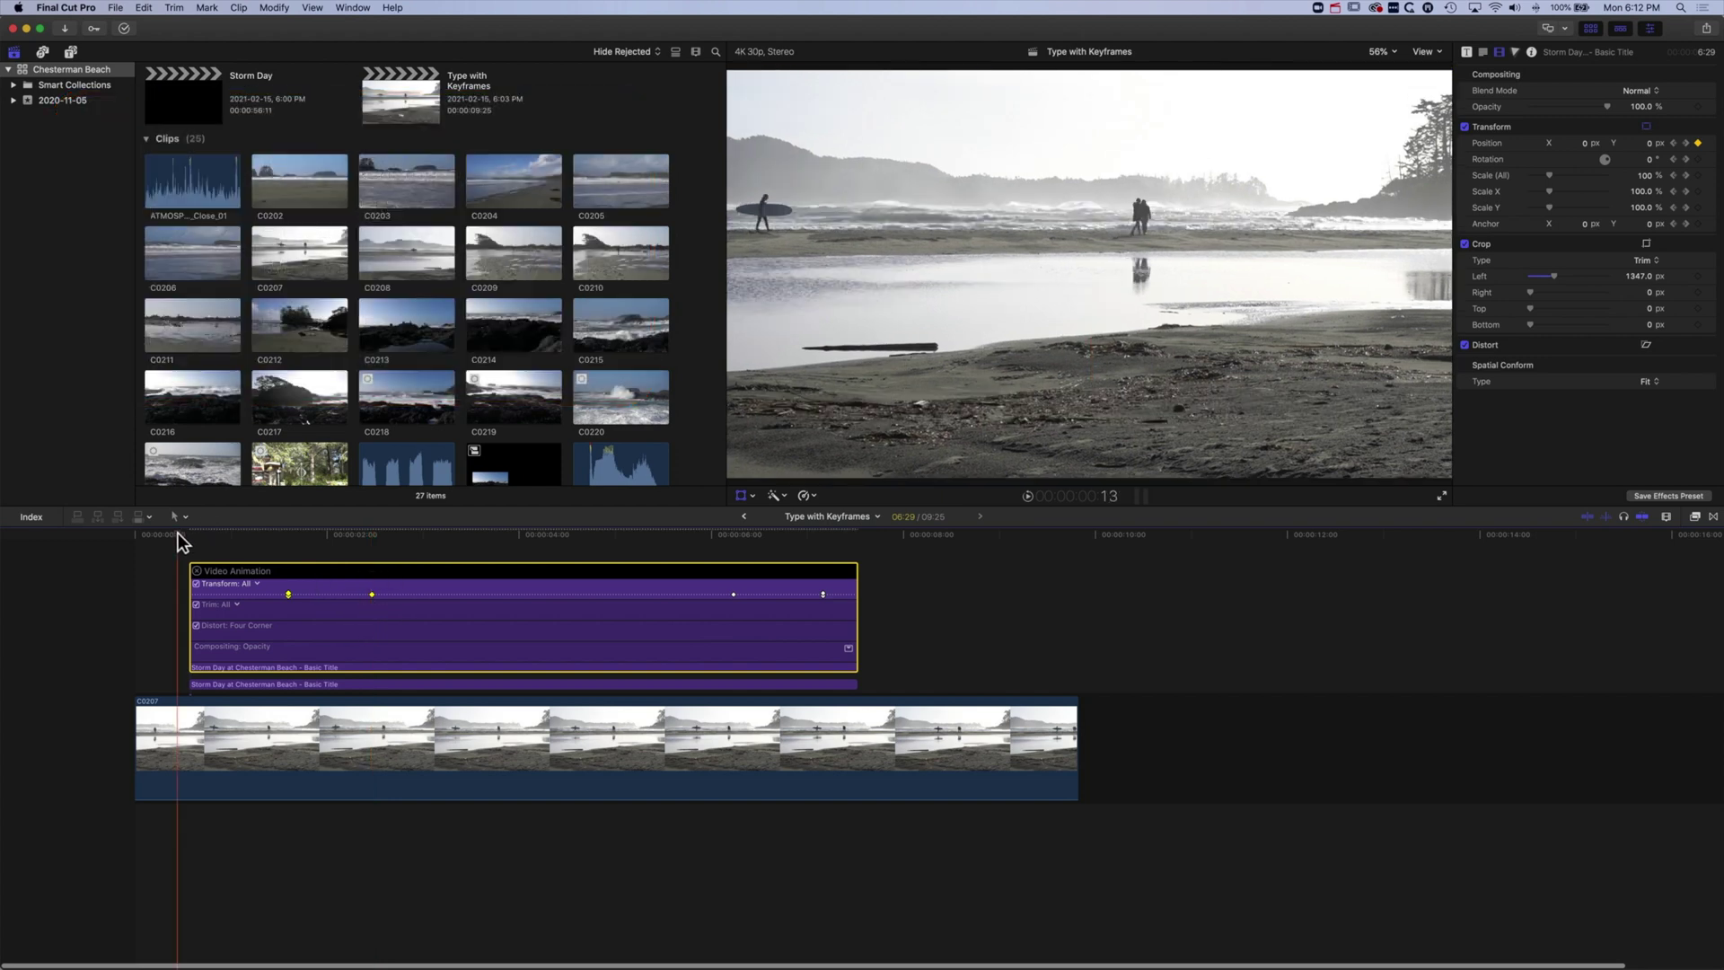
pyautogui.press('space')
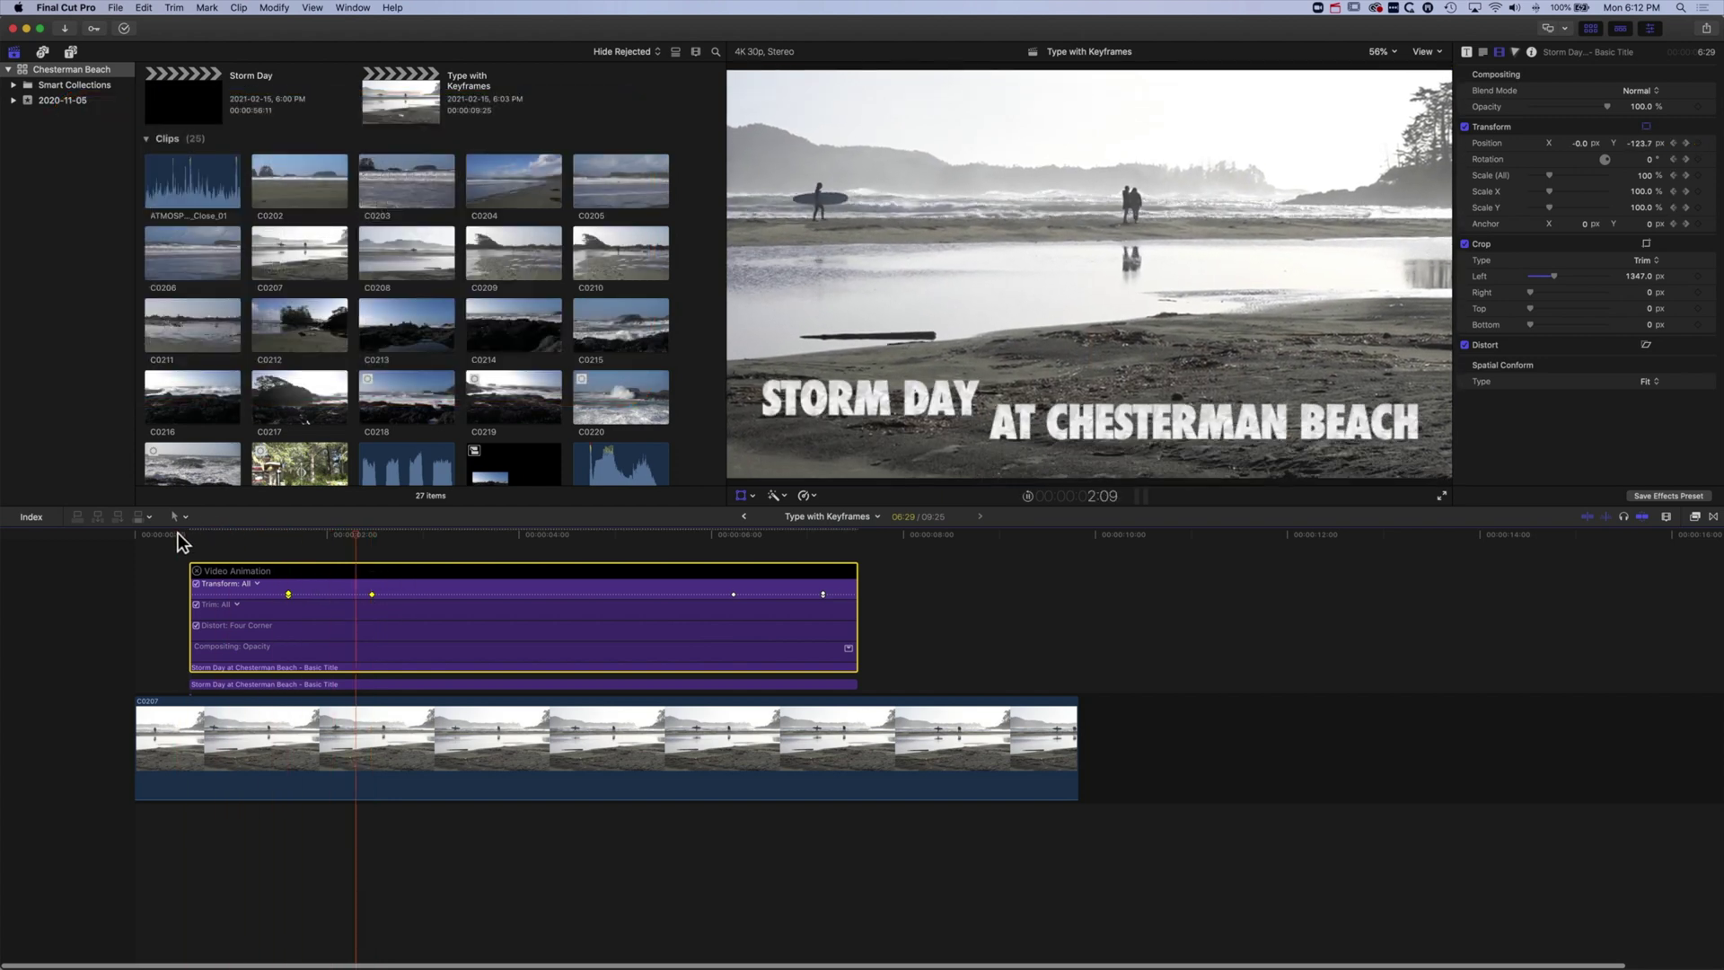
pyautogui.press('space')
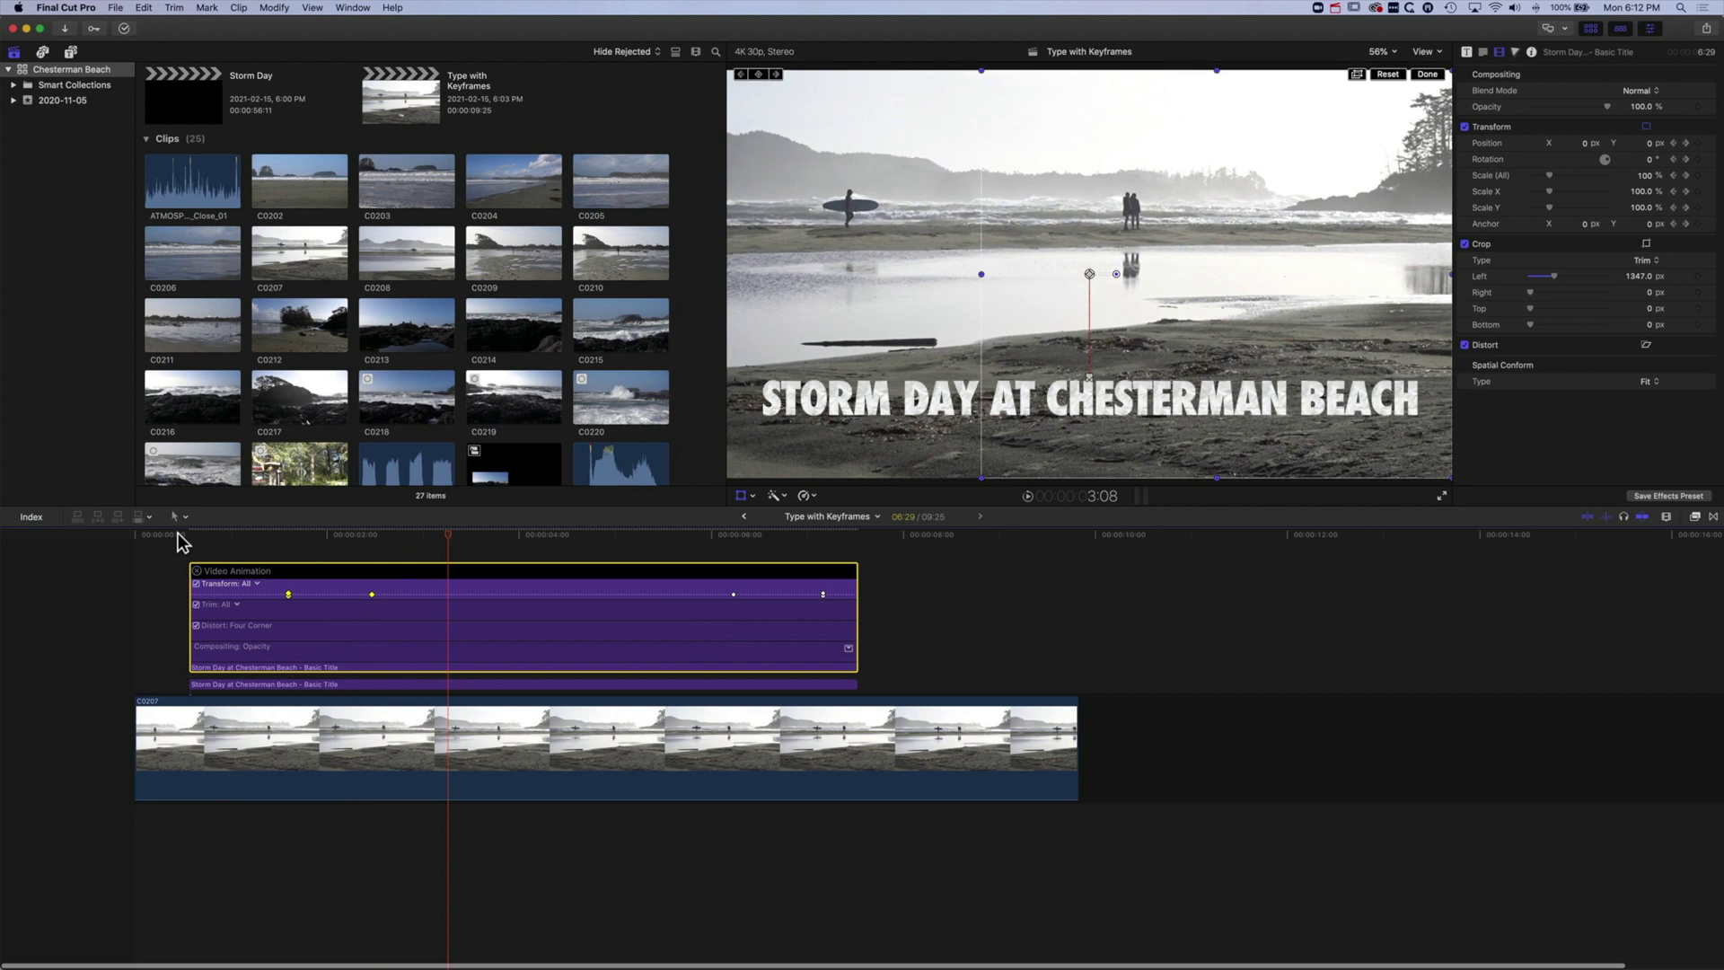
# - Show the lower title's keyframes and move both layers' fly-in Transform keyframes earlier
pyautogui.rightClick(260, 682)
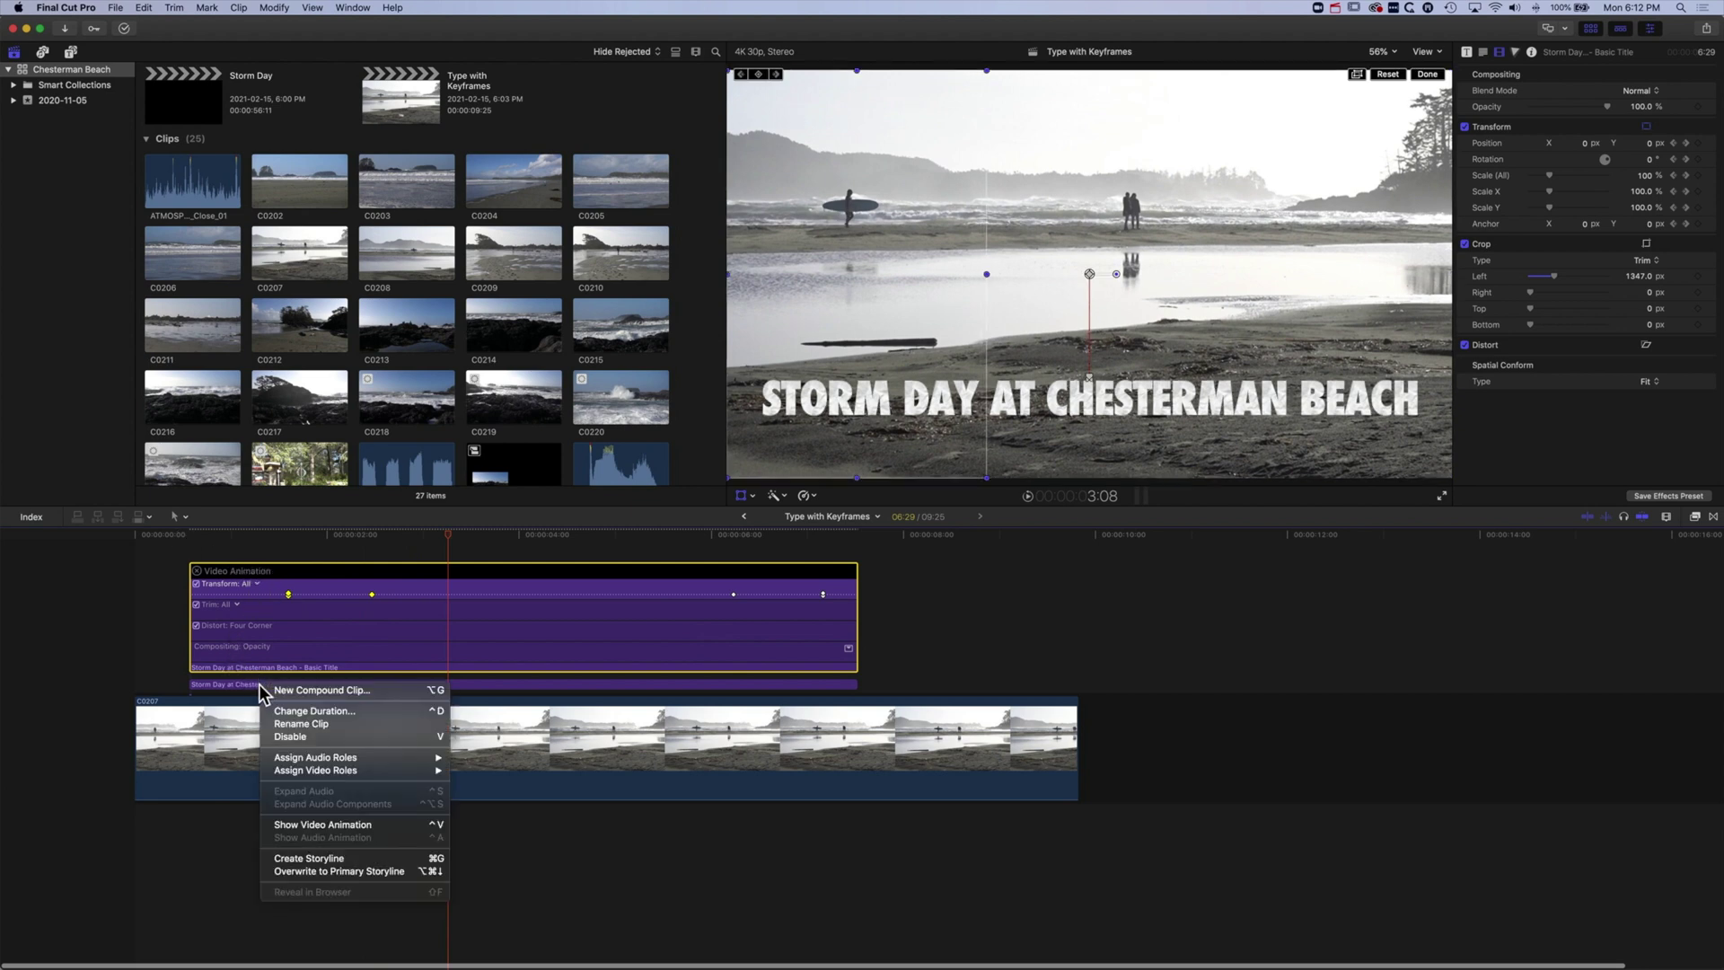
pyautogui.click(320, 824)
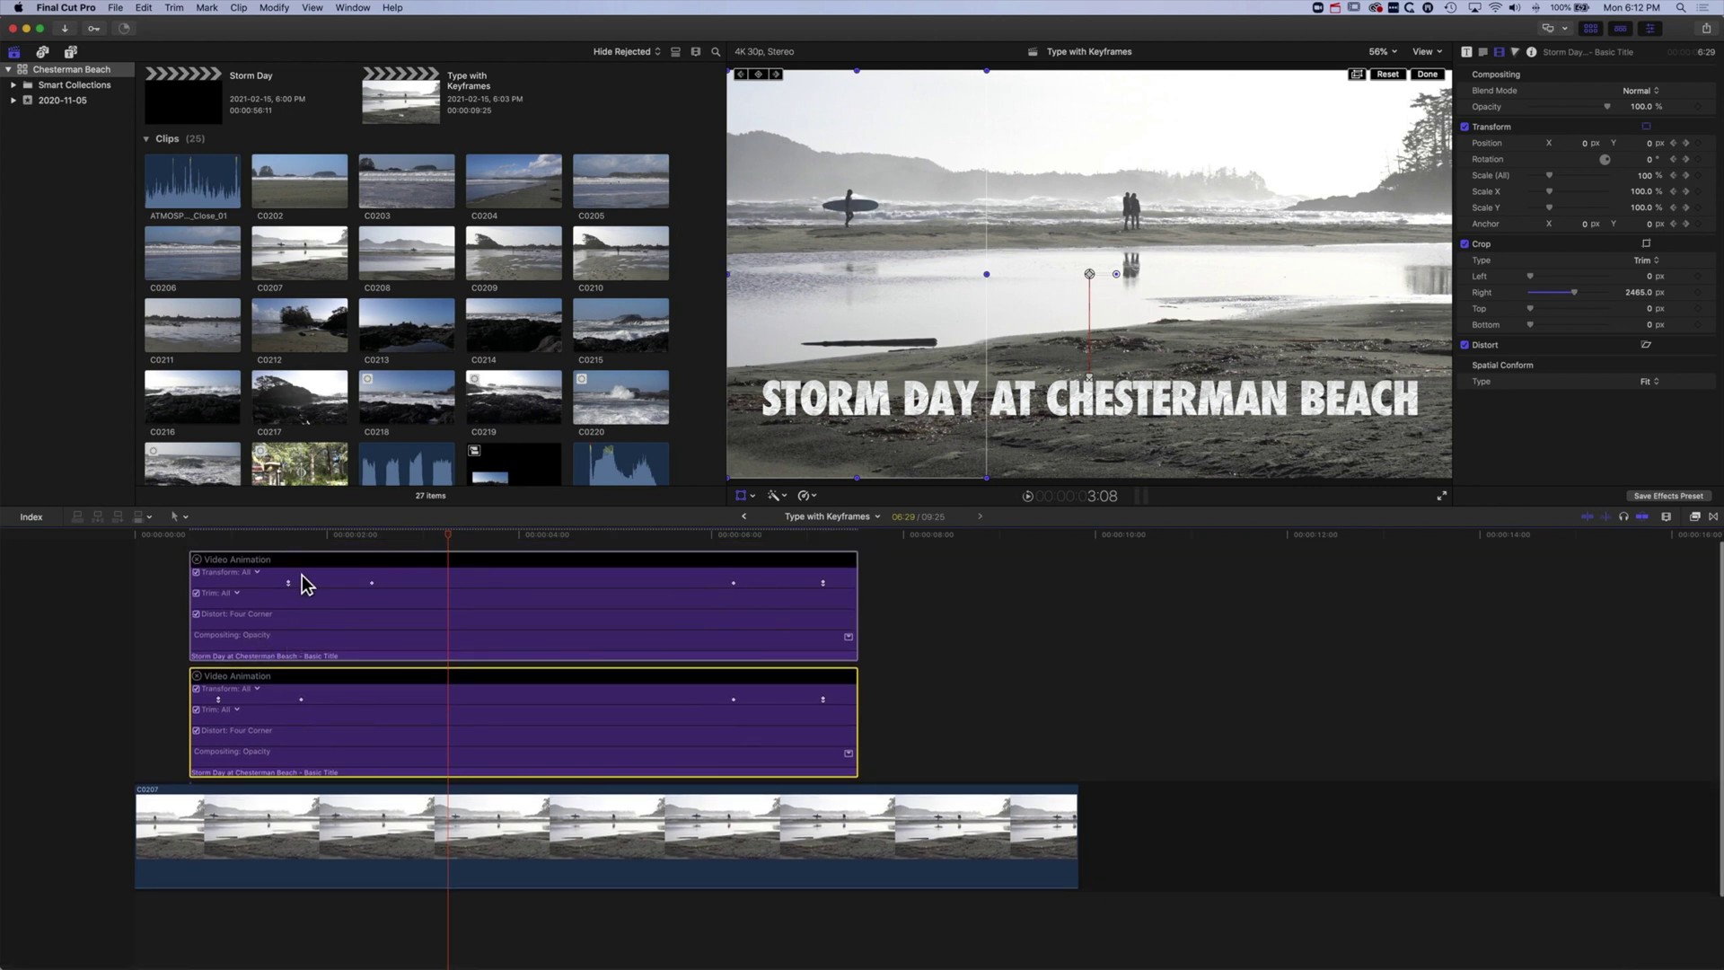
pyautogui.click(289, 584)
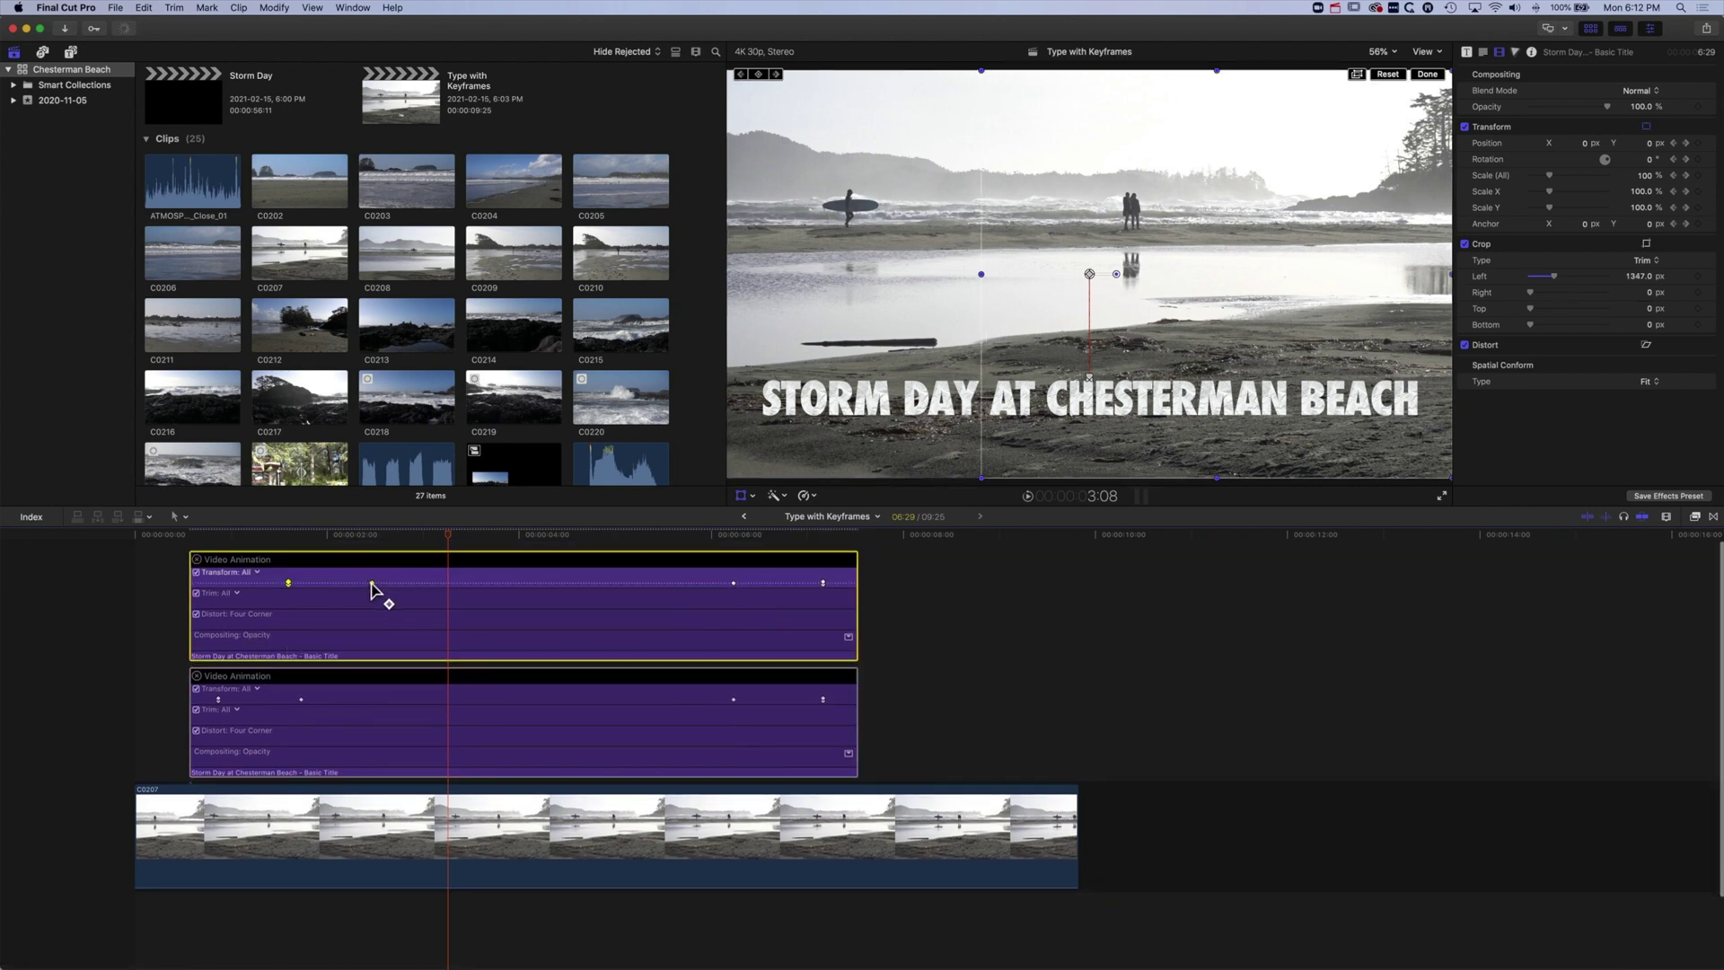
pyautogui.moveTo(371, 582); pyautogui.dragTo(350, 583)
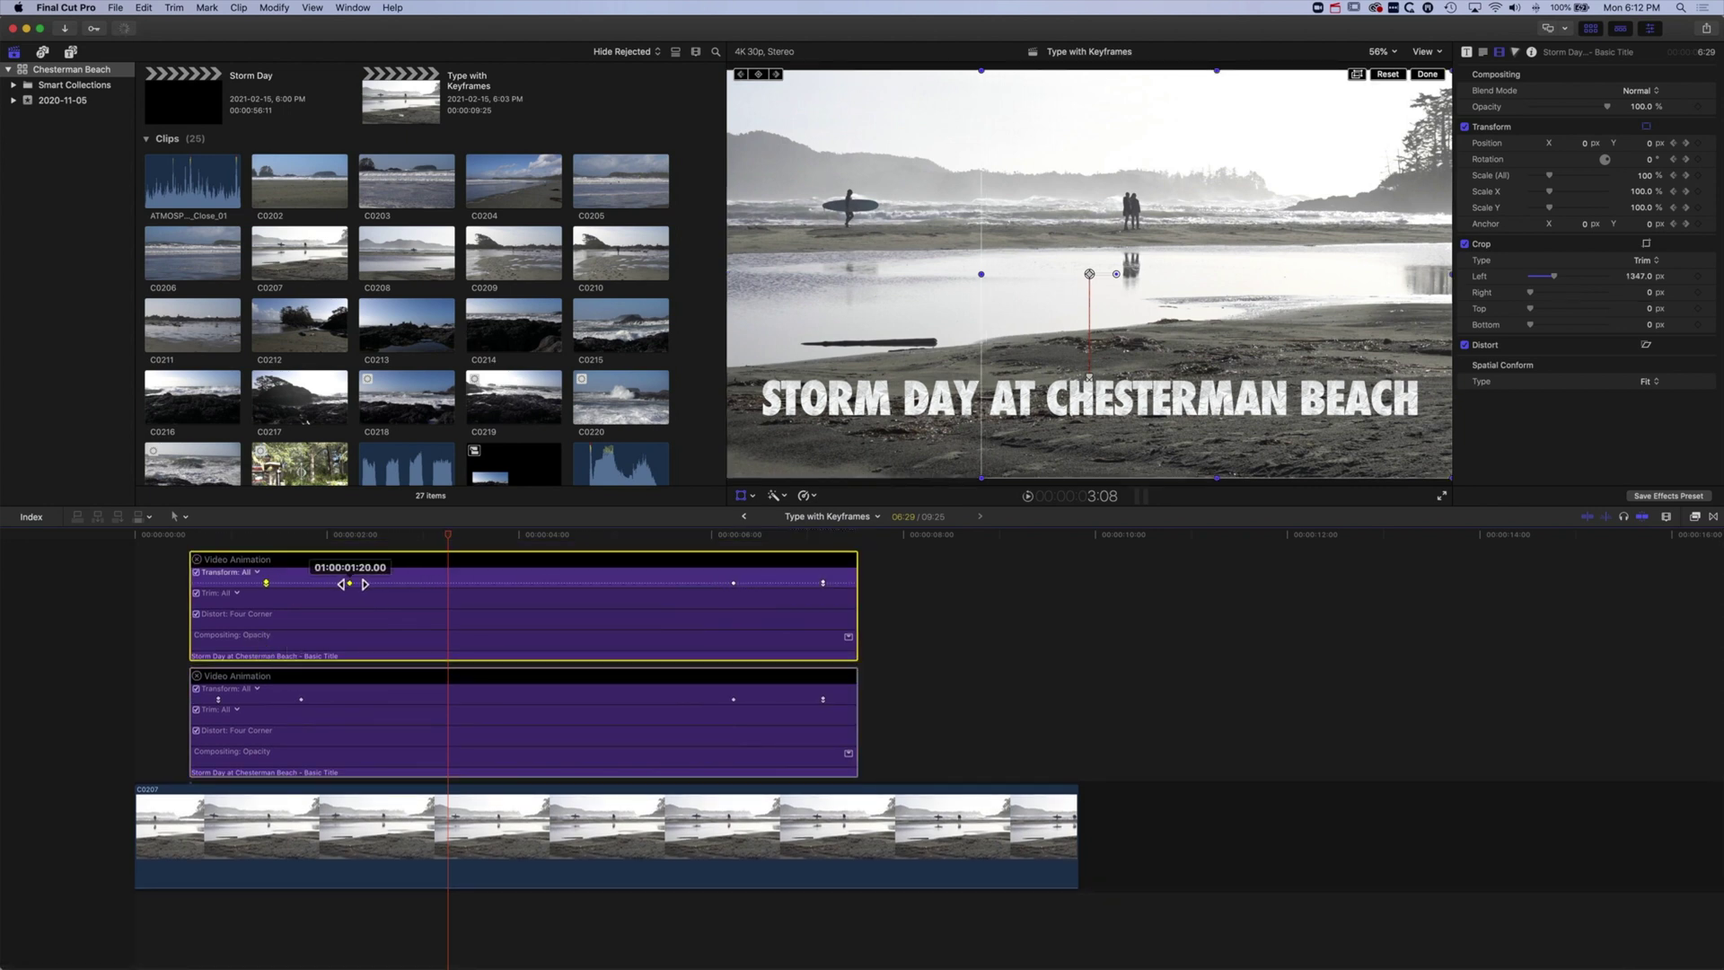
pyautogui.keyDown('alt'); pyautogui.click(299, 699); pyautogui.keyUp('alt')
pyautogui.moveTo(299, 699); pyautogui.dragTo(269, 700)
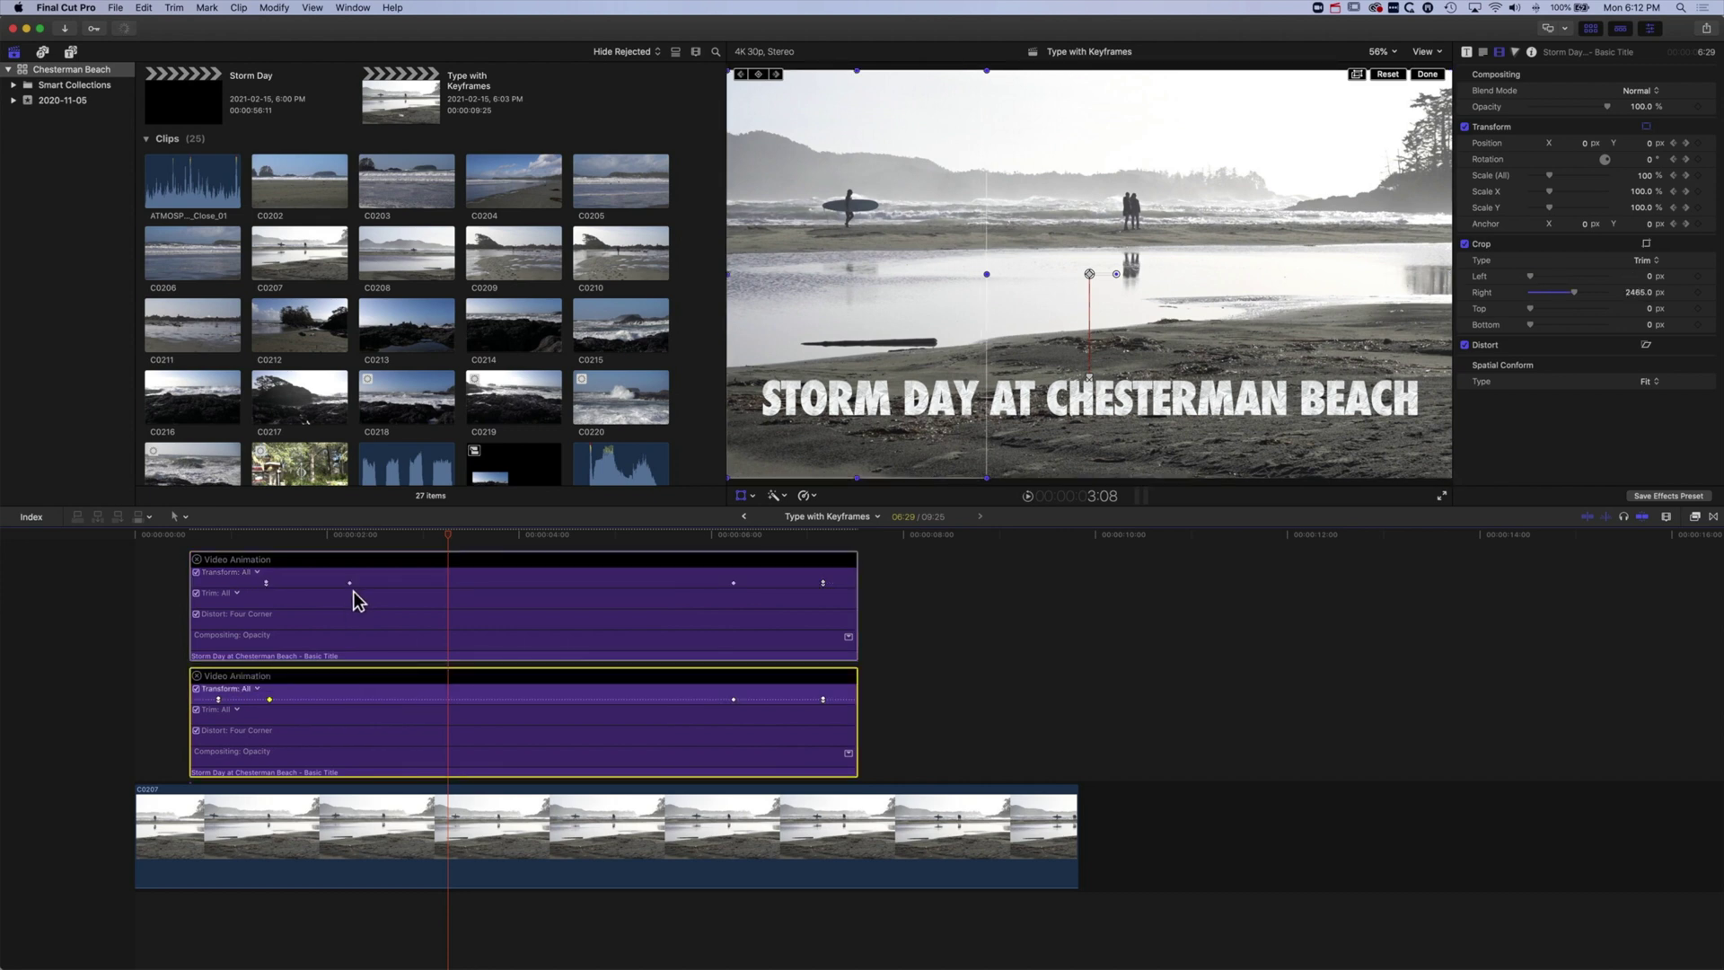
pyautogui.moveTo(349, 582); pyautogui.dragTo(313, 582)
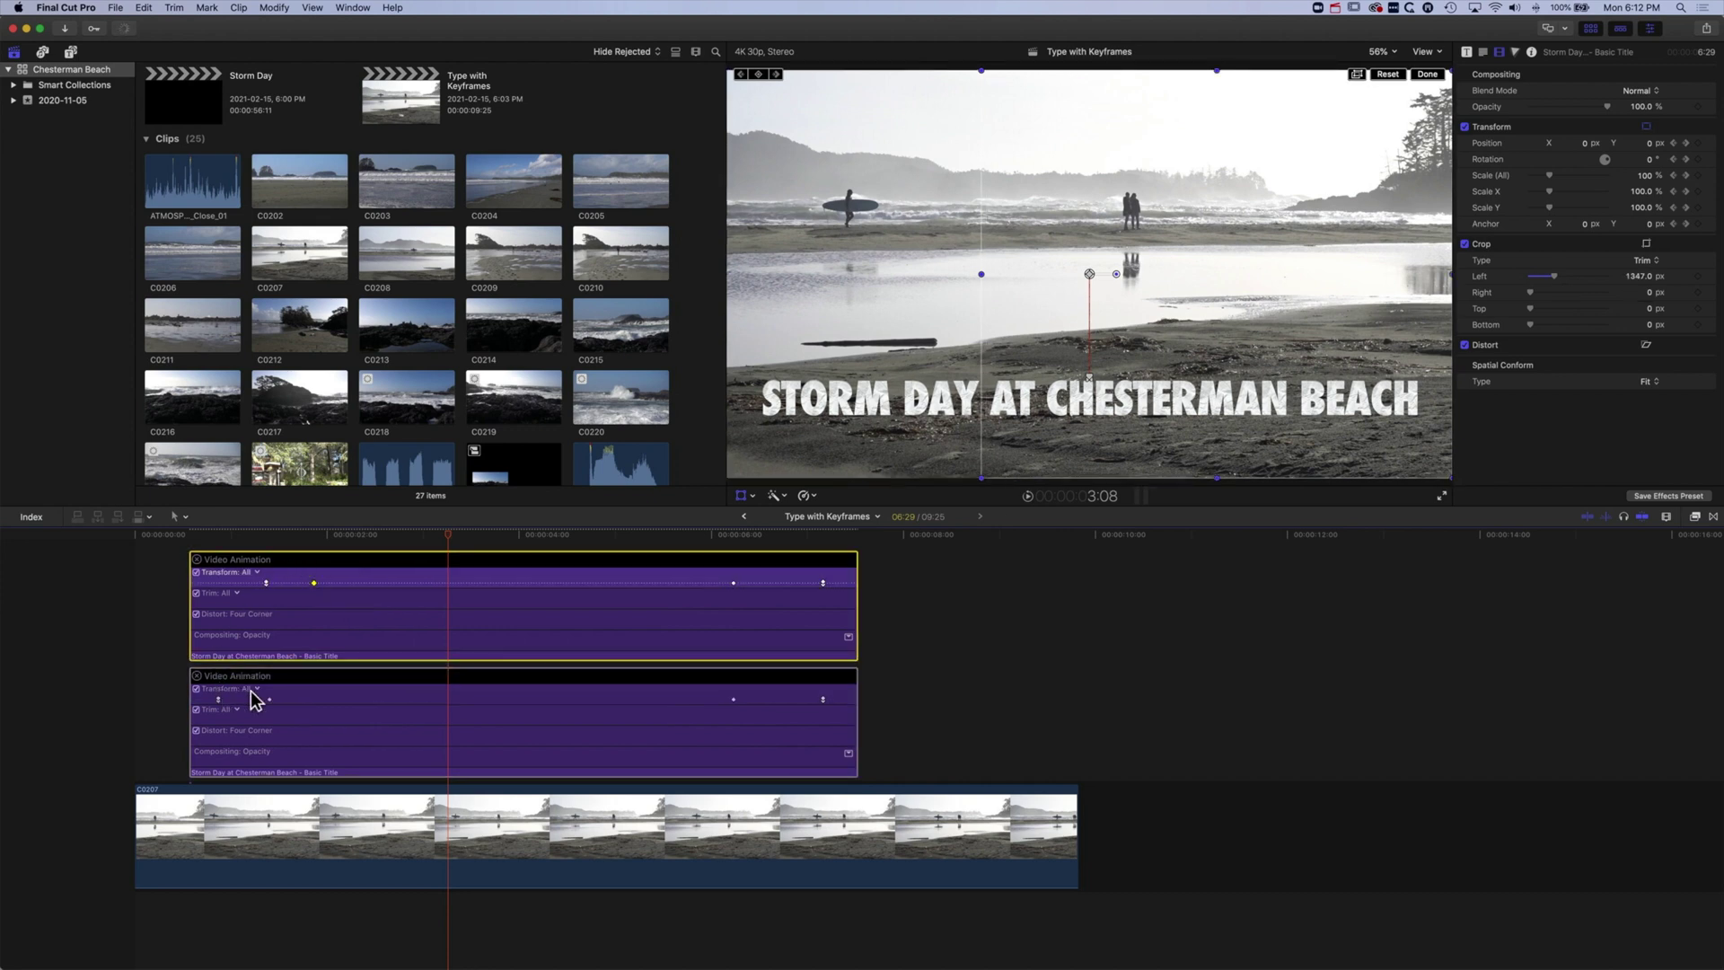
# - Play the revised two-layer title animation from near the start
pyautogui.click(168, 535)
pyautogui.press('space')
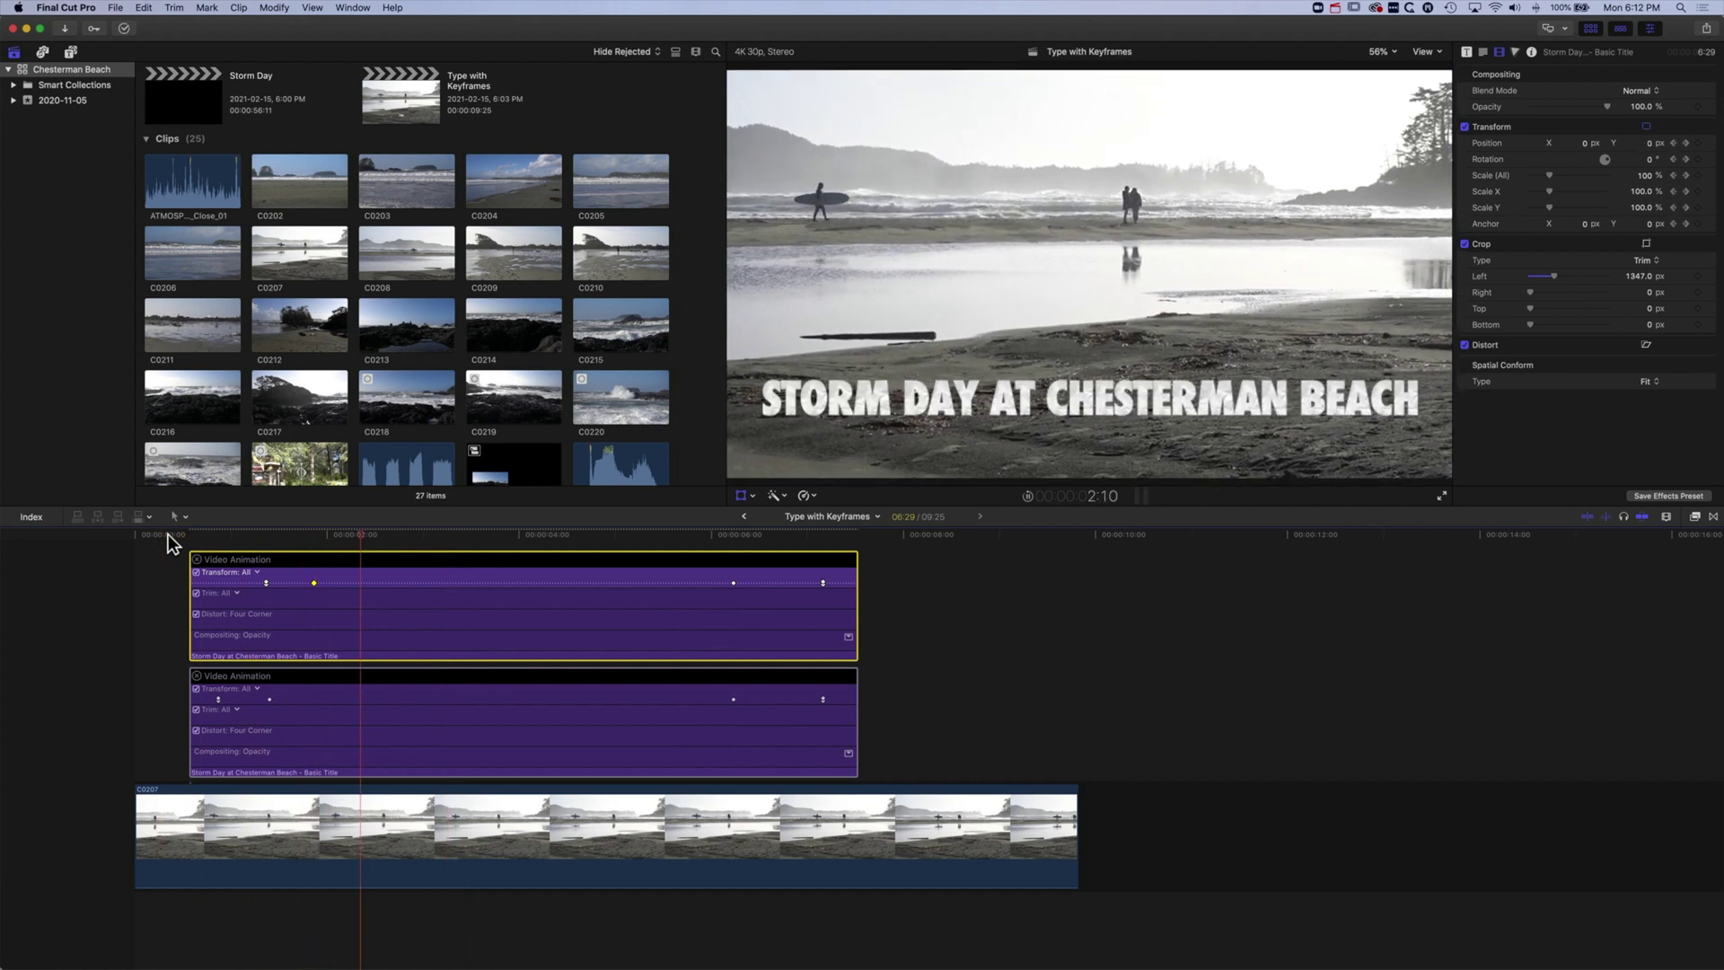
pyautogui.press('space')
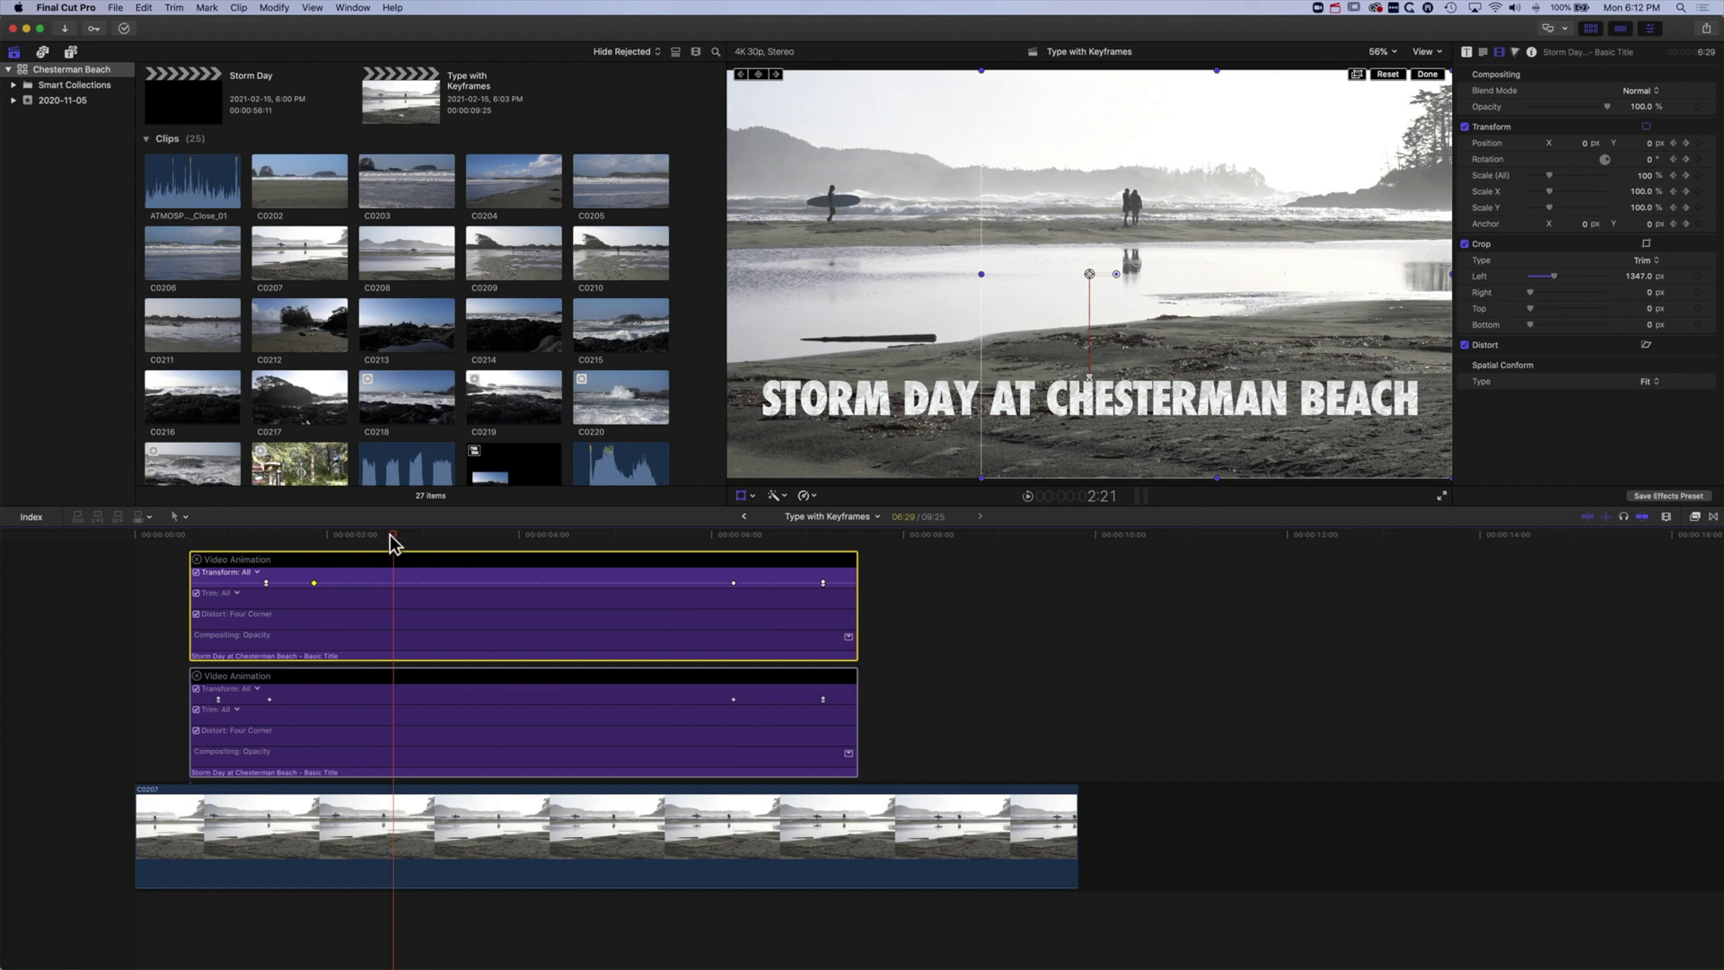
# - Scrub back and step to the upper title's previous keyframe at 1:11, Position Y -549.5
pyautogui.moveTo(390, 535); pyautogui.dragTo(267, 537)
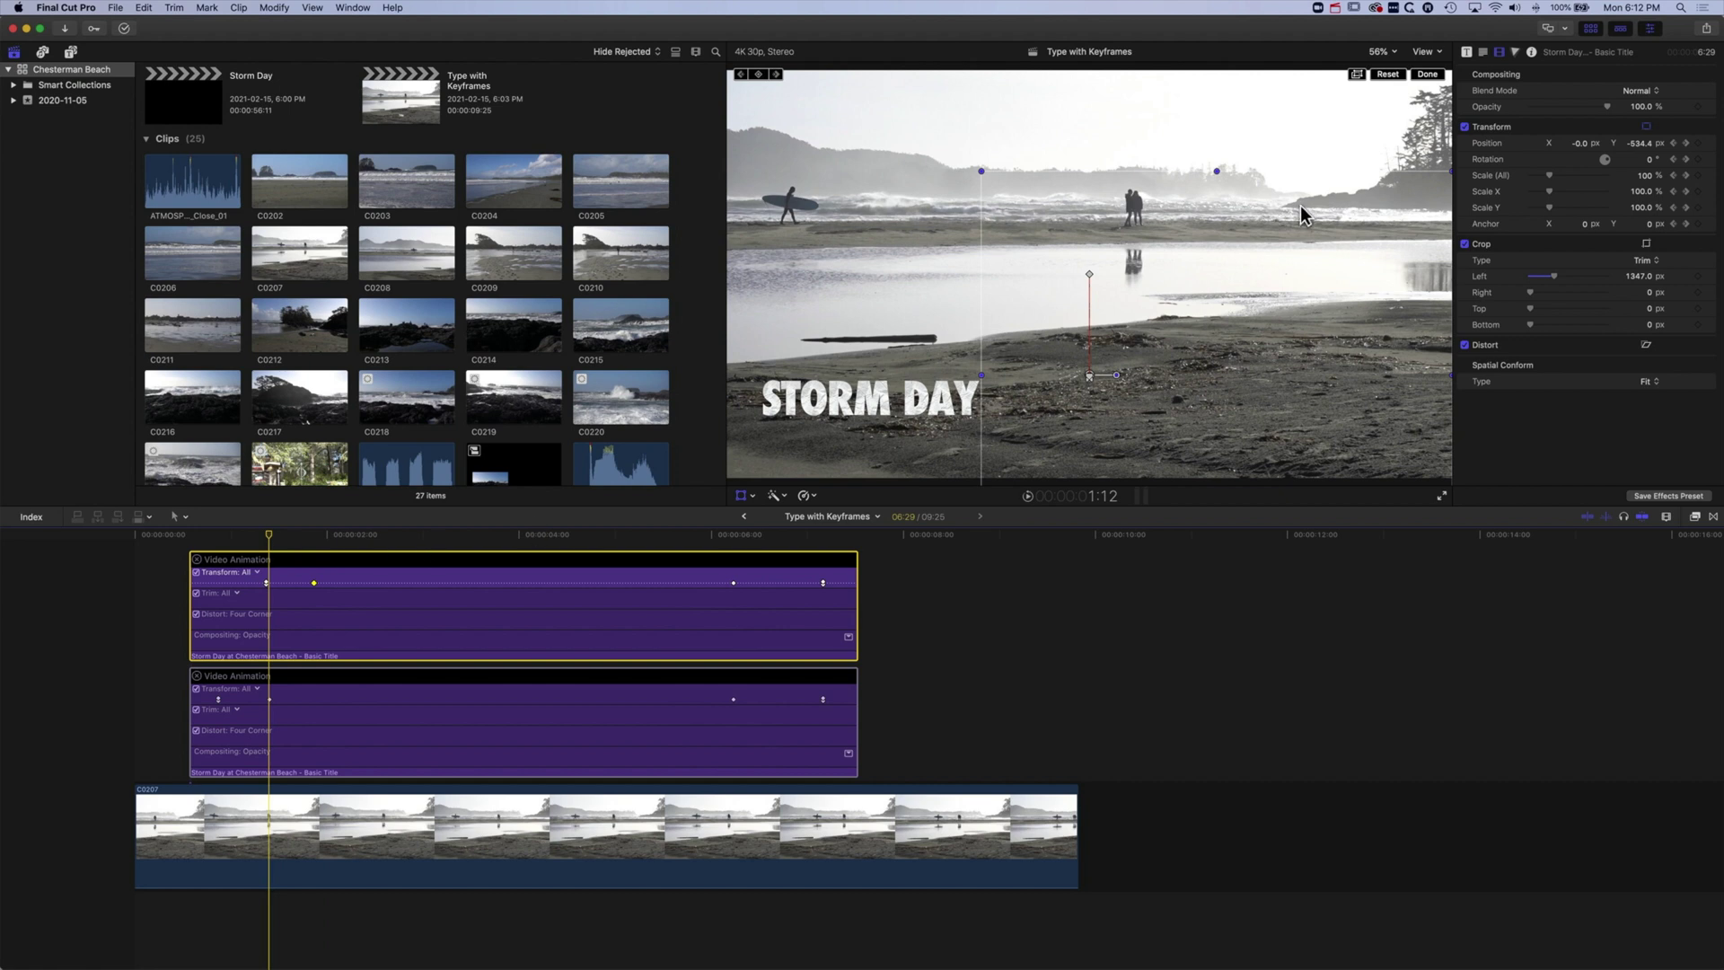
pyautogui.click(1673, 160)
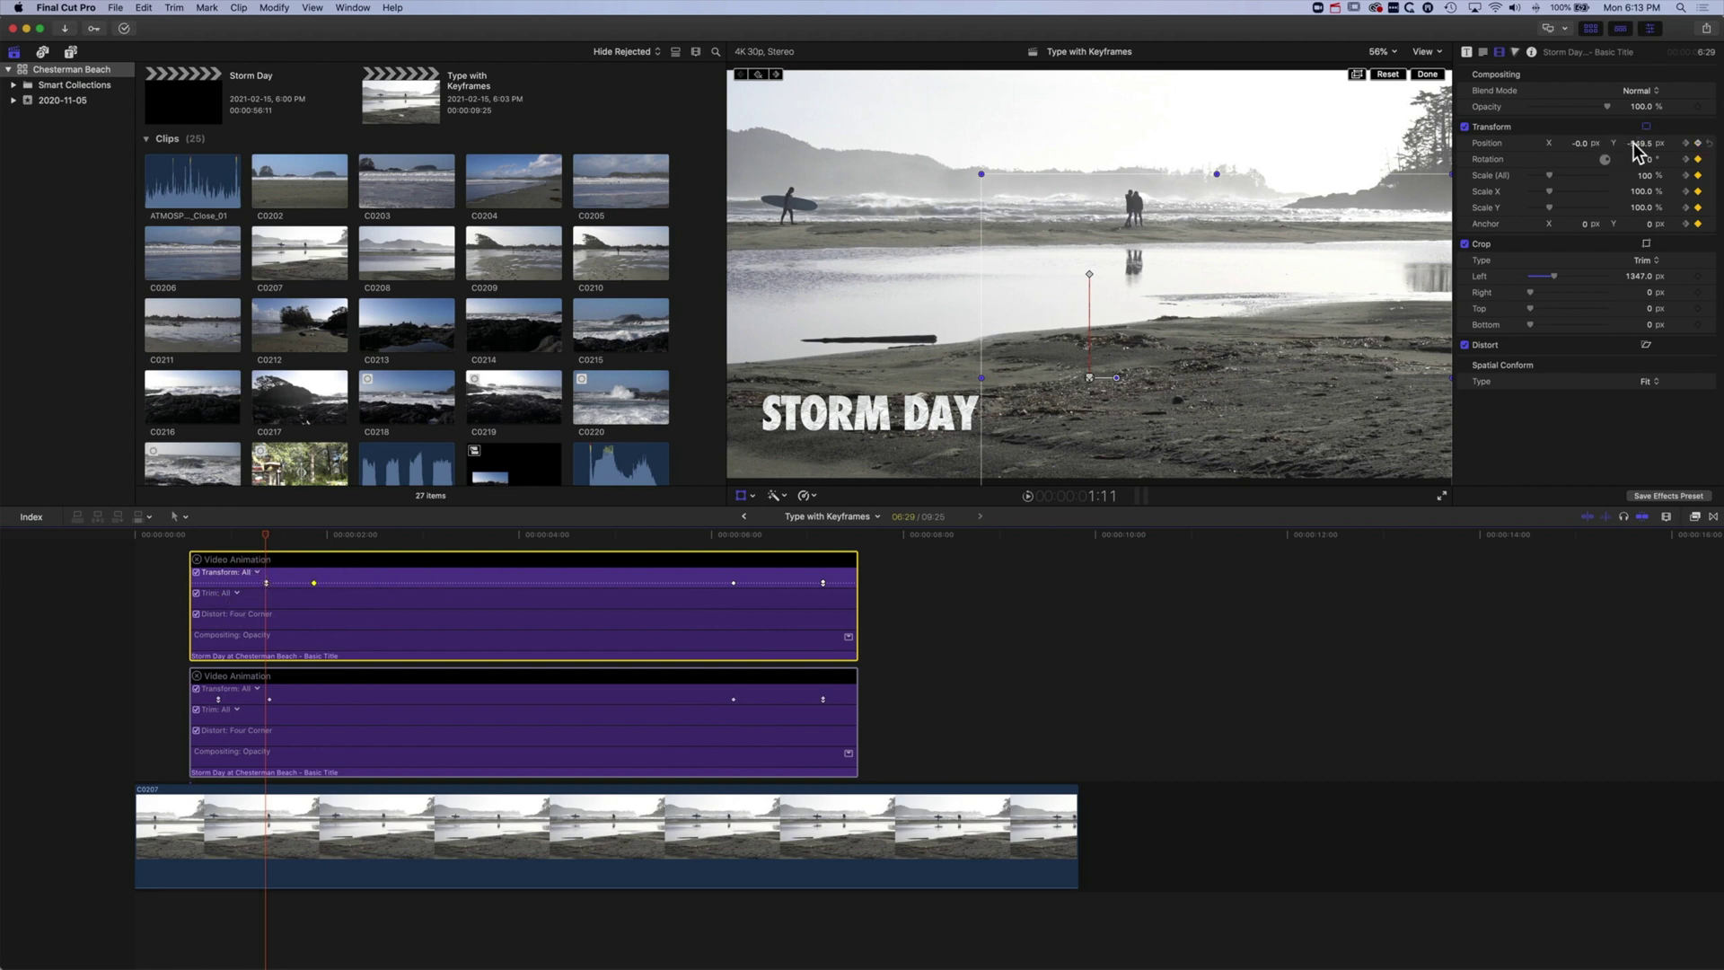
# - Adjust Position Y to level the second line beside STORM DAY, then play from the start
pyautogui.moveTo(1644, 151)
pyautogui.mouseDown()
pyautogui.moveTo(1649, 95)
pyautogui.moveTo(1586, 153)
pyautogui.moveTo(1640, 150)
pyautogui.mouseUp()
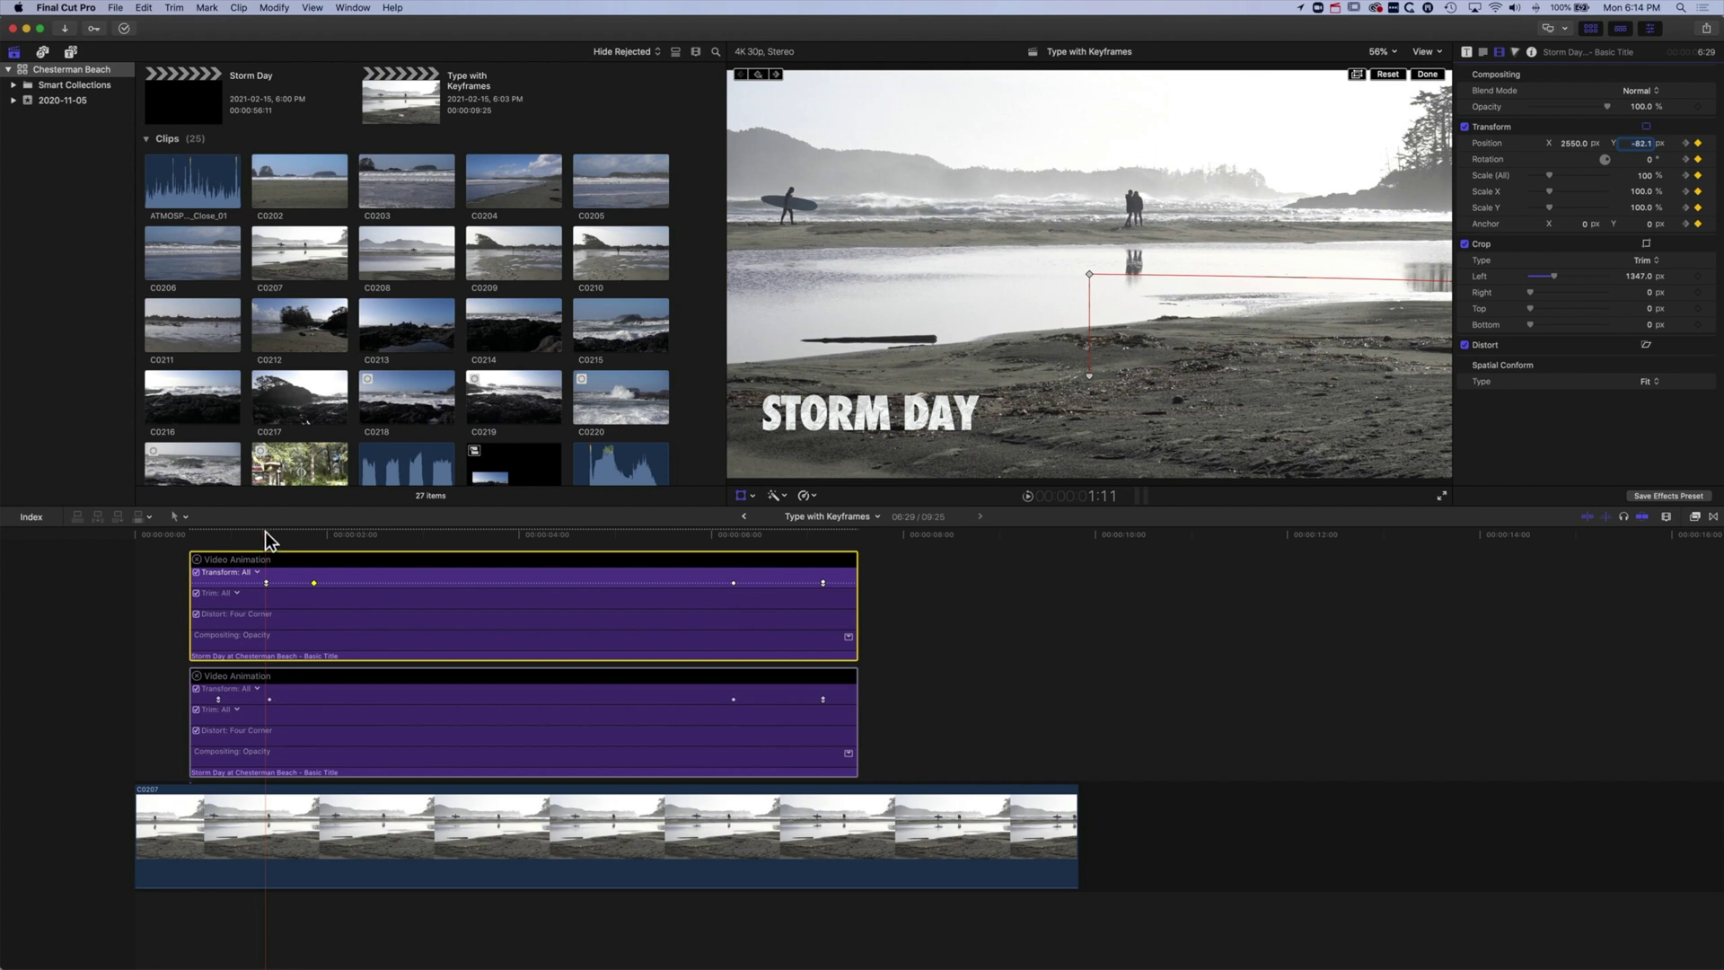
pyautogui.moveTo(267, 533); pyautogui.dragTo(164, 535)
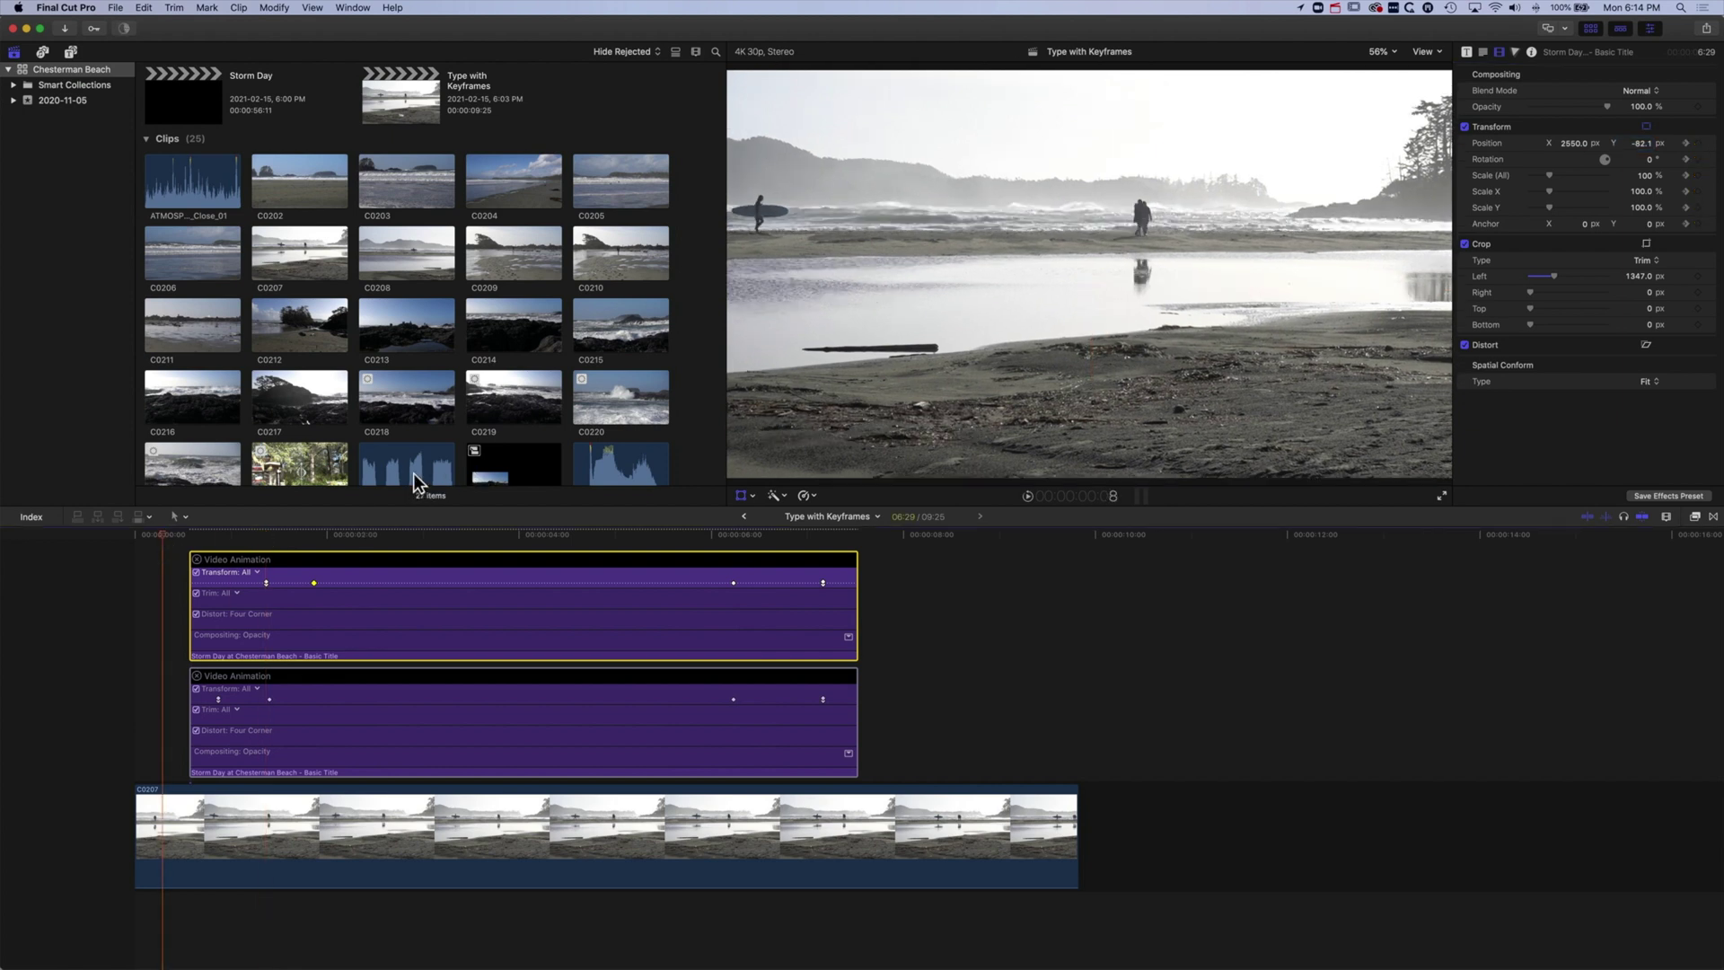
pyautogui.press('space')
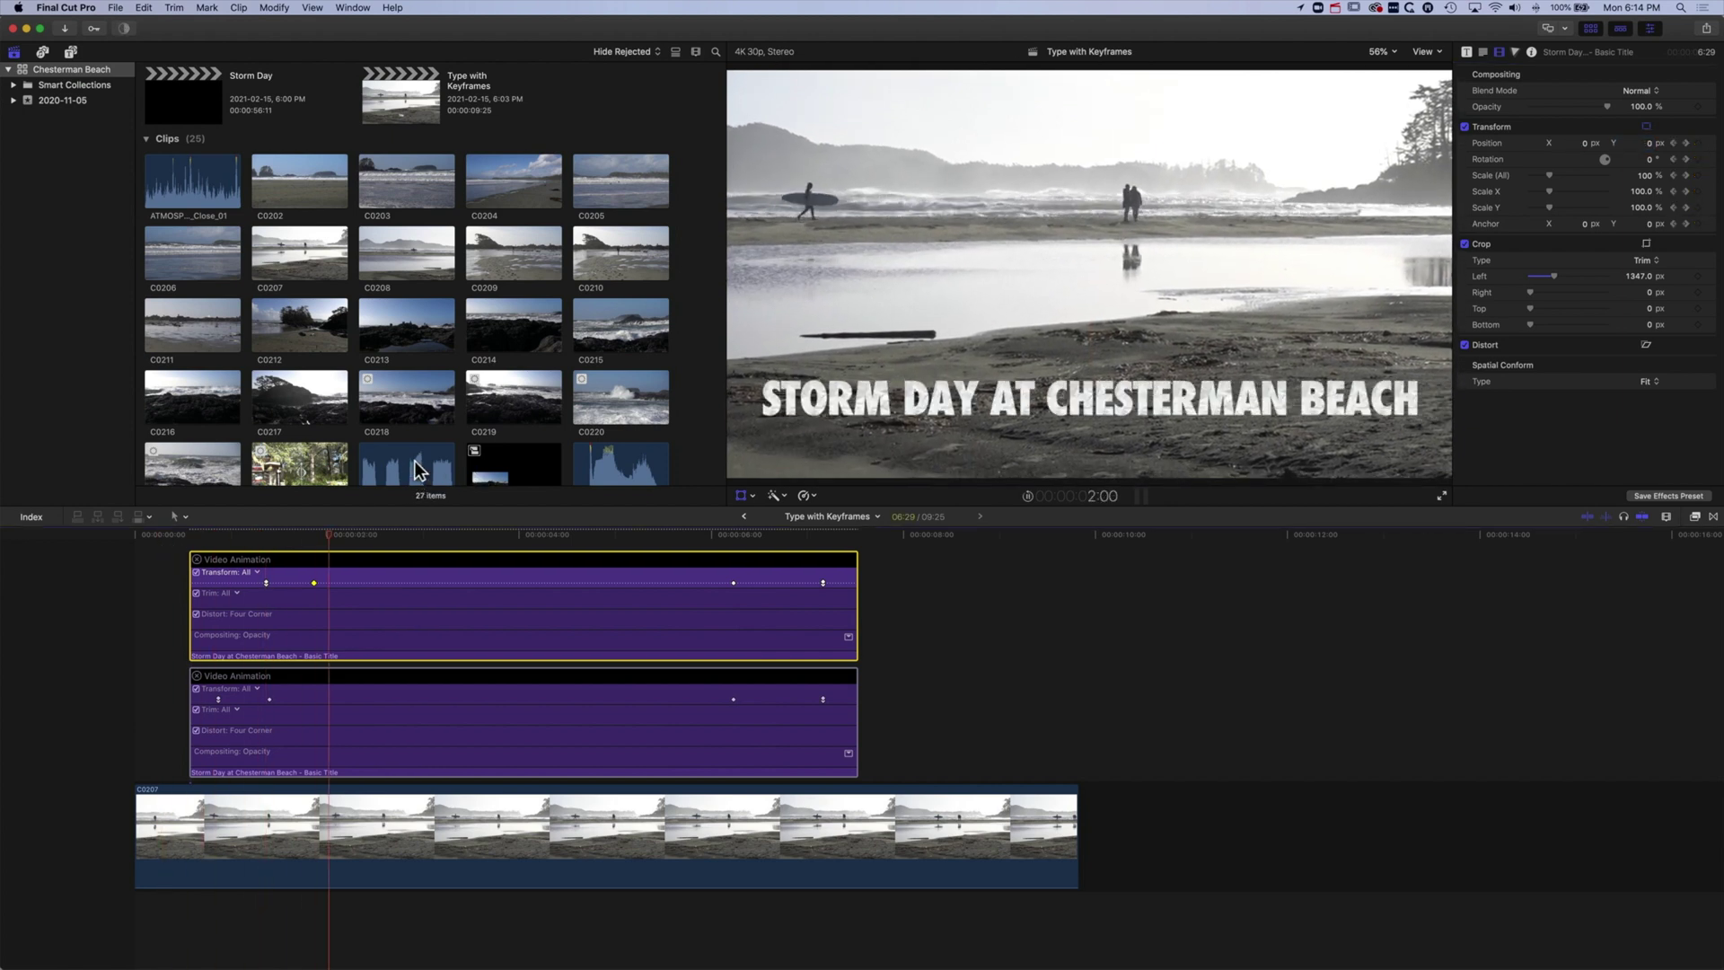
# - Preview the fly-in from the start and park on the 2:00 keyframe where the full title rests
pyautogui.keyDown('alt'); pyautogui.click(327, 583); pyautogui.keyUp('alt')
pyautogui.click(181, 533)
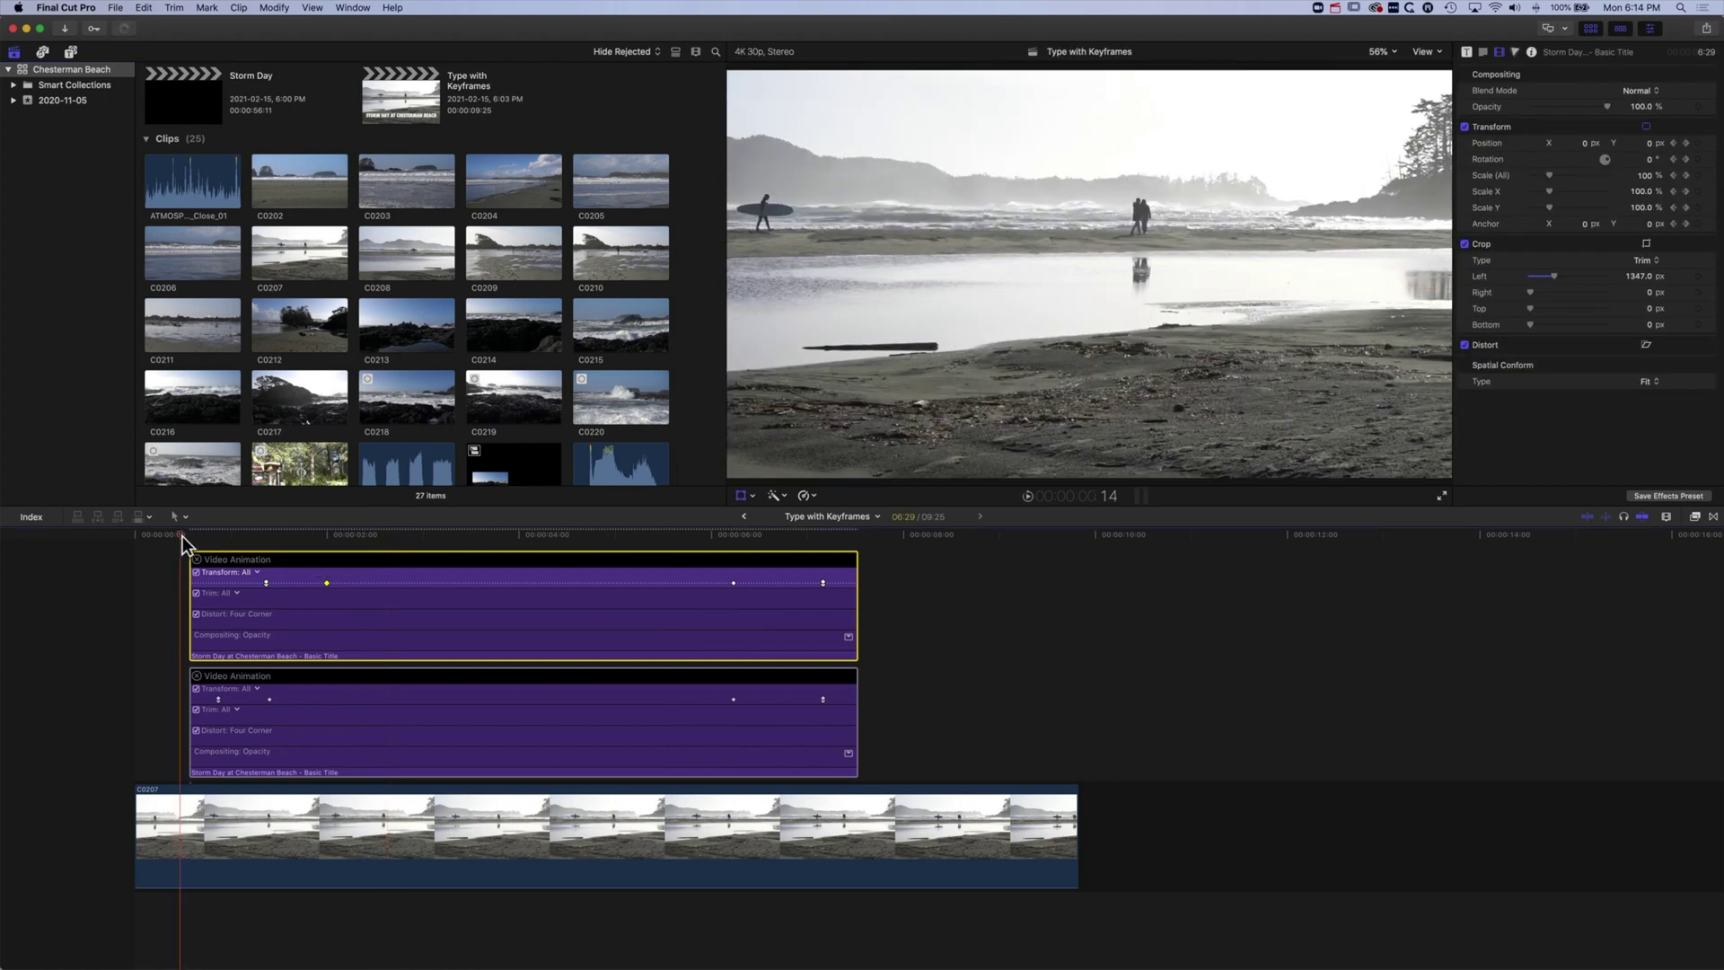
pyautogui.press('space')
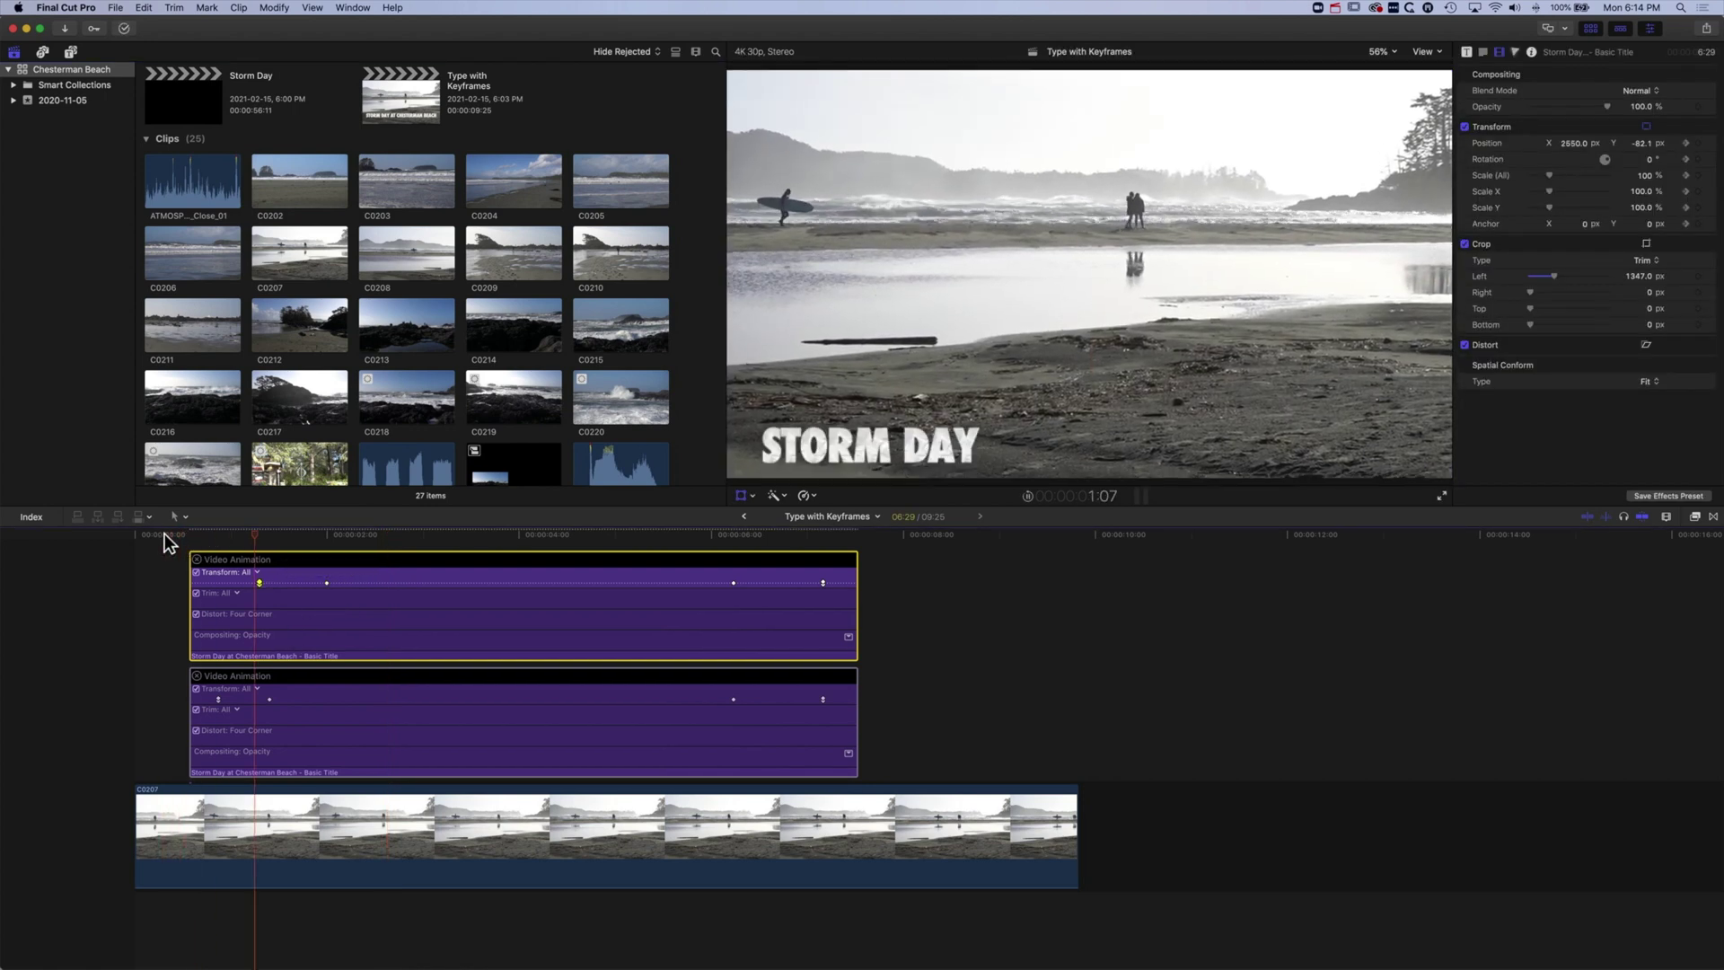
pyautogui.press('space')
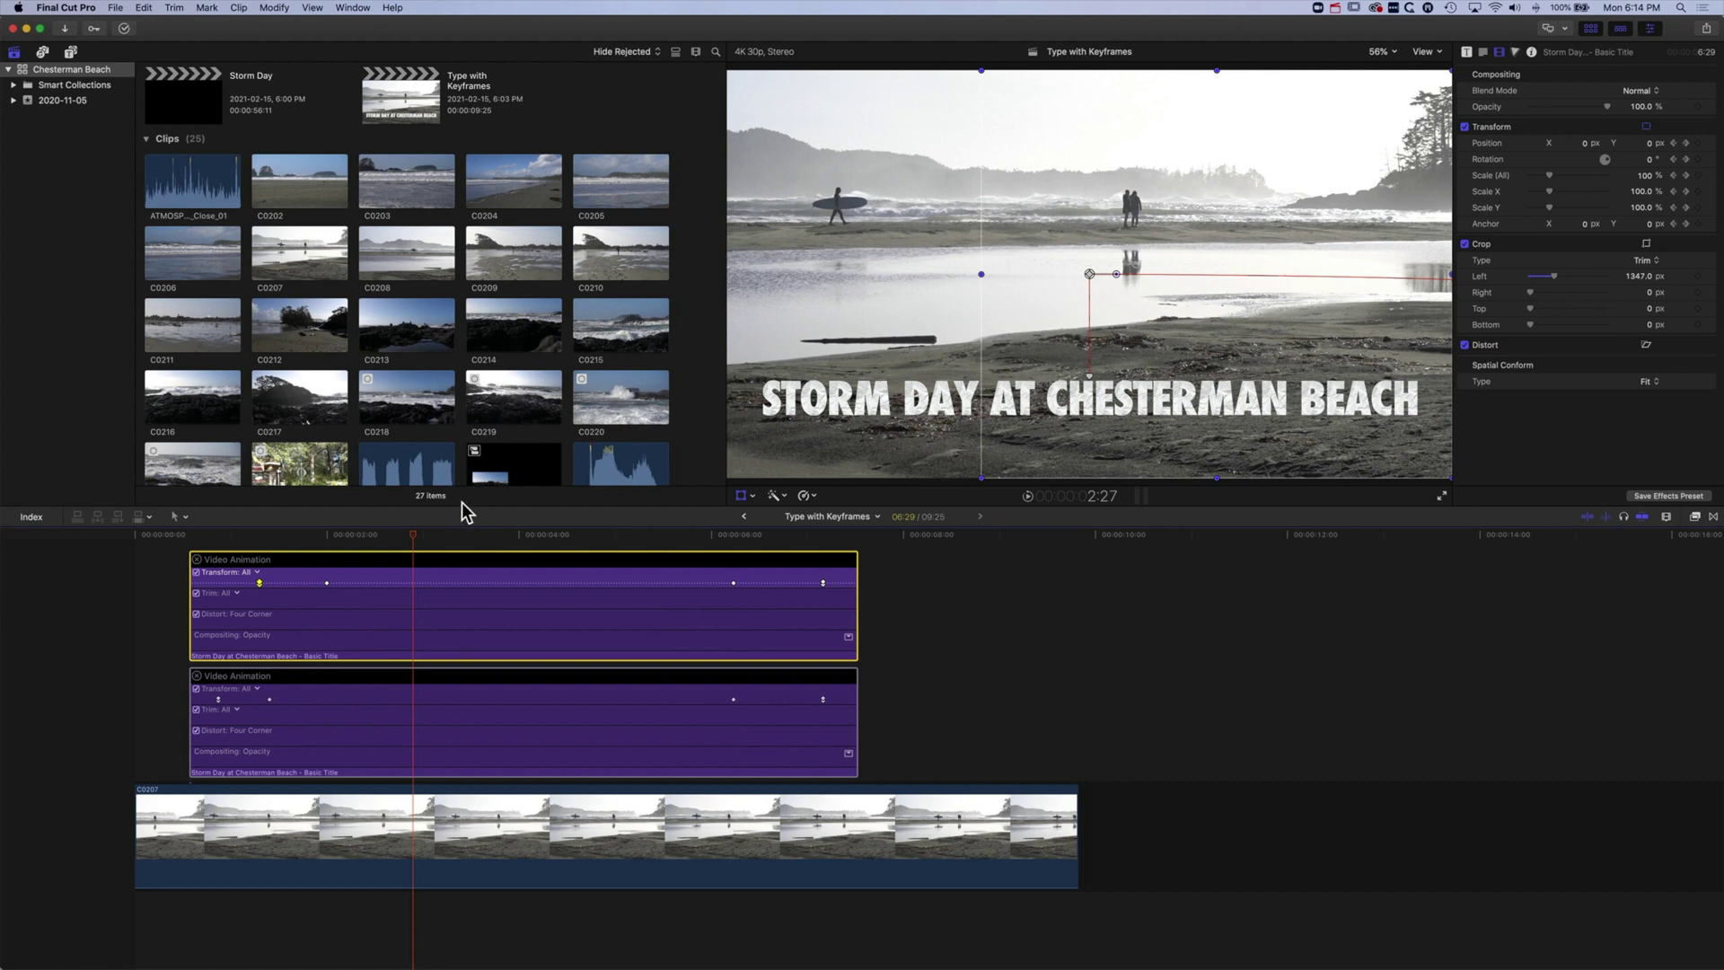
pyautogui.moveTo(419, 537); pyautogui.dragTo(332, 537)
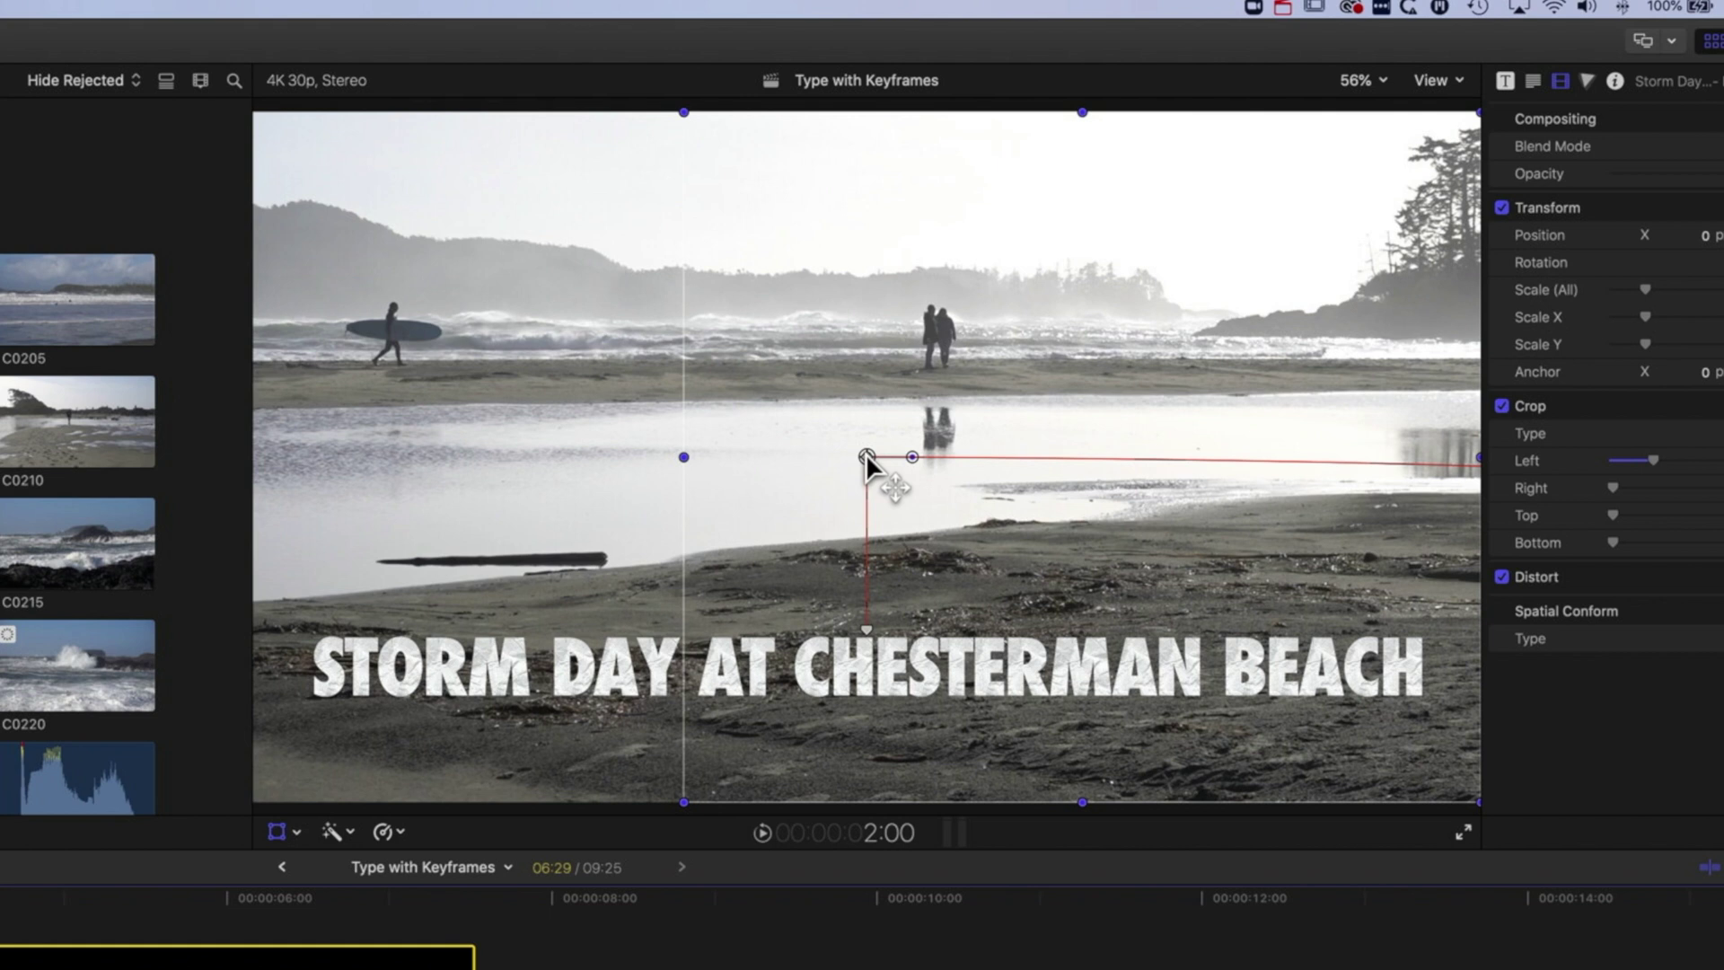
pyautogui.rightClick(865, 455)
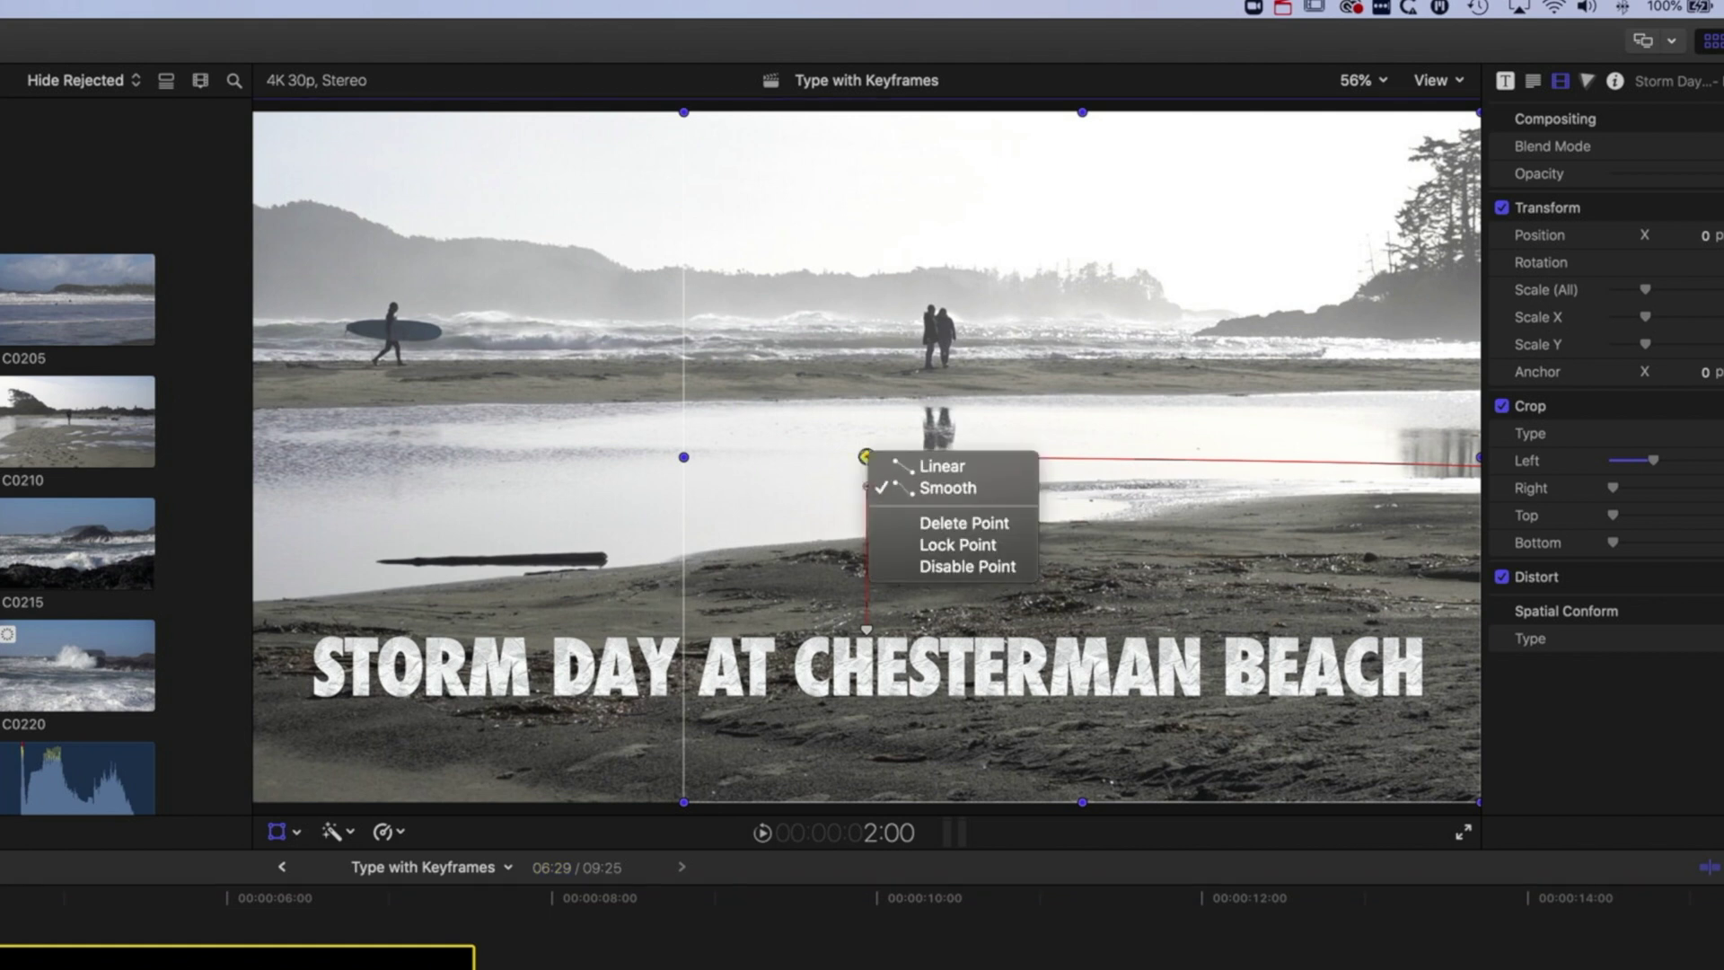
# - Make the end and start keyframes Linear, zoom the viewer to 25%, and level the start point
pyautogui.click(928, 465)
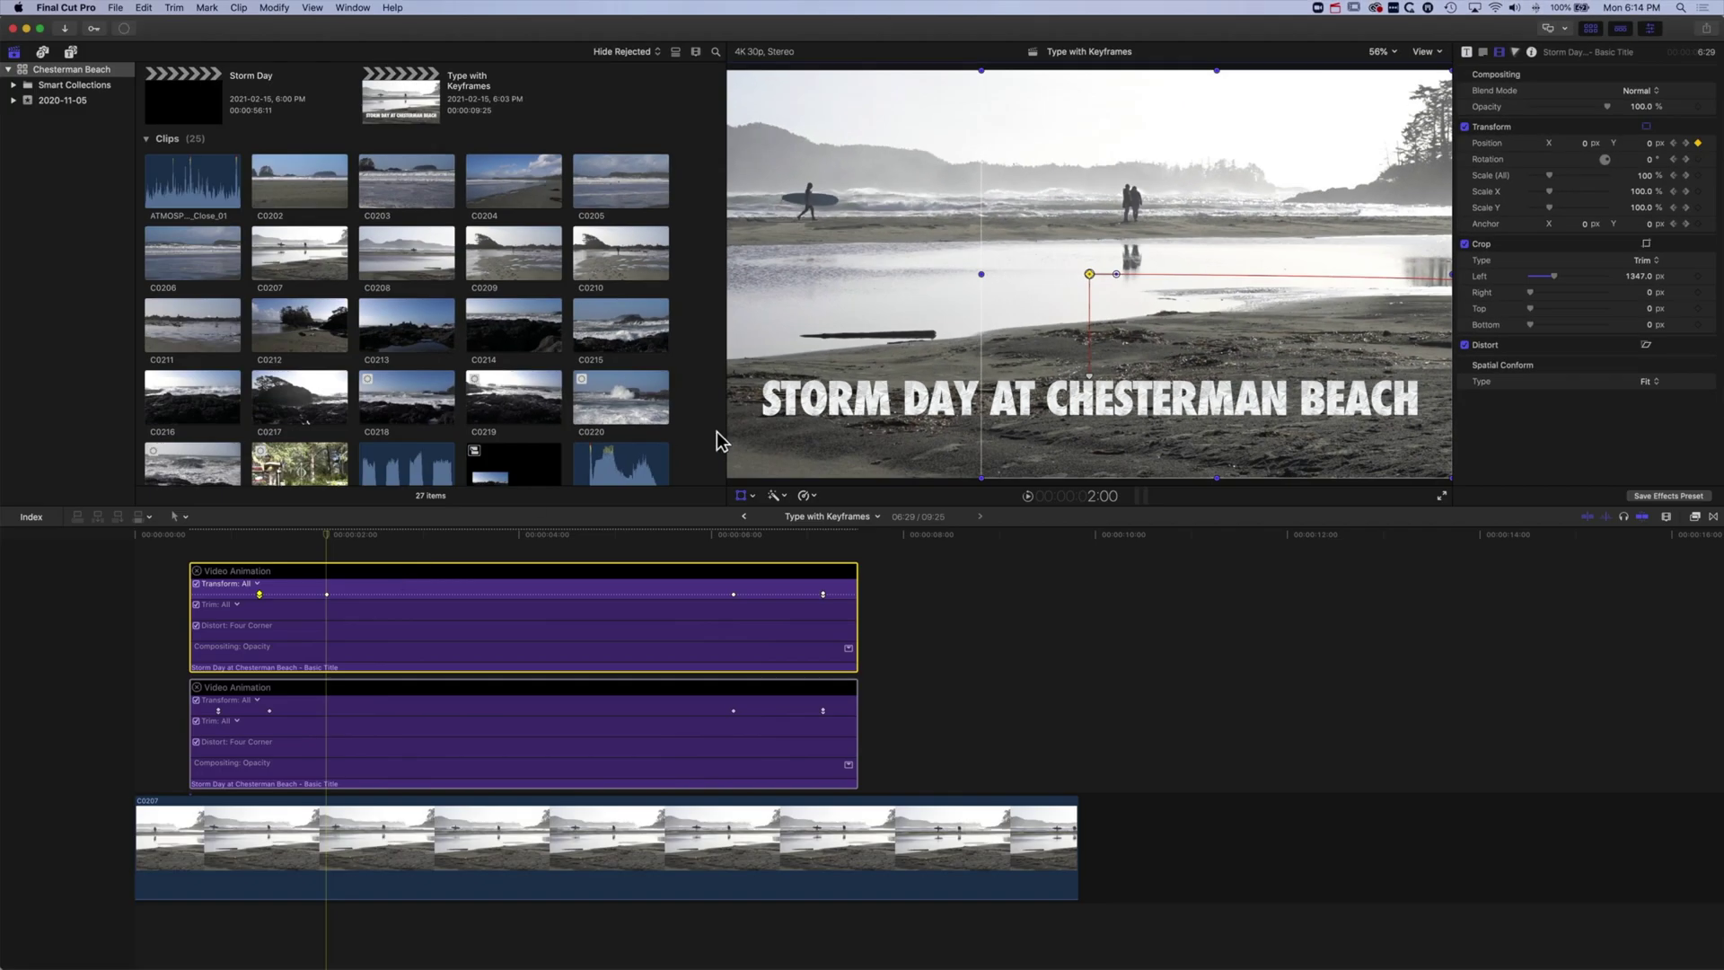
pyautogui.moveTo(323, 536); pyautogui.dragTo(258, 535)
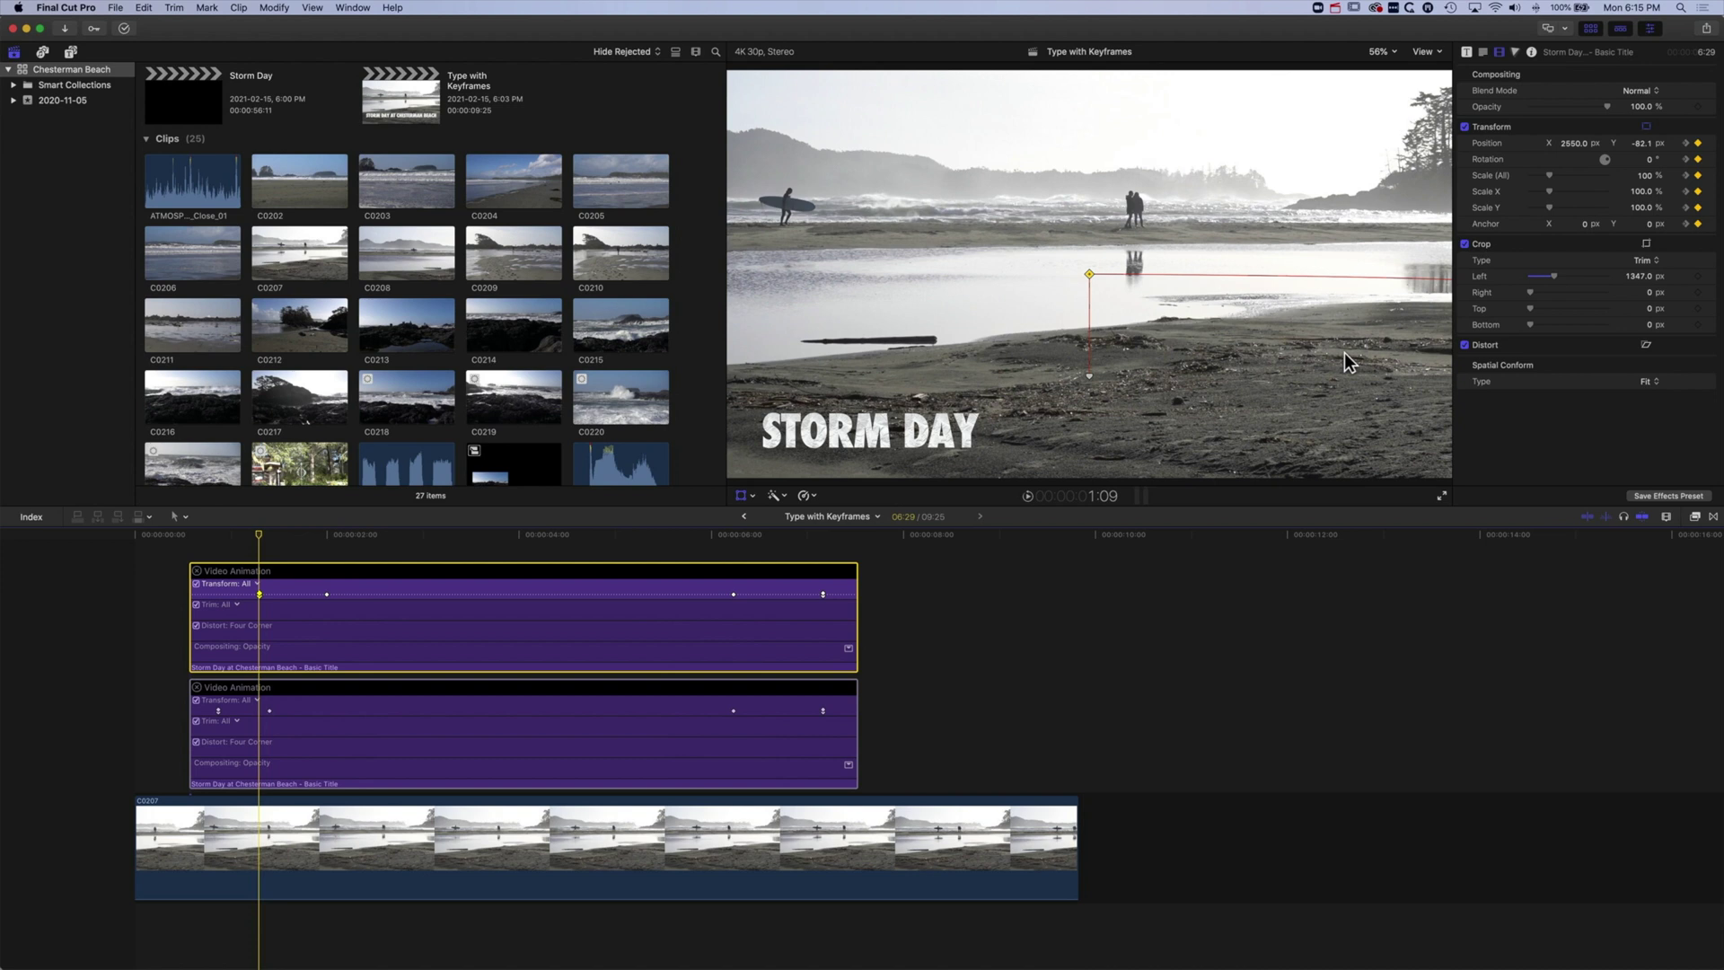
pyautogui.click(1378, 53)
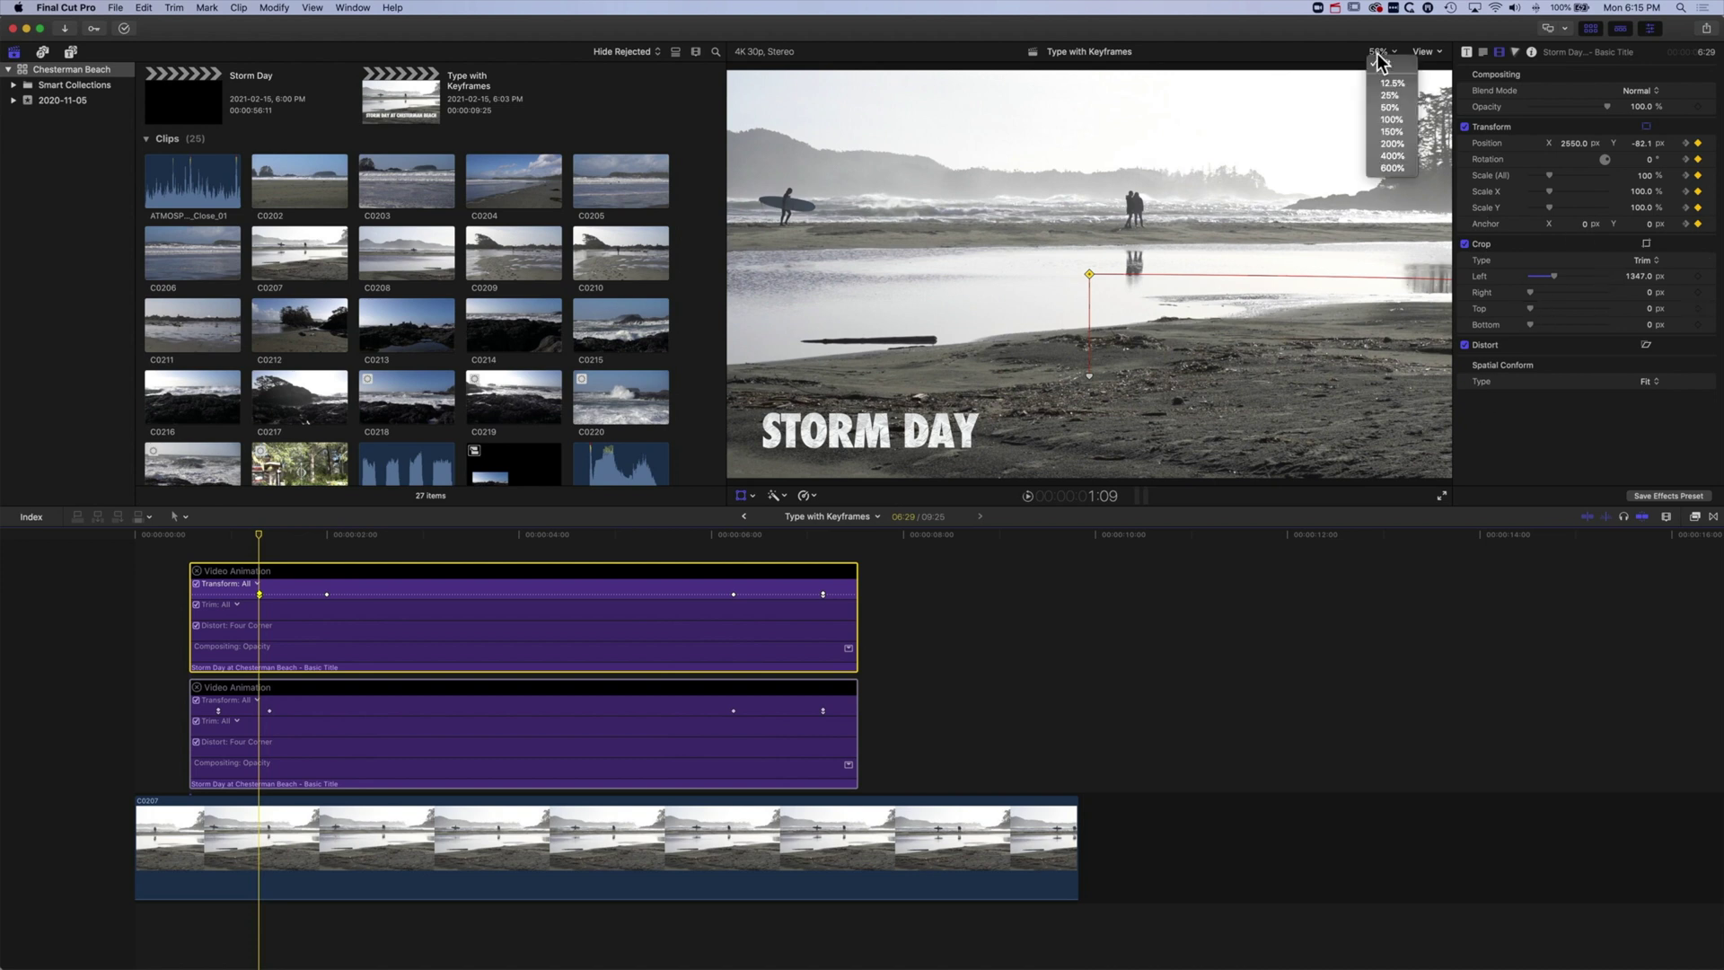
pyautogui.click(1387, 95)
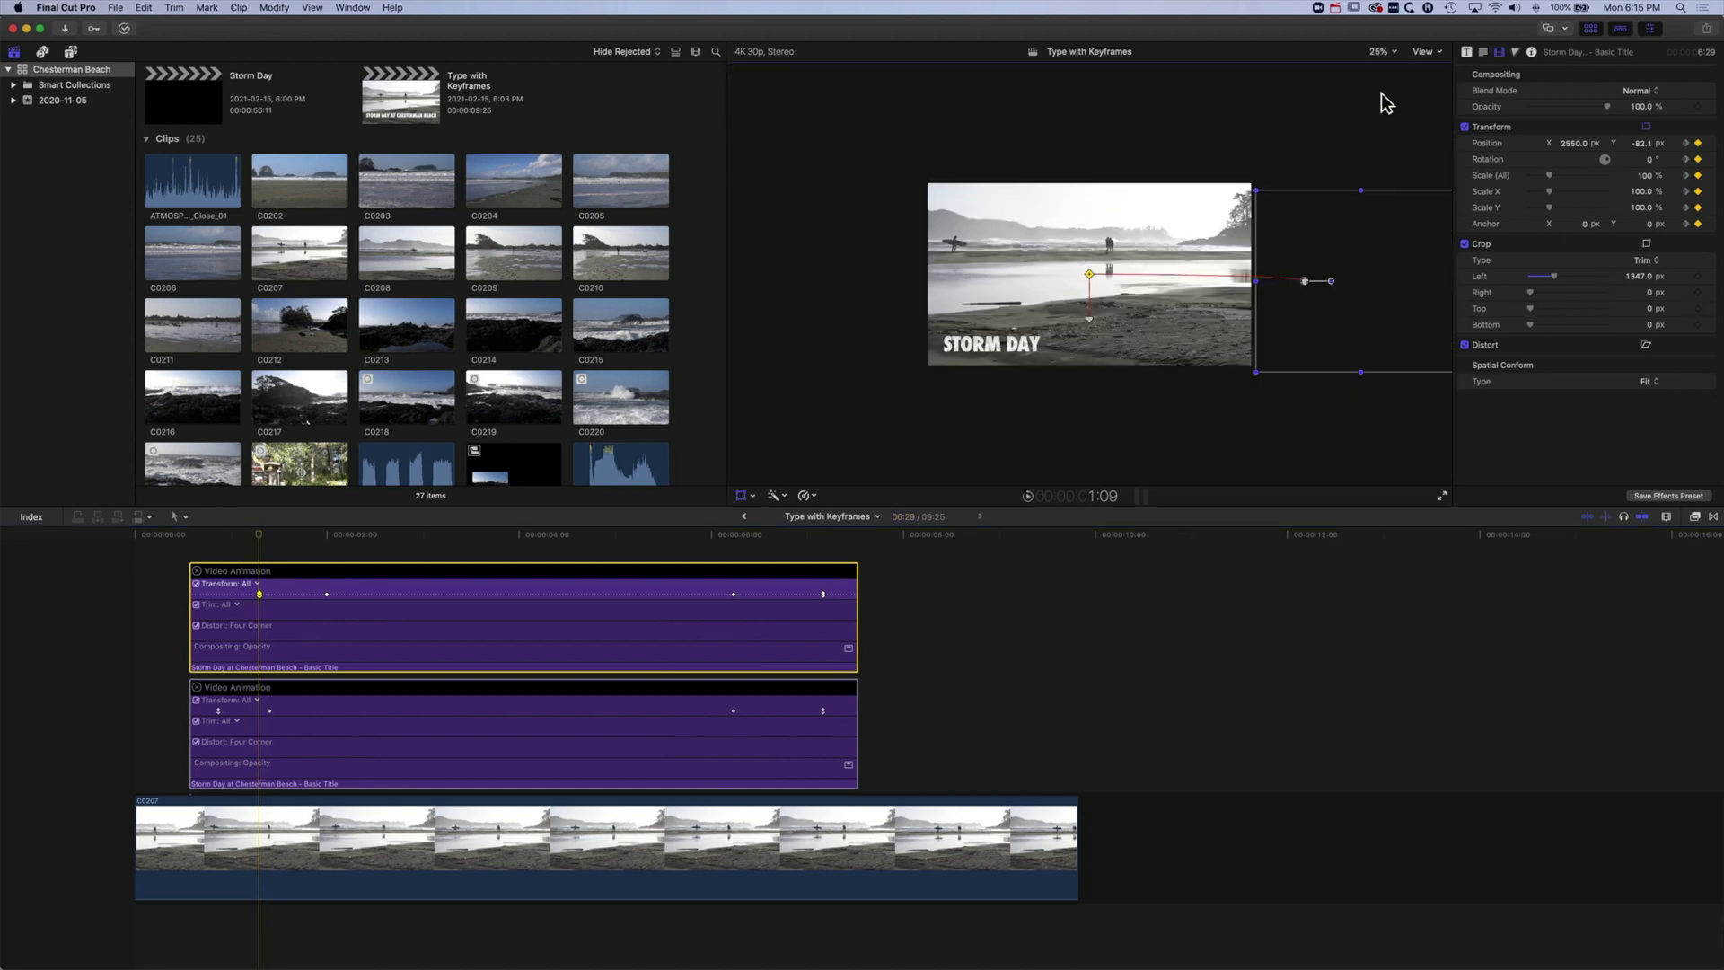
pyautogui.rightClick(1307, 282)
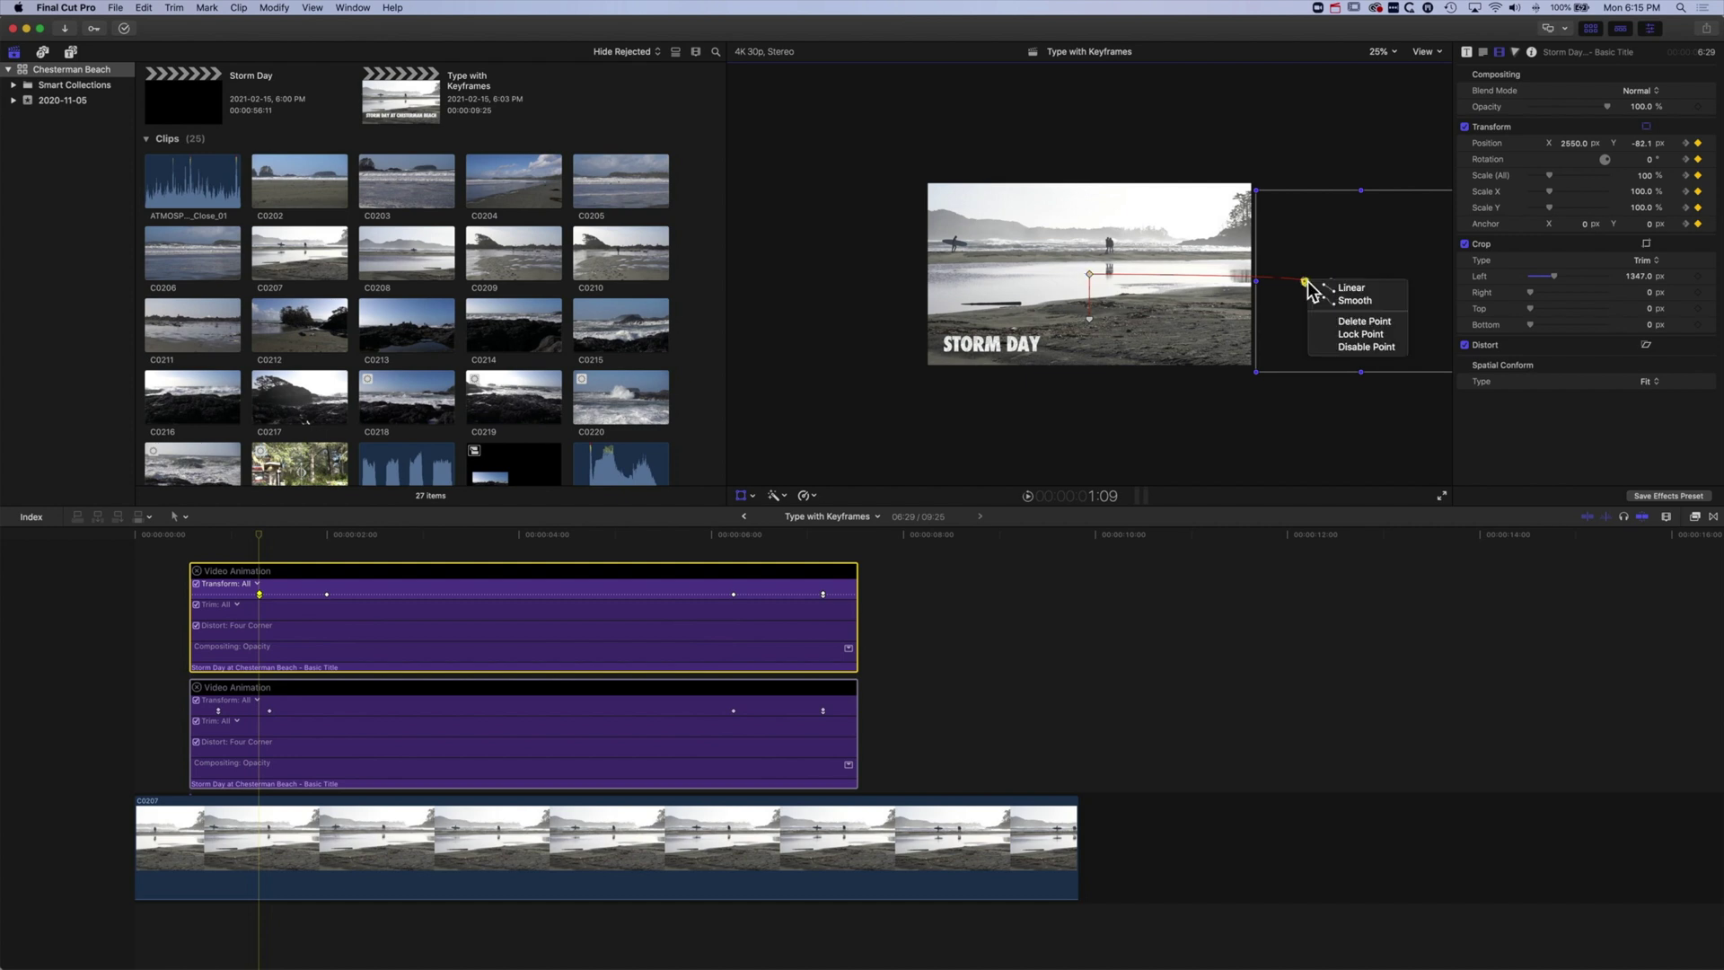
pyautogui.click(1335, 287)
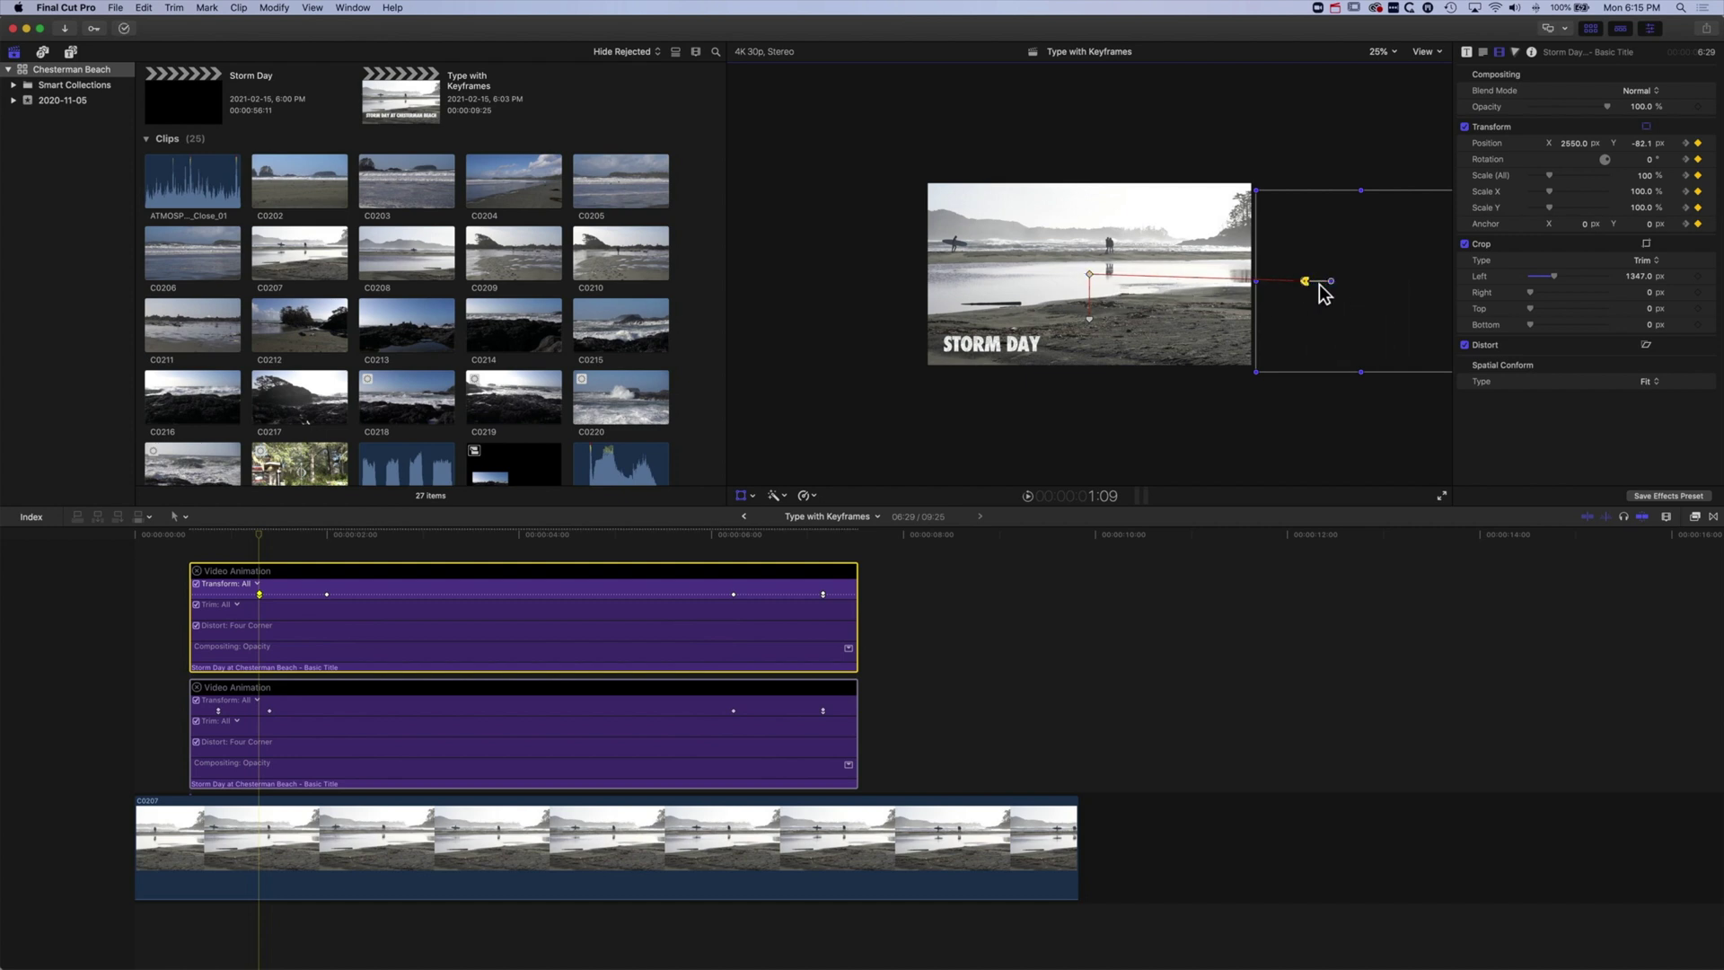
pyautogui.moveTo(1305, 283); pyautogui.dragTo(1304, 276)
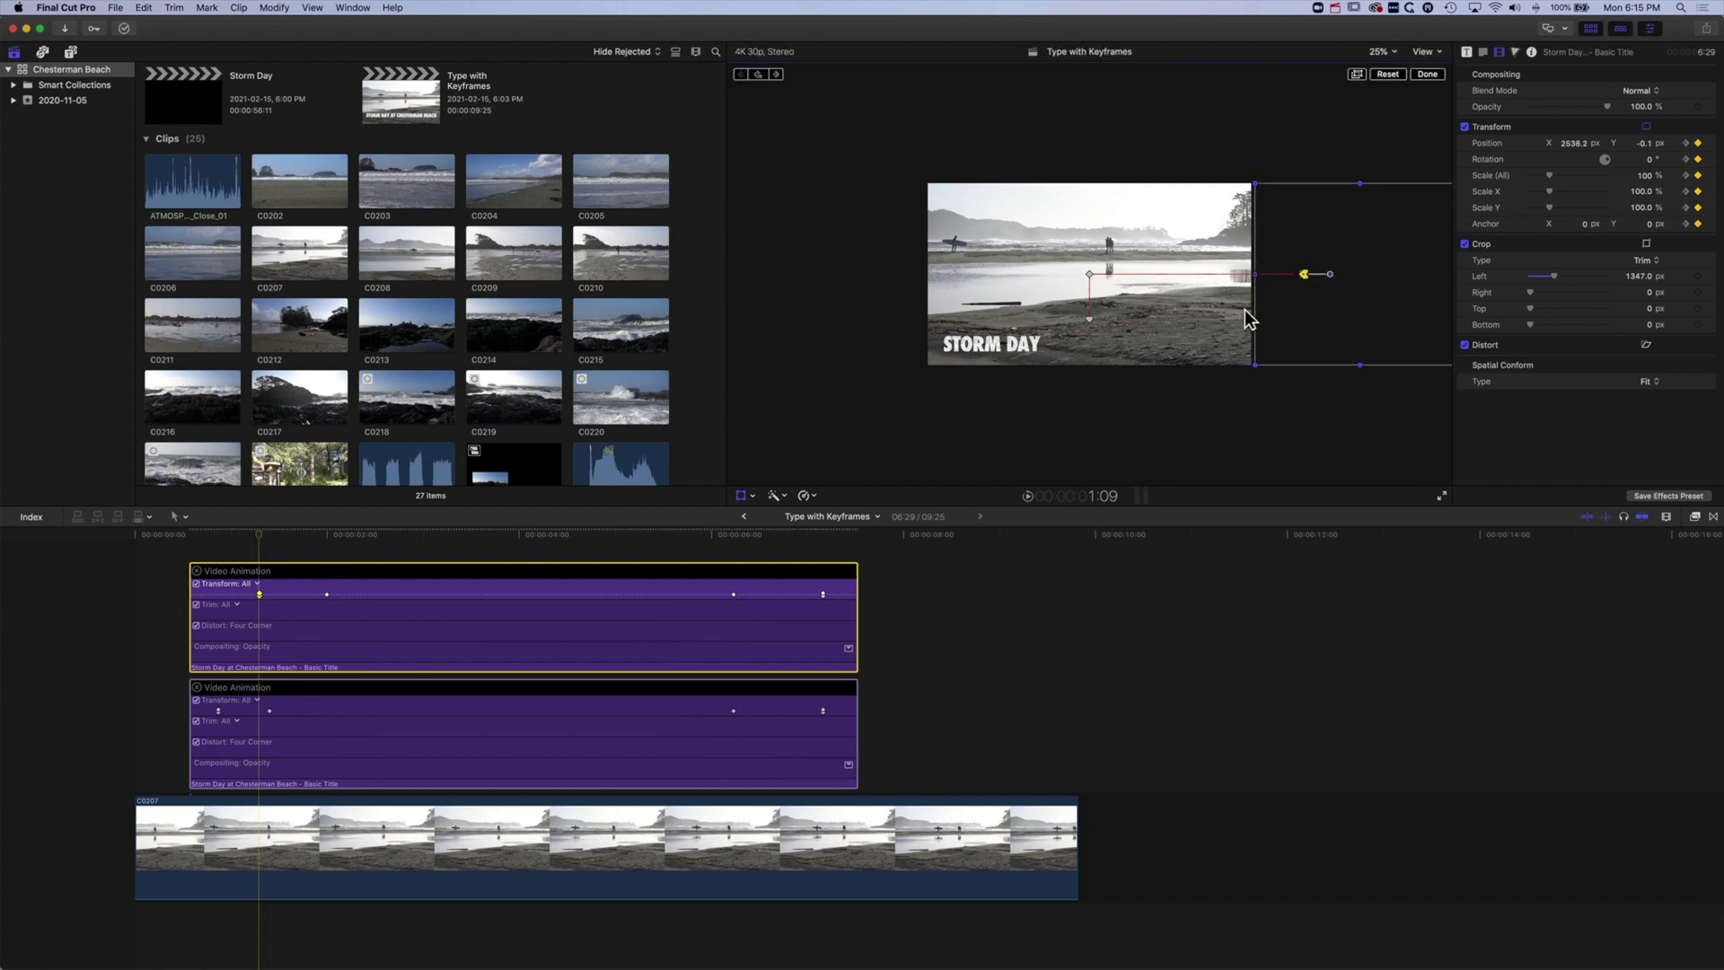
pyautogui.click(206, 534)
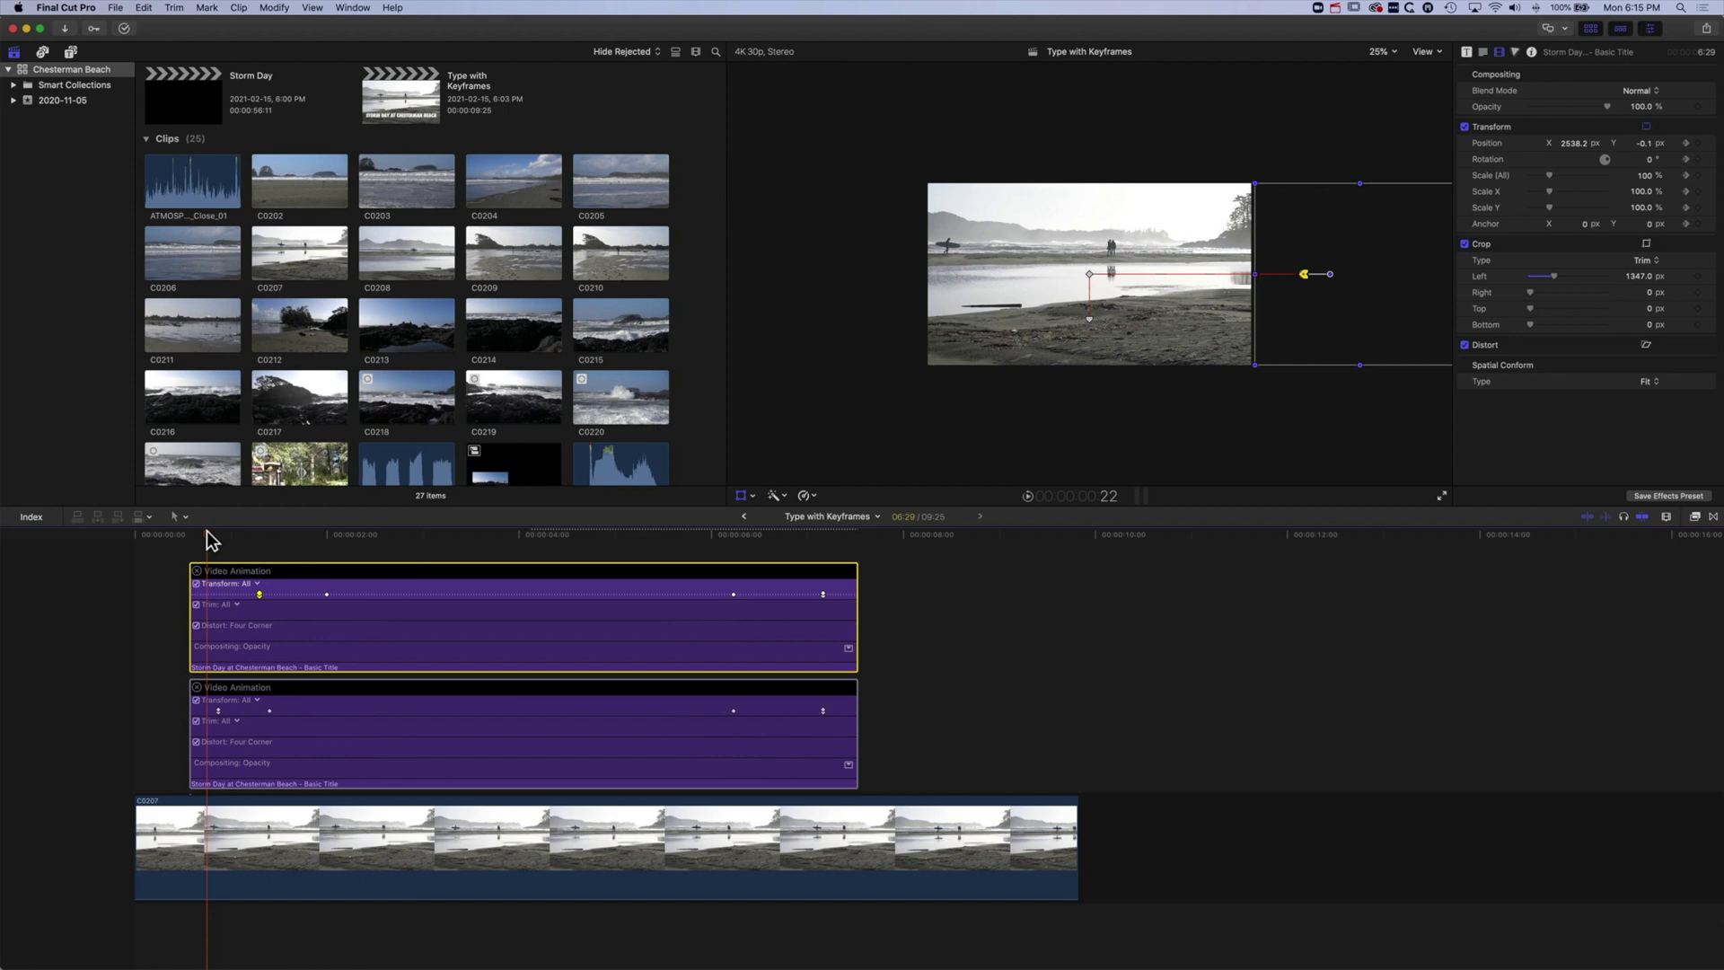
pyautogui.press('space')
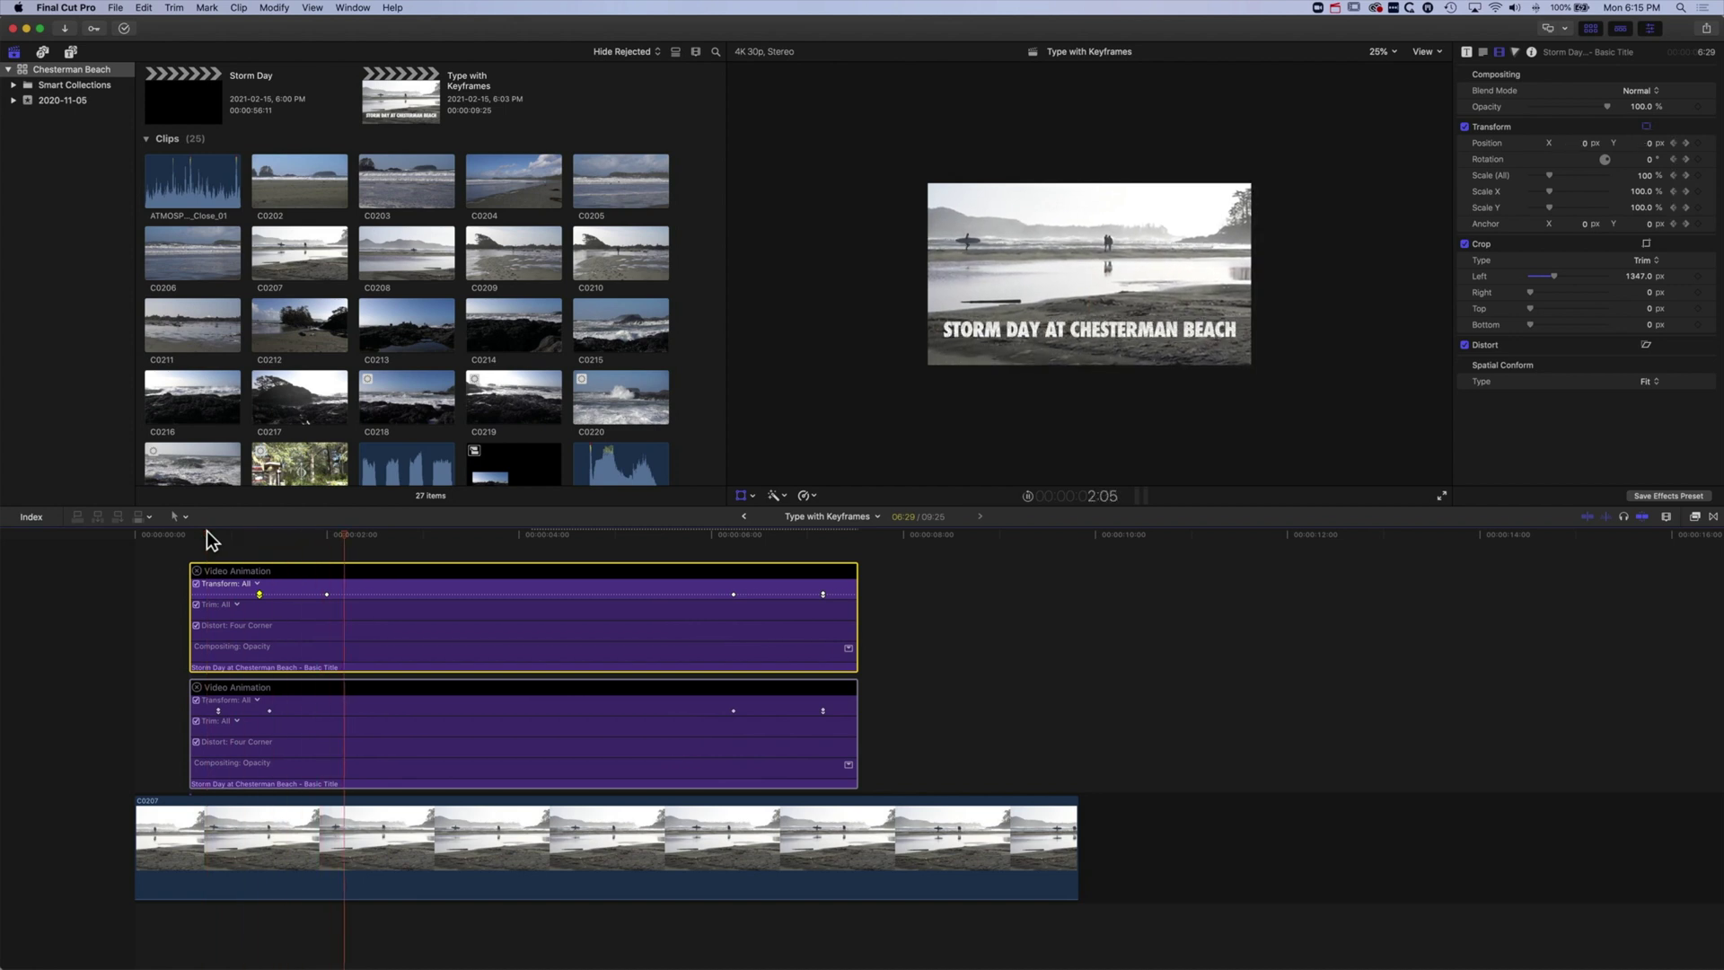
pyautogui.press('space')
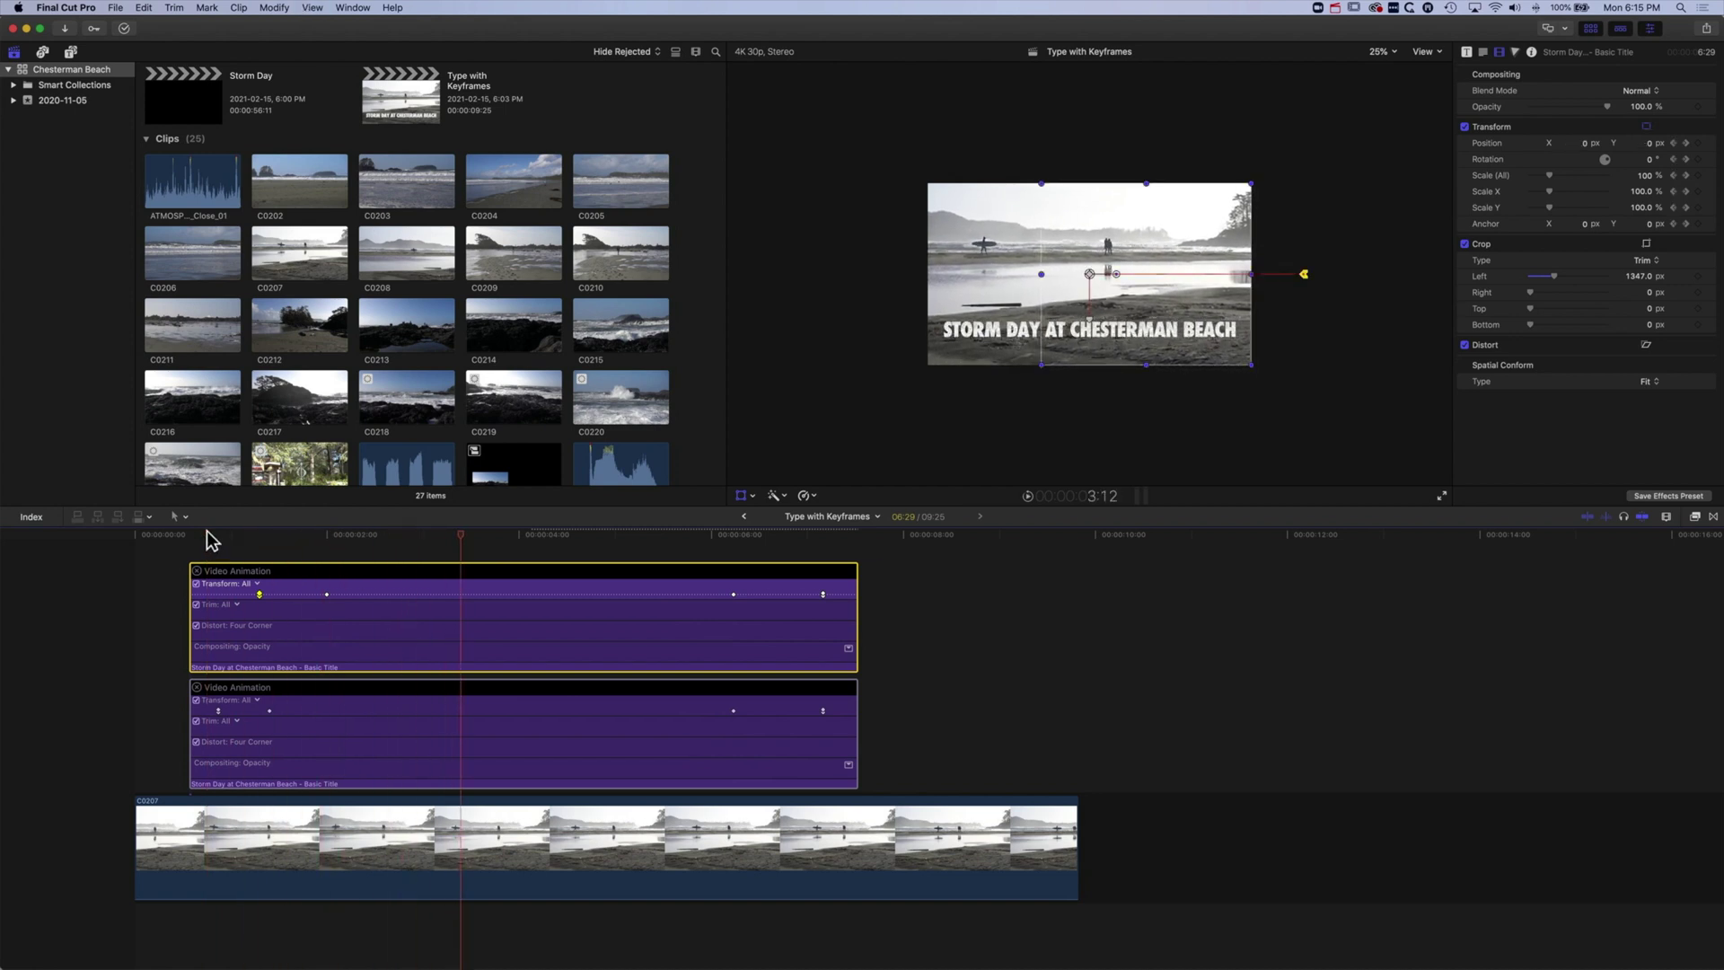
pyautogui.press('space')
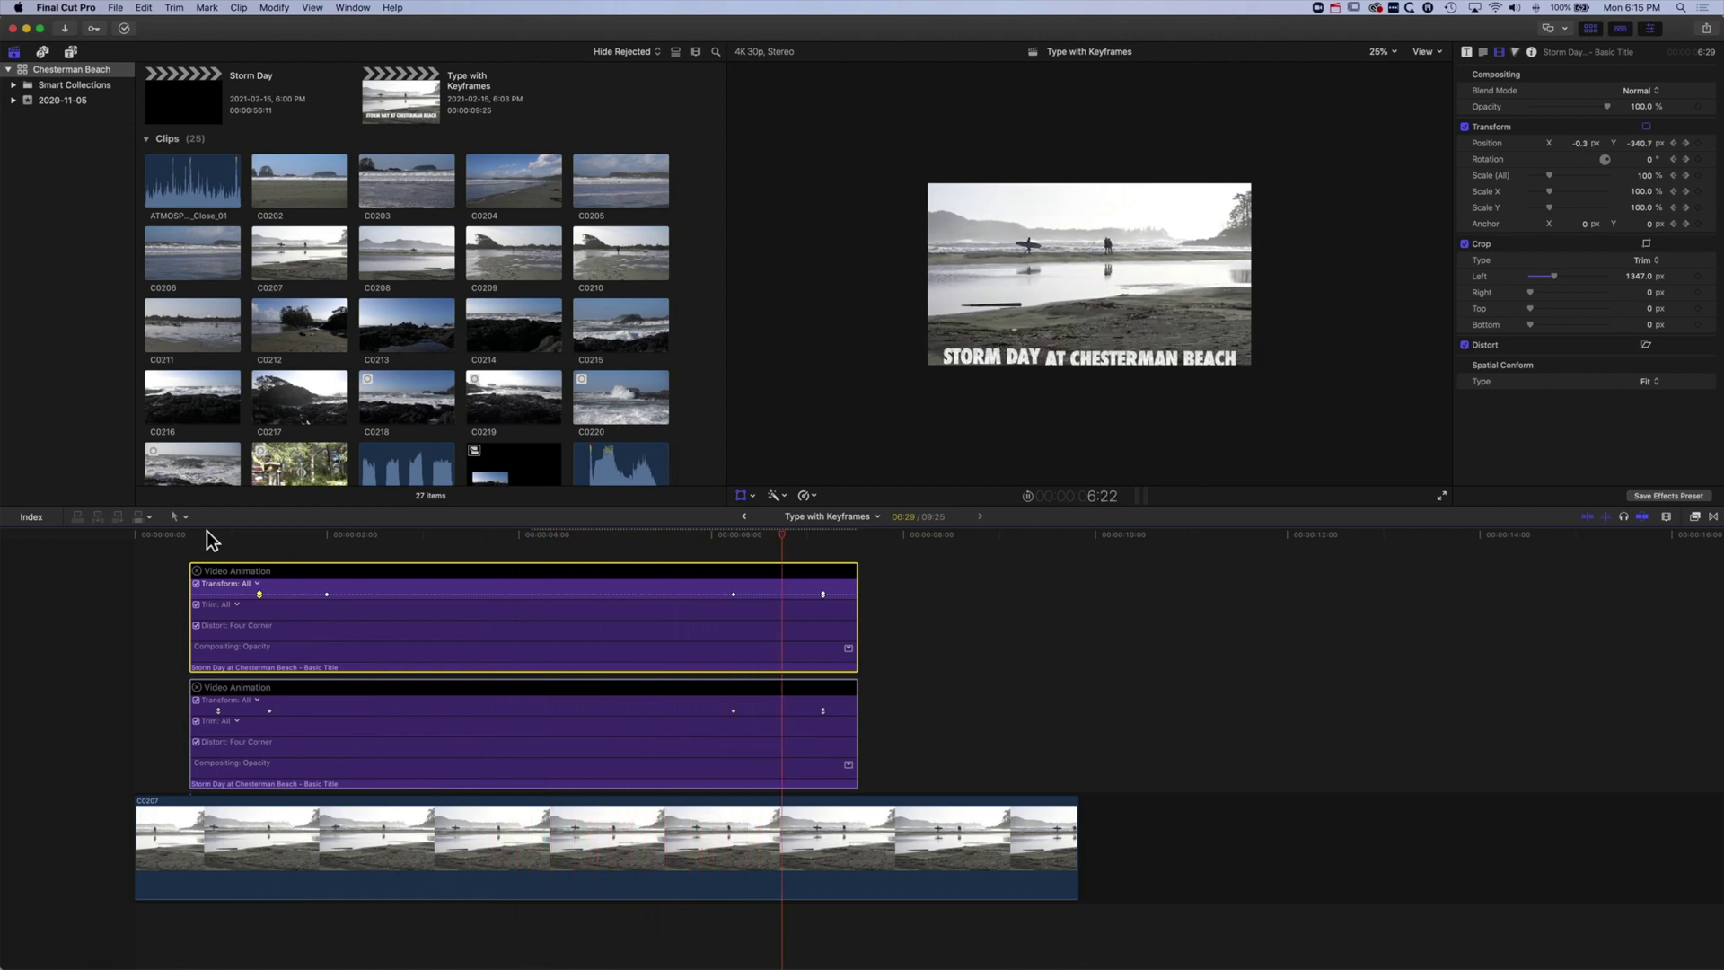
pyautogui.press('space')
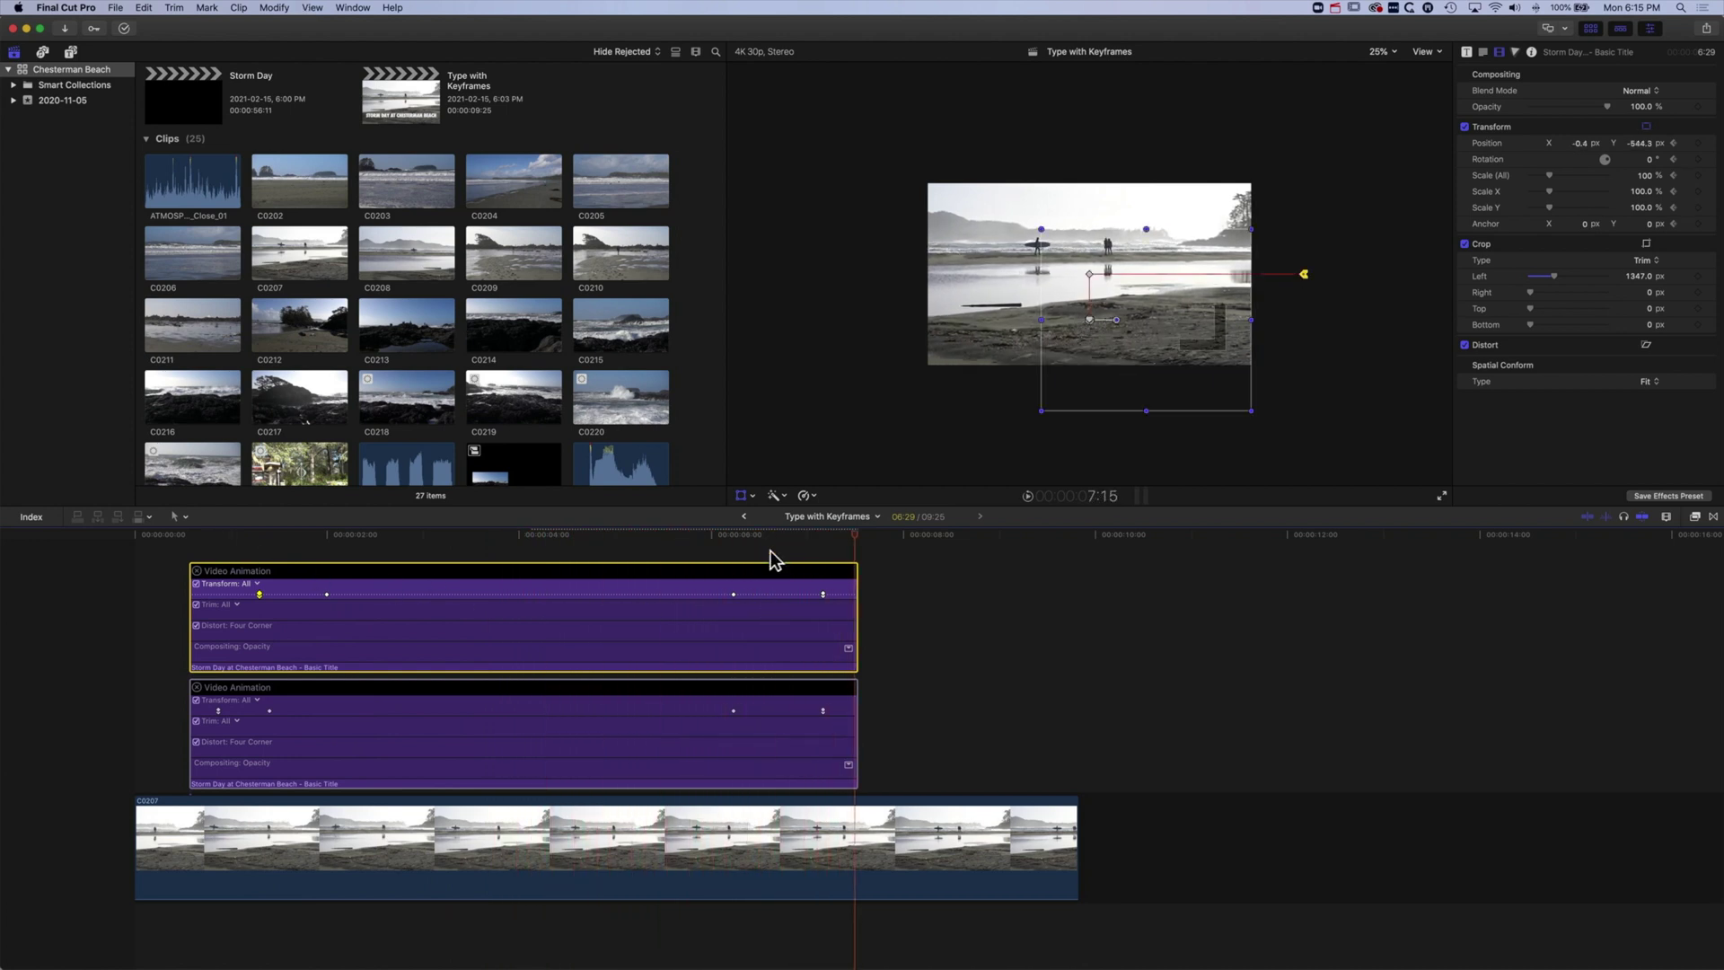
pyautogui.moveTo(763, 530); pyautogui.dragTo(728, 529)
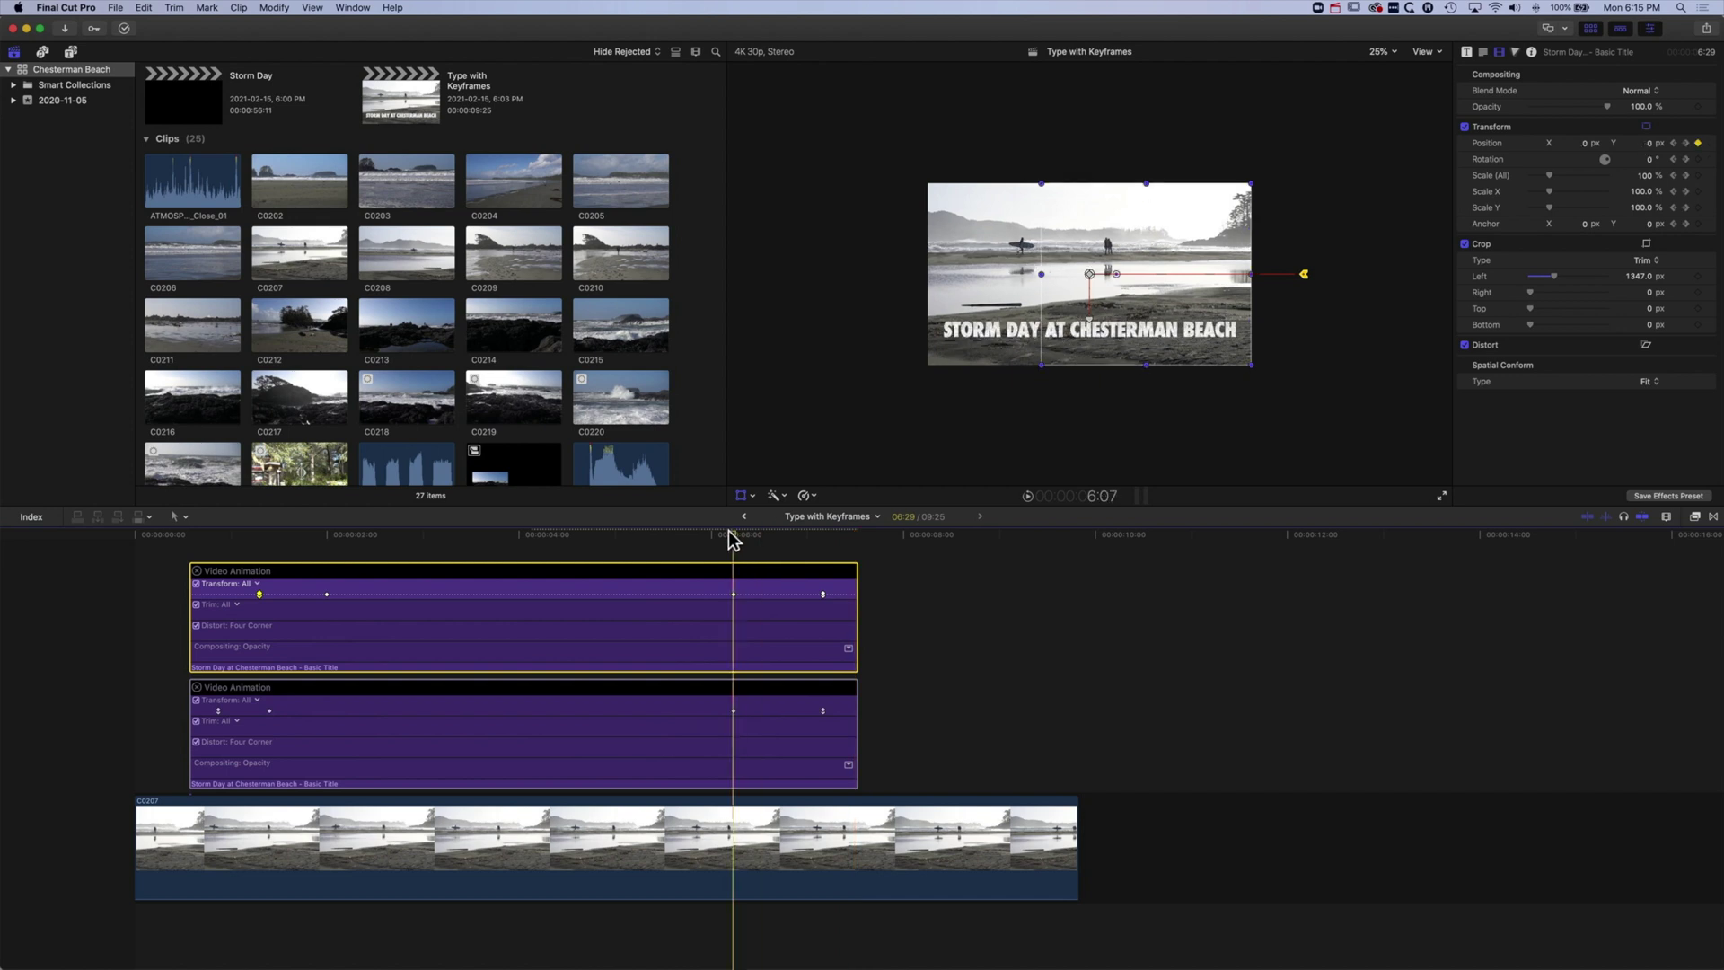
pyautogui.click(823, 533)
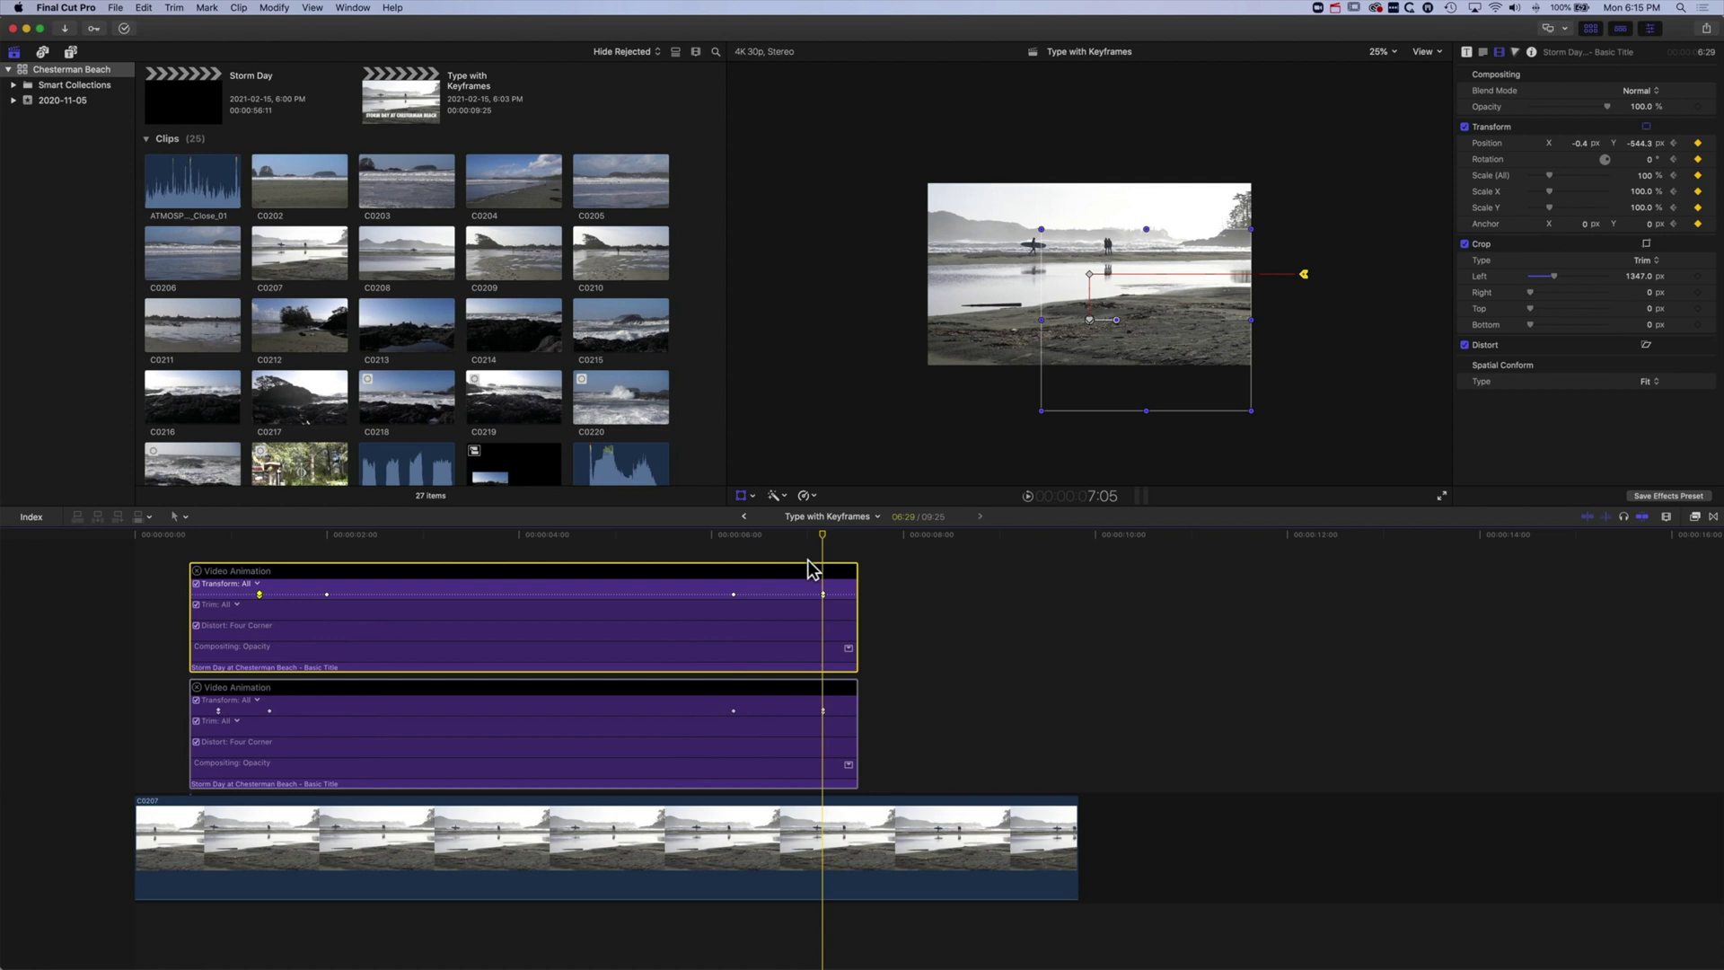
# - At exit, send AT CHESTERMAN BEACH off the right edge and STORM DAY off the left
pyautogui.click(784, 535)
pyautogui.click(735, 535)
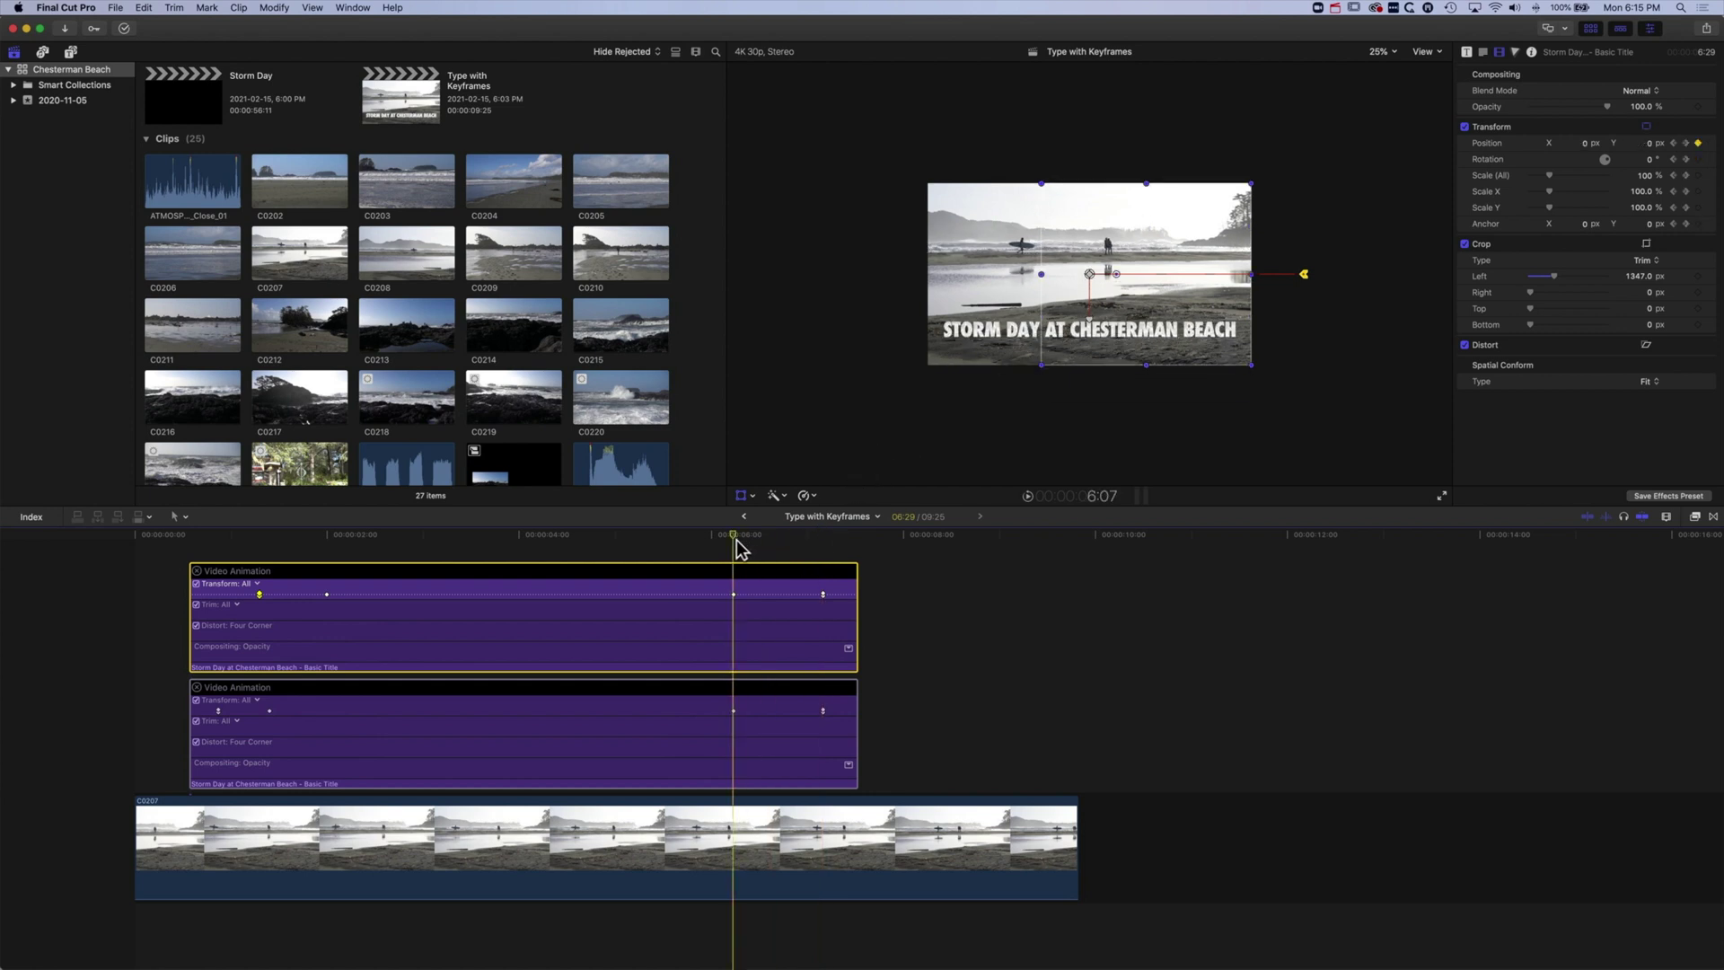
pyautogui.moveTo(736, 539); pyautogui.dragTo(822, 541)
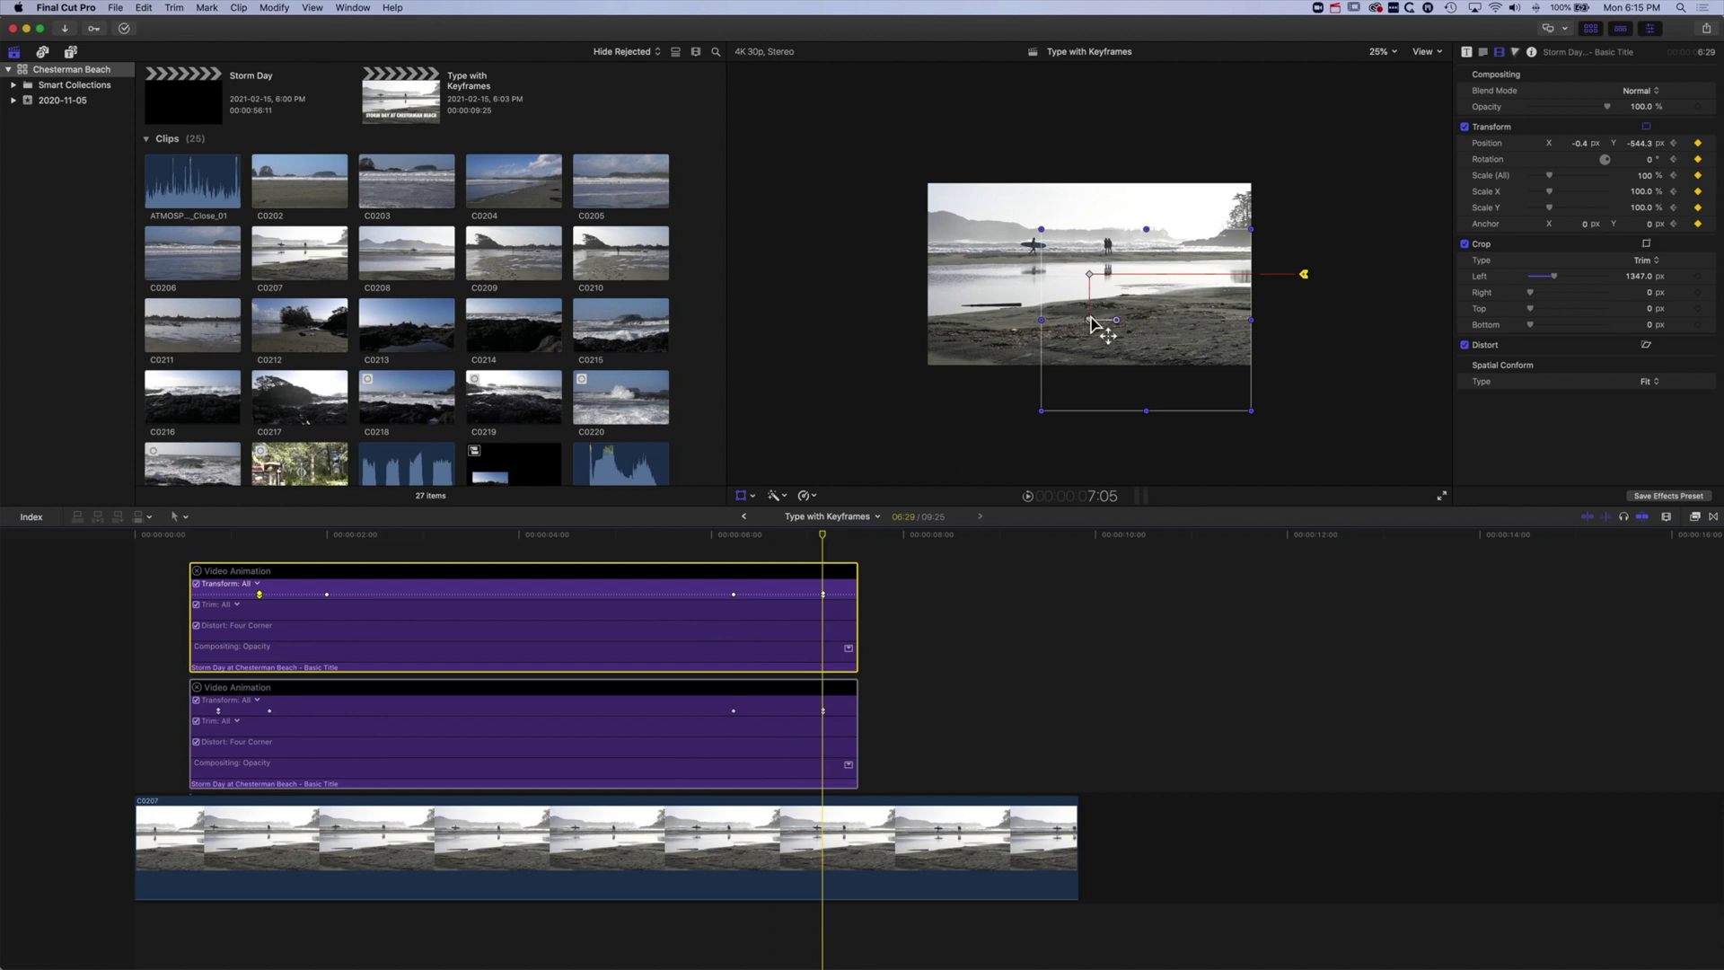
pyautogui.moveTo(1095, 327); pyautogui.dragTo(1338, 277)
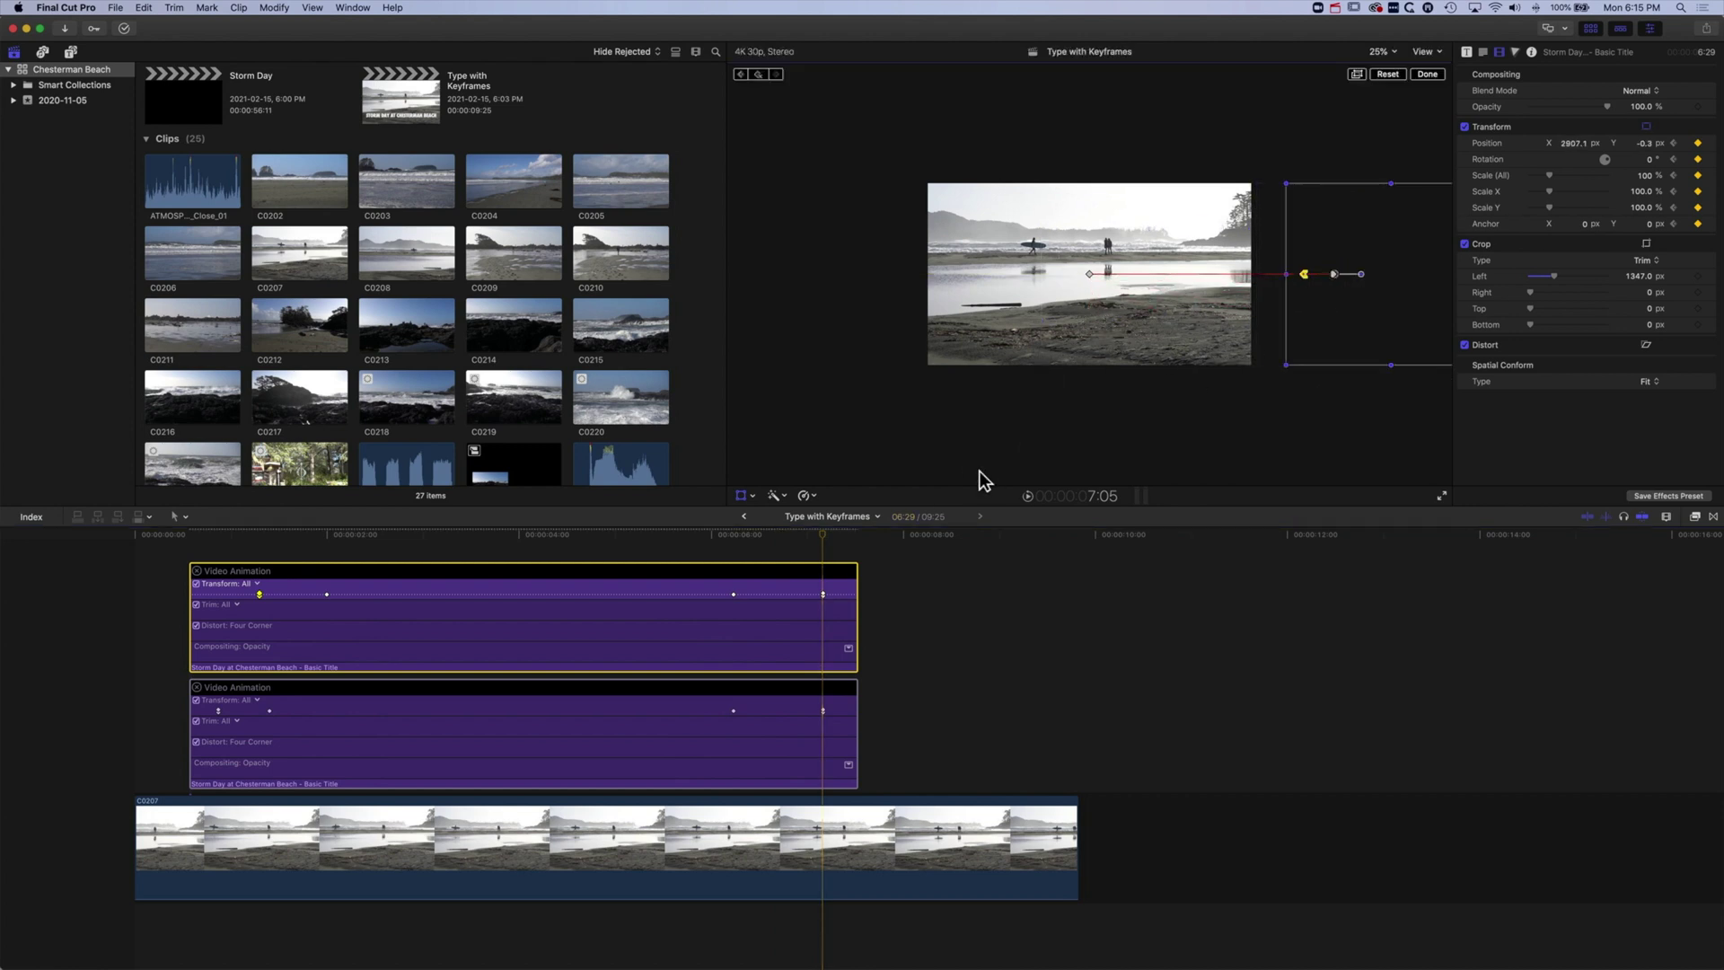
pyautogui.click(790, 715)
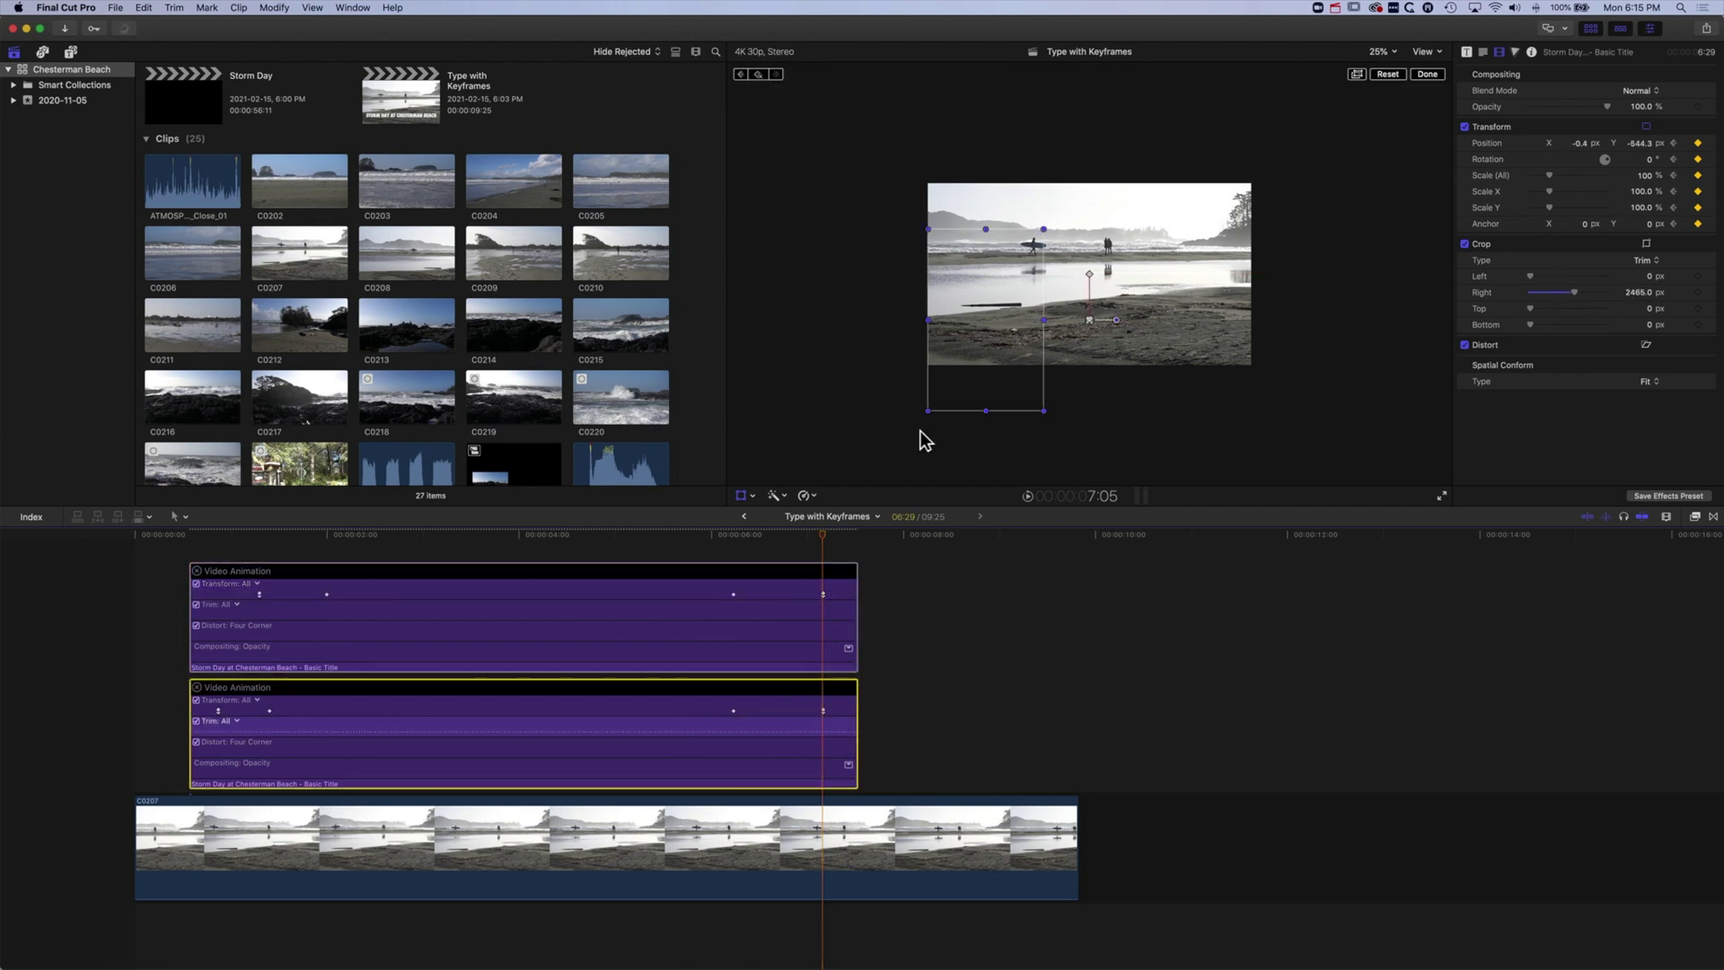
pyautogui.moveTo(991, 322); pyautogui.dragTo(975, 274)
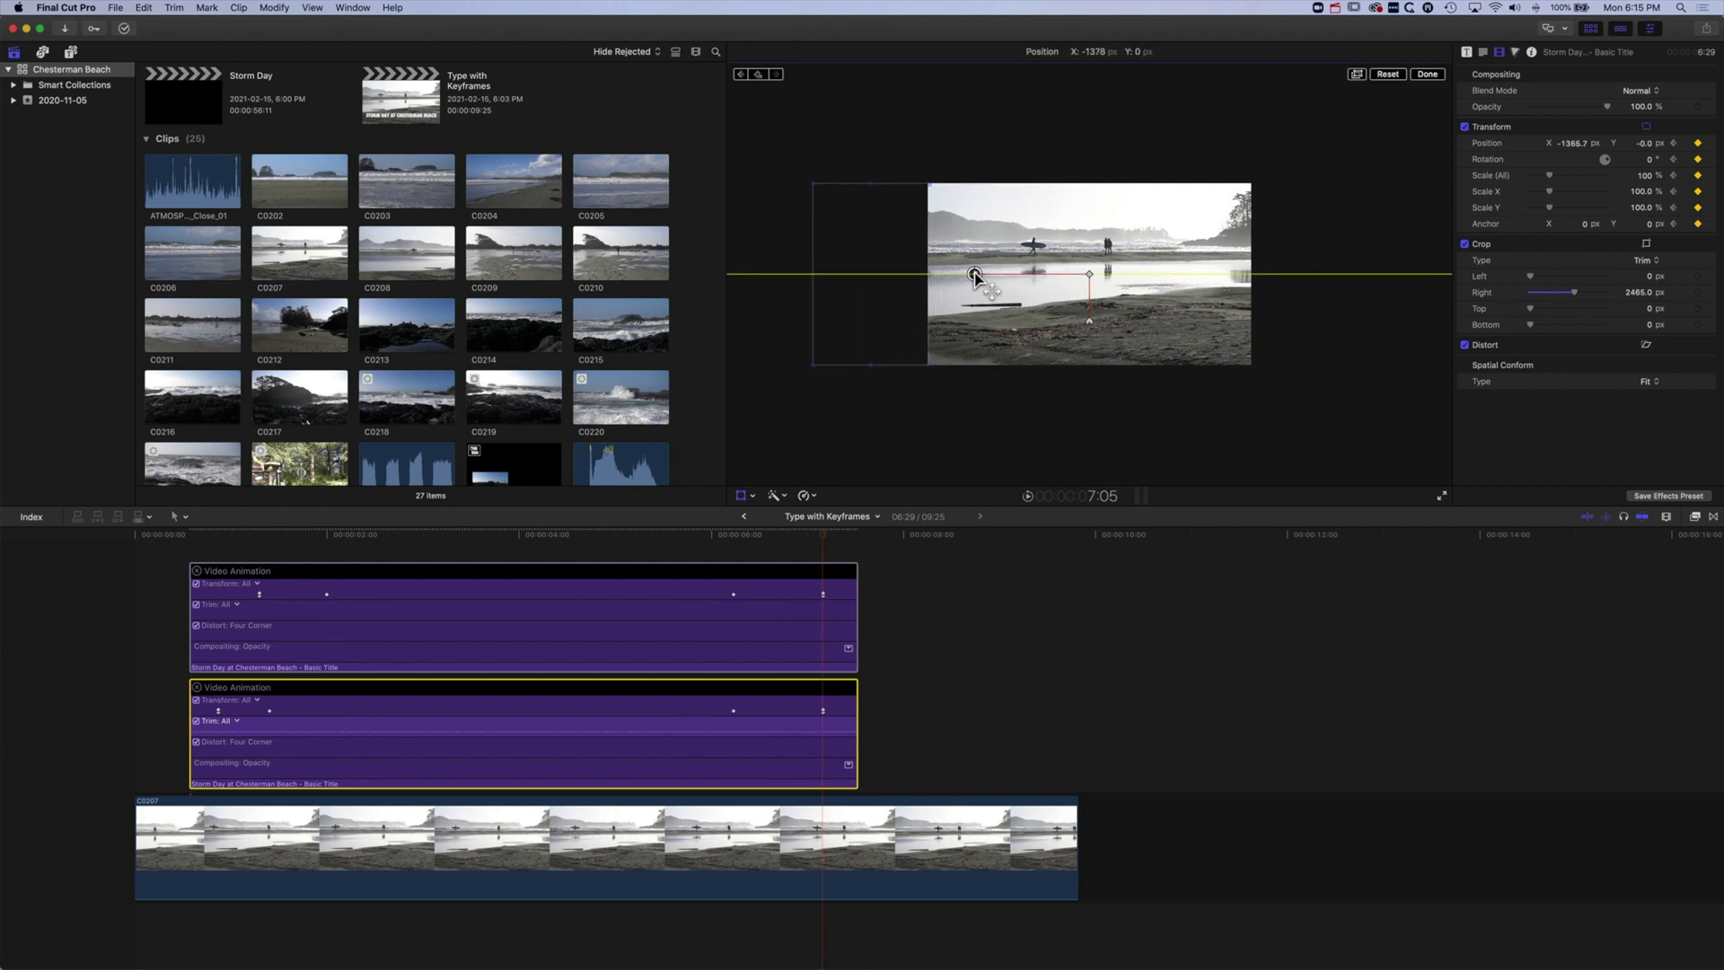
# - Preview from 6:04, pull both layers' exit keyframes earlier into alignment, and replay
pyautogui.click(724, 535)
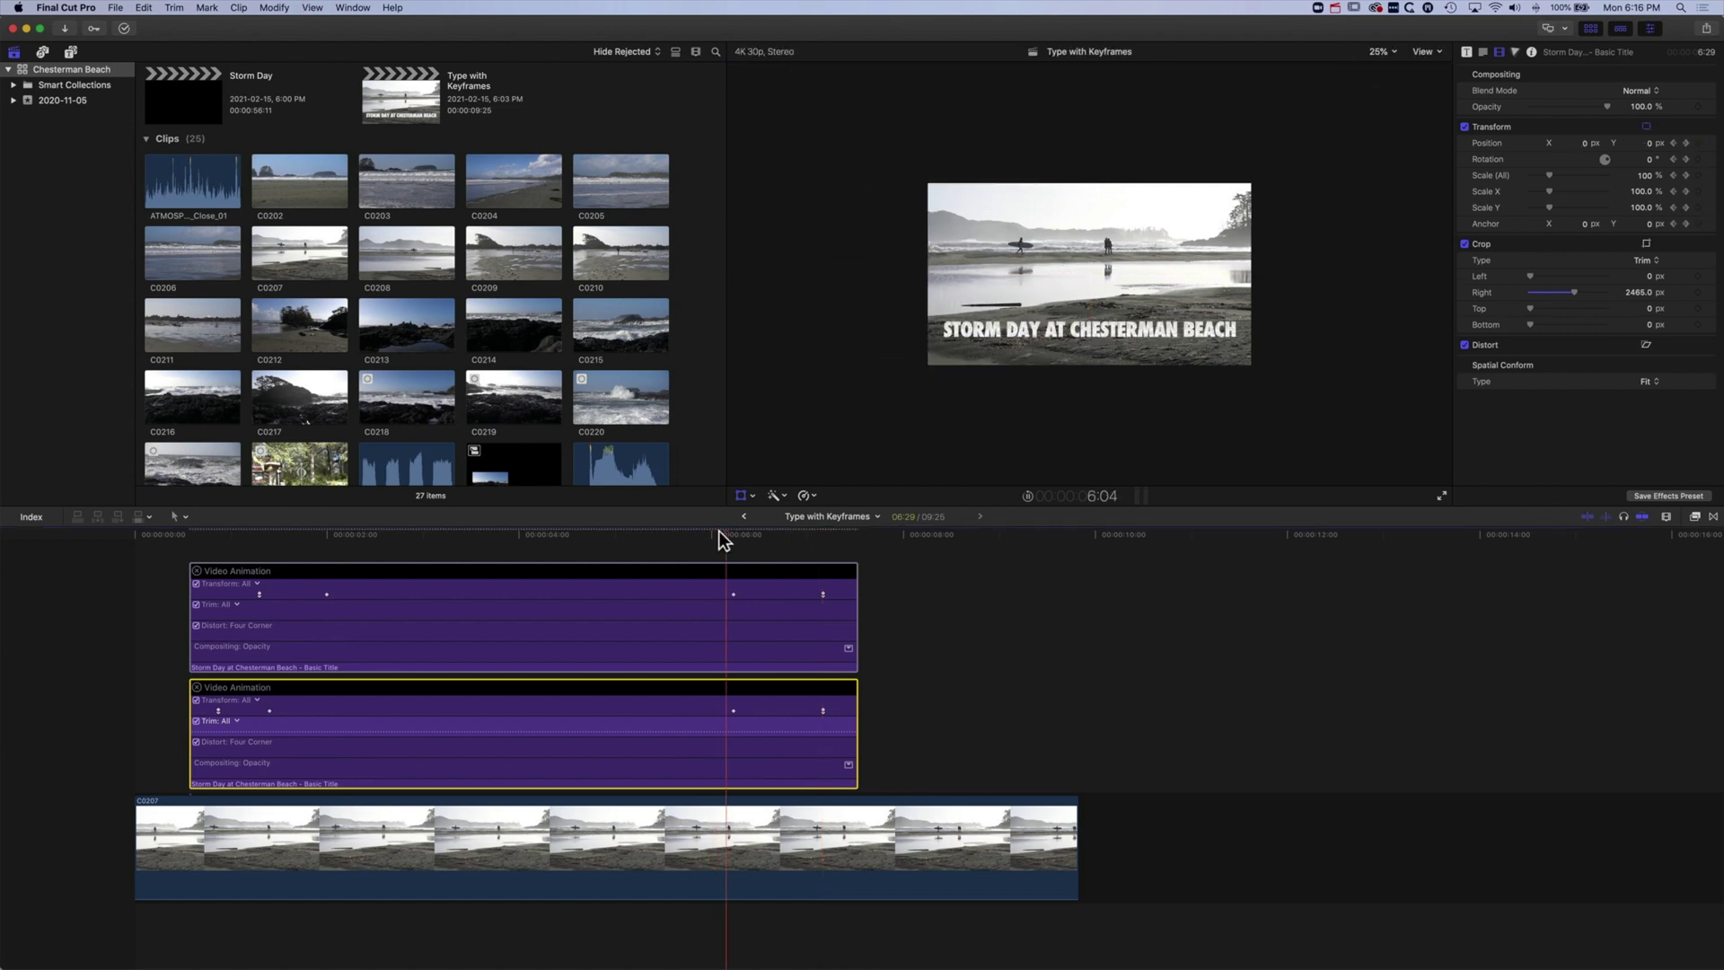
pyautogui.press('space')
pyautogui.press('space')
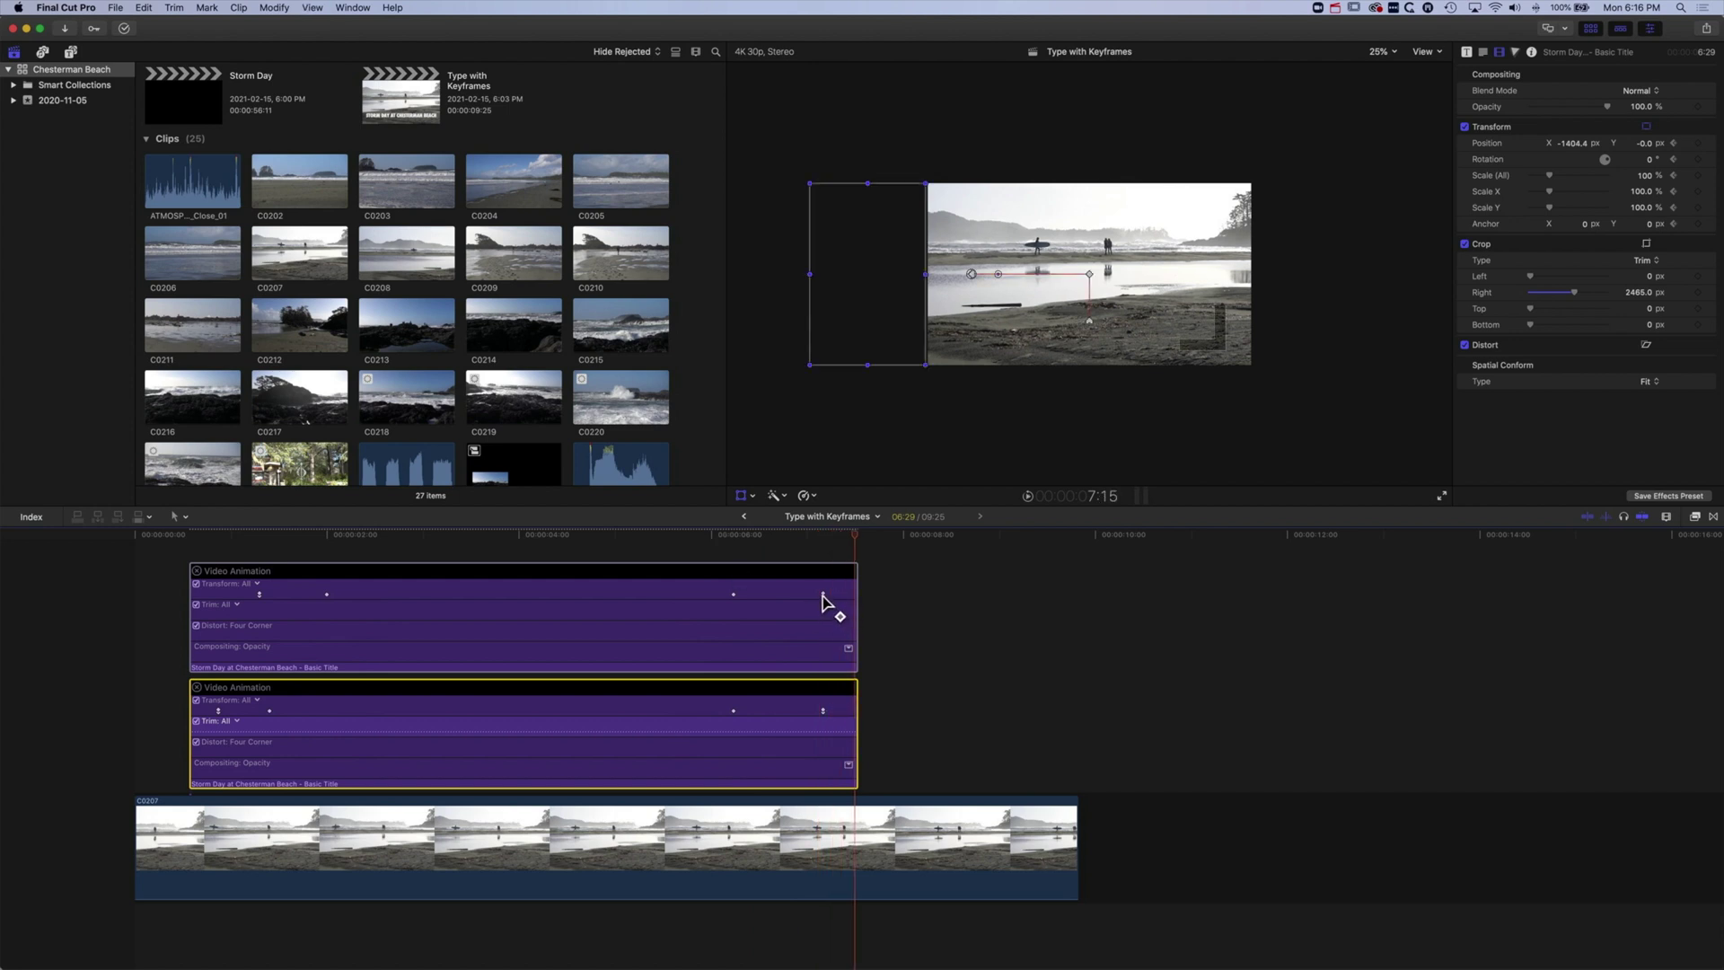
pyautogui.moveTo(822, 710); pyautogui.dragTo(803, 710)
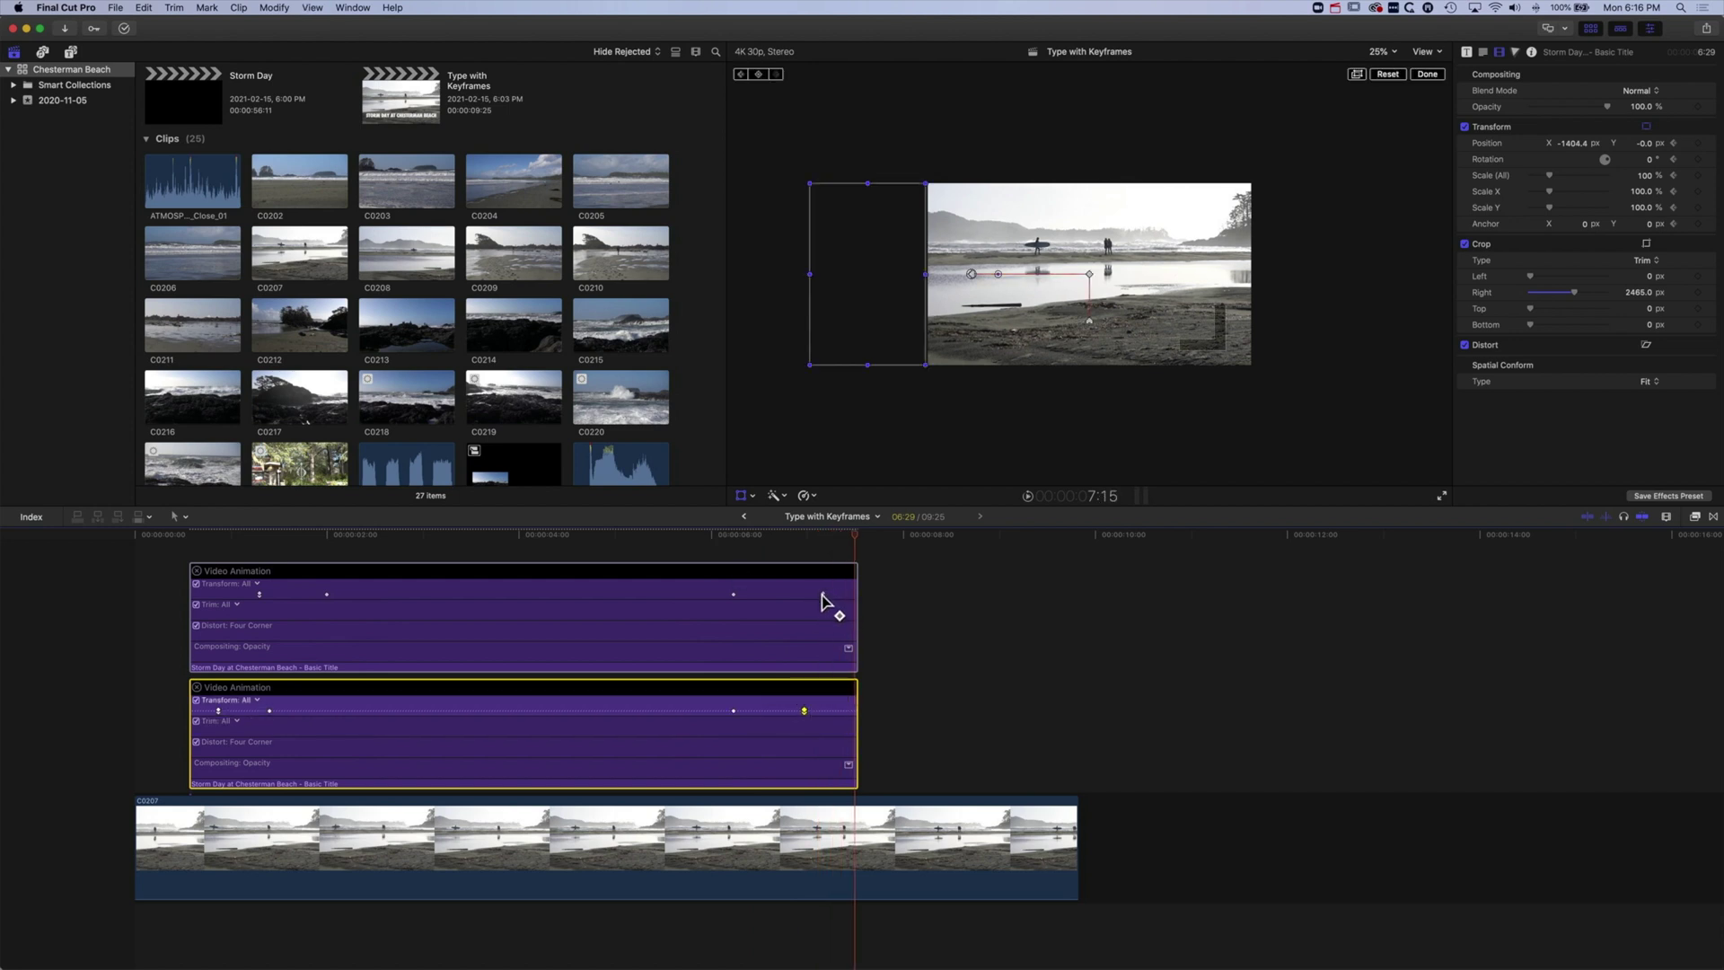
pyautogui.moveTo(822, 594); pyautogui.dragTo(807, 594)
pyautogui.click(724, 535)
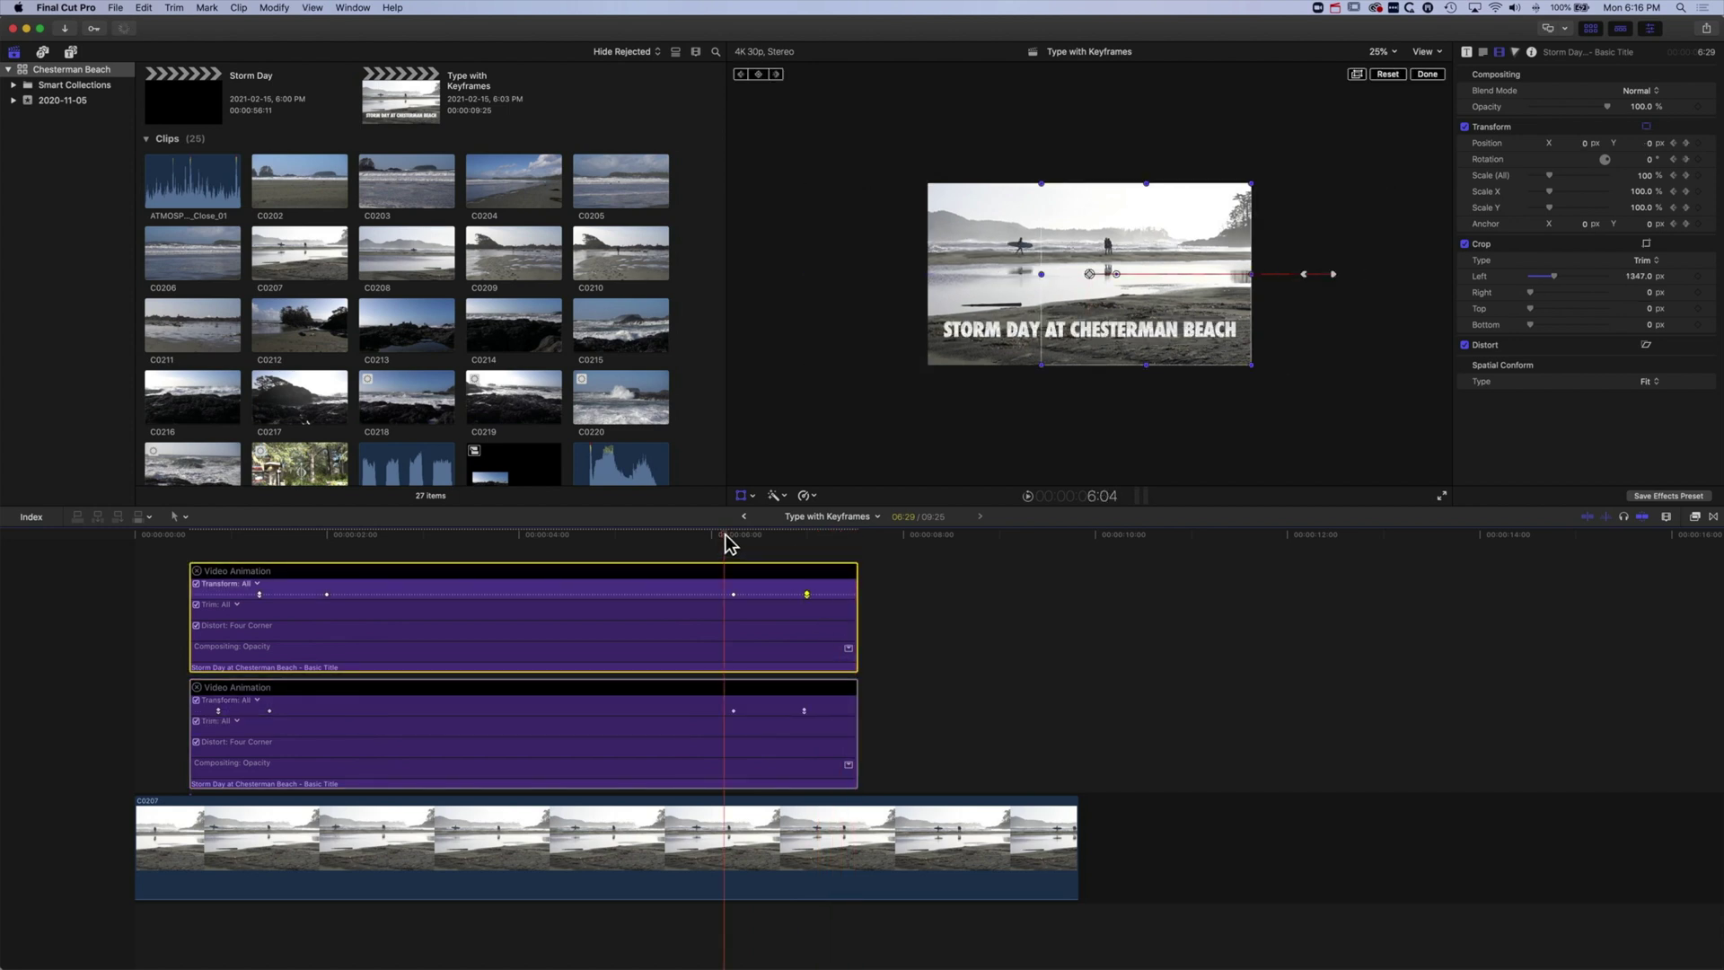
pyautogui.press('space')
pyautogui.press('space')
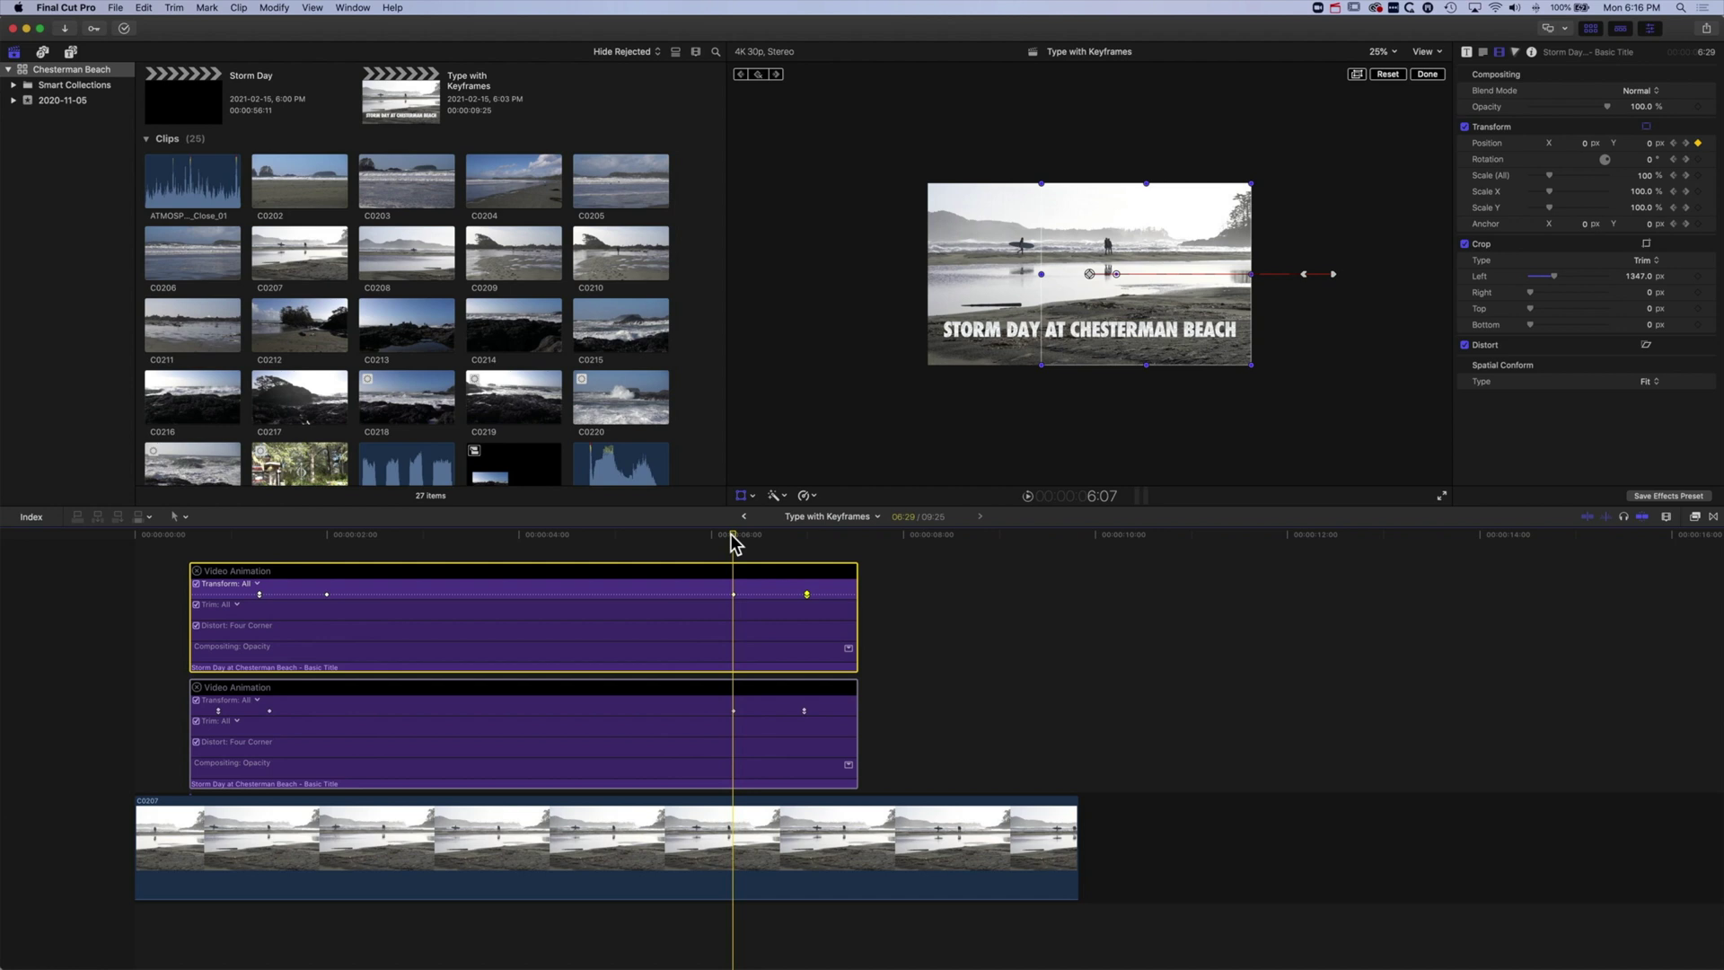
# - Select the C0207 beach clip and scrub back to 3:12, where the title is on screen
pyautogui.click(488, 850)
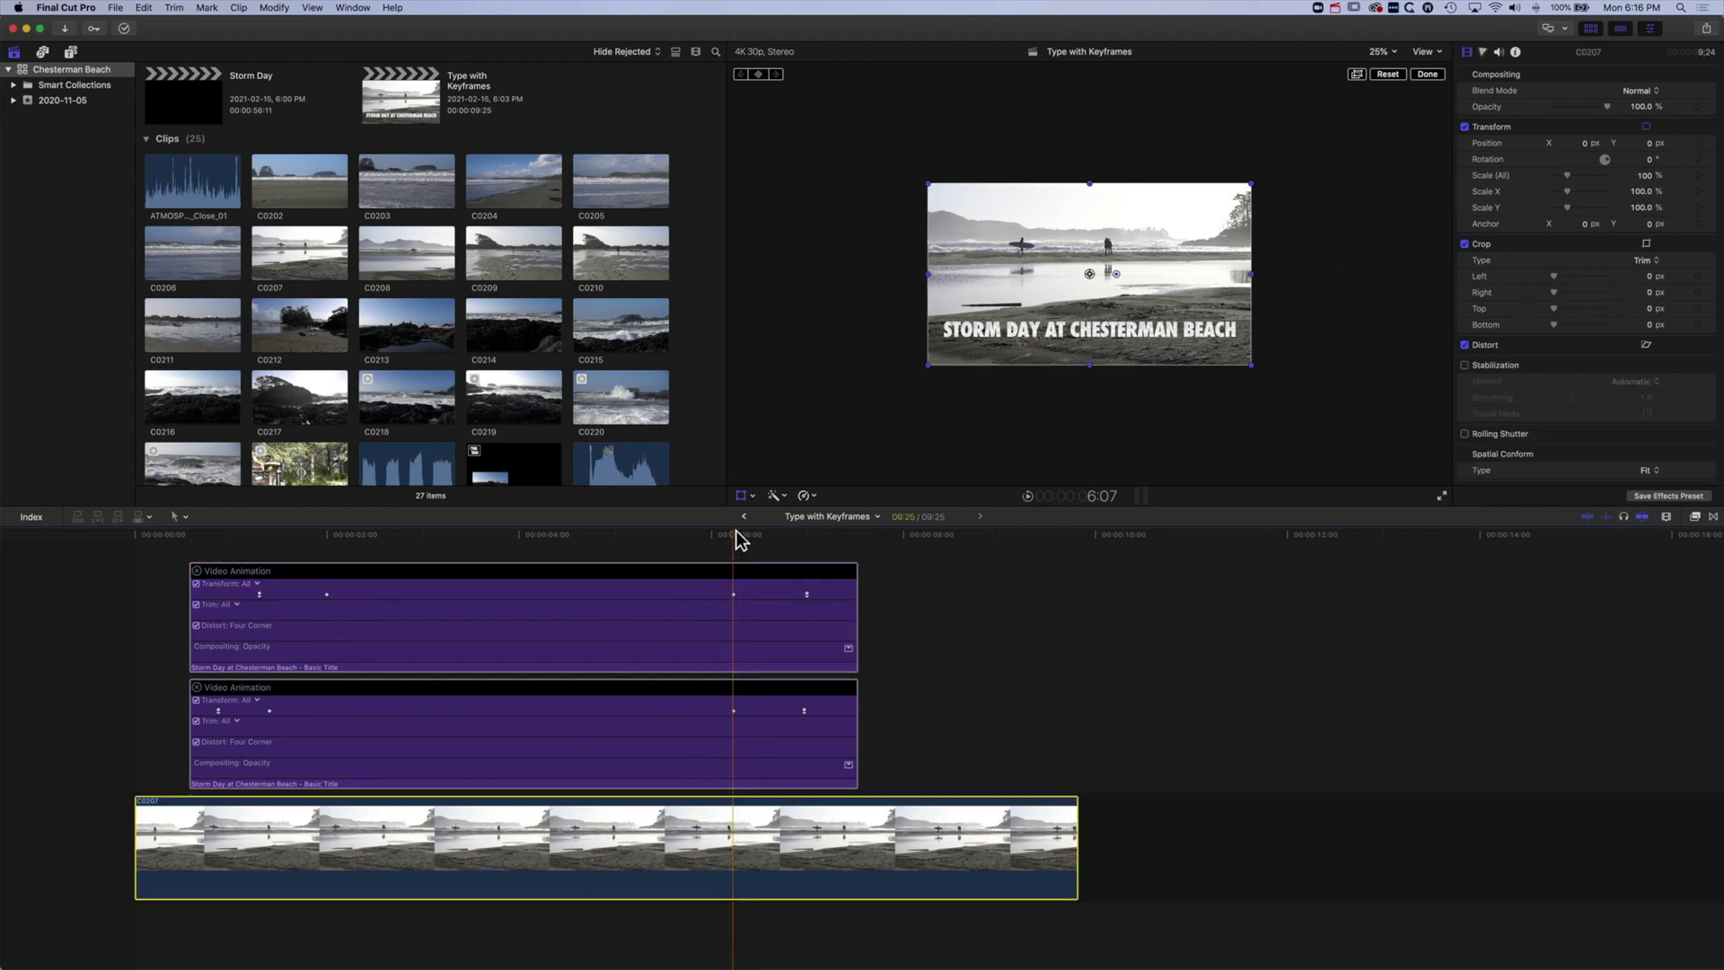
pyautogui.moveTo(736, 538); pyautogui.dragTo(466, 544)
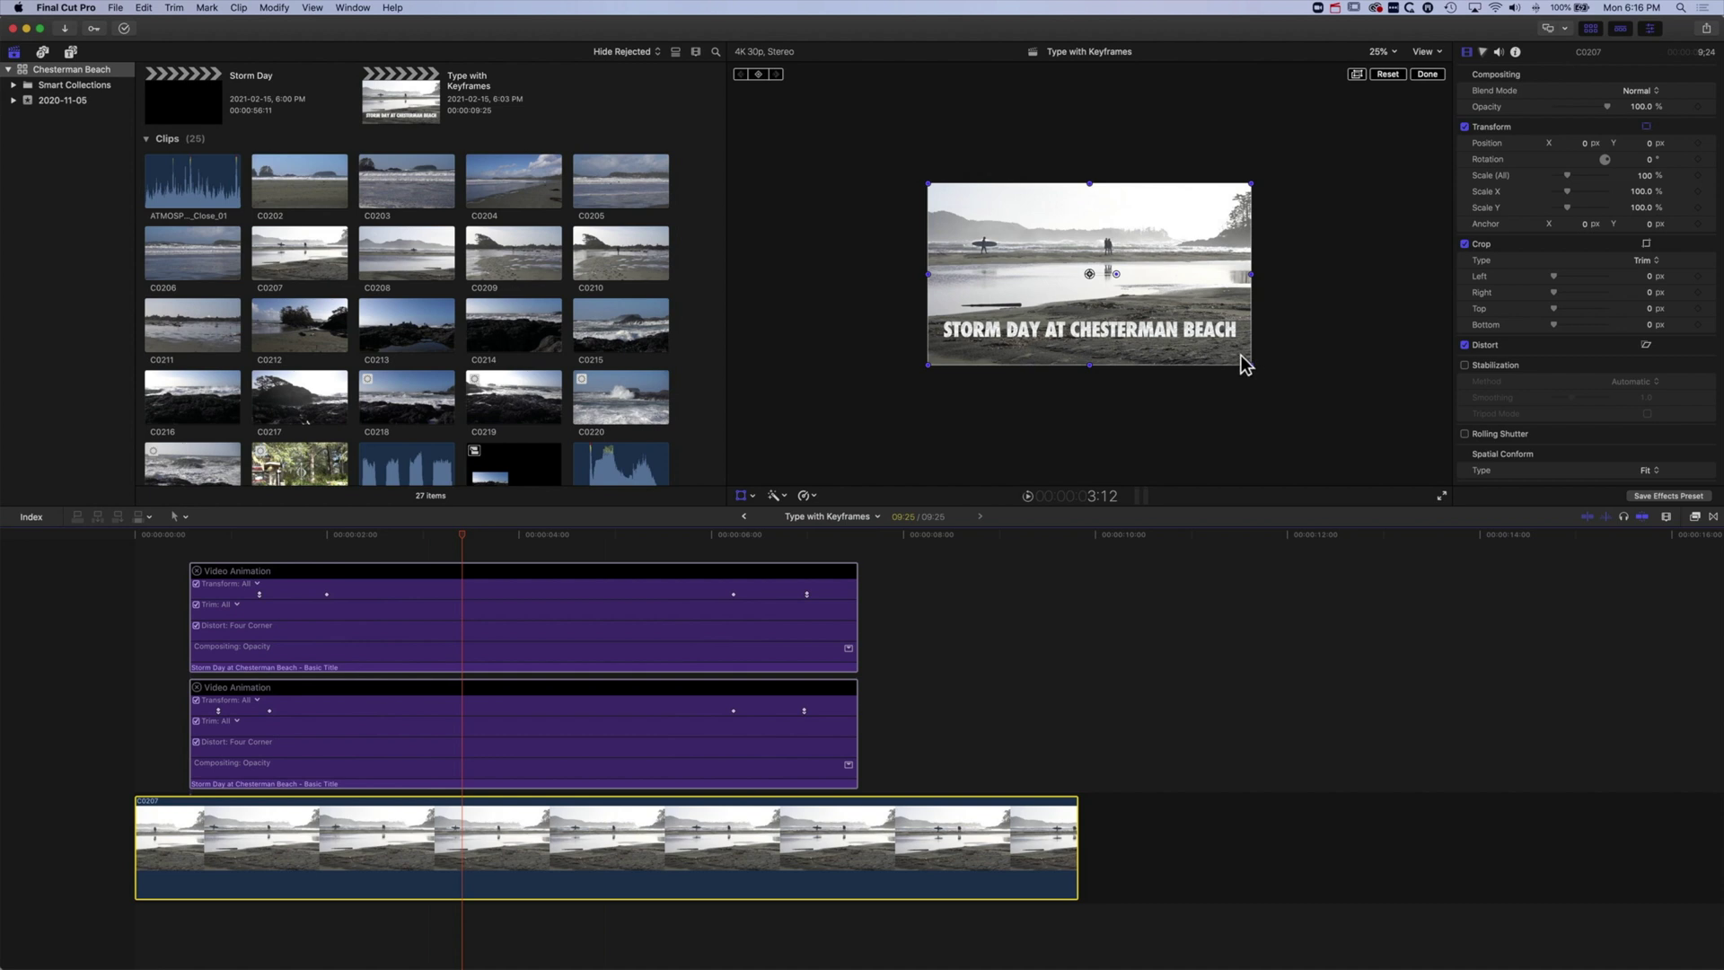
# - Grade C0207's exposure to Master -21%, Highlights -60%, Midtones -17% and Shadows 21%
pyautogui.click(1483, 52)
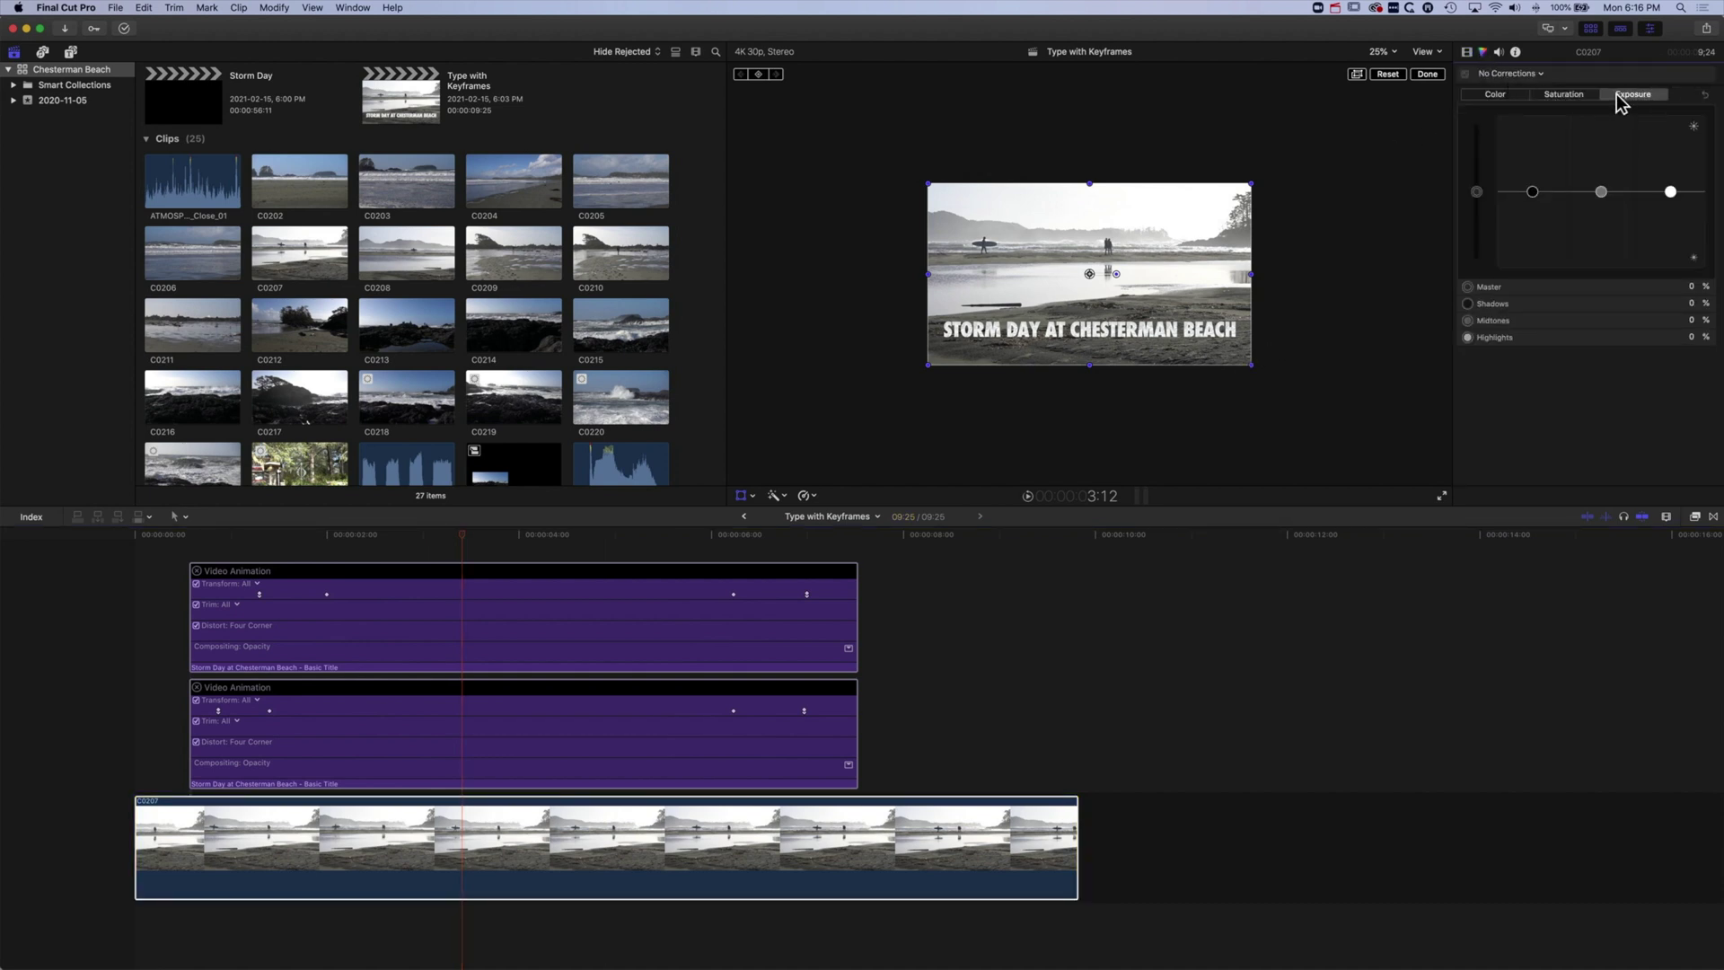
pyautogui.moveTo(1531, 191); pyautogui.dragTo(1531, 176)
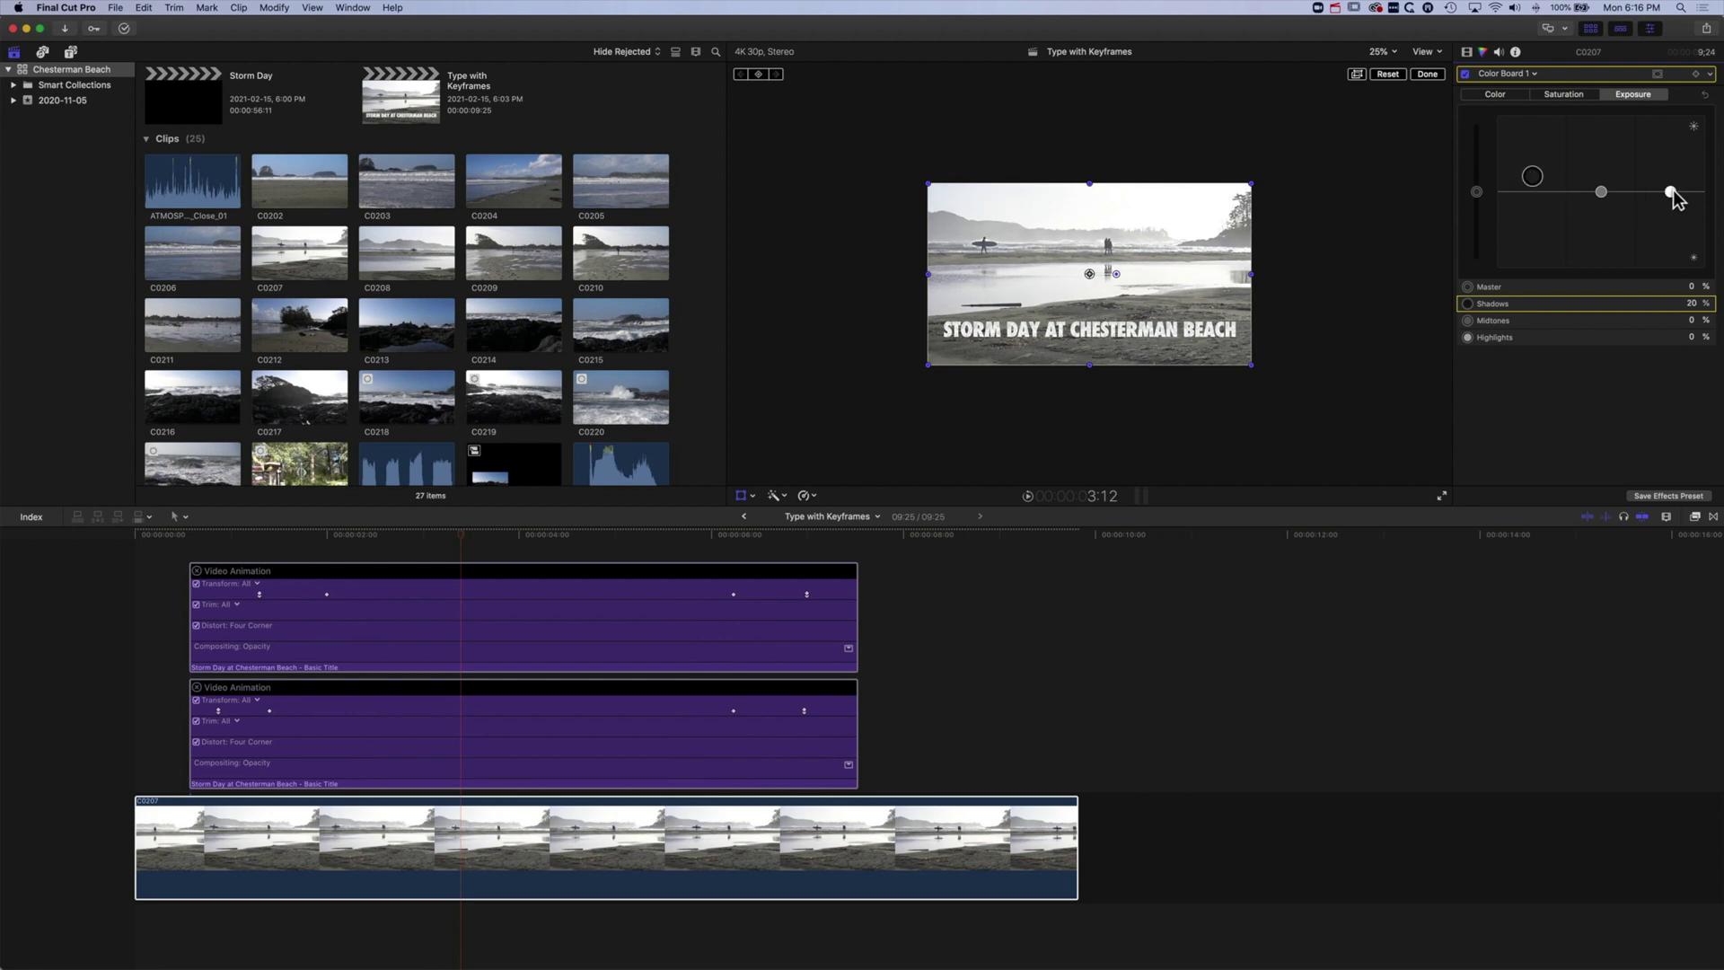
pyautogui.moveTo(1672, 194); pyautogui.dragTo(1602, 201)
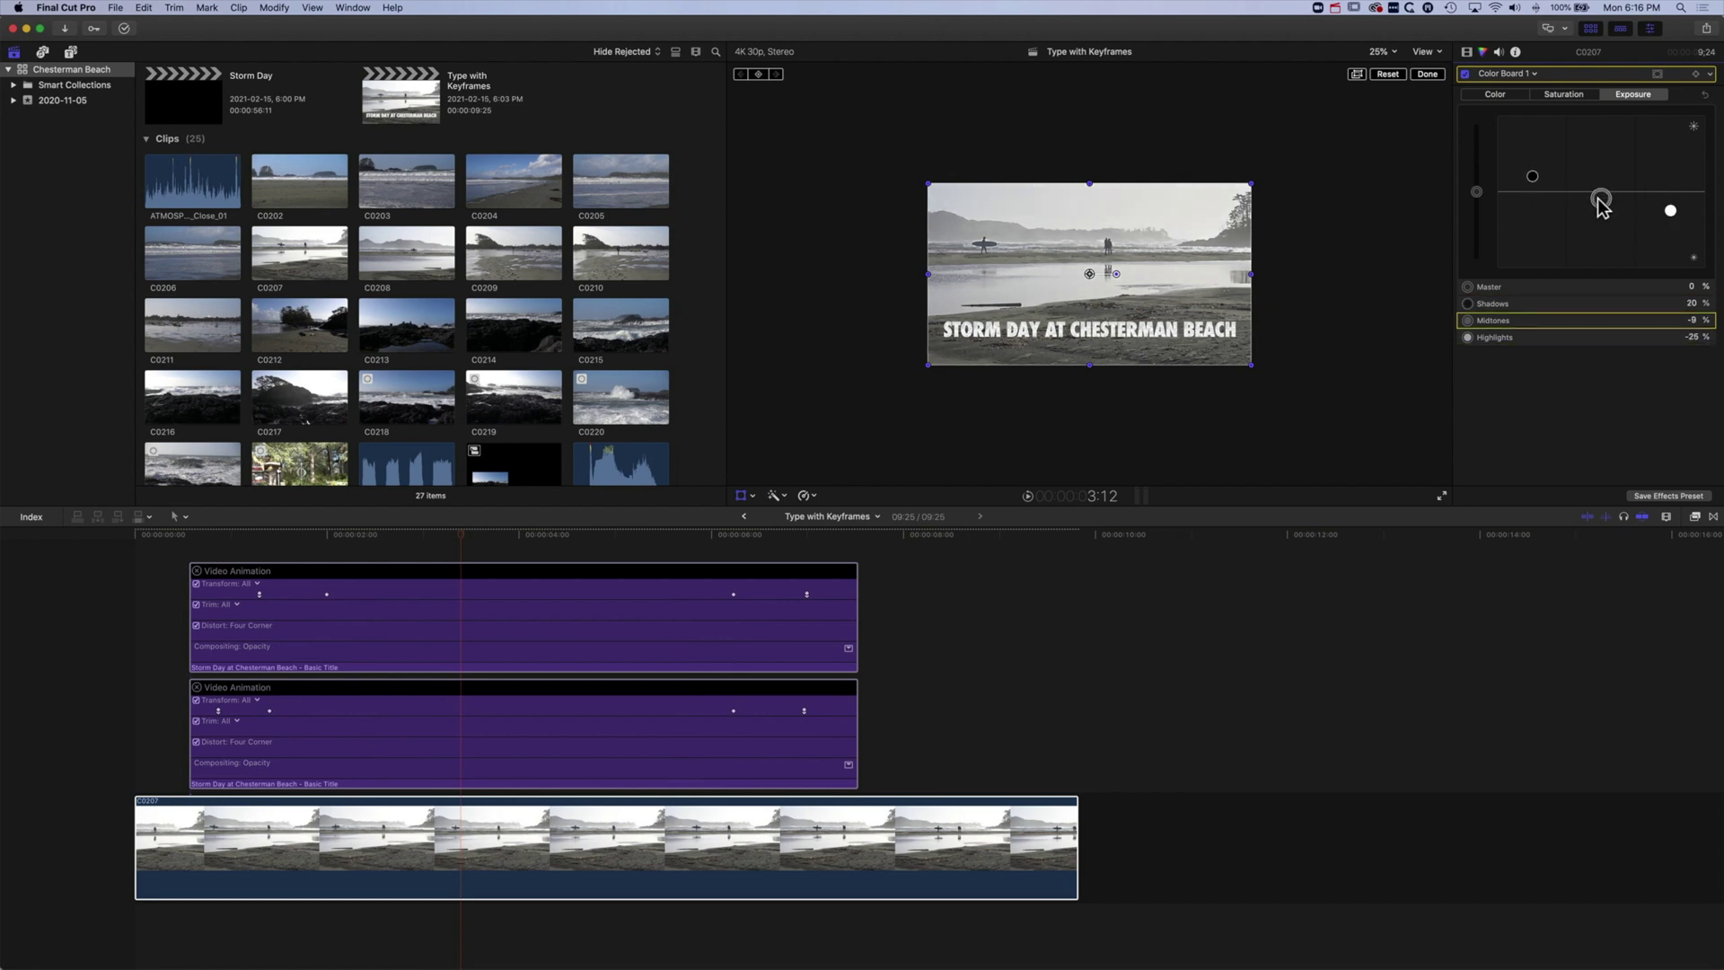
pyautogui.moveTo(1472, 193); pyautogui.dragTo(1671, 240)
pyautogui.click(1596, 203)
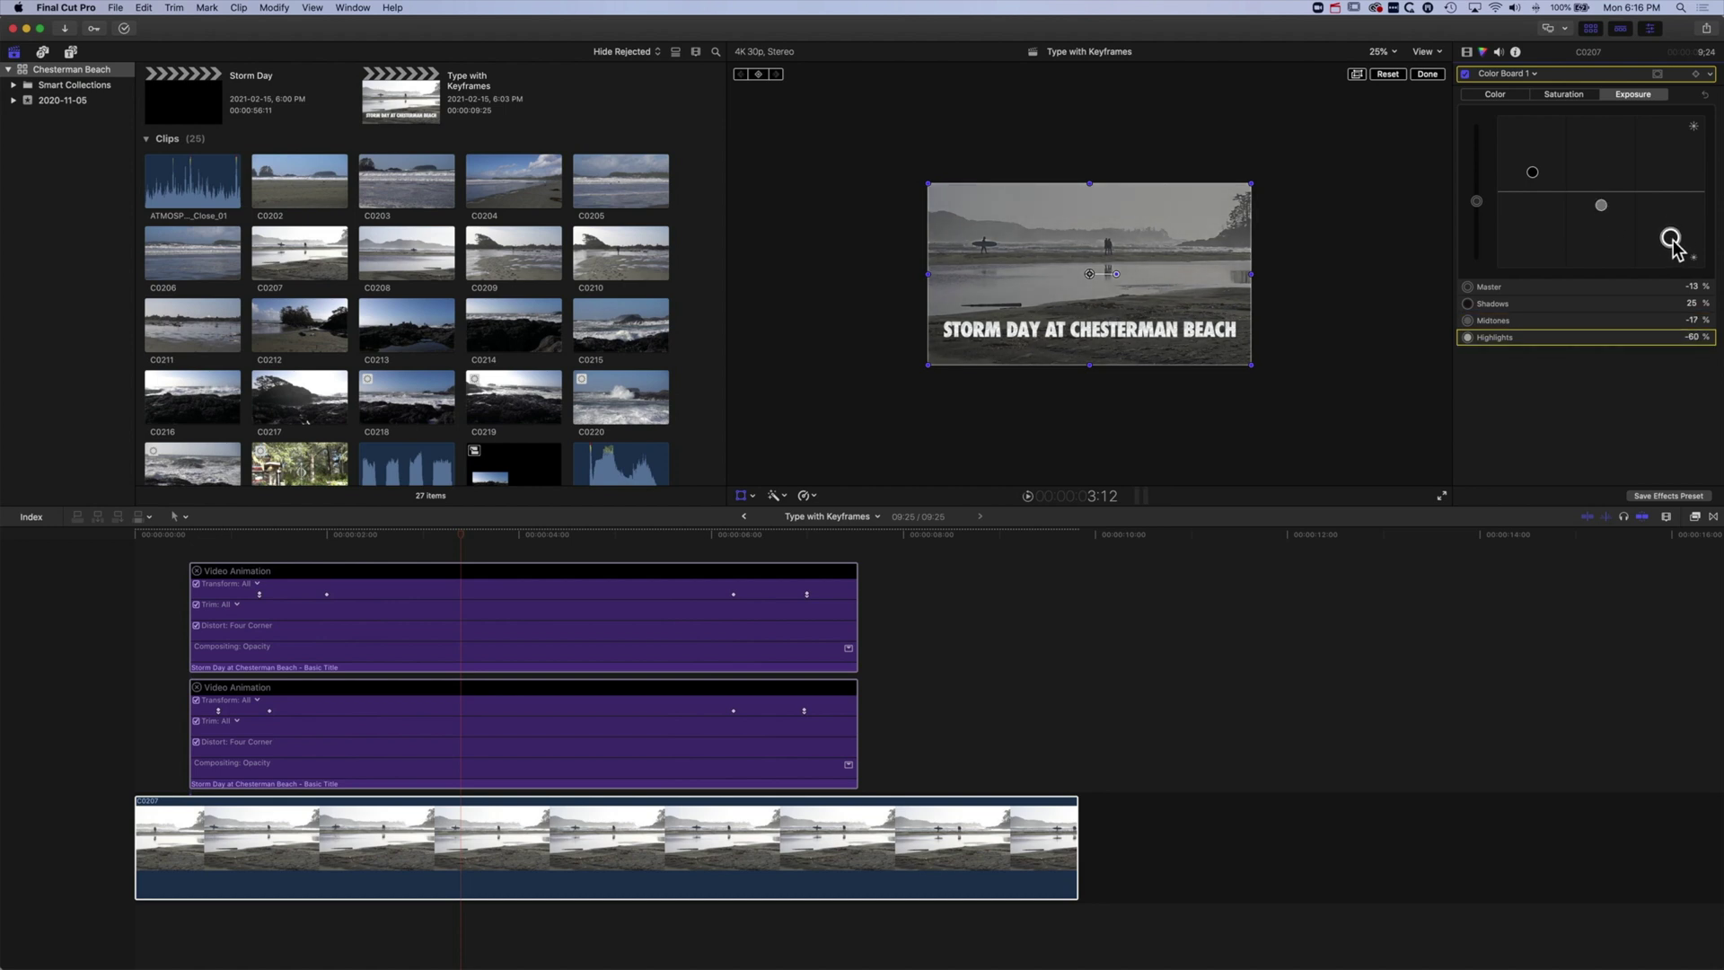
pyautogui.moveTo(1532, 175); pyautogui.dragTo(1480, 216)
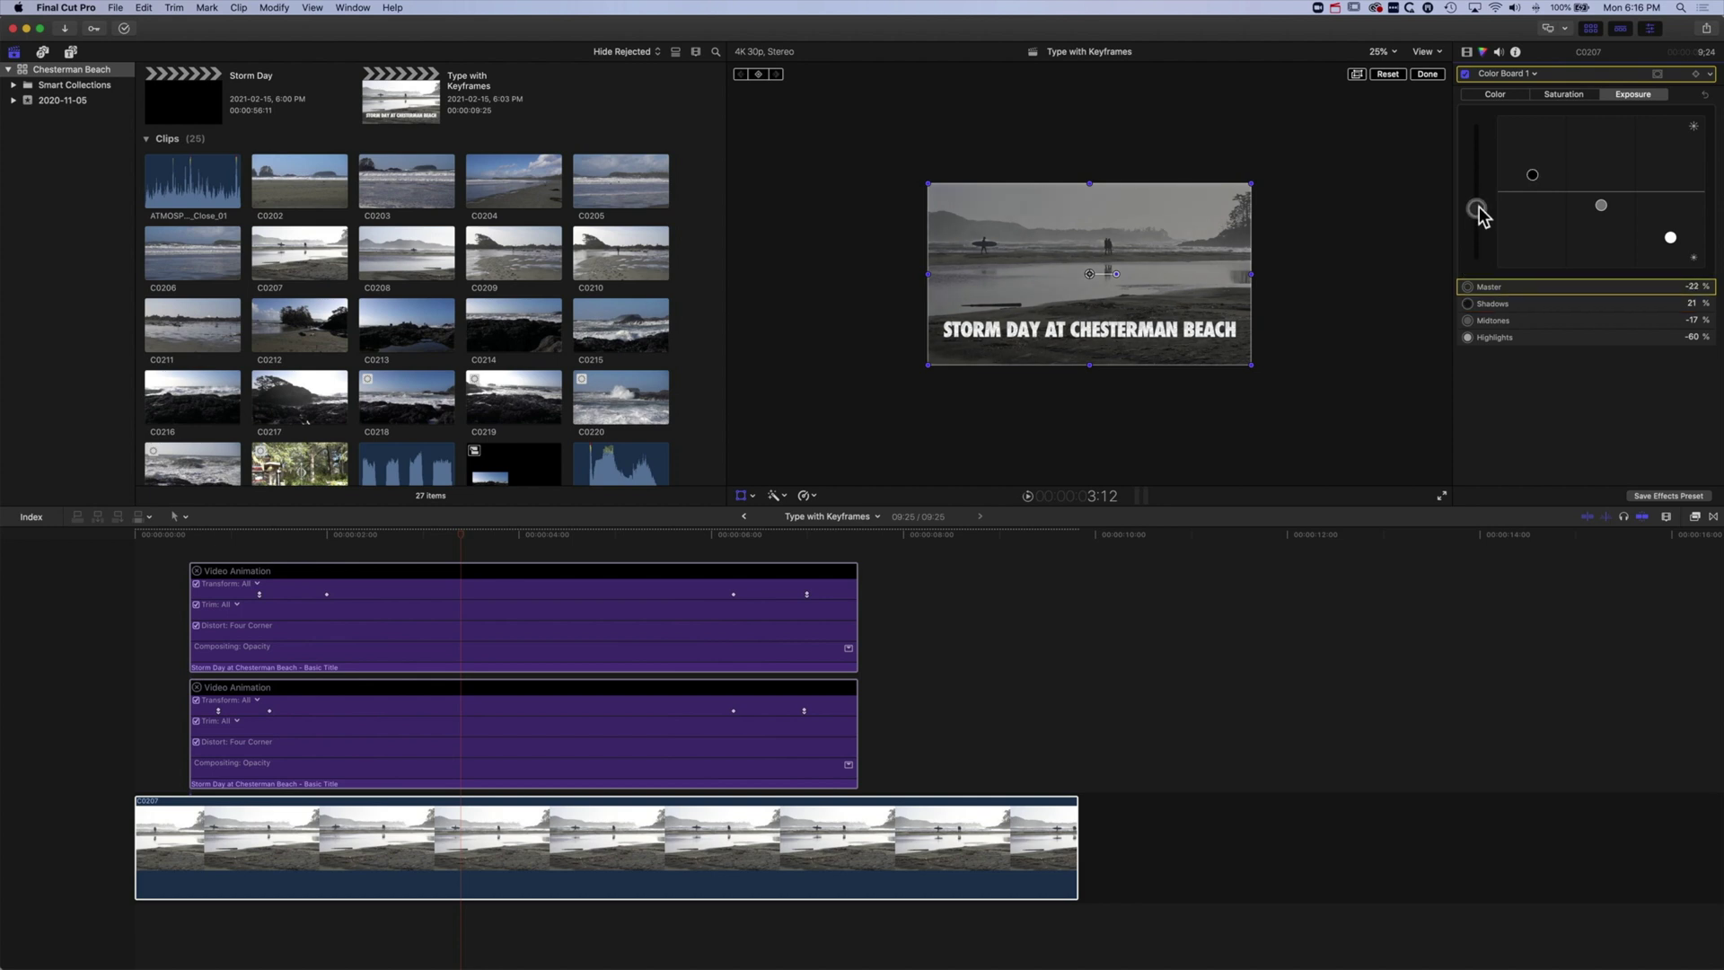
# - Play the graded clip from the start to check the darker look
pyautogui.click(170, 531)
pyautogui.press('space')
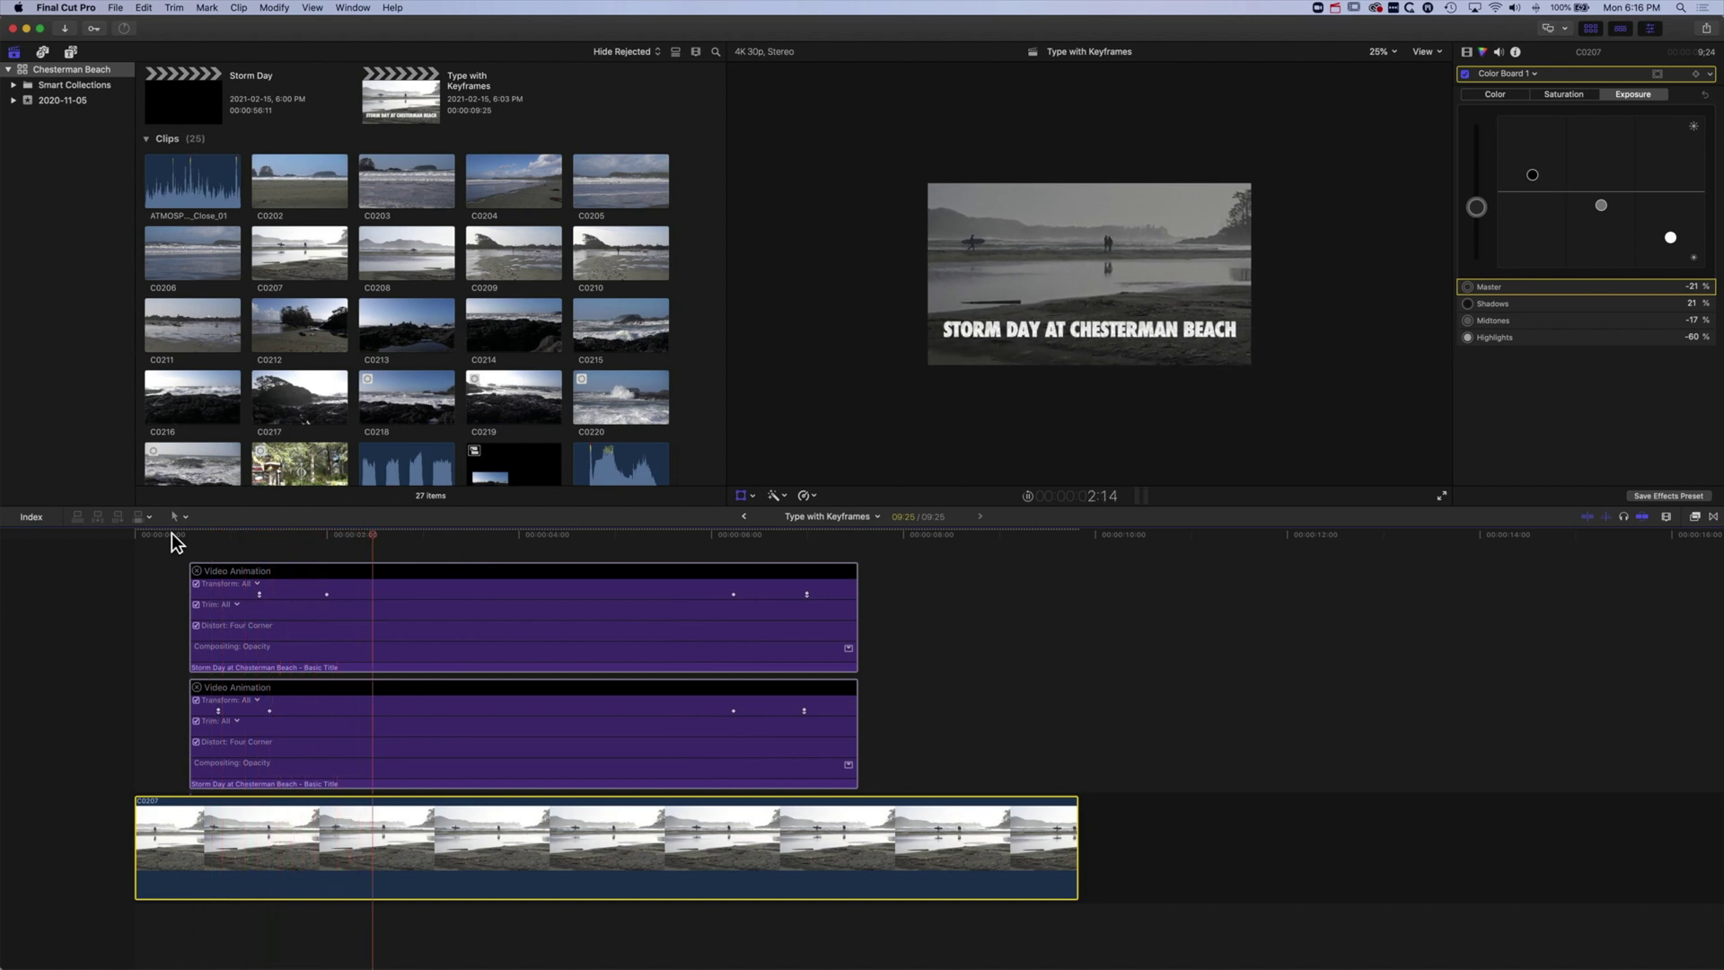
pyautogui.press('space')
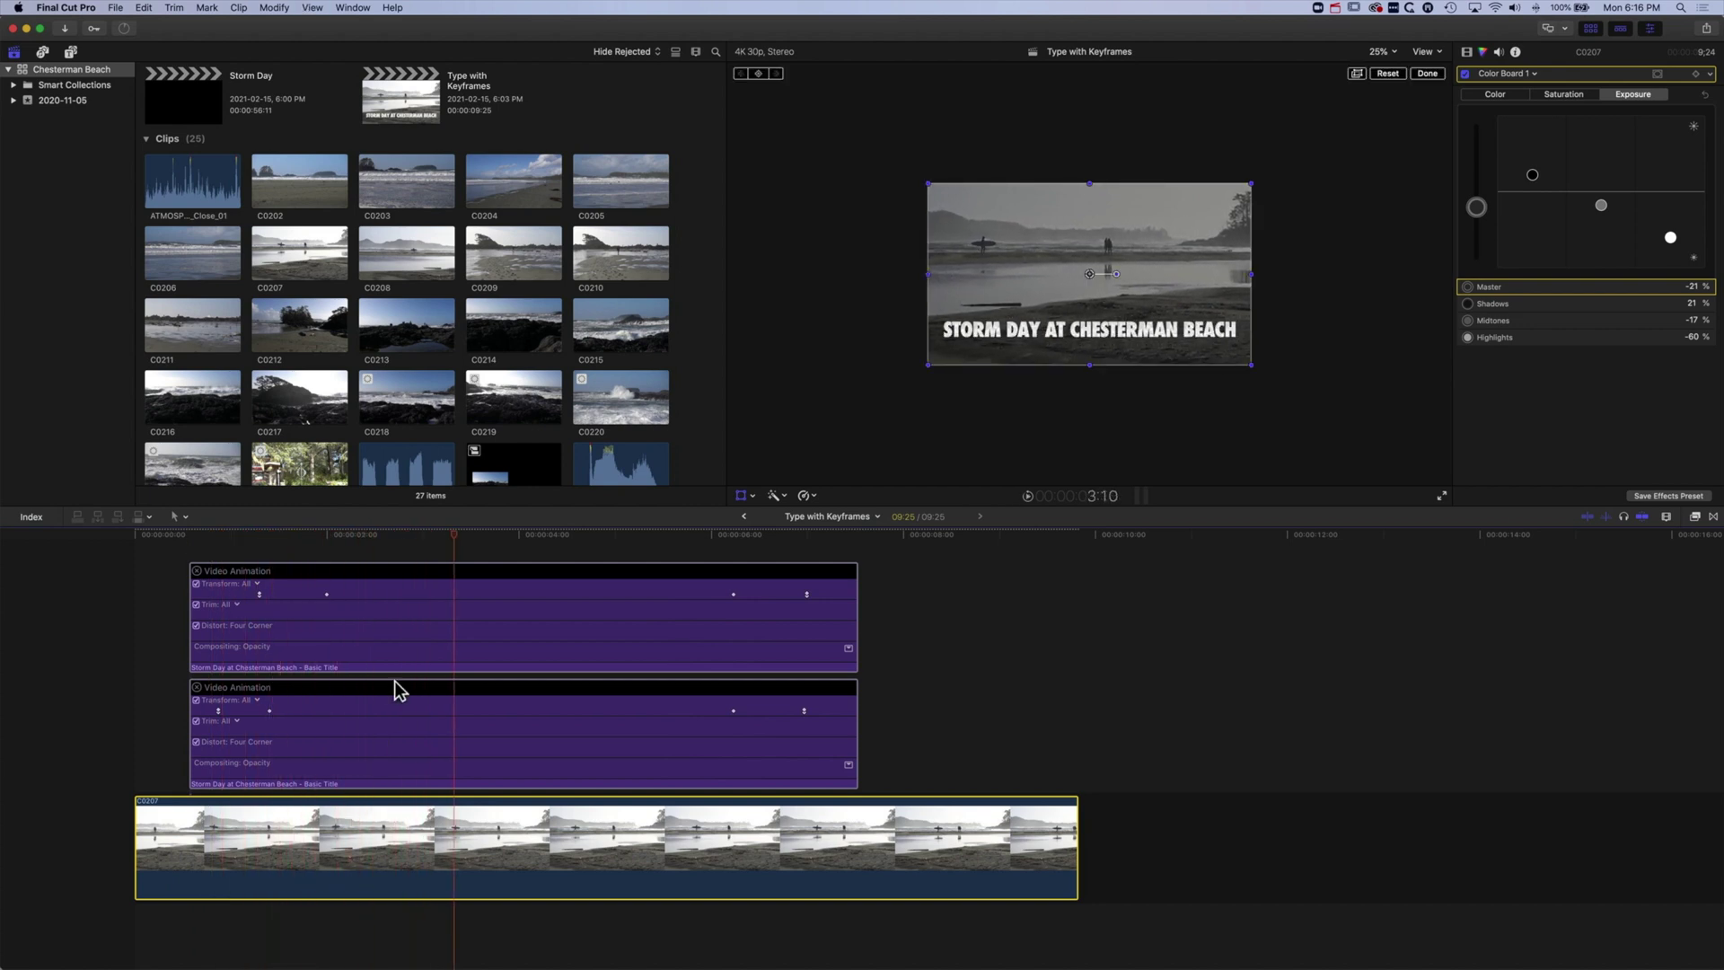
# - Add a shape mask to the Color Board 1 correction
pyautogui.click(1658, 74)
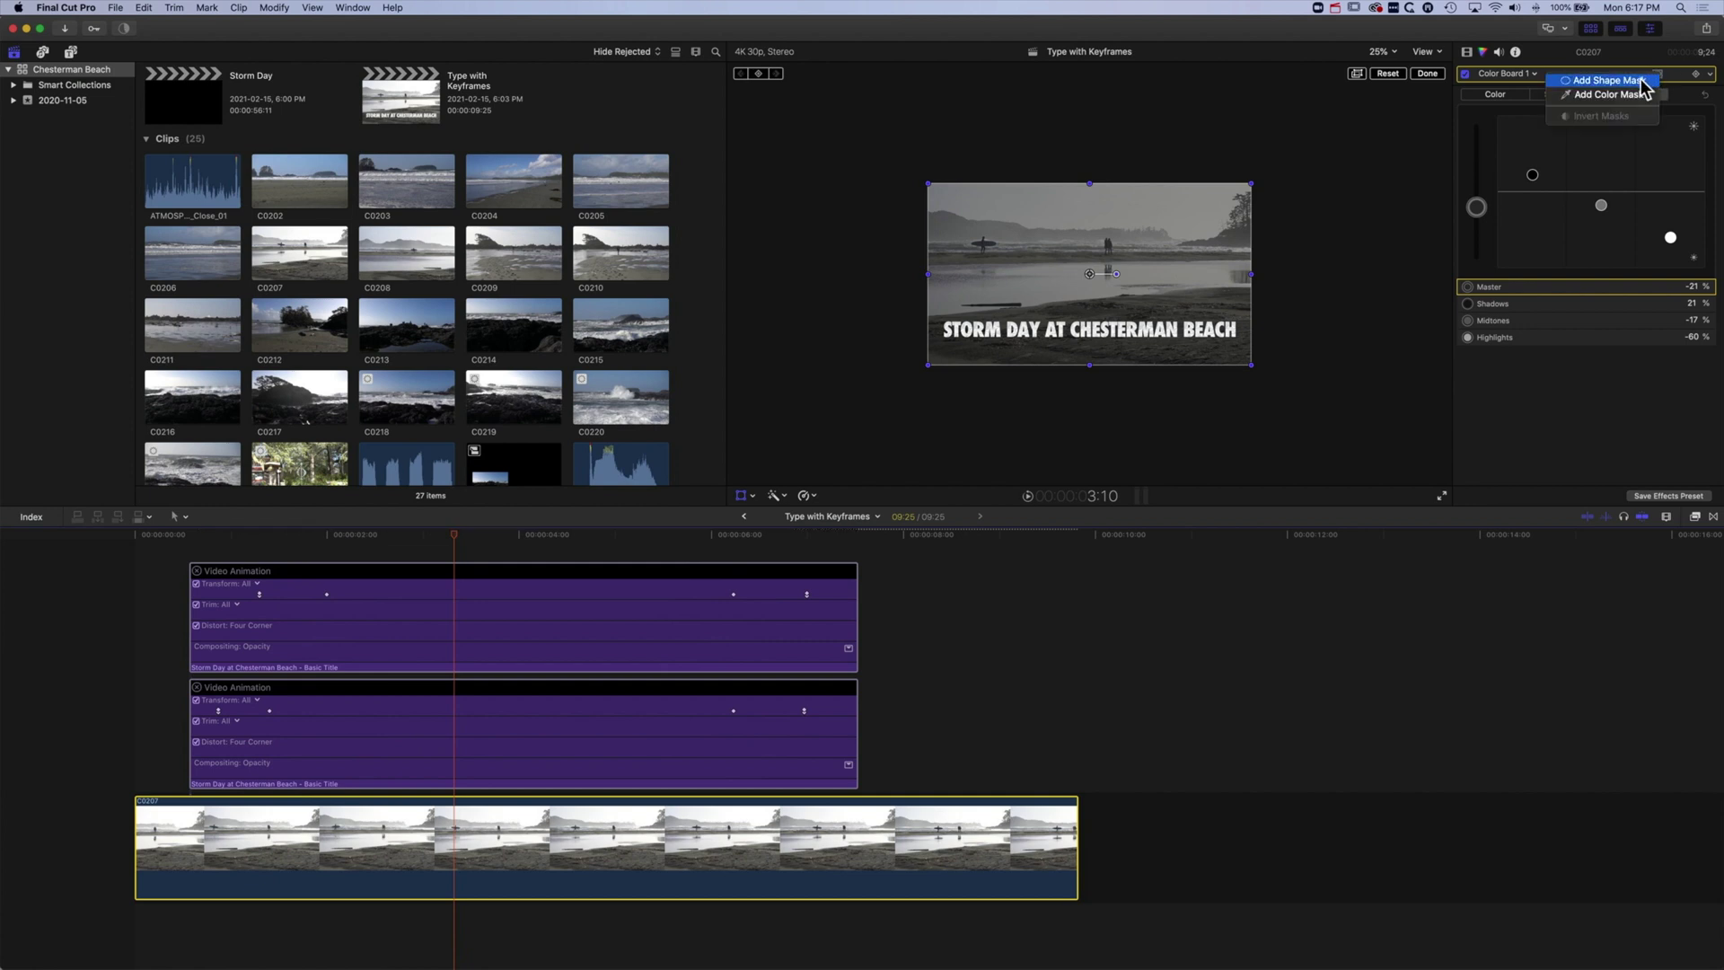
pyautogui.click(1641, 81)
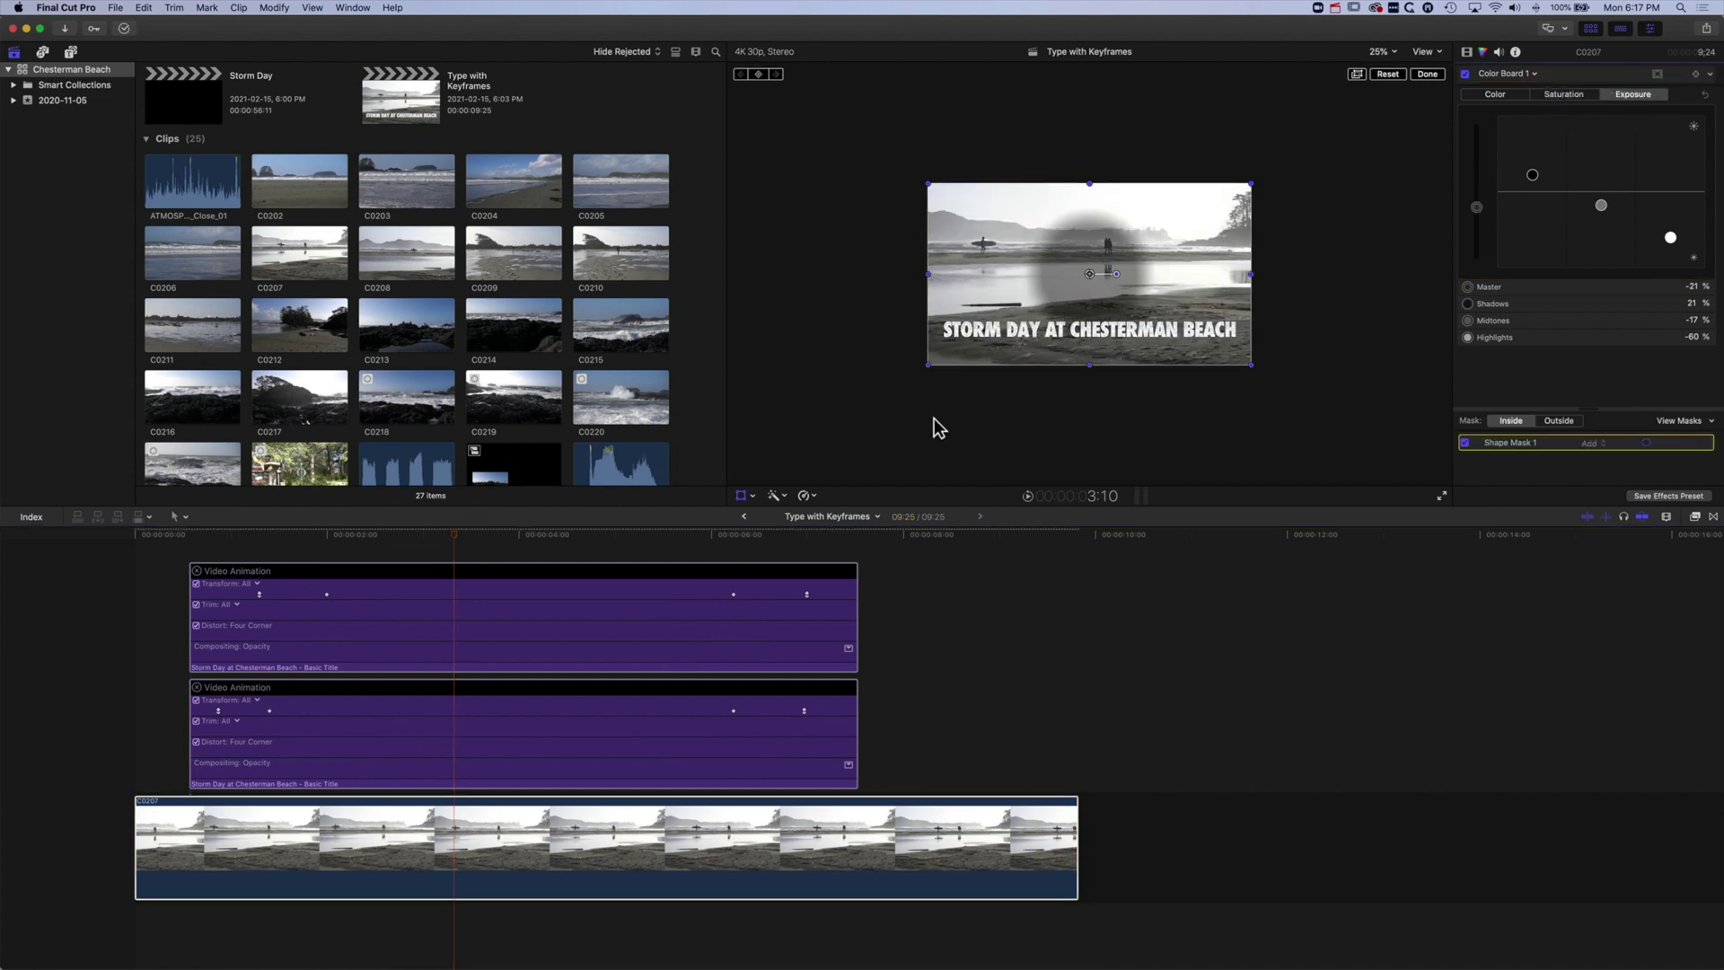
pyautogui.click(742, 497)
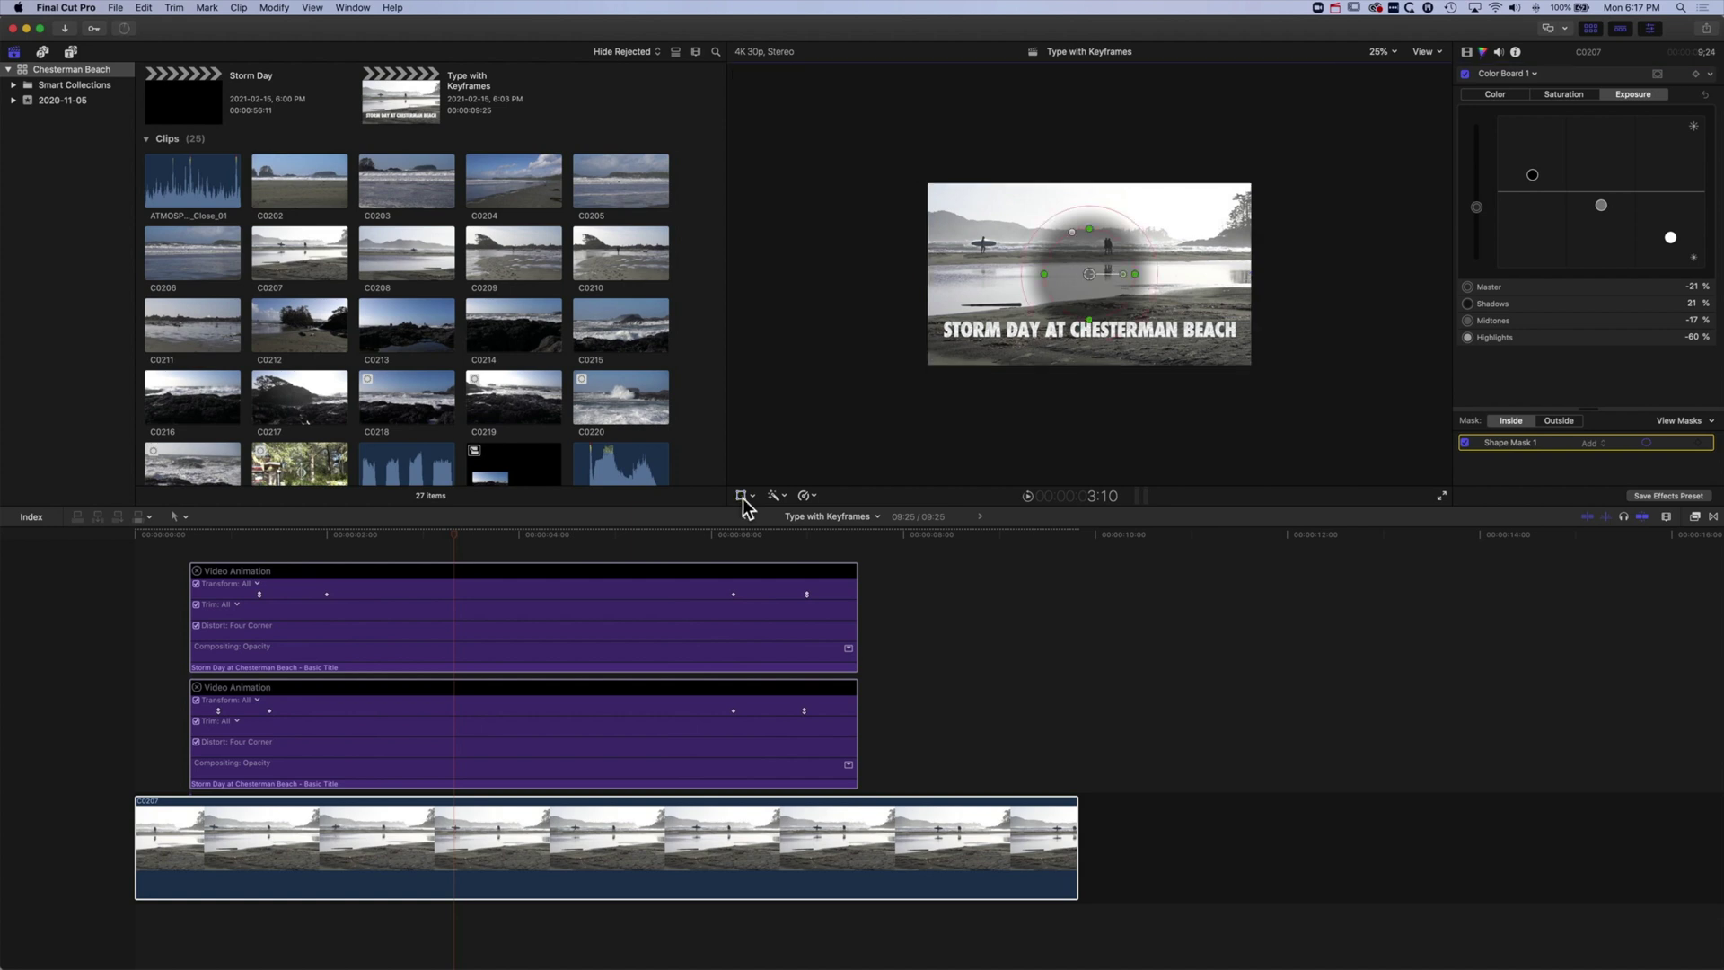
# - Reshape the mask into a wide, soft-feathered rectangle over the lower part of the frame
pyautogui.moveTo(1008, 280); pyautogui.dragTo(861, 277)
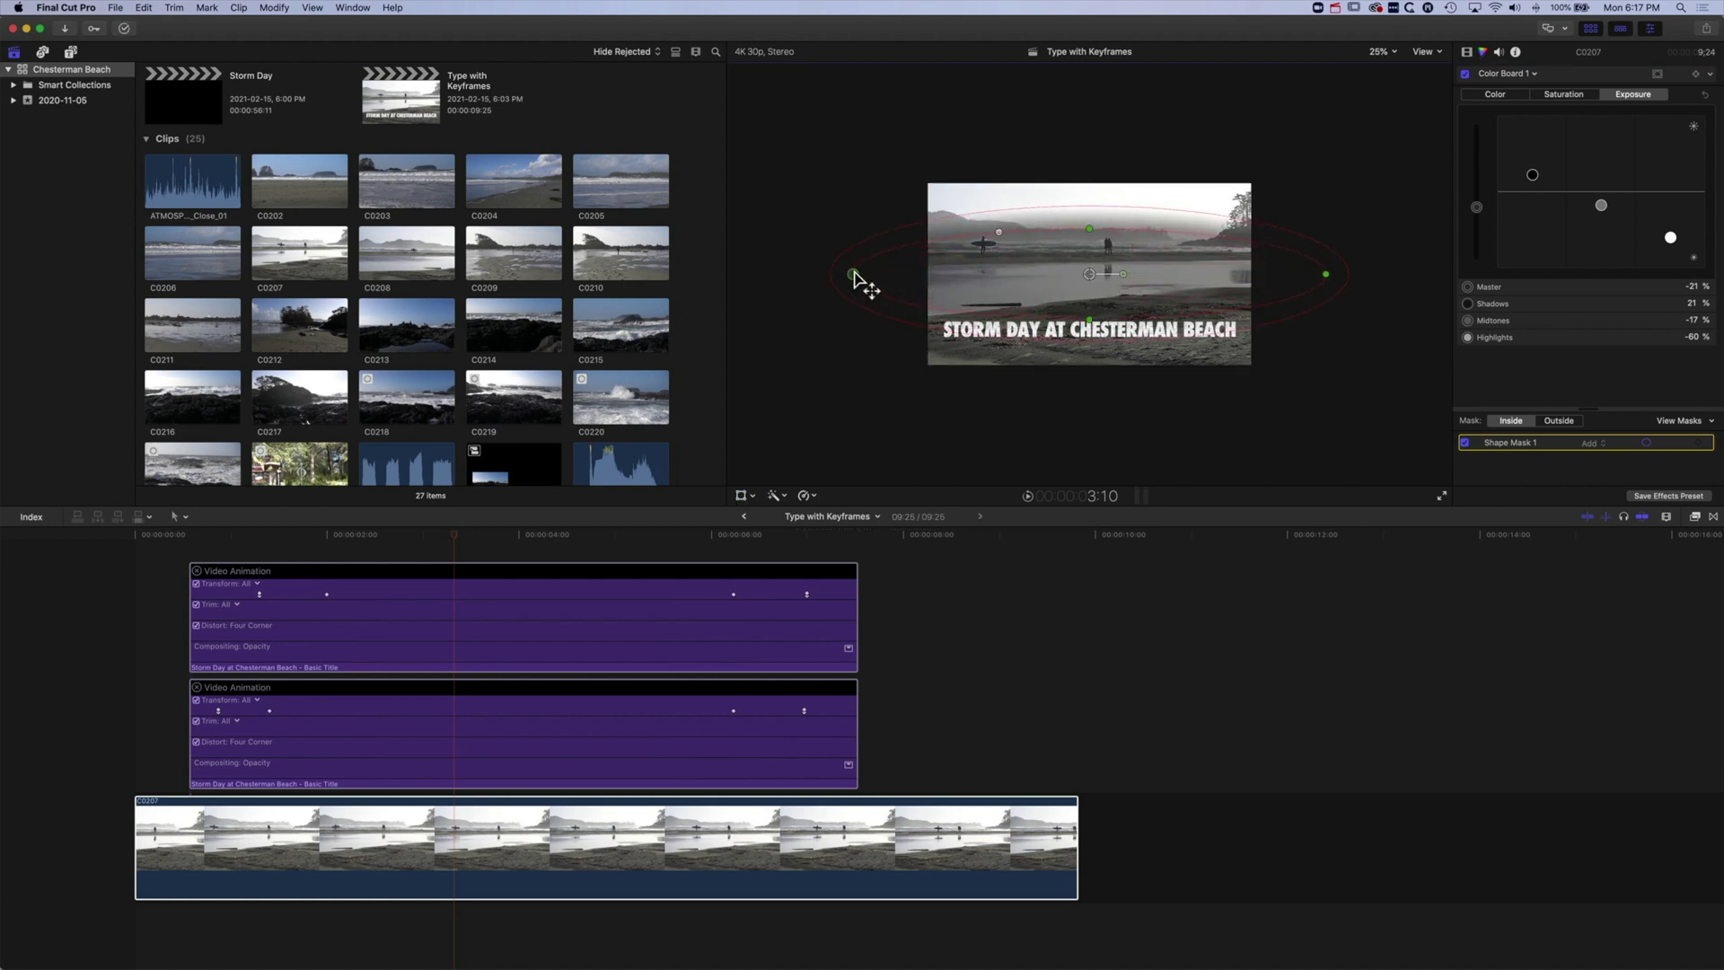
pyautogui.moveTo(1000, 231); pyautogui.dragTo(817, 237)
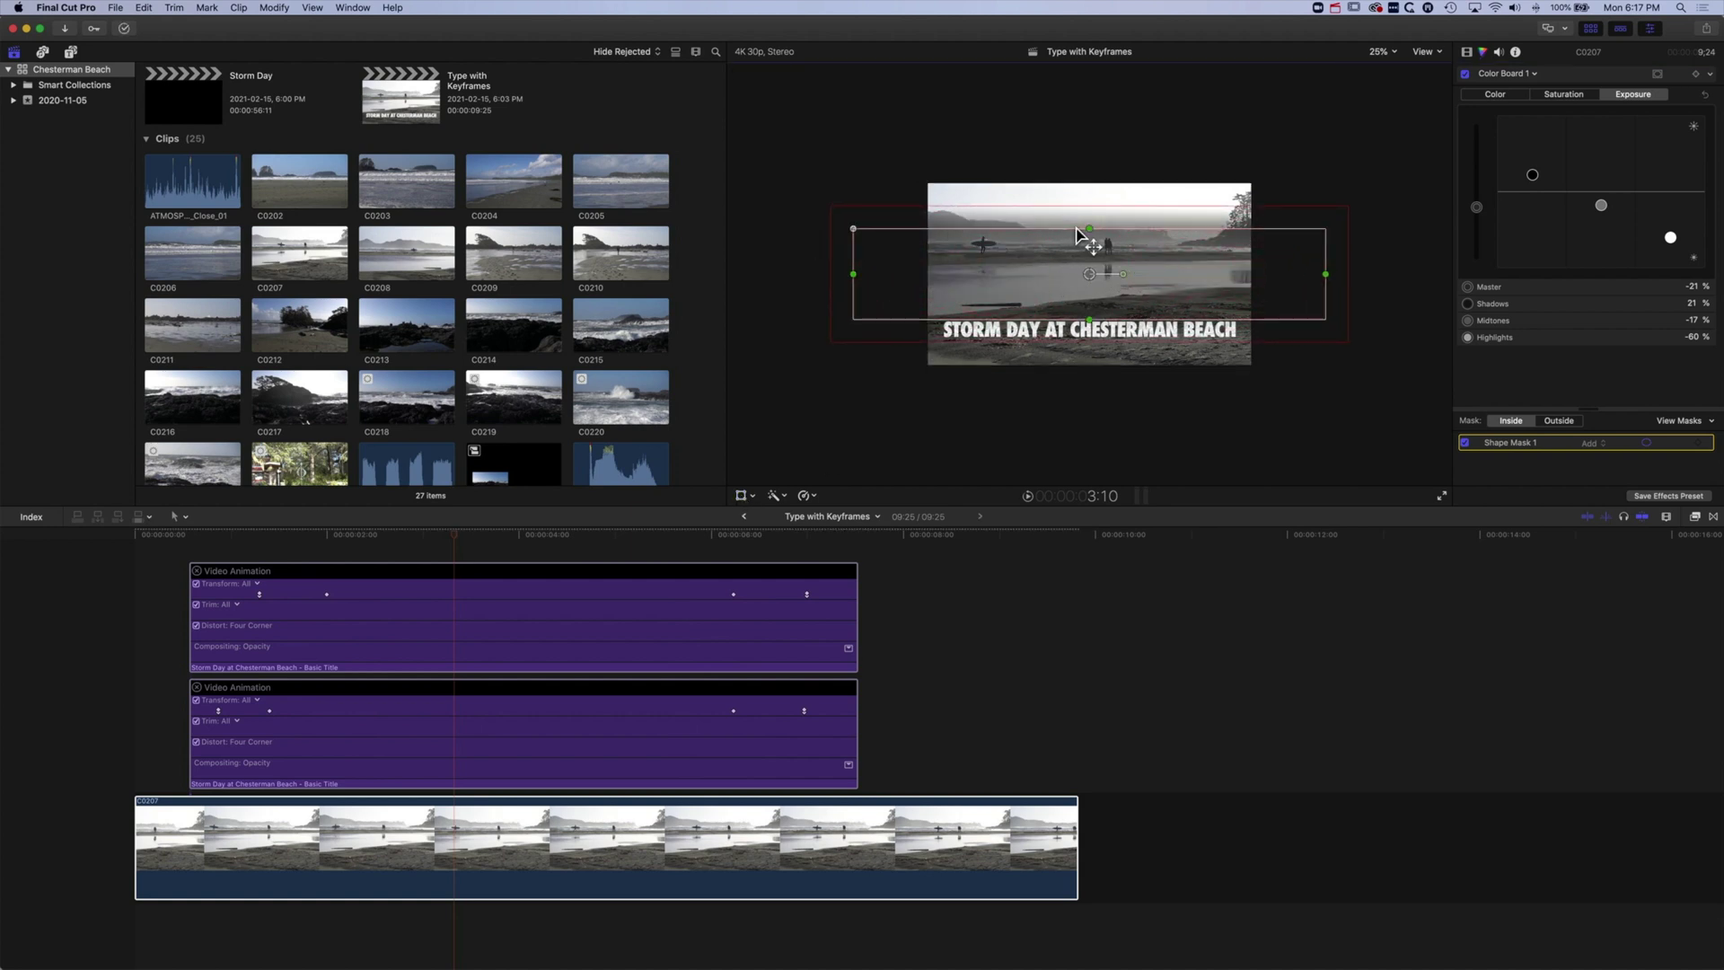
pyautogui.moveTo(1089, 274); pyautogui.dragTo(1087, 369)
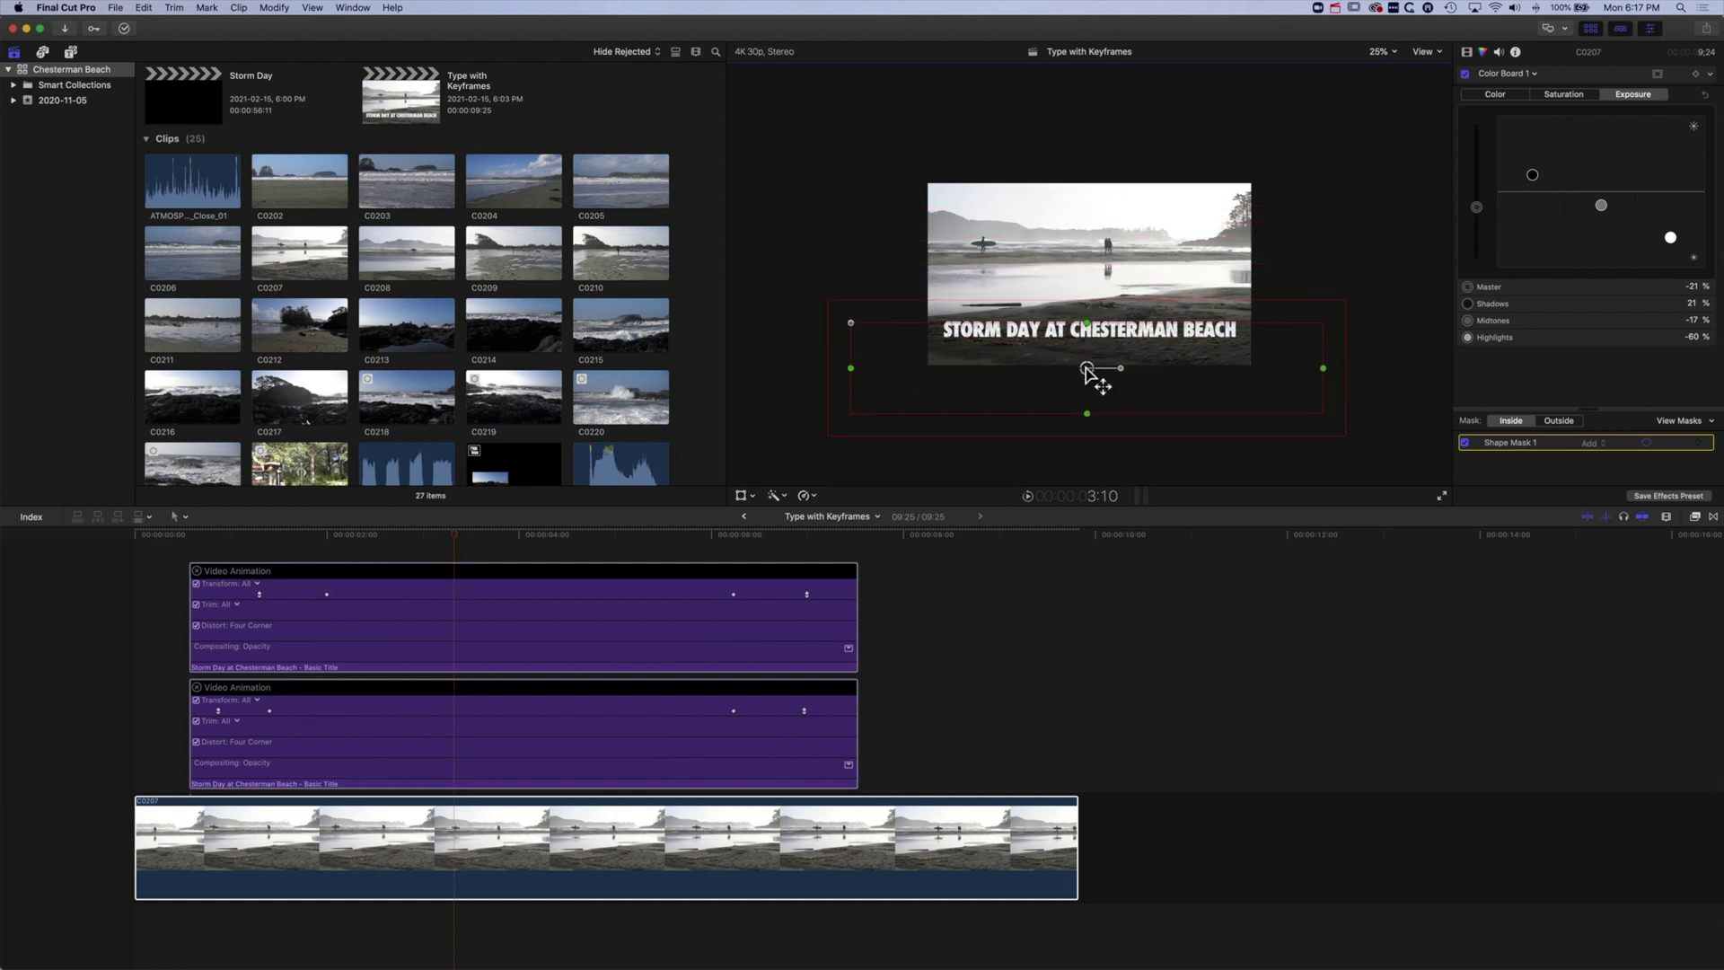
pyautogui.moveTo(1099, 304); pyautogui.dragTo(1096, 262)
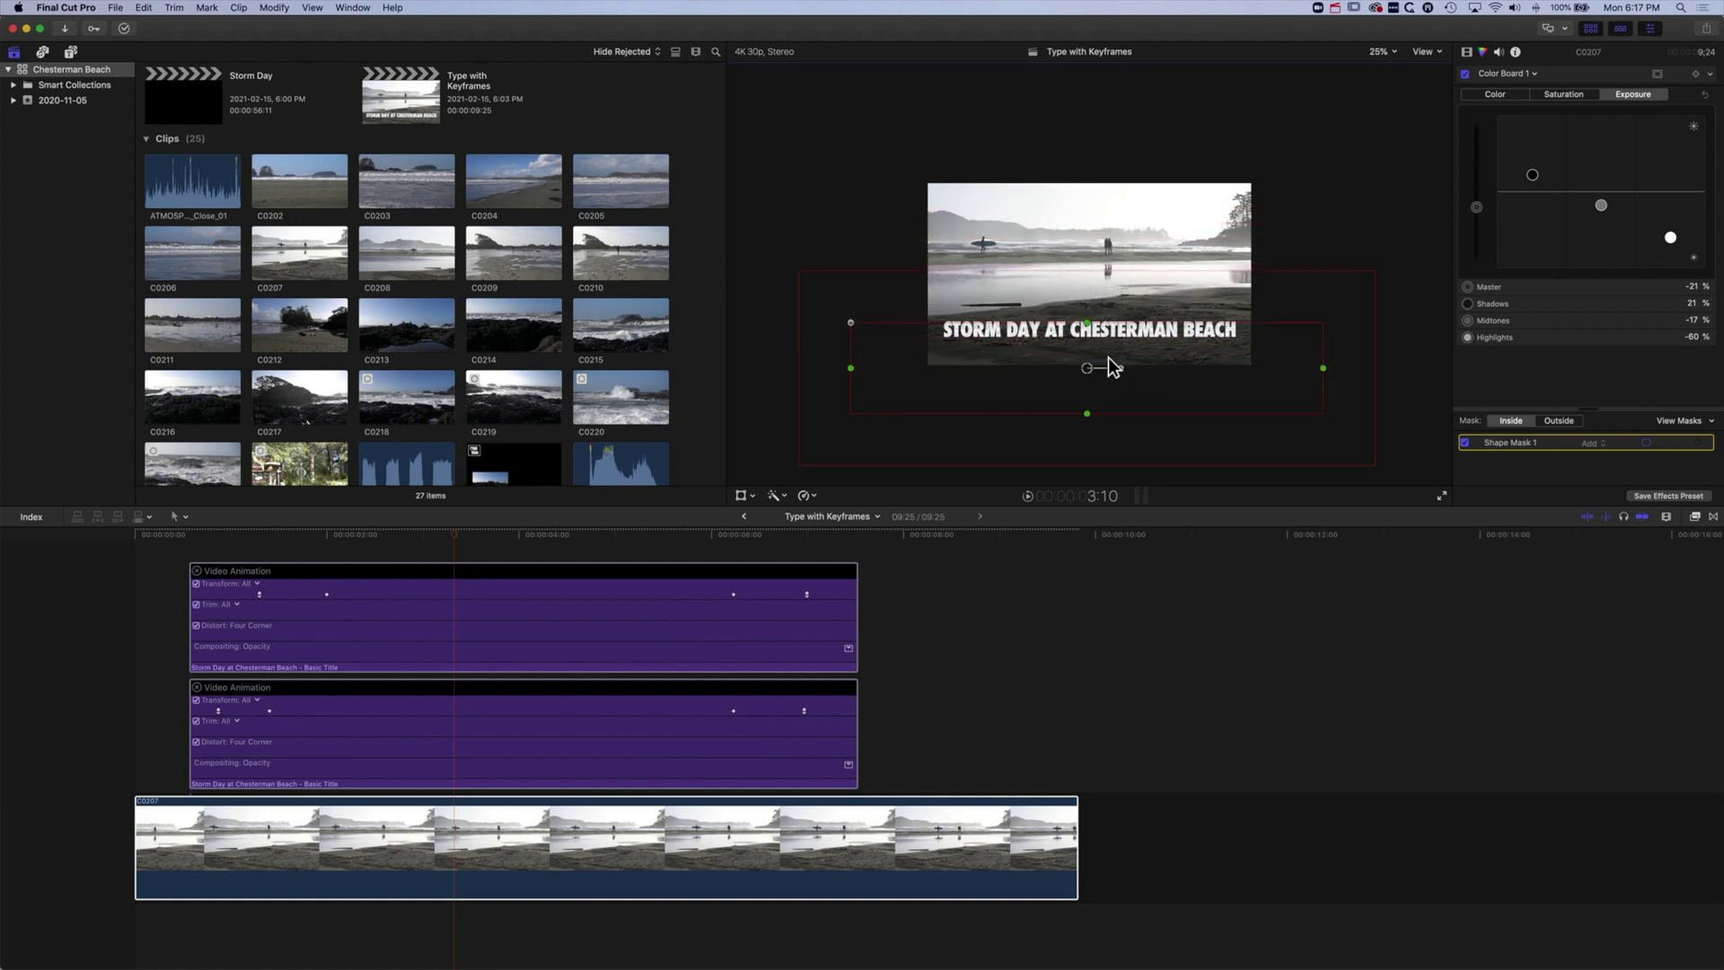
pyautogui.moveTo(1087, 368); pyautogui.dragTo(1086, 359)
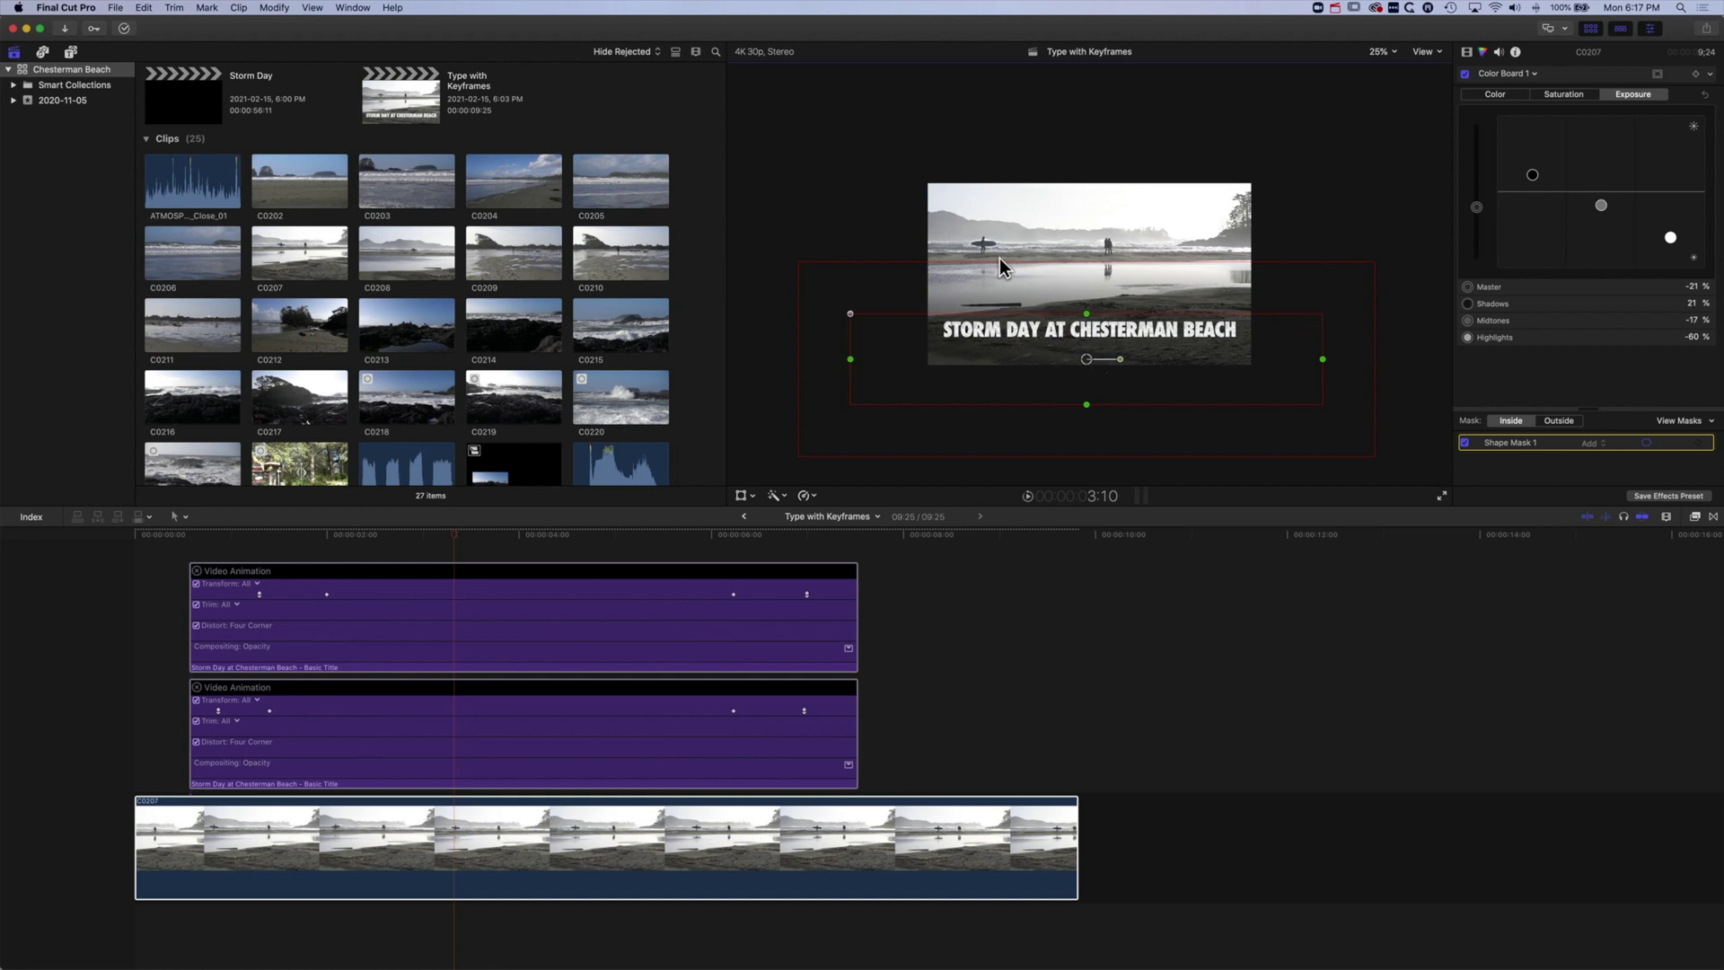
pyautogui.click(150, 531)
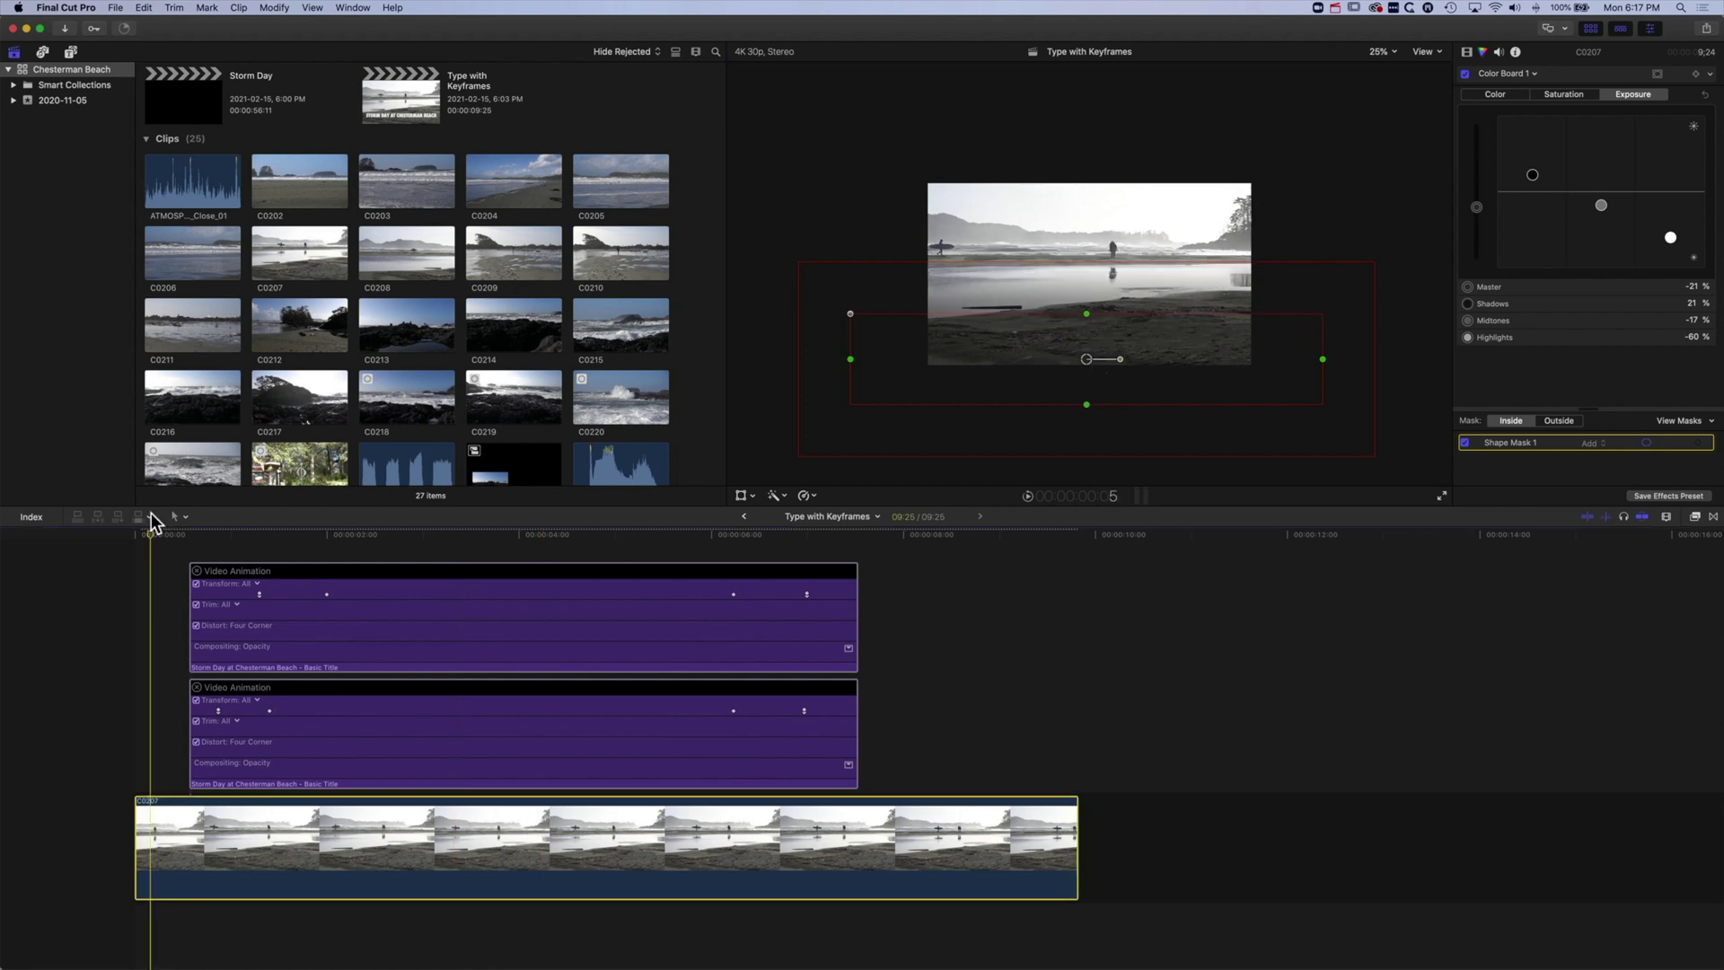
# - Set the viewer zoom to Fit and play the title flying over the darkened beach
pyautogui.click(1378, 54)
pyautogui.click(1386, 63)
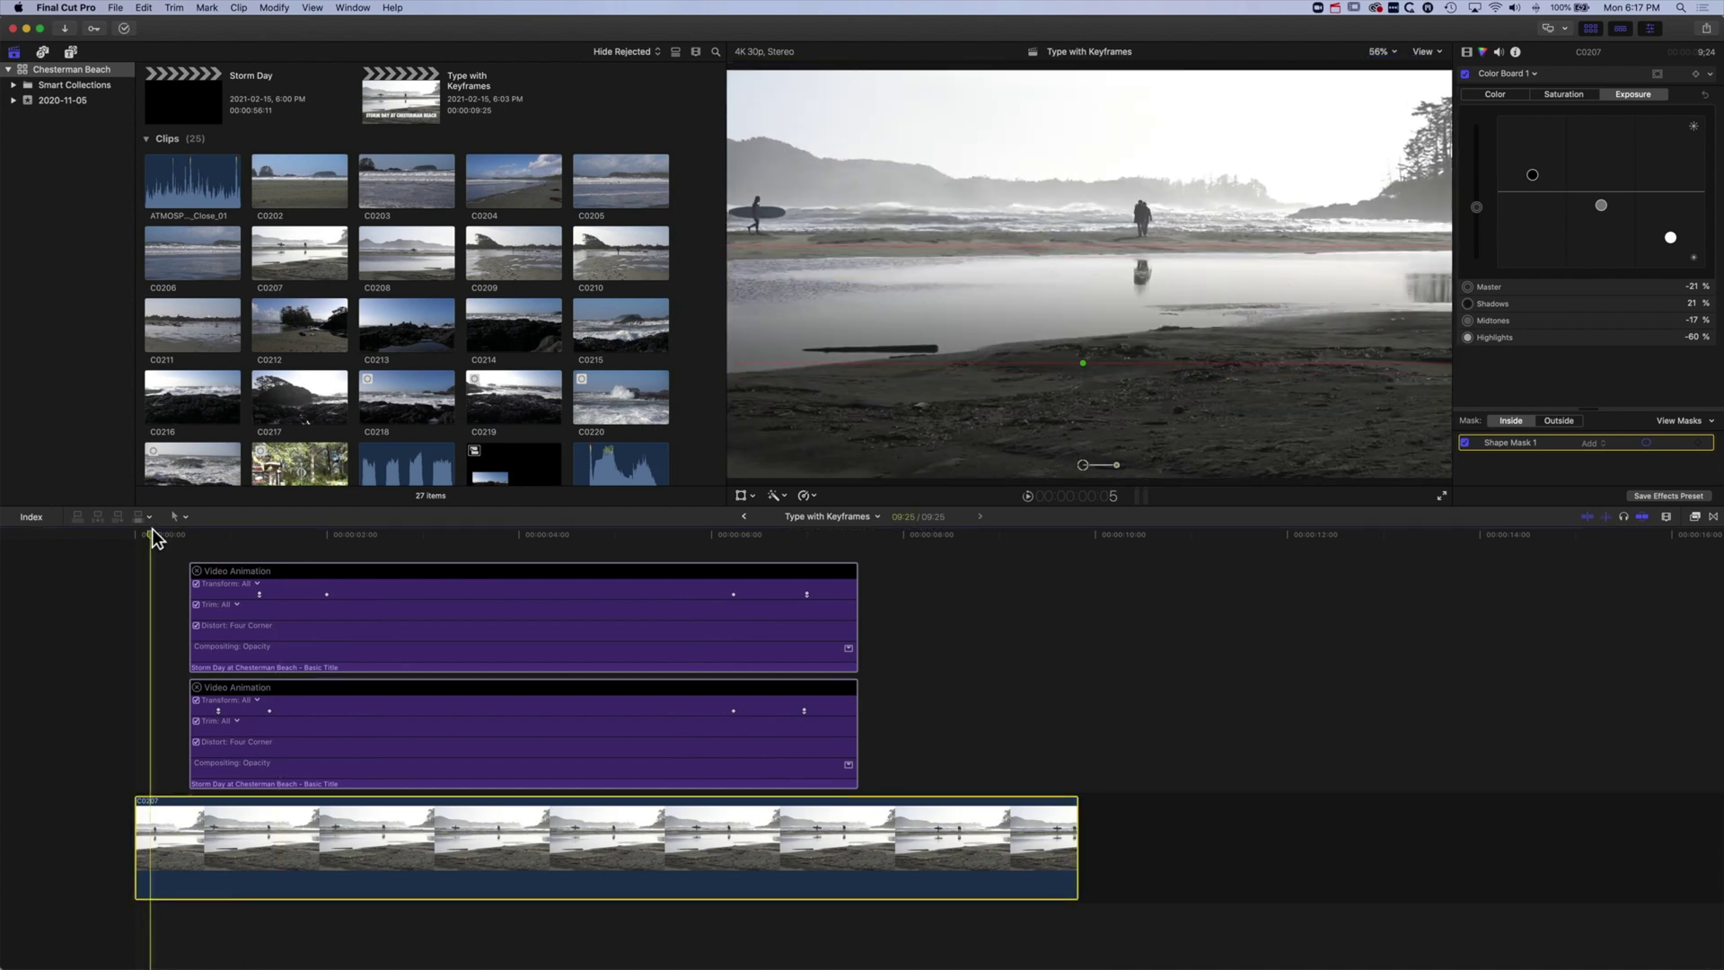
pyautogui.press('space')
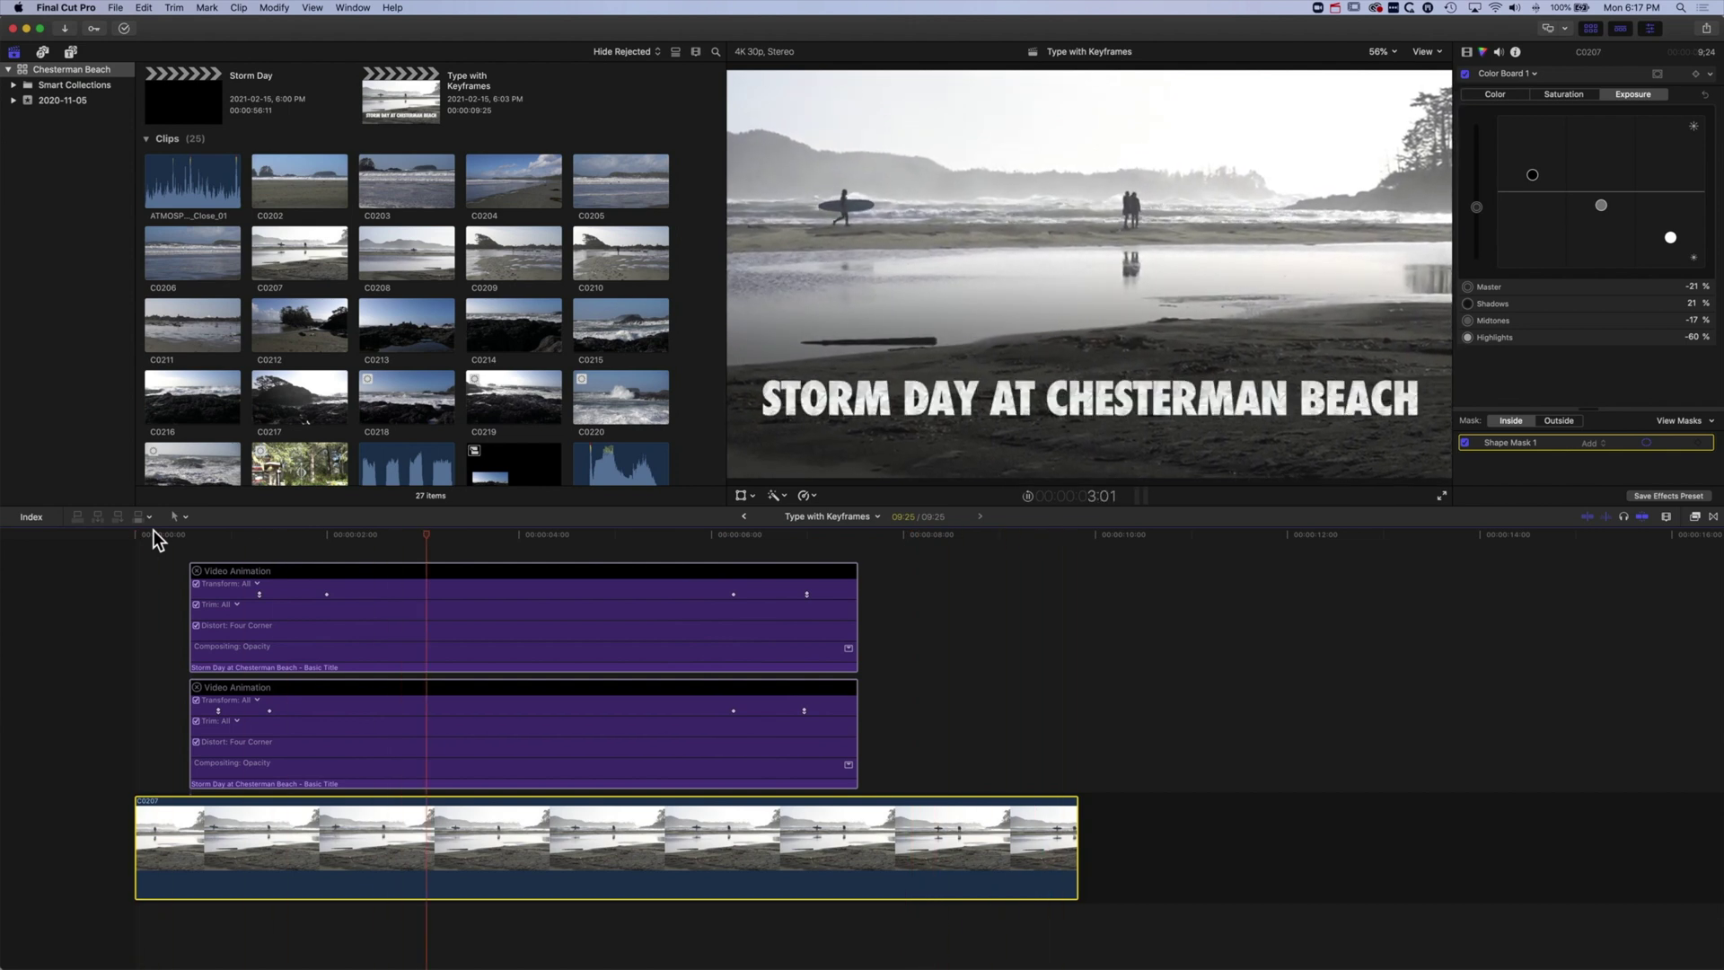
pyautogui.press('space')
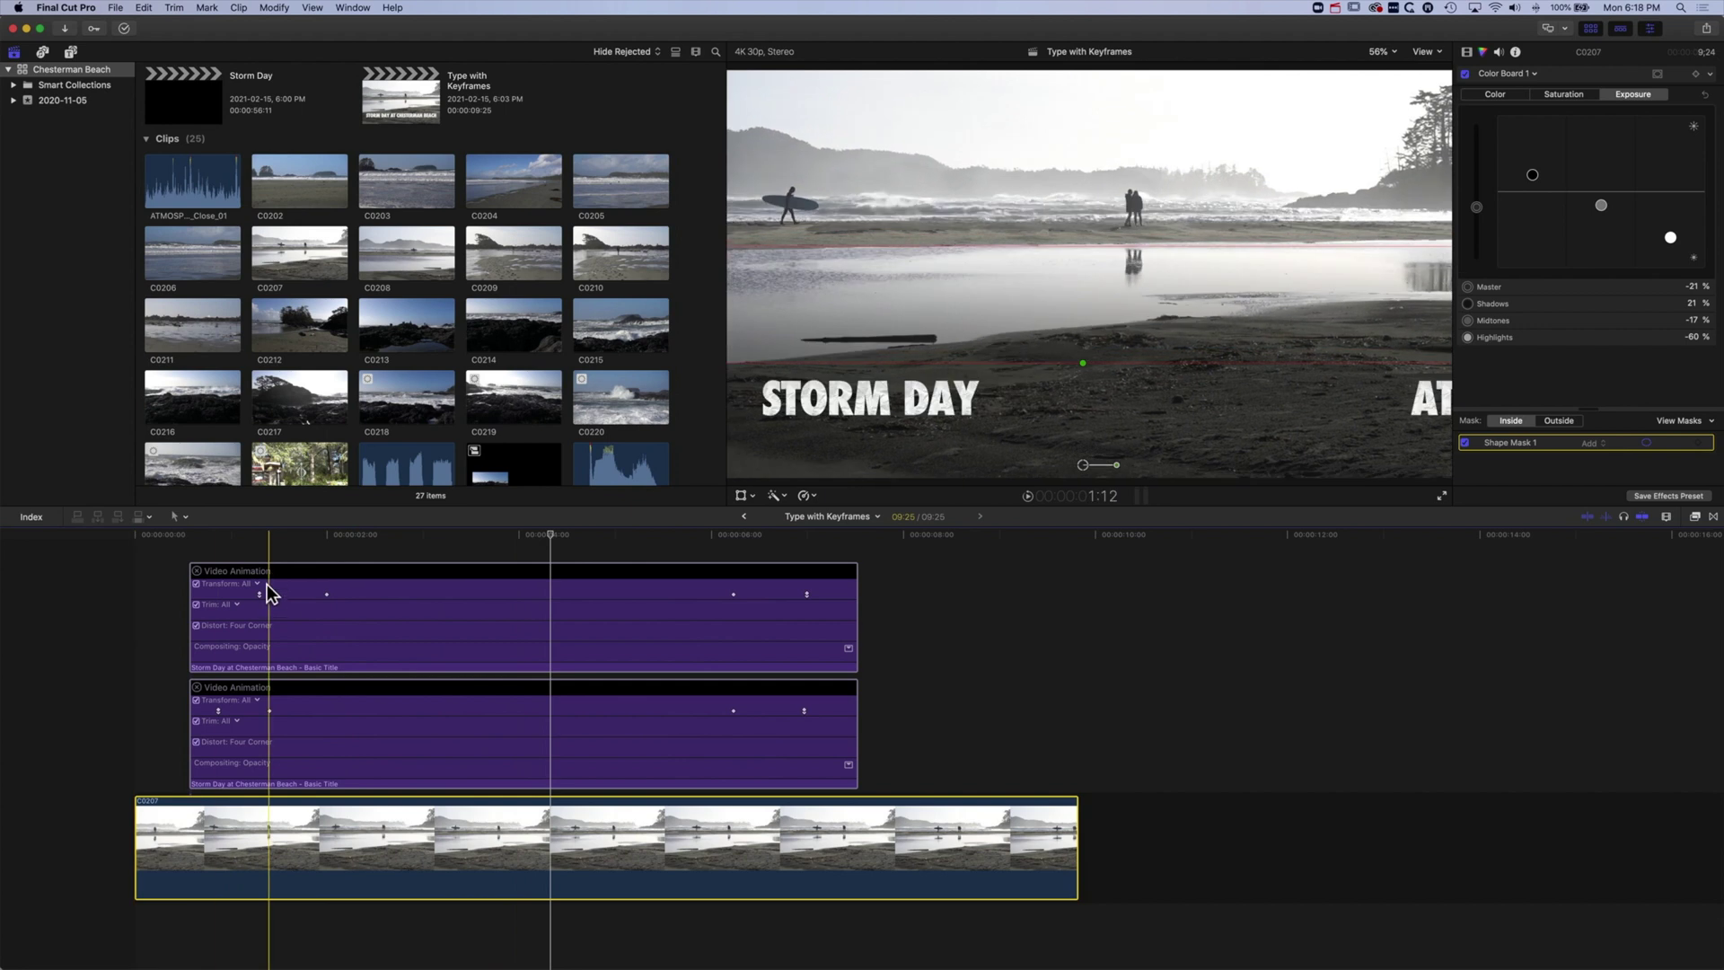